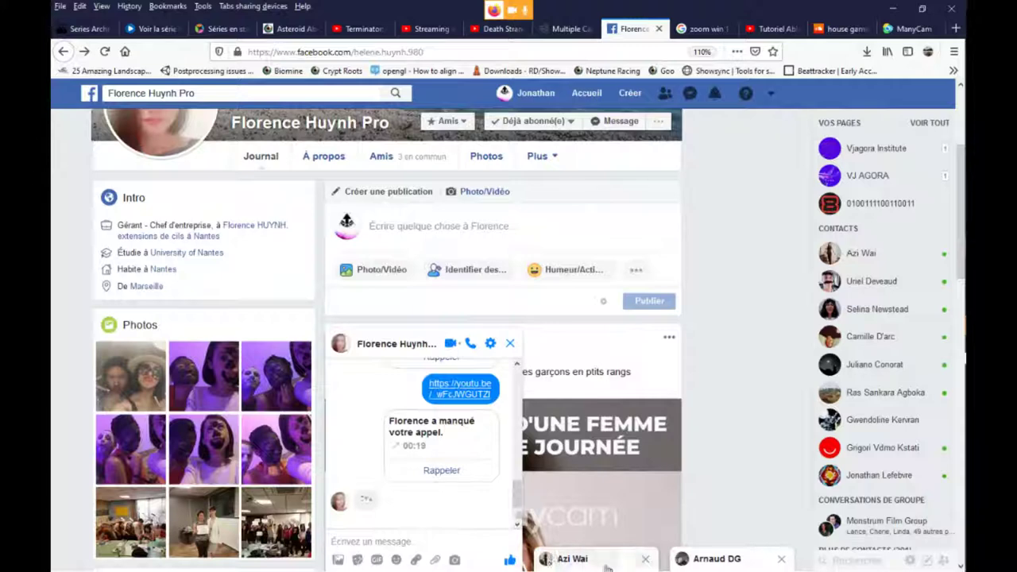
Step: Start a voice call from a contact's chat with microphone access allowed, and deny camera and microphone access for the incoming video request
left_click(594, 557)
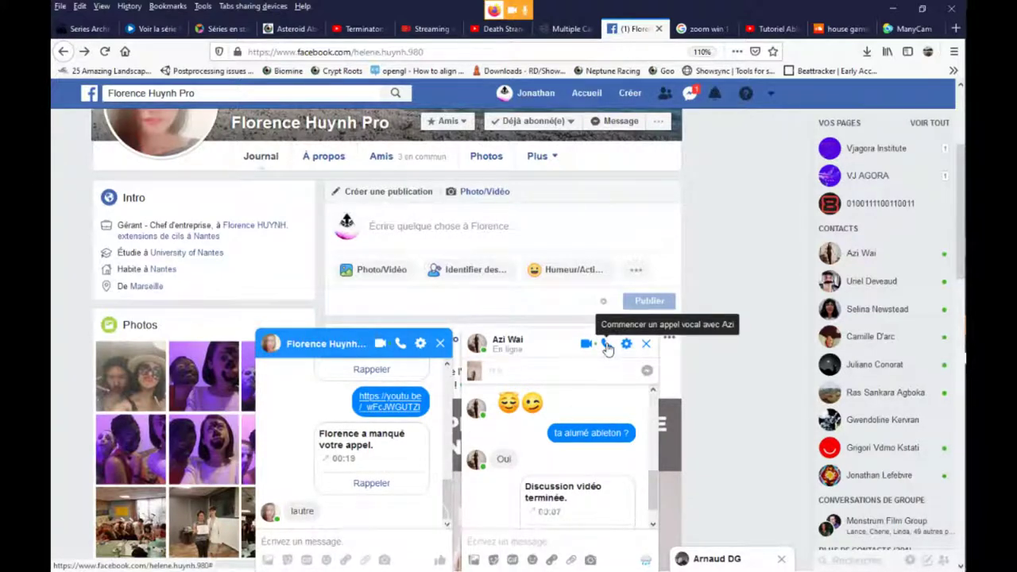
left_click(607, 345)
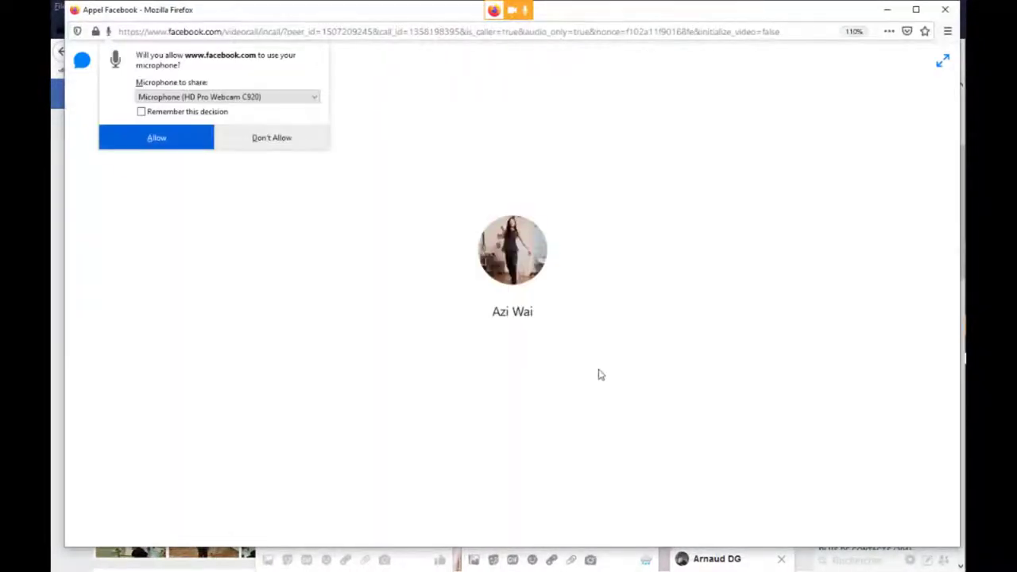
left_click(164, 140)
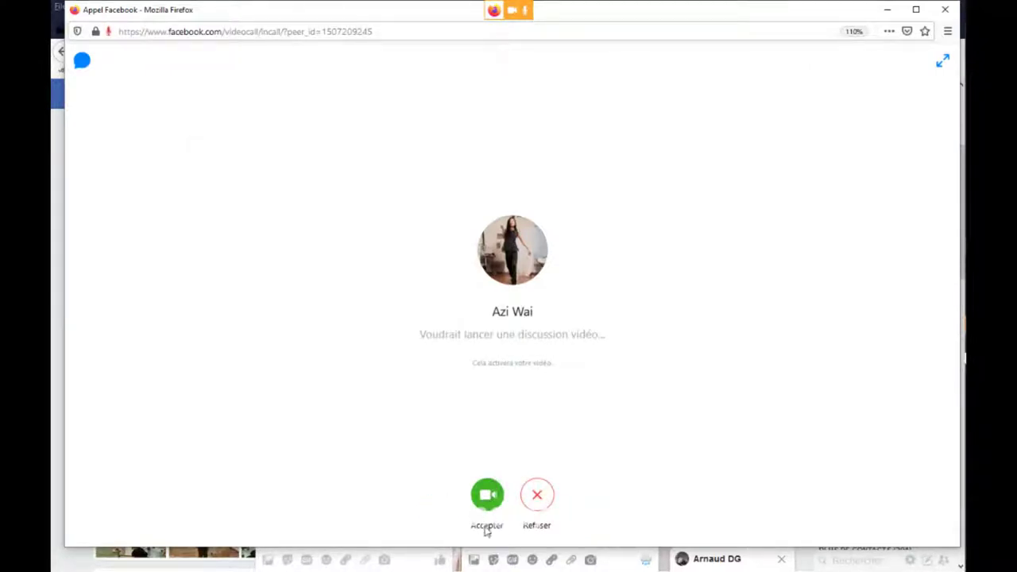
left_click(487, 509)
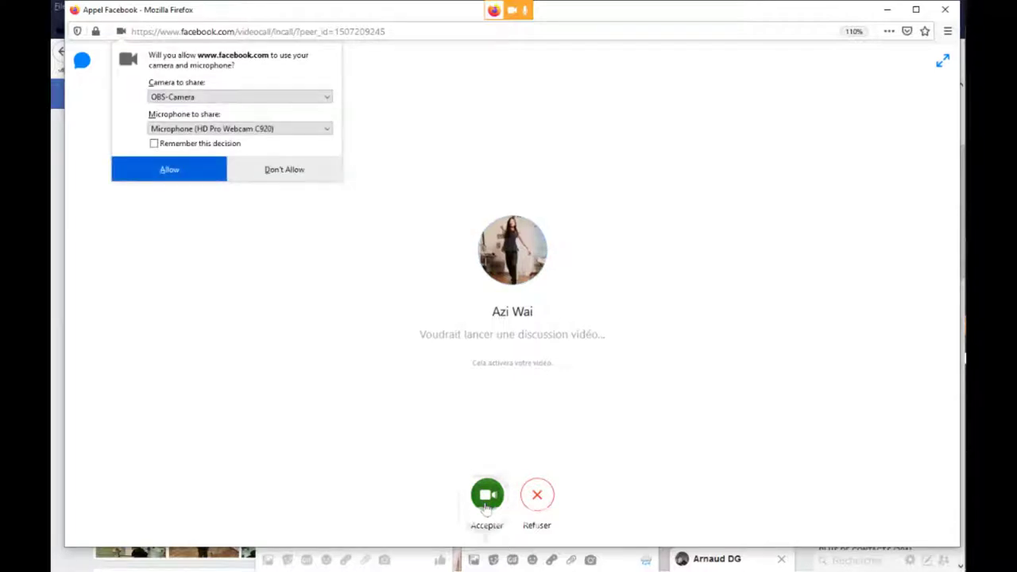
left_click(285, 171)
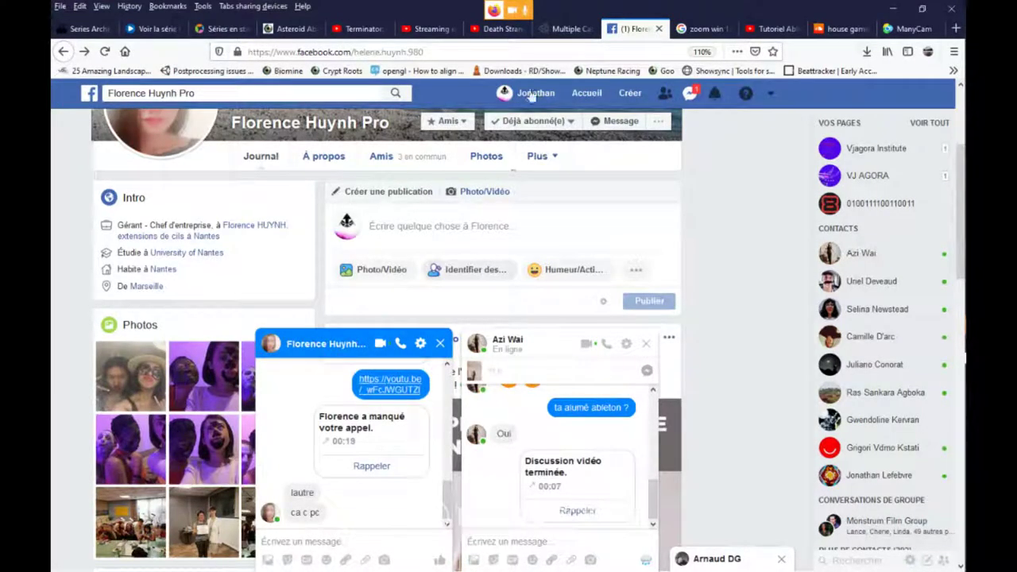
Step: Go back to the YouTube Studio live streaming dashboard and dismiss the Share dialog
left_click(485, 32)
left_click(429, 29)
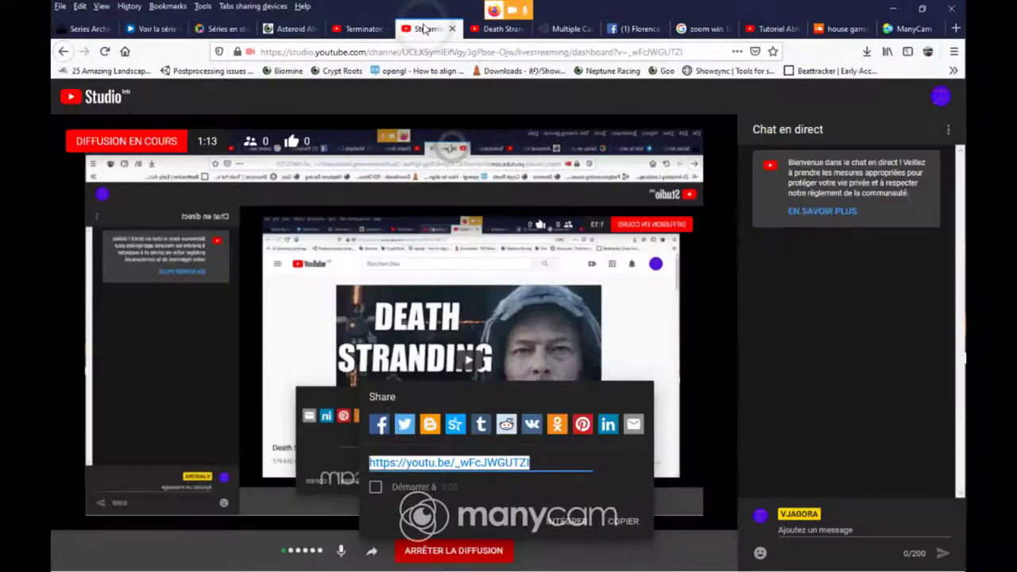
left_click(577, 538)
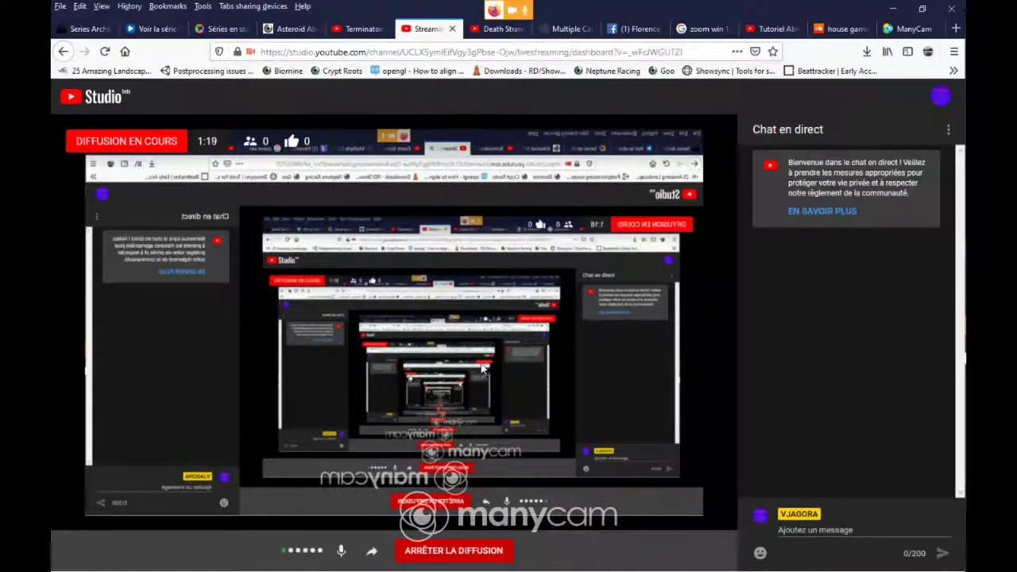
Step: Switch to Ableton Live and set the arrangement's fixed grid to 8 Bars
key("alt+Tab")
key("alt+Tab")
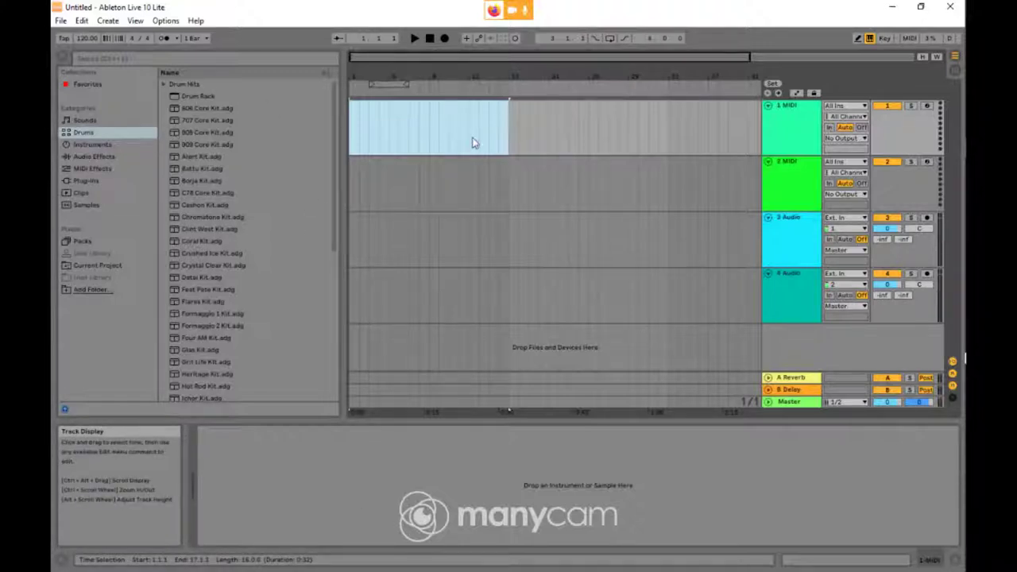
left_click(397, 128)
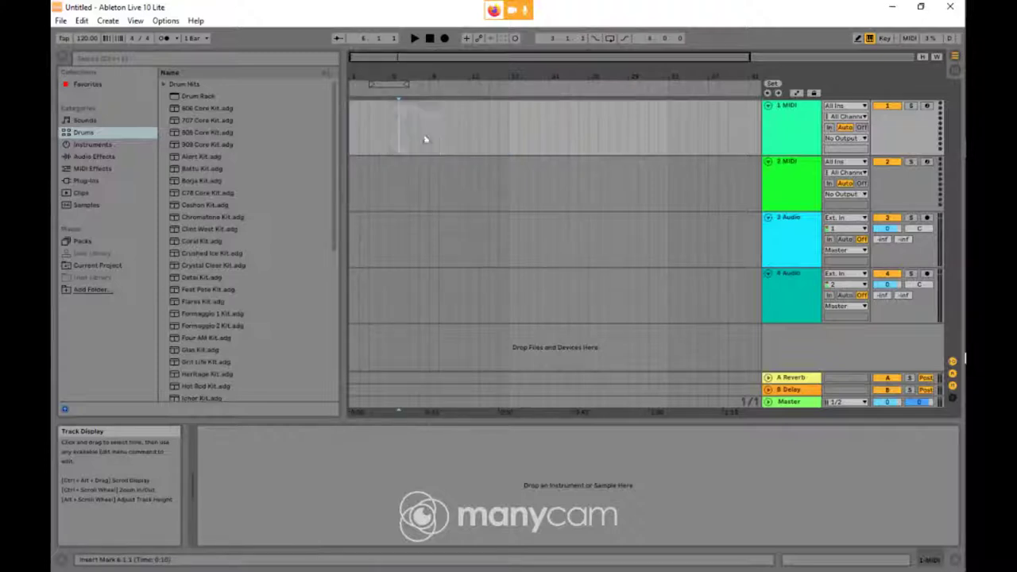
right_click(430, 138)
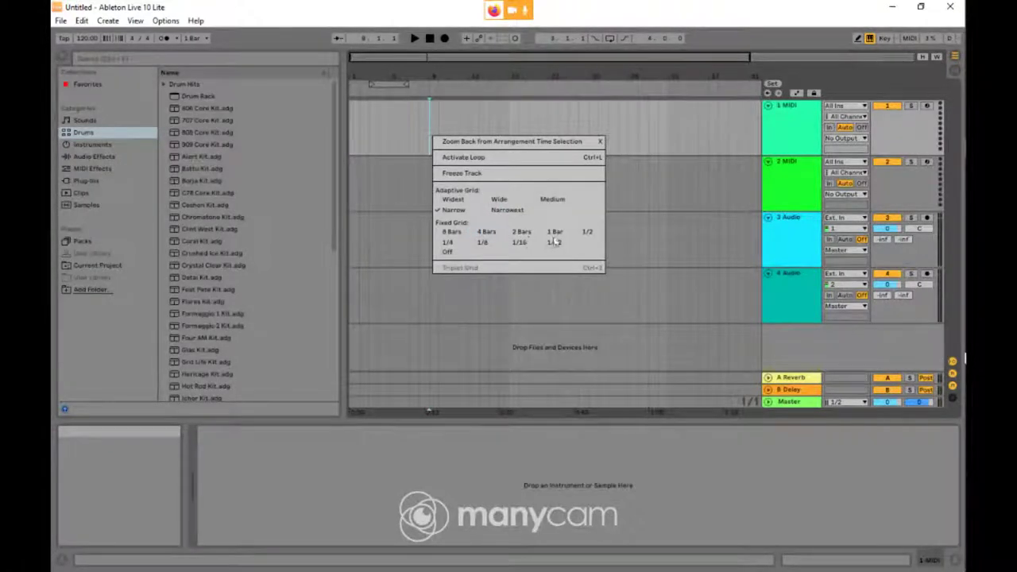
left_click(453, 231)
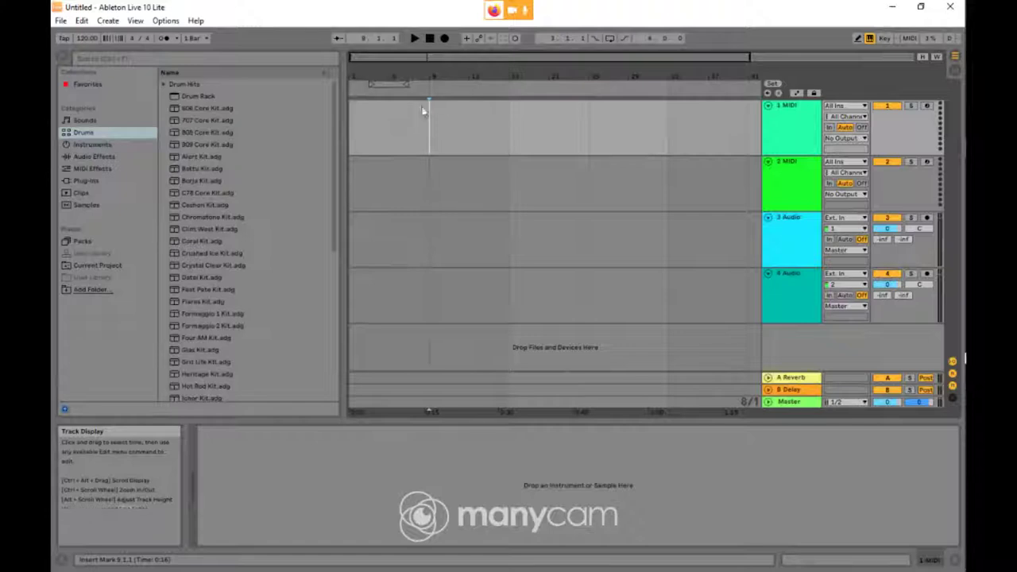
Step: Insert an empty 8-bar MIDI clip at the start of the 1 MIDI track and place the insert mark in its note editor
left_click_drag(425, 125, 349, 130)
right_click(371, 124)
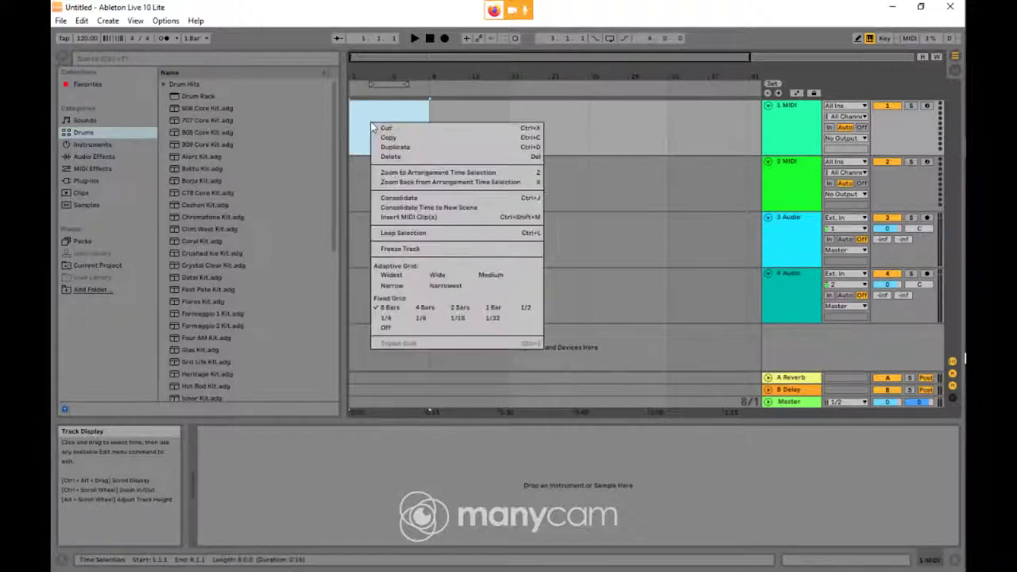
left_click(455, 217)
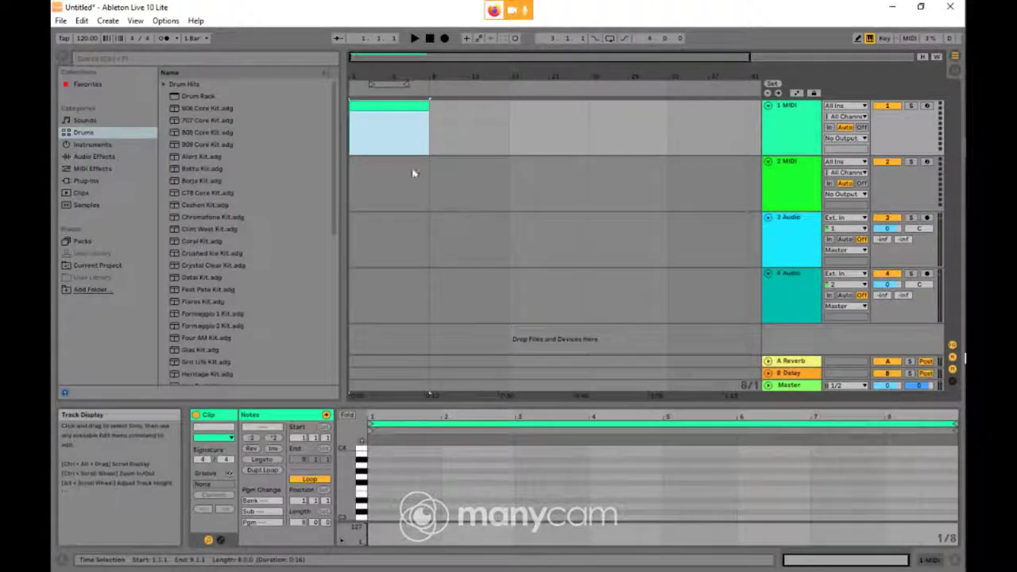
left_click(414, 477)
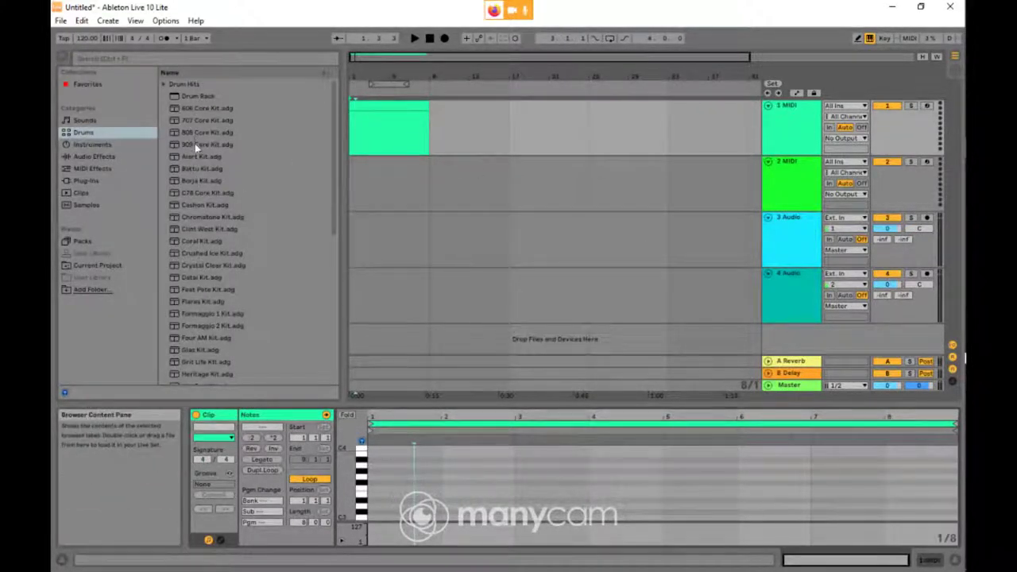
Step: Browse the Plug-Ins, Clips, Samples and Current Project contents in the browser
left_click(96, 181)
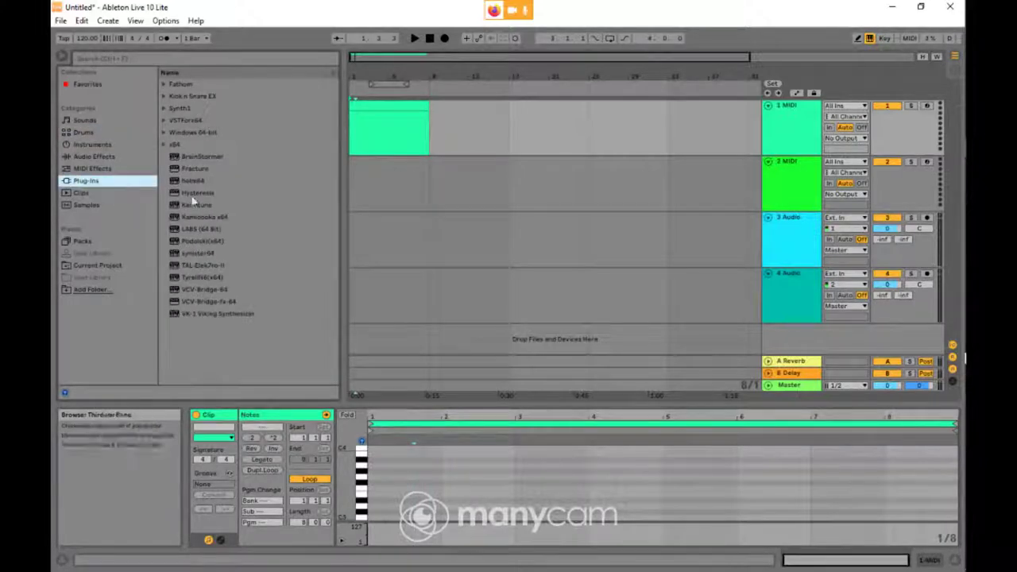
left_click(103, 196)
left_click(101, 206)
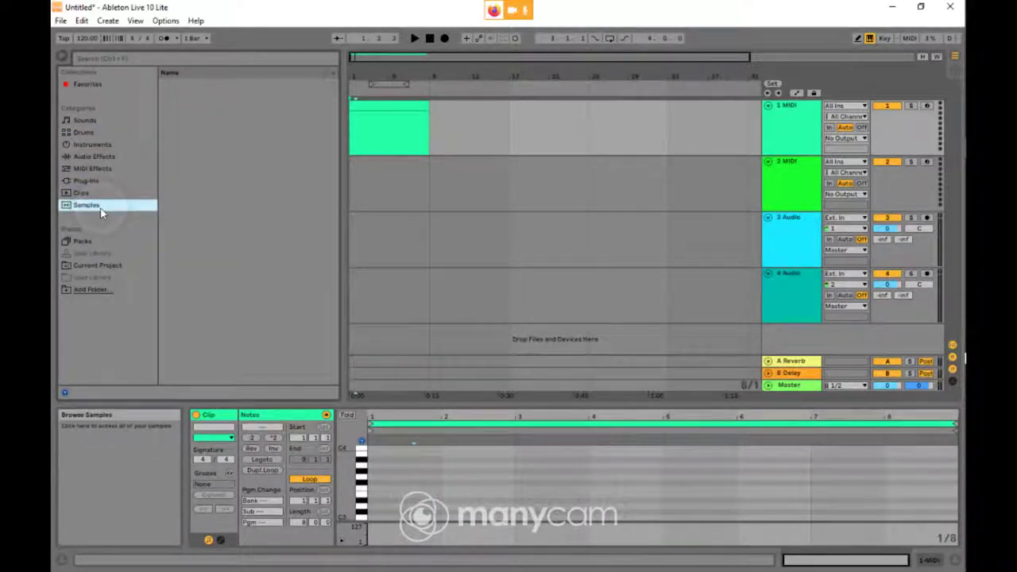
left_click(100, 269)
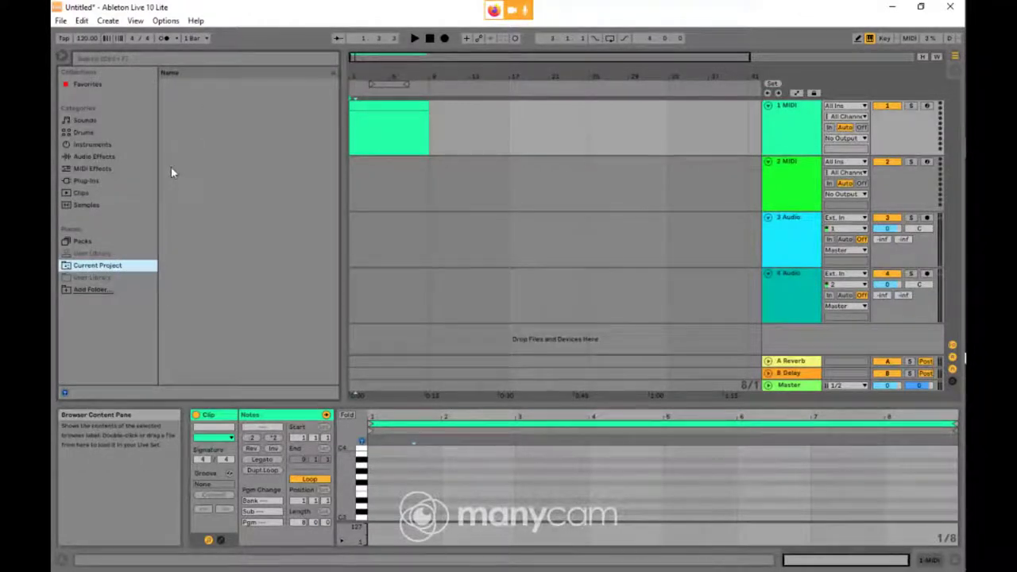
Step: Expand the Core Library pack down to the Ambient & Evolving folder in its Samples
left_click(88, 244)
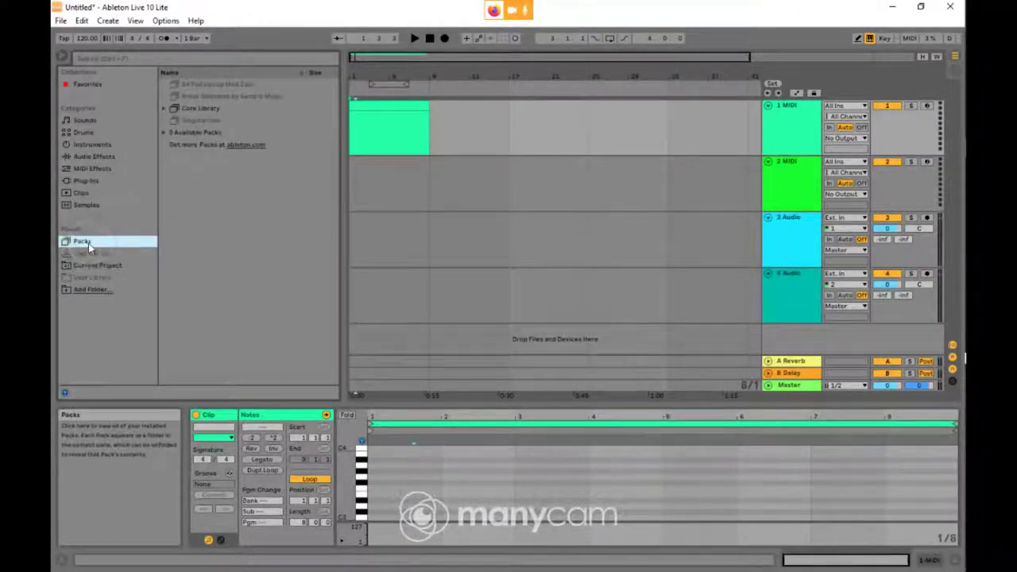
left_click(164, 107)
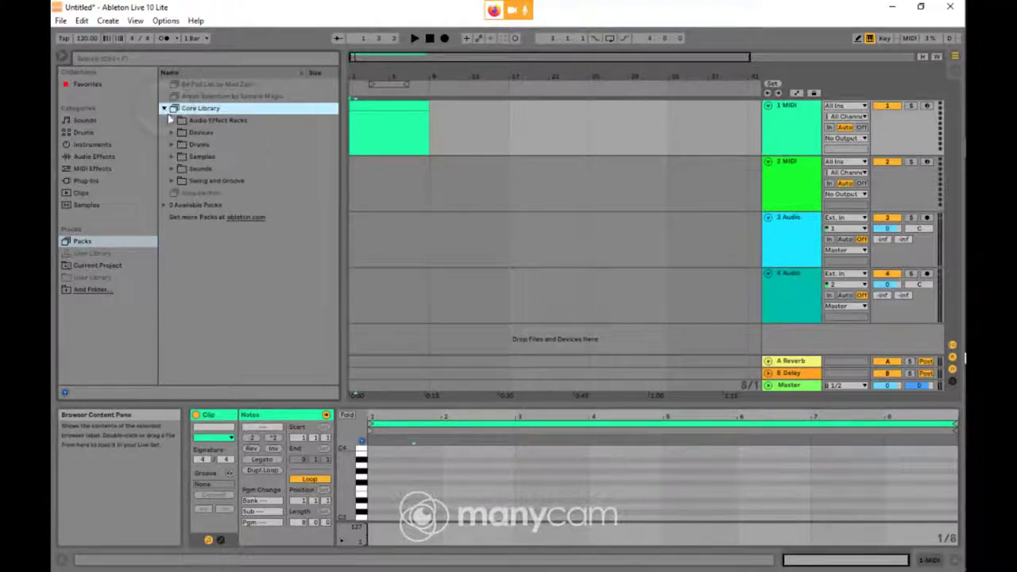
left_click(172, 156)
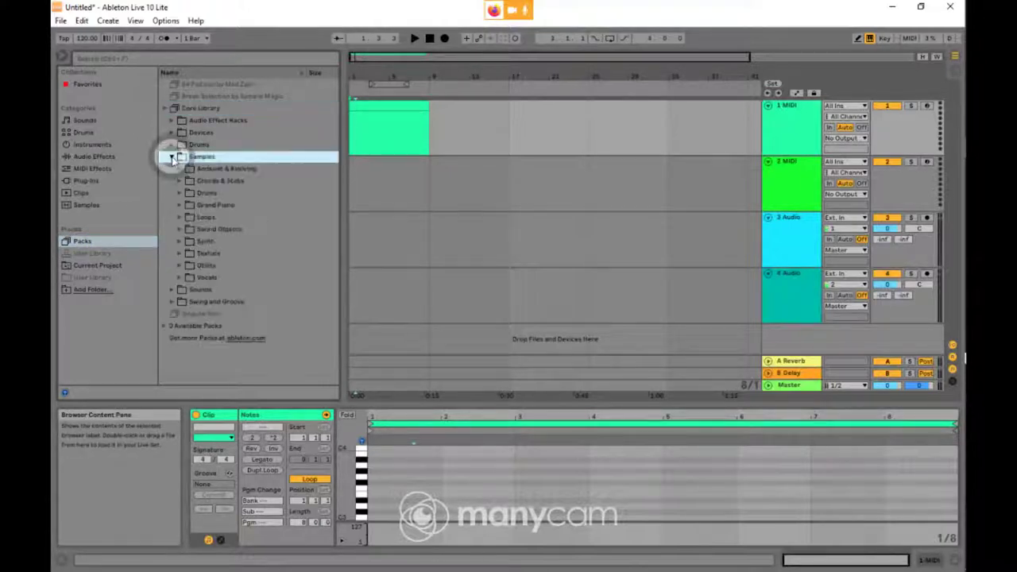
left_click(176, 168)
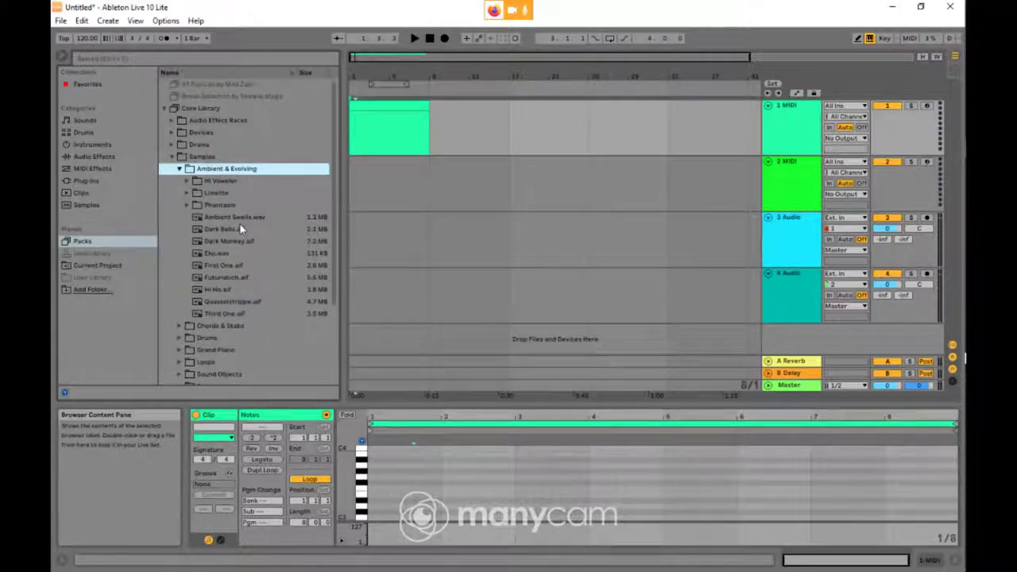
Step: Audition Ambient Swells.wav in the arrangement by placing it at the start of the 3 Audio track, playing it briefly and deleting the clip
left_click_drag(238, 218, 354, 228)
left_click(415, 38)
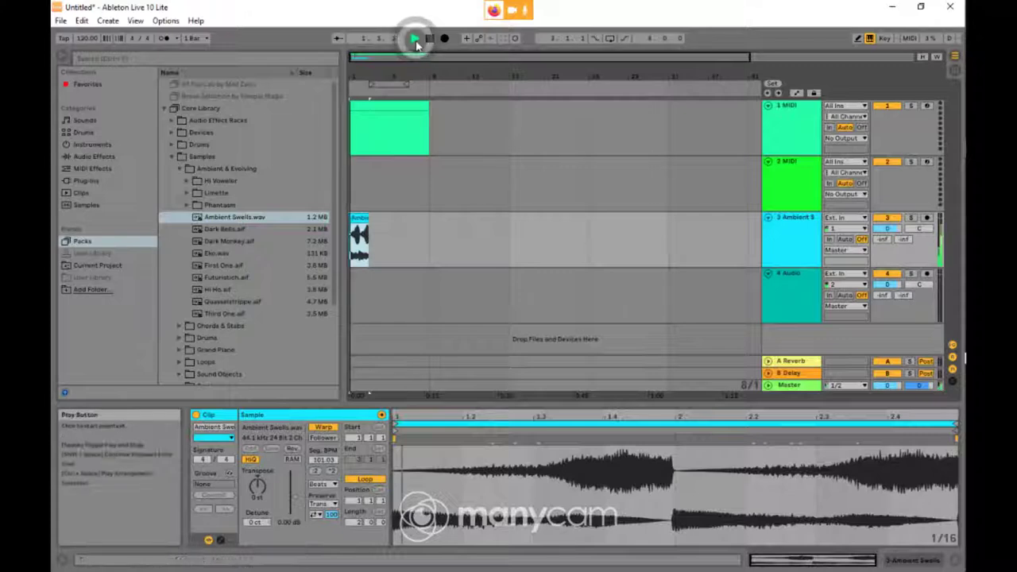
left_click(429, 38)
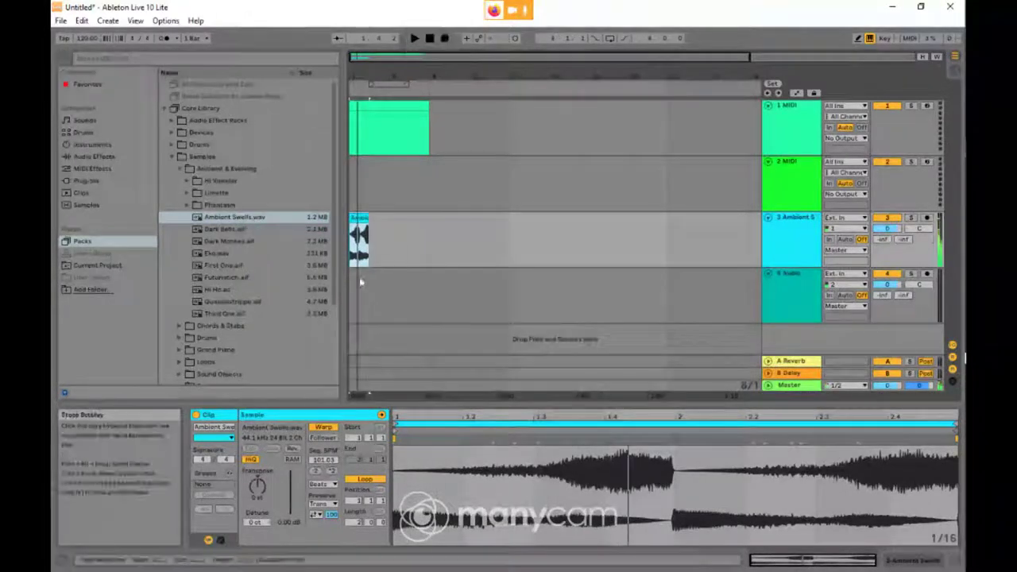
key("Delete")
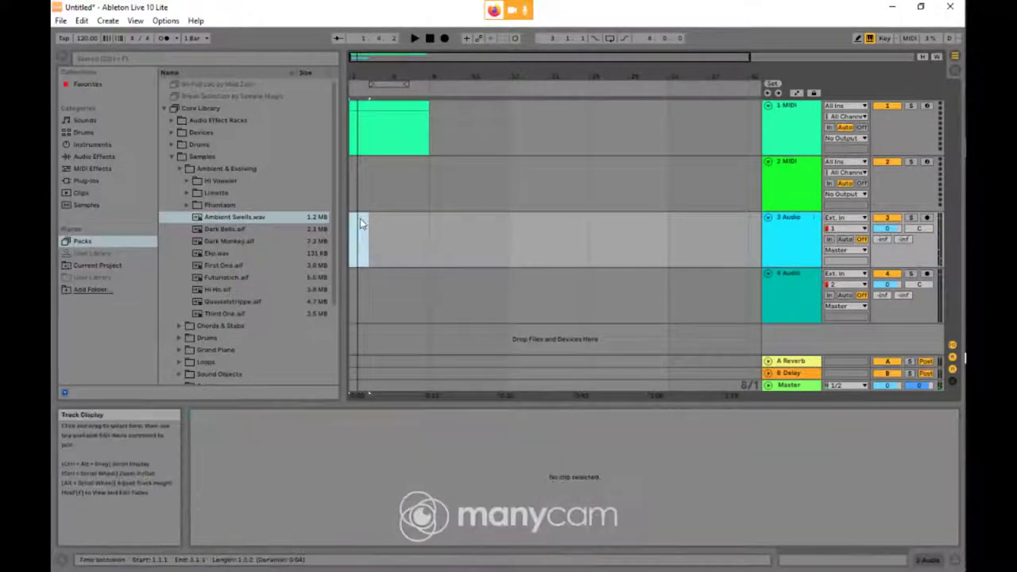
Step: Select the first 8 bars of the empty 3 Audio track
left_click(387, 222)
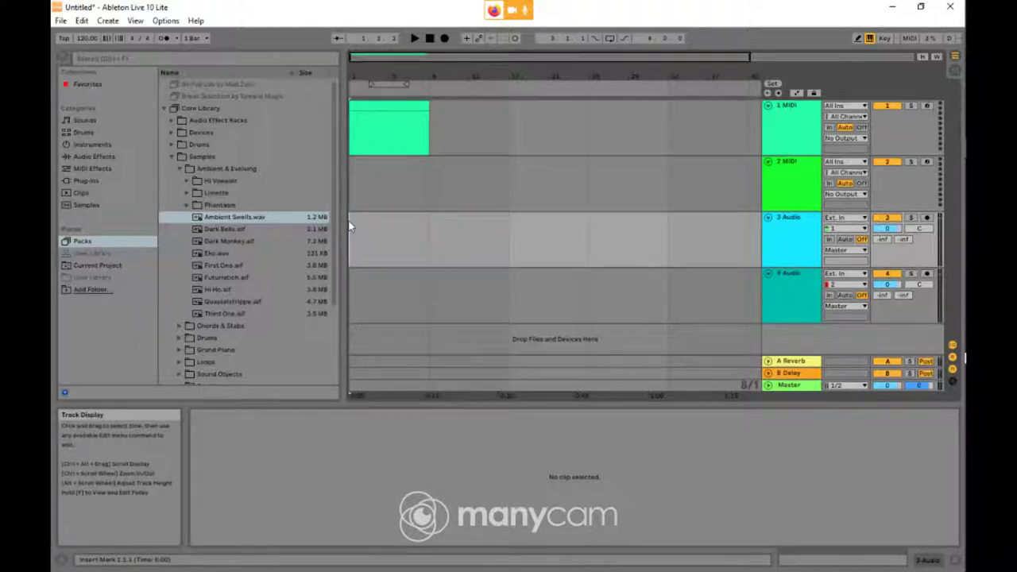
left_click(357, 228)
left_click_drag(358, 228, 408, 231)
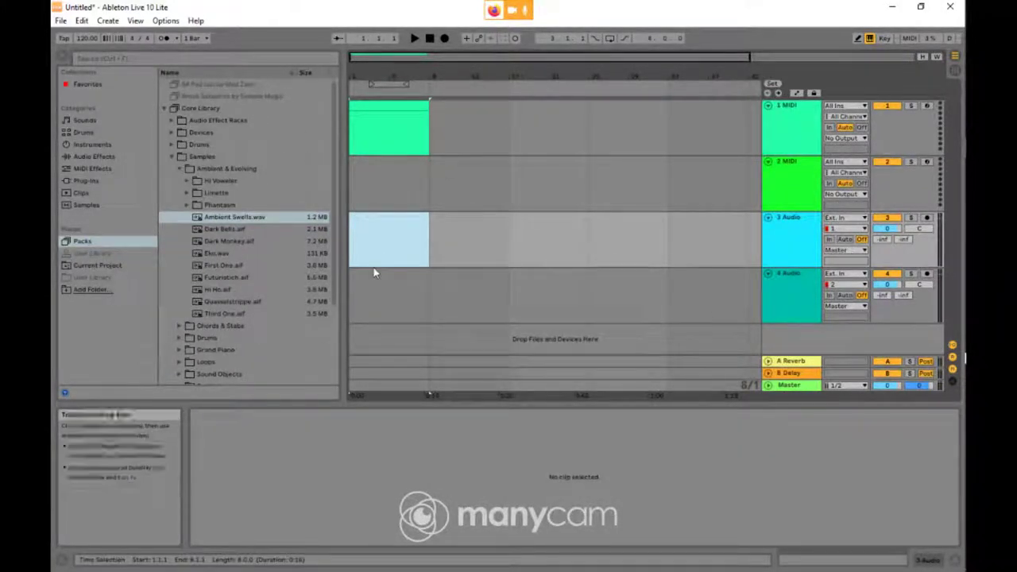
Step: Show the Session View and move the Windows taskbar to the bottom edge of the desktop
left_click(953, 72)
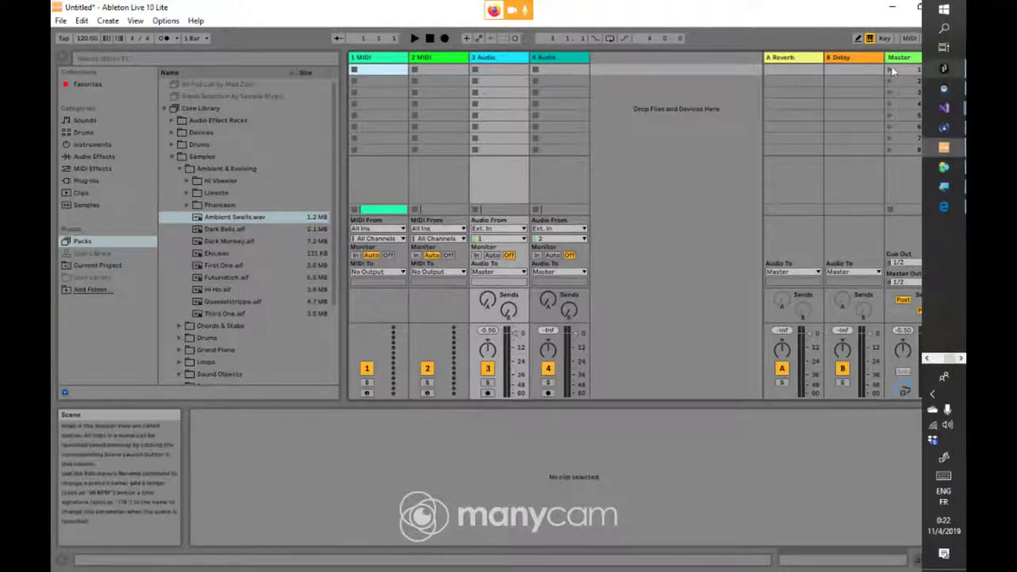
left_click(683, 172)
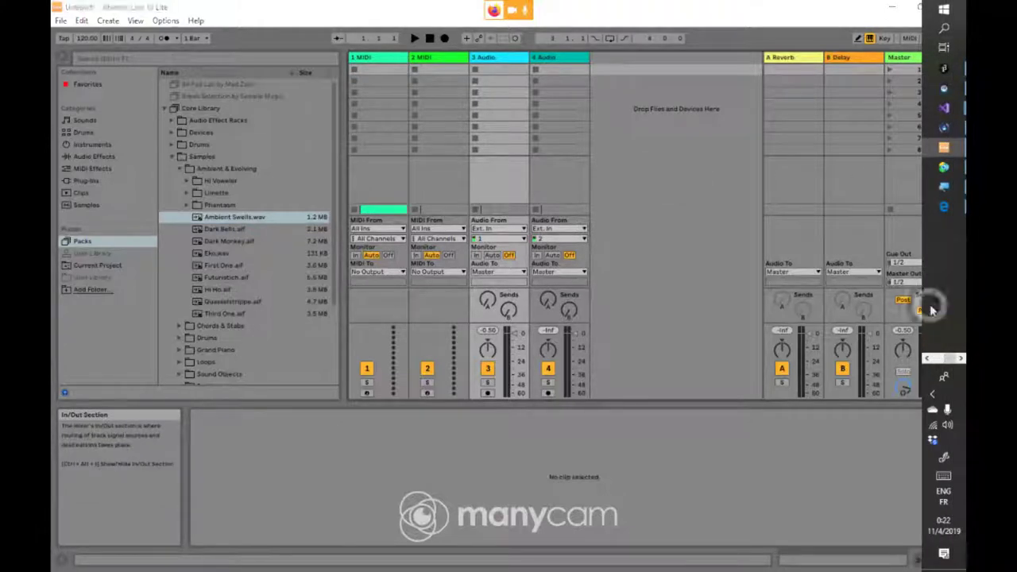
left_click_drag(929, 304, 675, 556)
Step: Alternate between the Arrangement View and the Session View to compare their layouts, finishing in the Session View
left_click(955, 70)
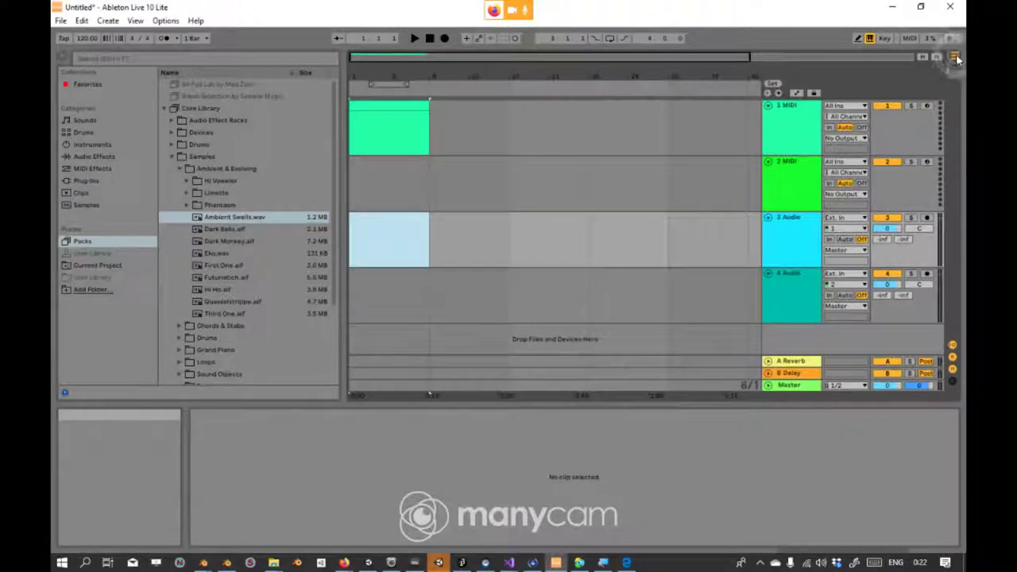
left_click(953, 68)
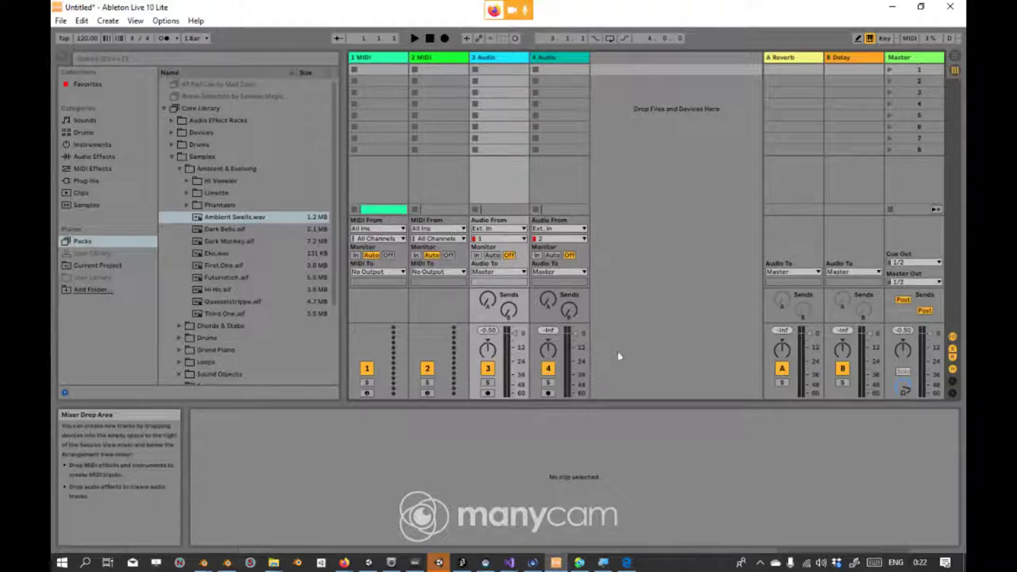
left_click(955, 58)
left_click(955, 71)
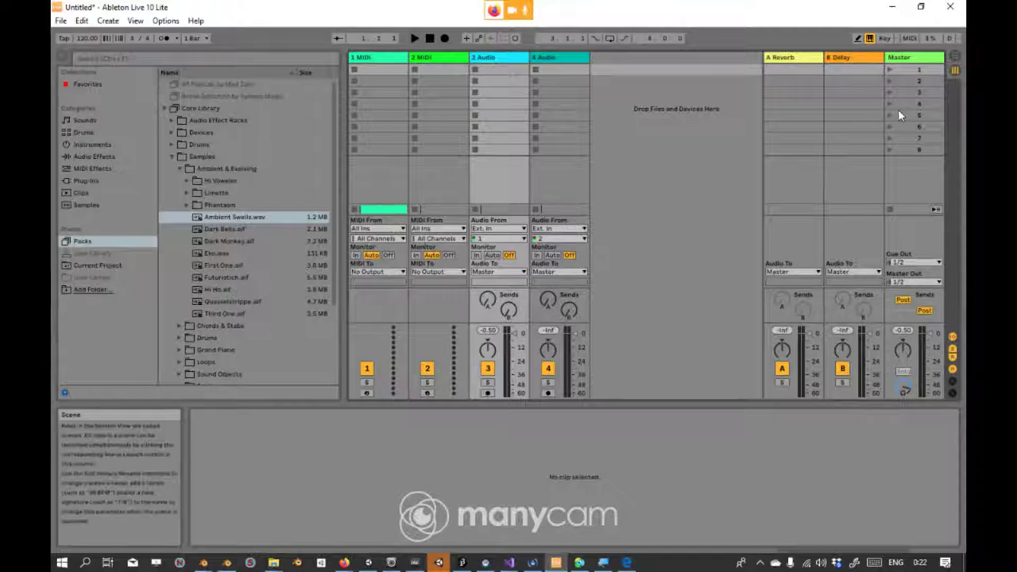
left_click(955, 60)
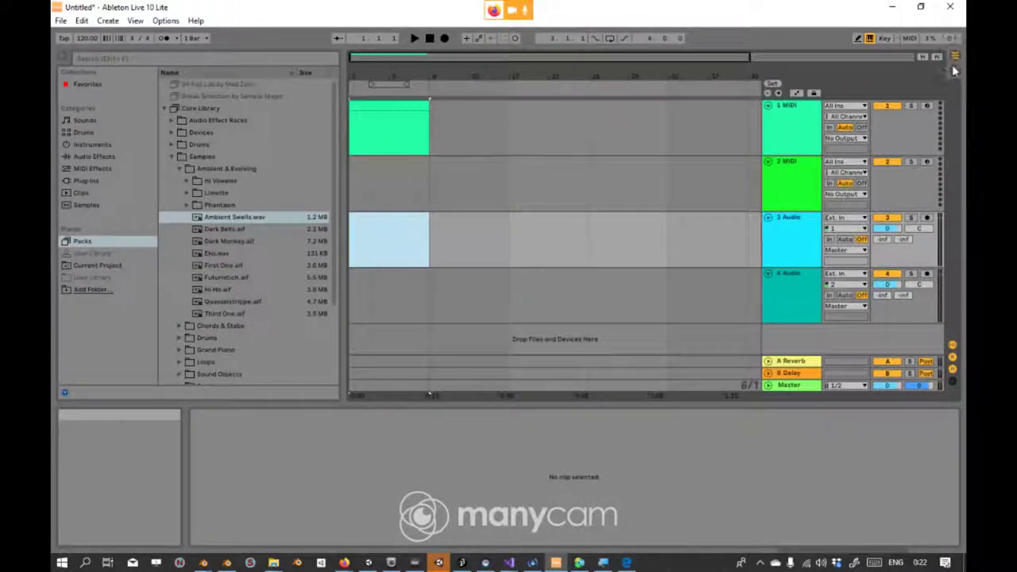
left_click(955, 57)
left_click(954, 70)
left_click(954, 73)
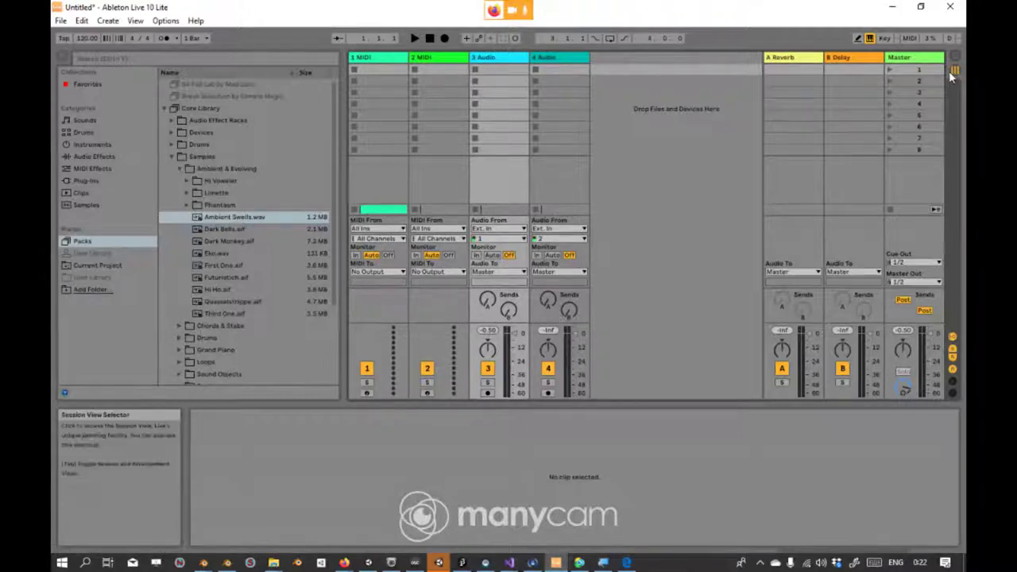
left_click(956, 59)
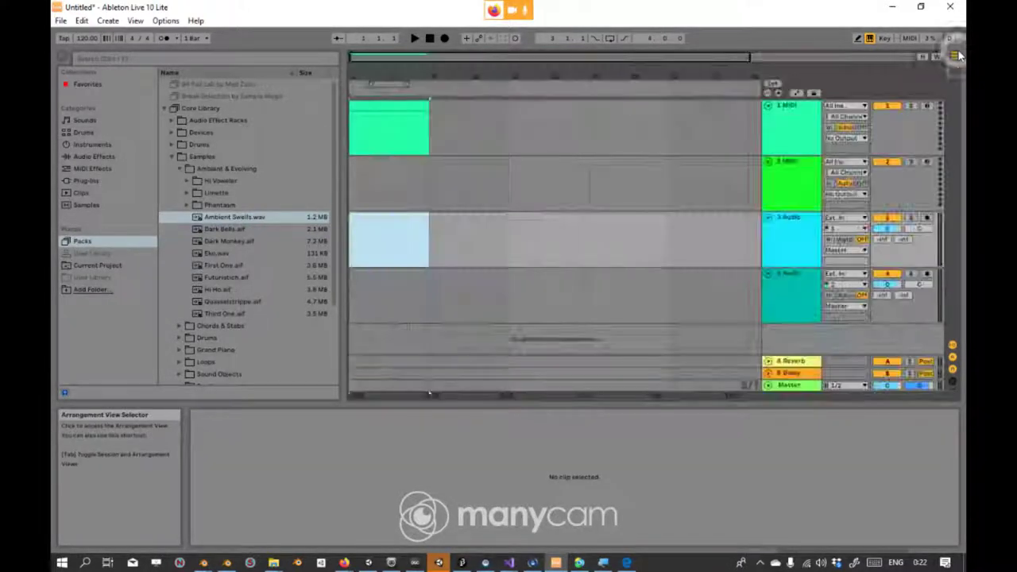
left_click(954, 71)
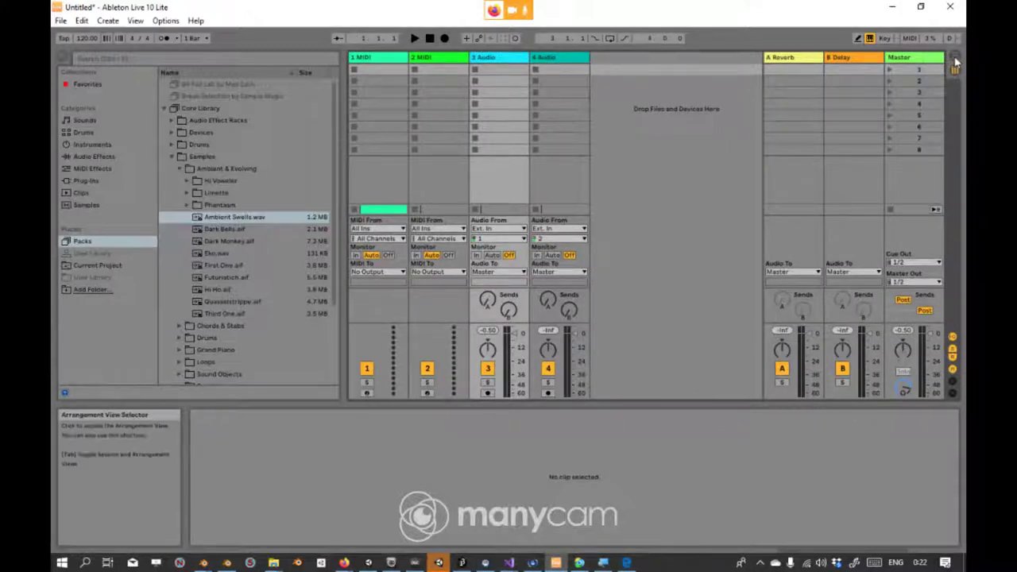
Step: Show the Arrangement View, then switch to Firefox and search the web for "midi controler" in a new tab
left_click(956, 61)
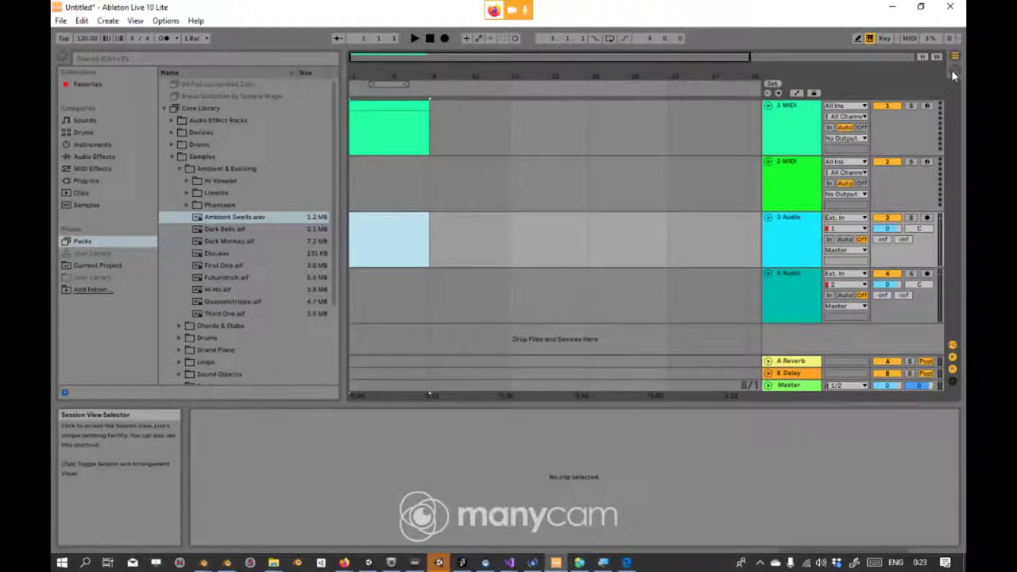
key("alt+Tab")
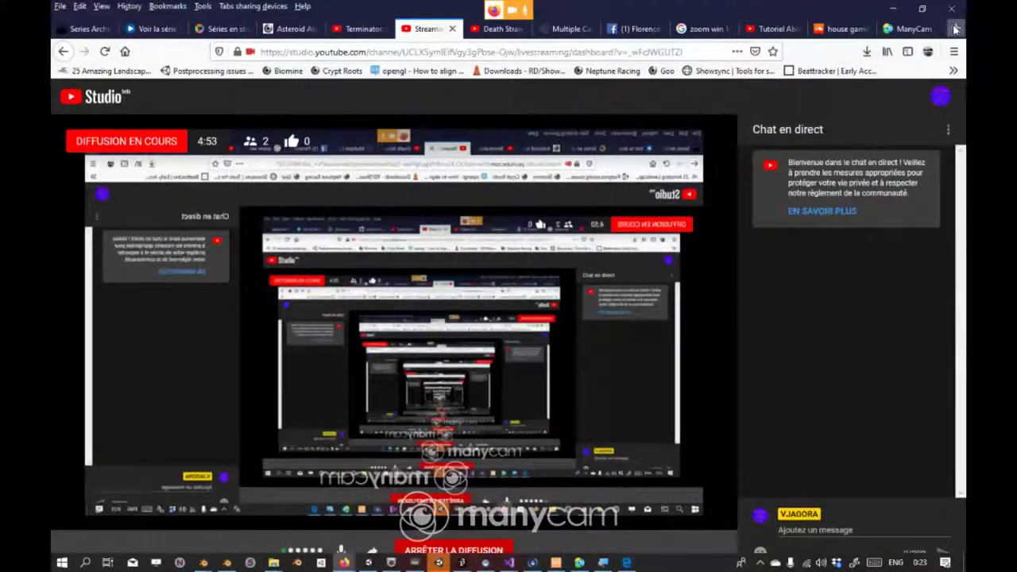
left_click(956, 28)
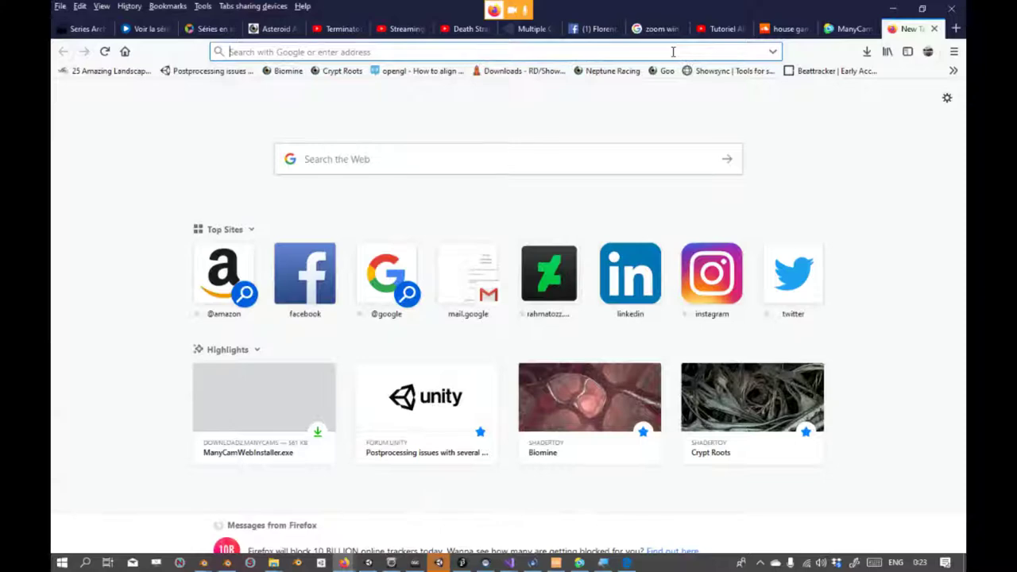
left_click(531, 53)
type("midi")
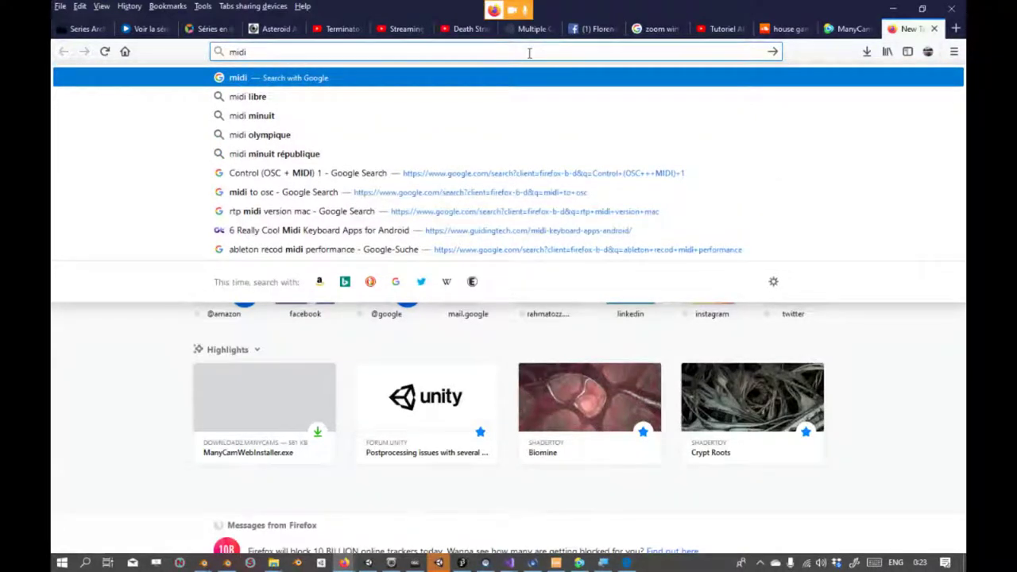
type("controler")
key("Return")
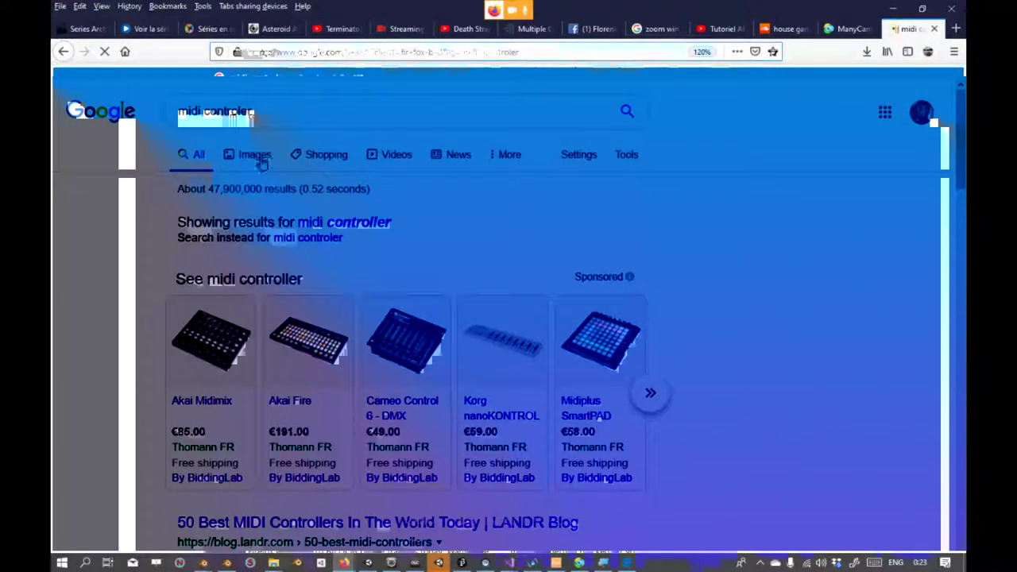
Step: Show the image results for MIDI controllers and look through the pictured devices
left_click(255, 157)
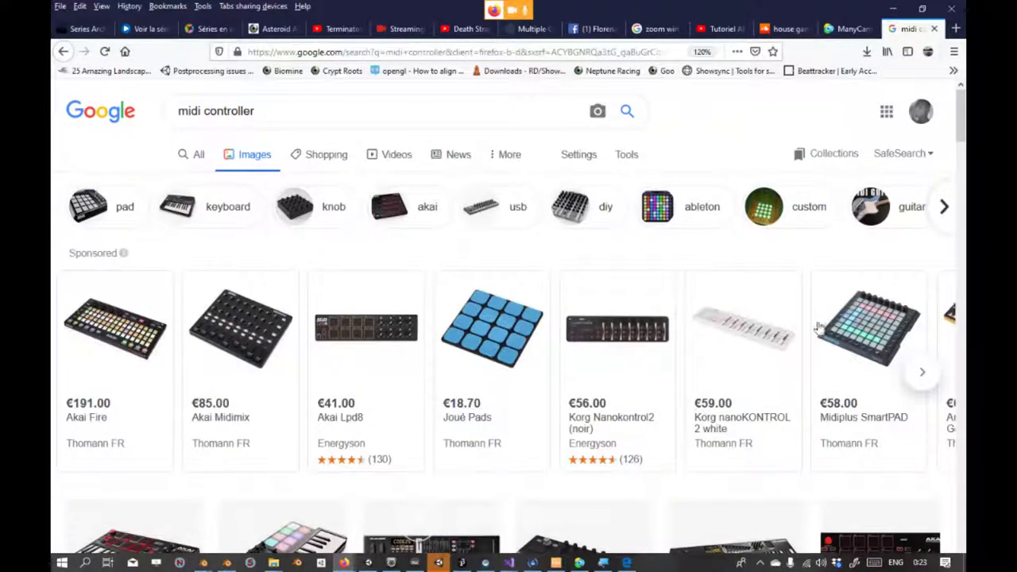
scroll(874, 350, "down", 1)
scroll(874, 350, "down", 1)
scroll(872, 352, "down", 1)
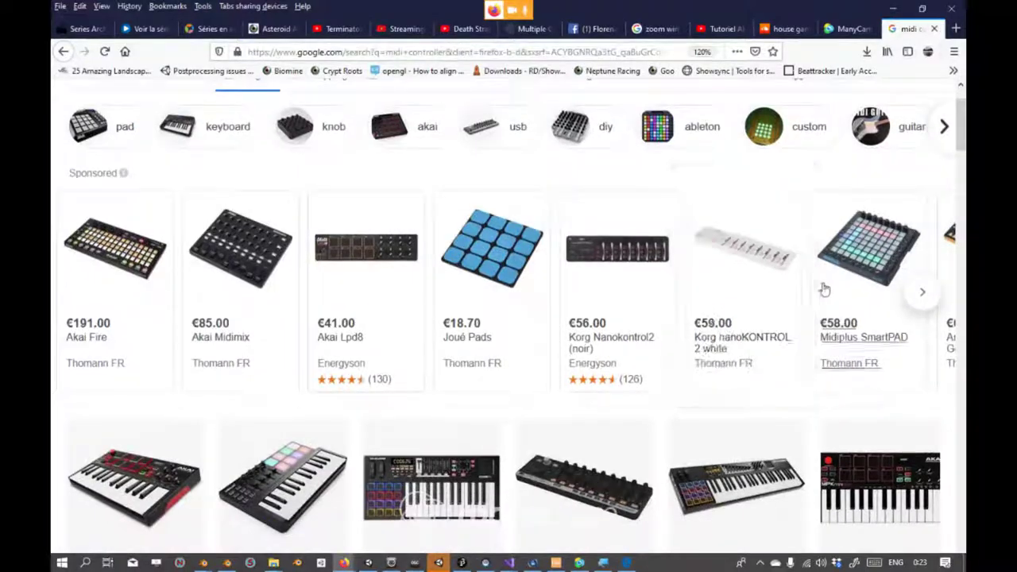
Step: Switch back to Ableton Live and alternate between the Session and Arrangement Views, finishing in the Session View
key("alt+Tab")
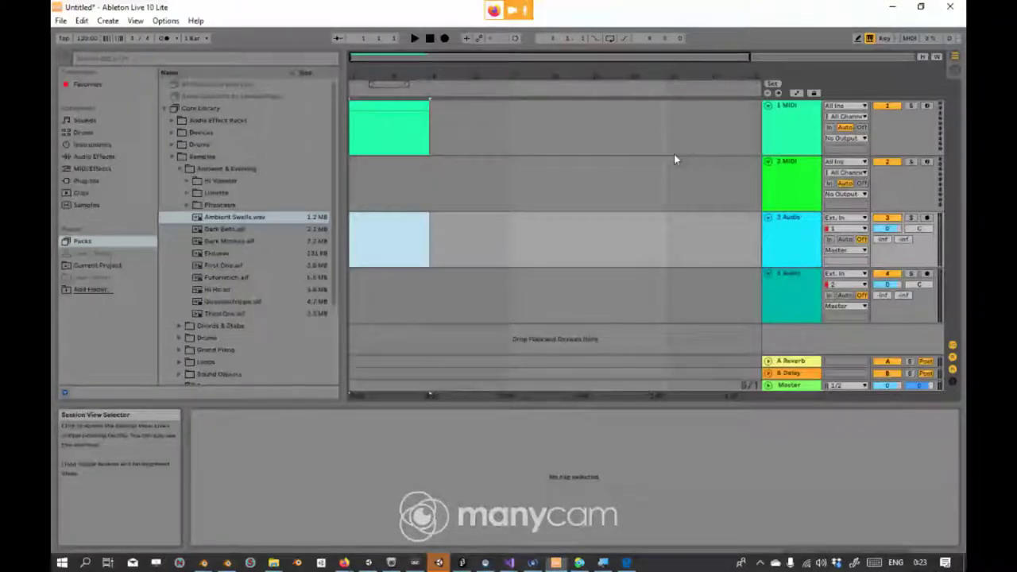
left_click(953, 71)
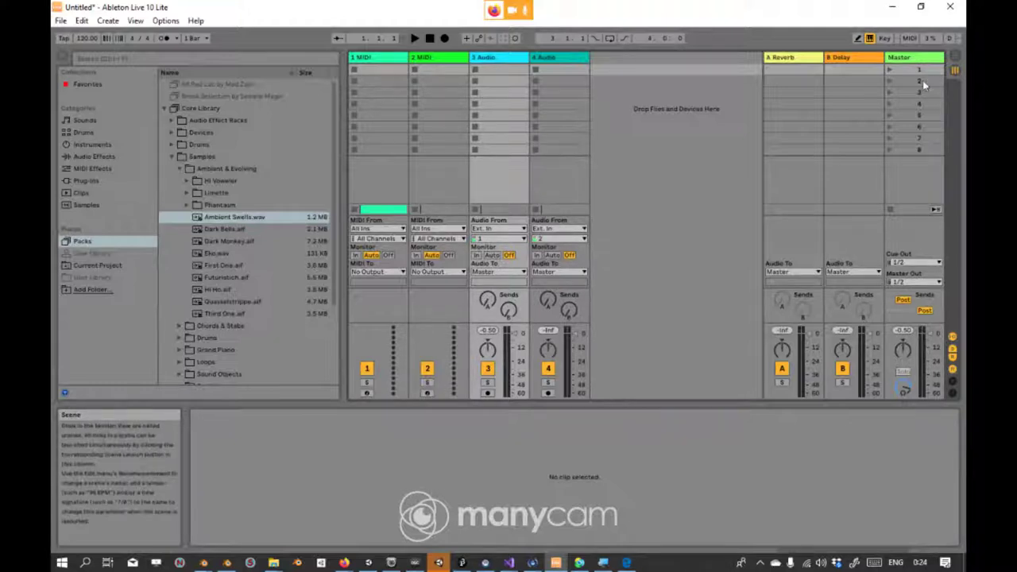
left_click(956, 60)
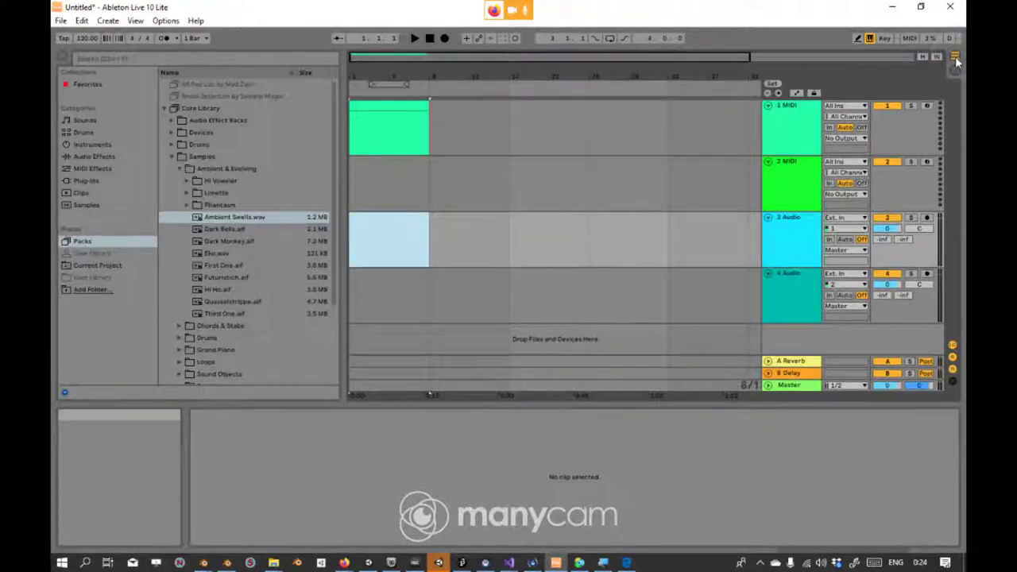
left_click(957, 72)
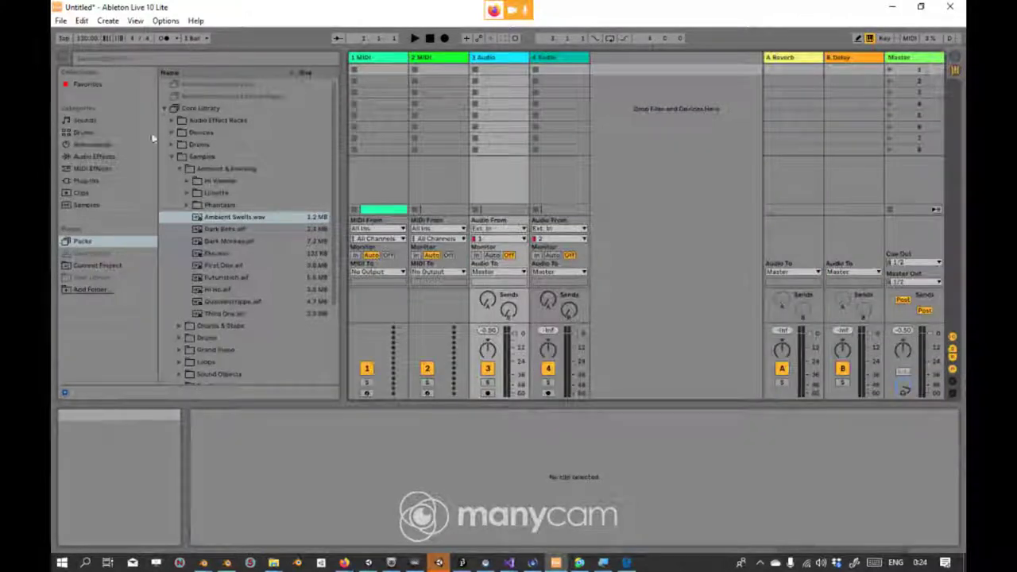
Step: Point out the clip slots of the 1 MIDI track by selecting them one after another, ending at scene 5
left_click(381, 65)
left_click(380, 81)
left_click(380, 96)
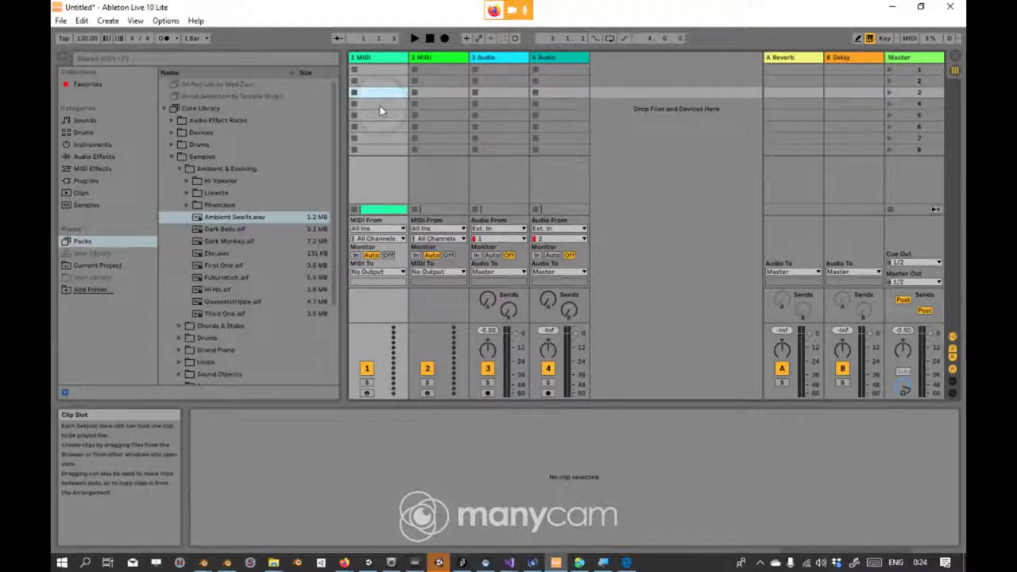
left_click(383, 103)
left_click(383, 70)
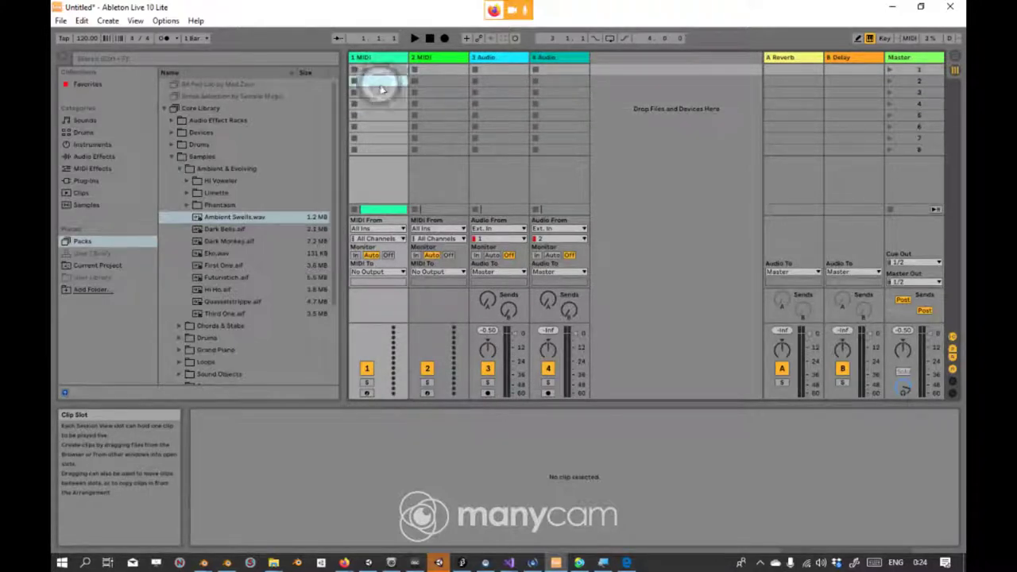
left_click(381, 81)
left_click(377, 92)
left_click(375, 103)
left_click(374, 115)
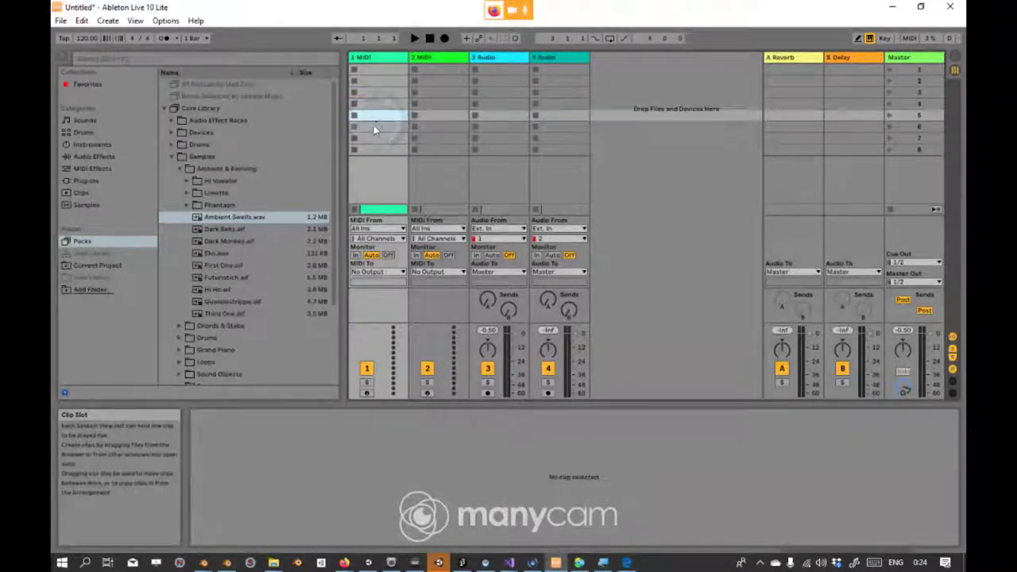
Step: Create empty MIDI clips in the scene 6, scene 8 and scene 1 slots of the 1 MIDI track
double_click(373, 126)
left_click(375, 138)
left_click(374, 150)
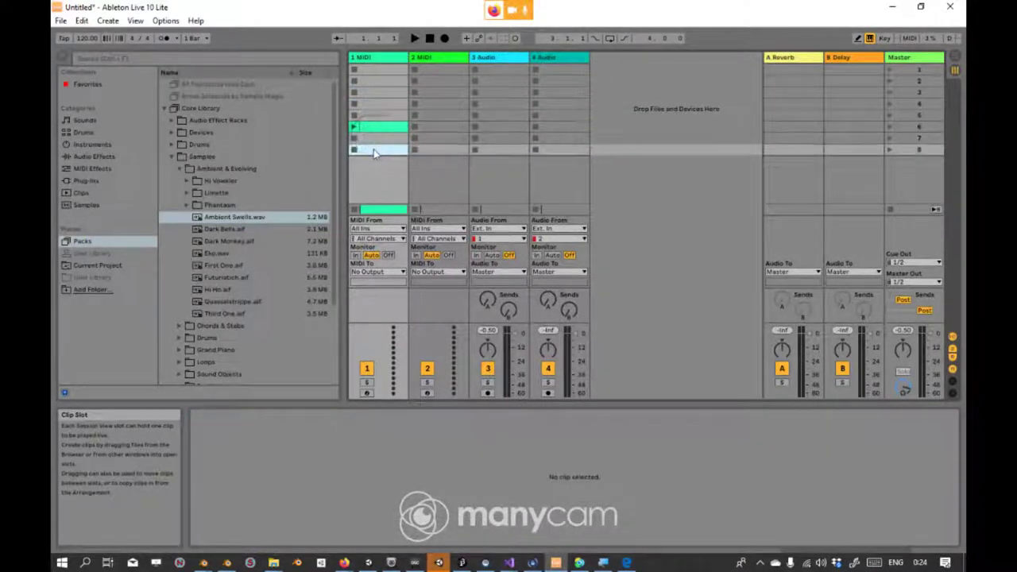
double_click(374, 149)
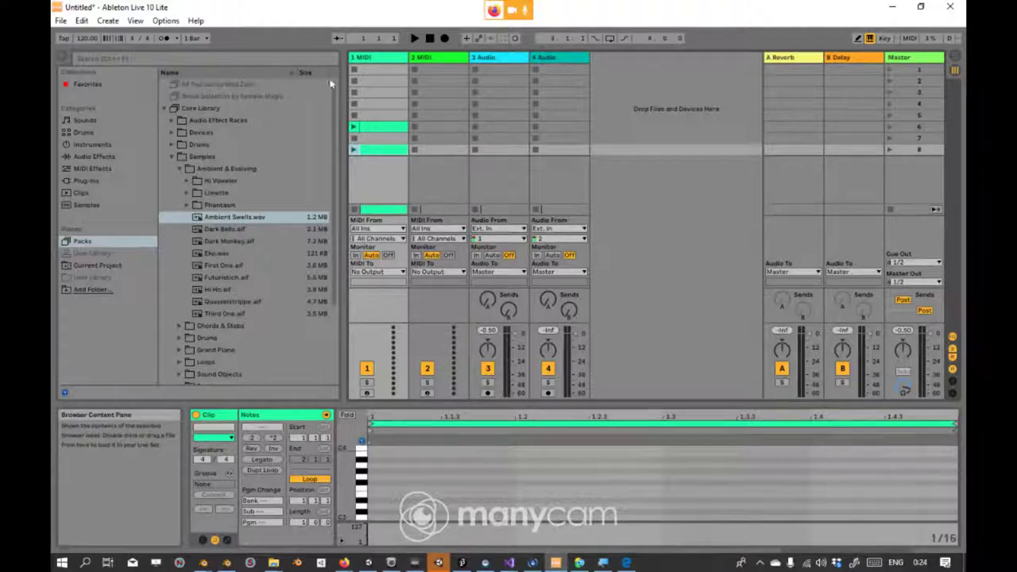
left_click(365, 72)
double_click(364, 71)
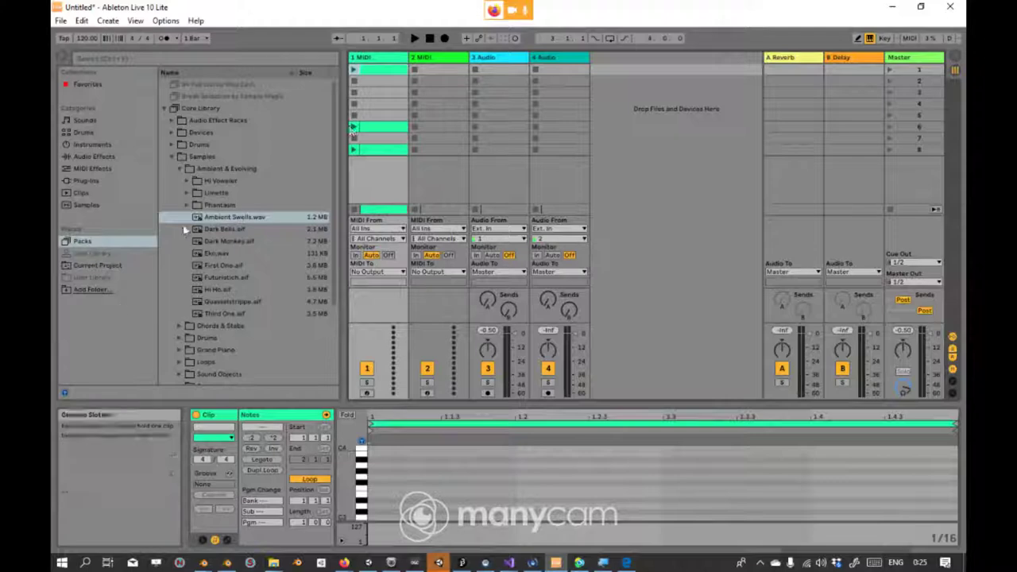
Step: Try to place Ambient Swells.wav in the scene 1 slot of 1 MIDI, then launch that slot's clip and stop playback
left_click_drag(237, 216, 375, 72)
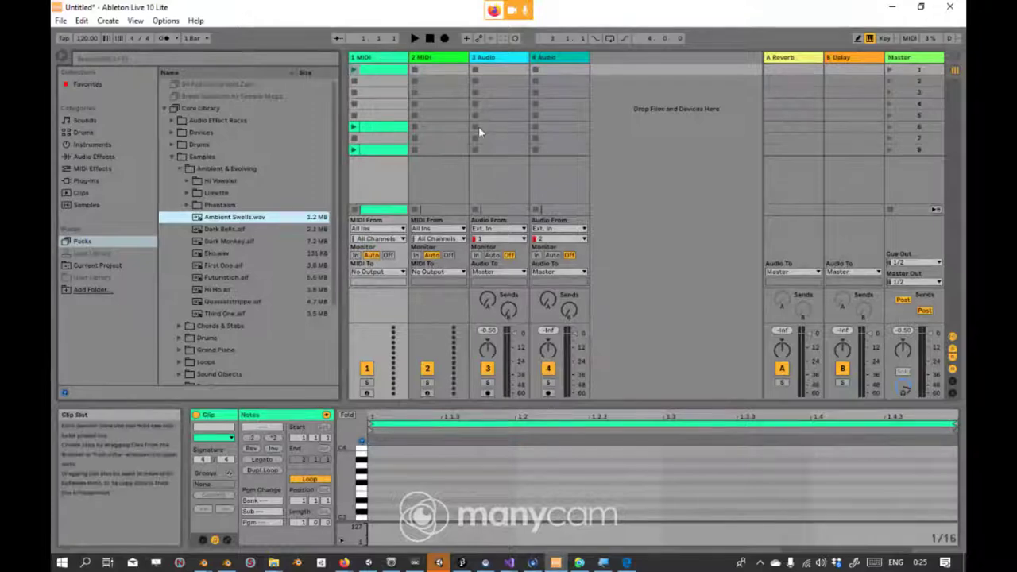
left_click(355, 71)
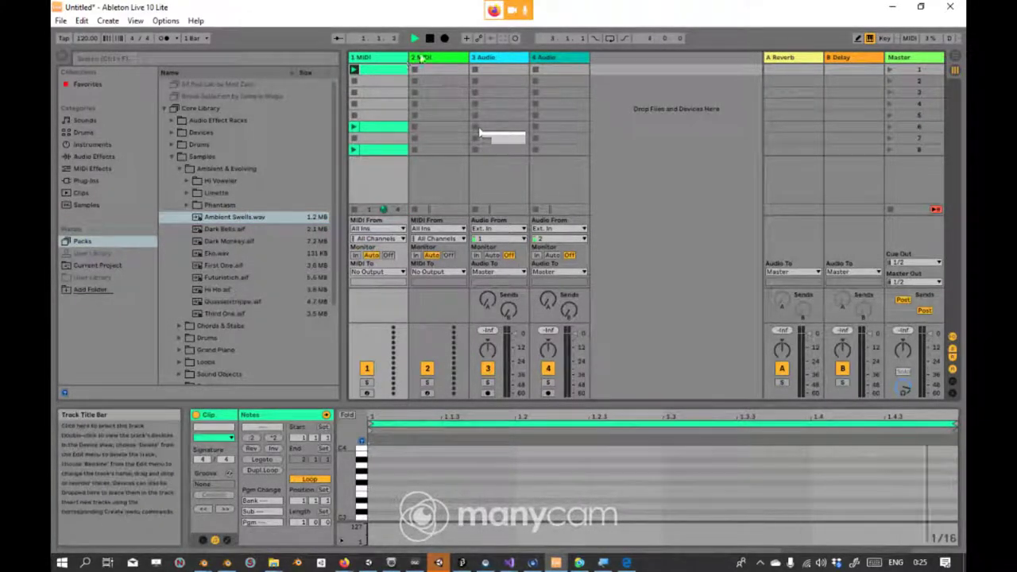
left_click(431, 39)
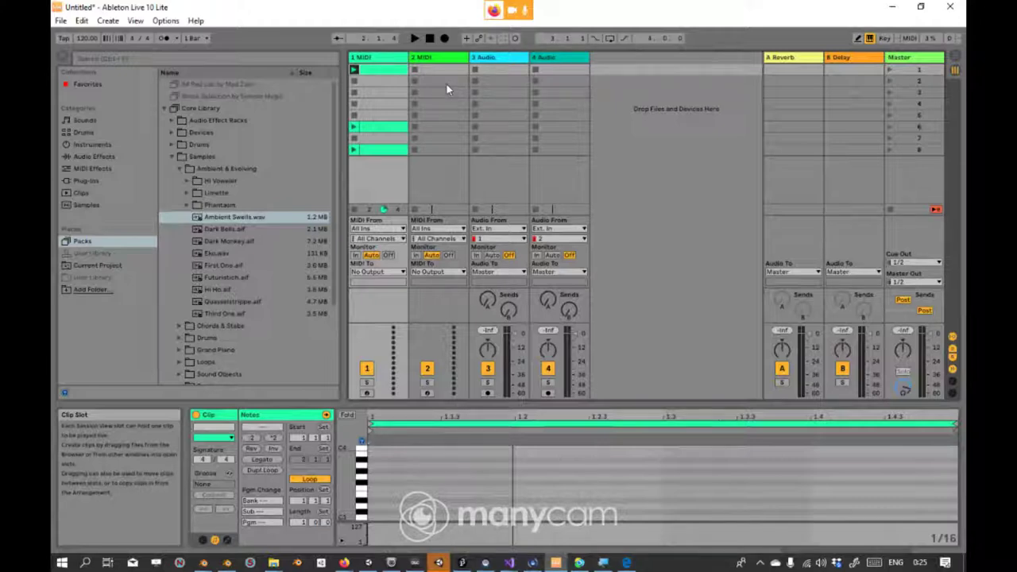
Step: Turn on key mapping mode in the Session View, then switch to the Facebook window in Edge
left_click(886, 39)
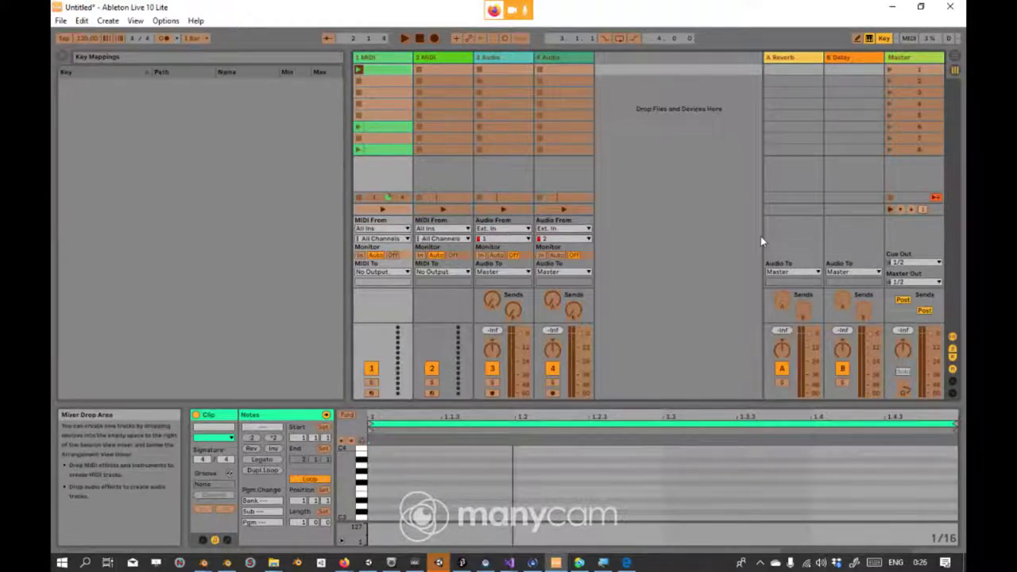
key("alt+Tab")
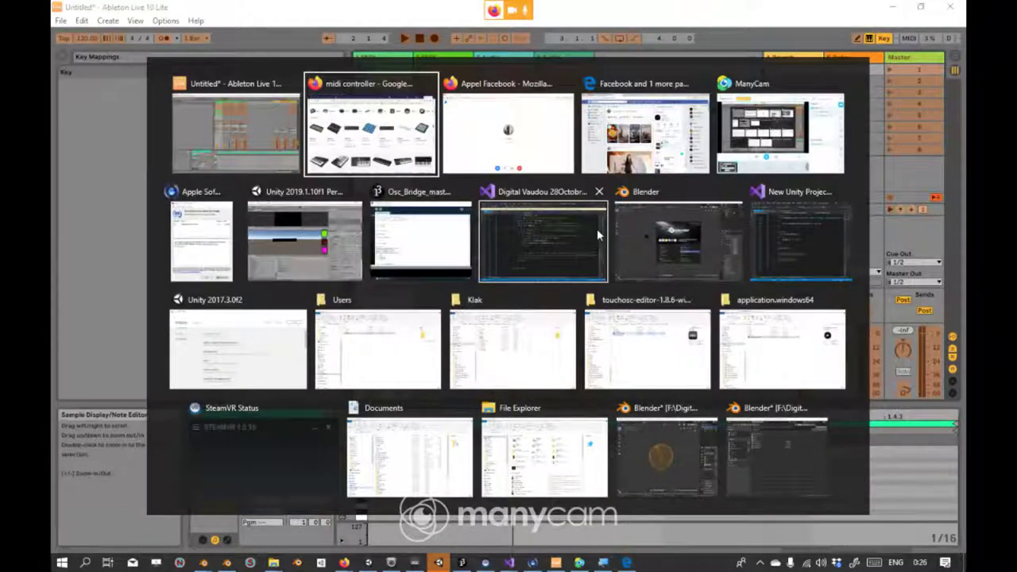
key("alt+Tab")
key("alt+Tab")
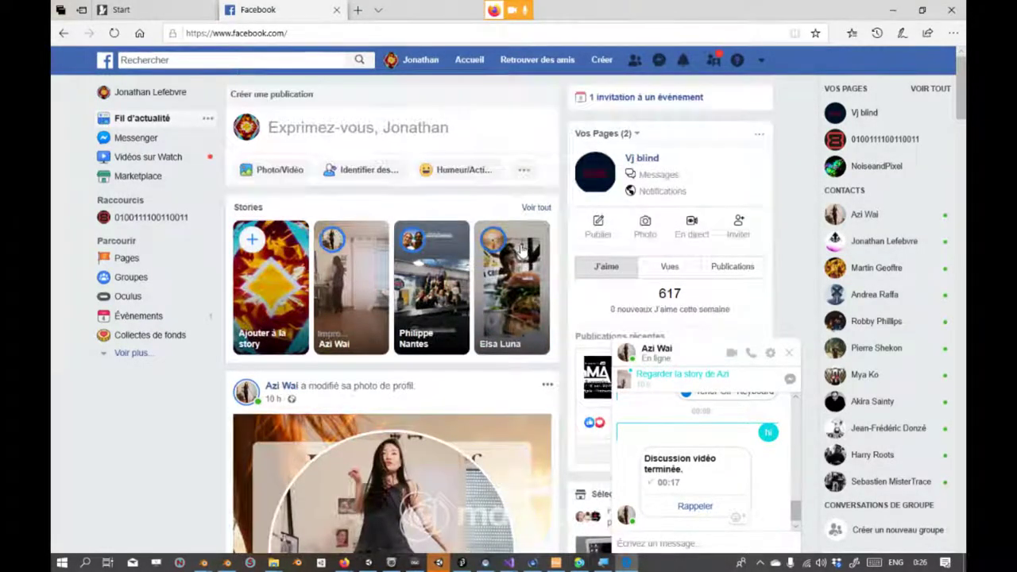
Step: Look through the posts in the Facebook news feed
scroll(521, 250, "down", 5)
scroll(522, 250, "down", 3)
scroll(521, 250, "down", 12)
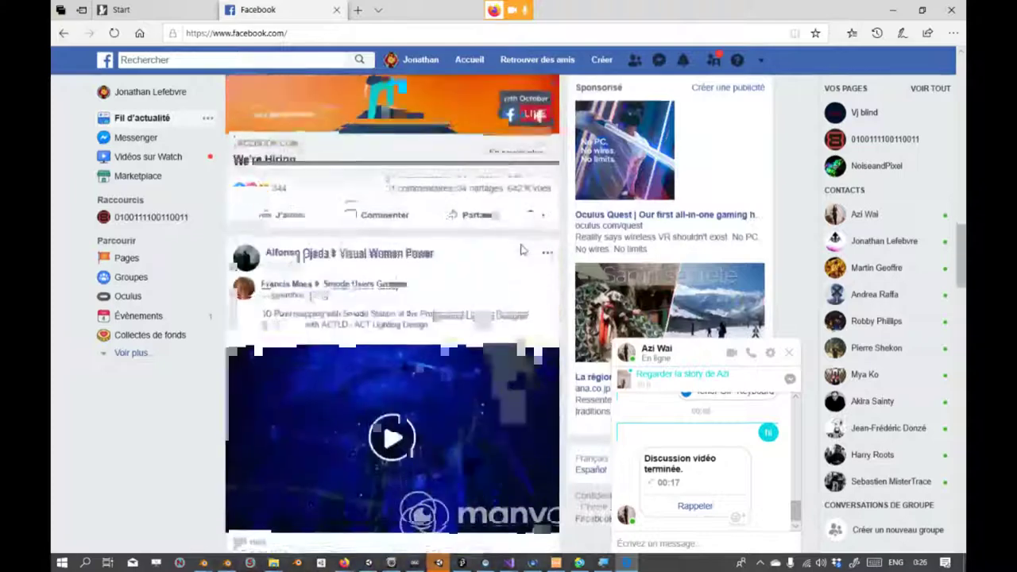
scroll(451, 307, "up", 1)
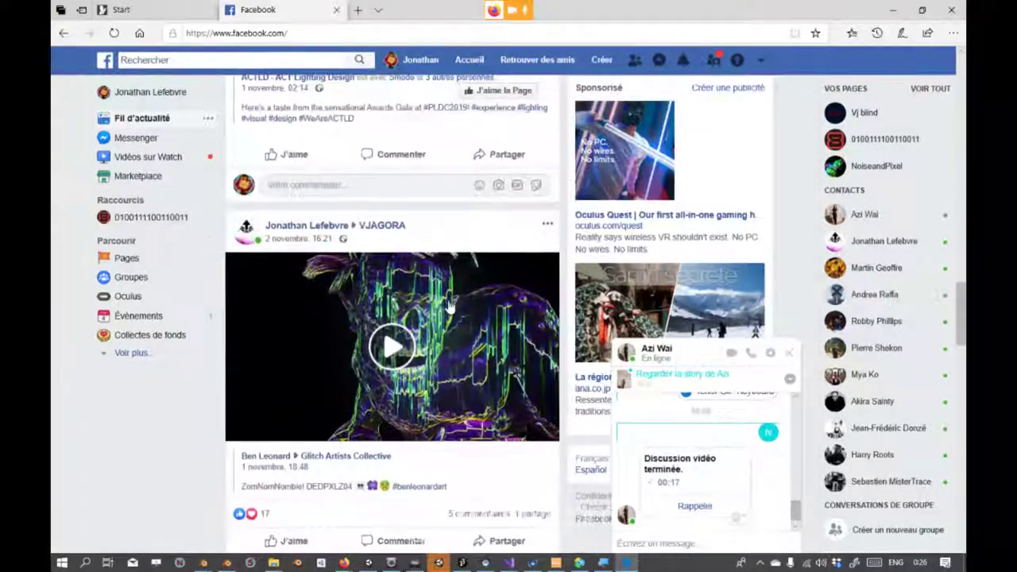
scroll(451, 308, "down", 1)
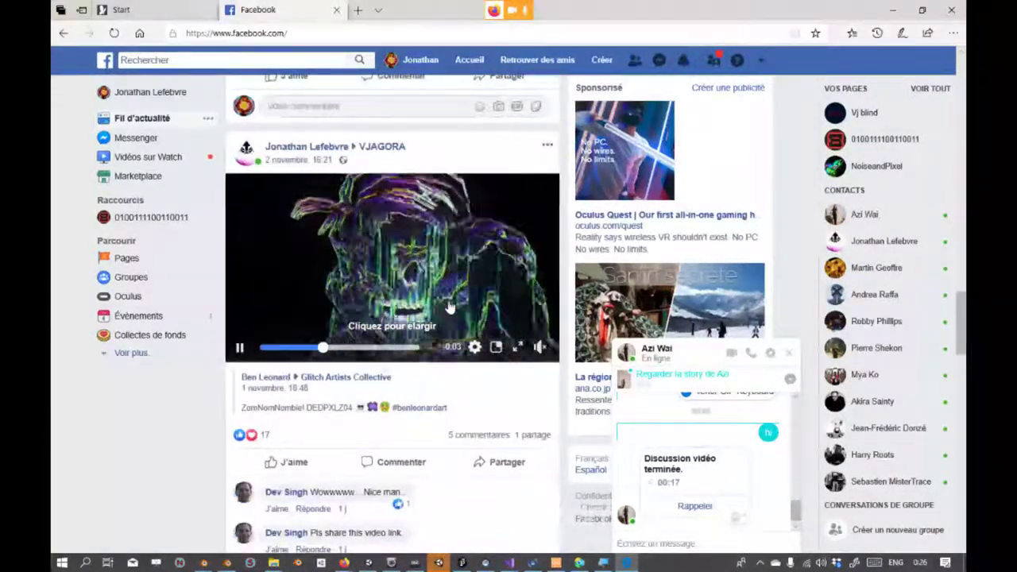
scroll(450, 306, "down", 7)
scroll(448, 305, "down", 3)
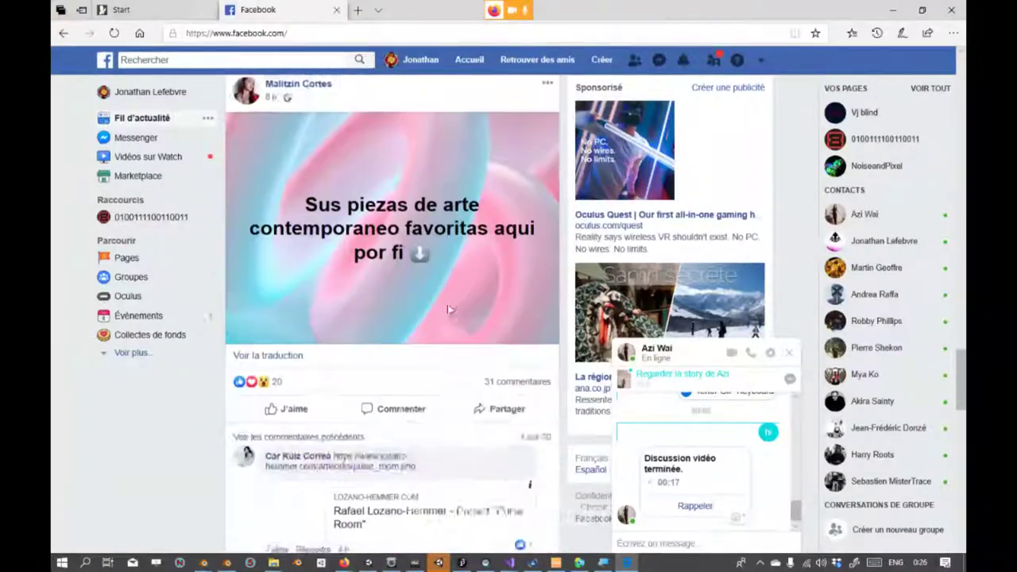
scroll(446, 308, "down", 1)
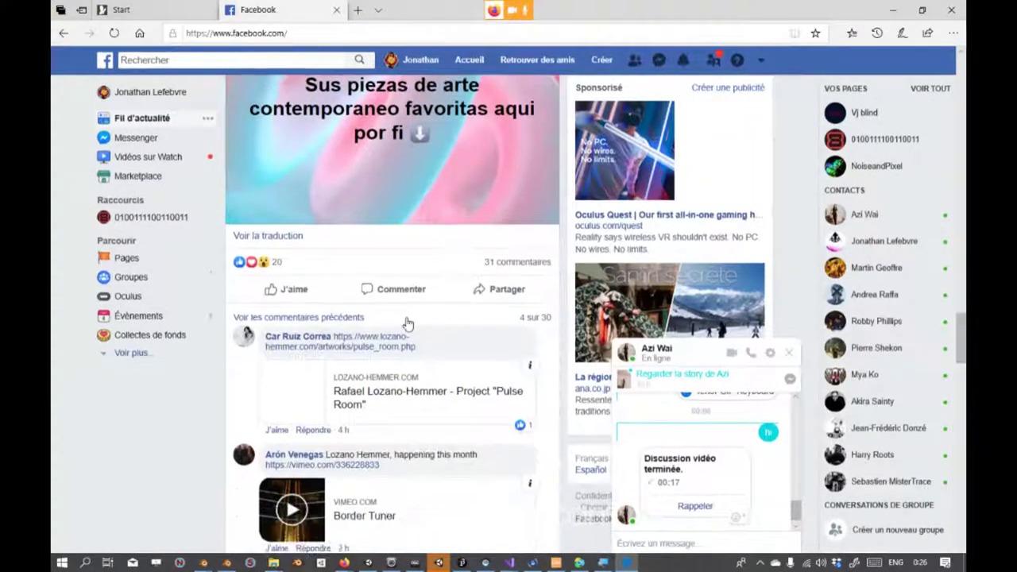
scroll(630, 208, "down", 9)
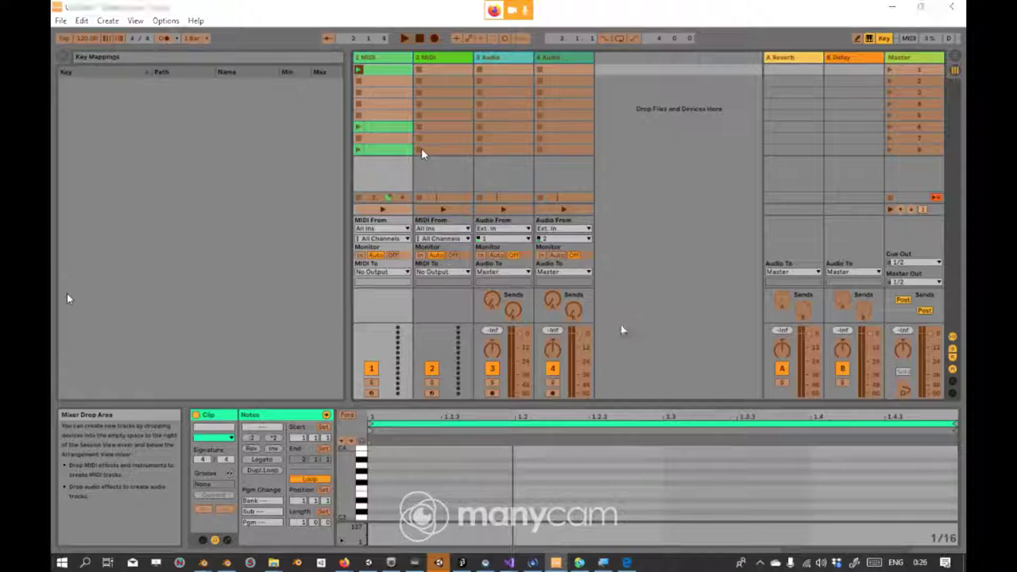
Step: Go through the open windows and switch to the Facebook call window in Firefox
key("alt+Tab")
key("alt+Tab")
key("alt+Tab")
key("alt+Tab")
key("alt+Tab")
key("alt+Tab")
key("alt+Tab")
key("alt+Tab")
key("alt+Tab")
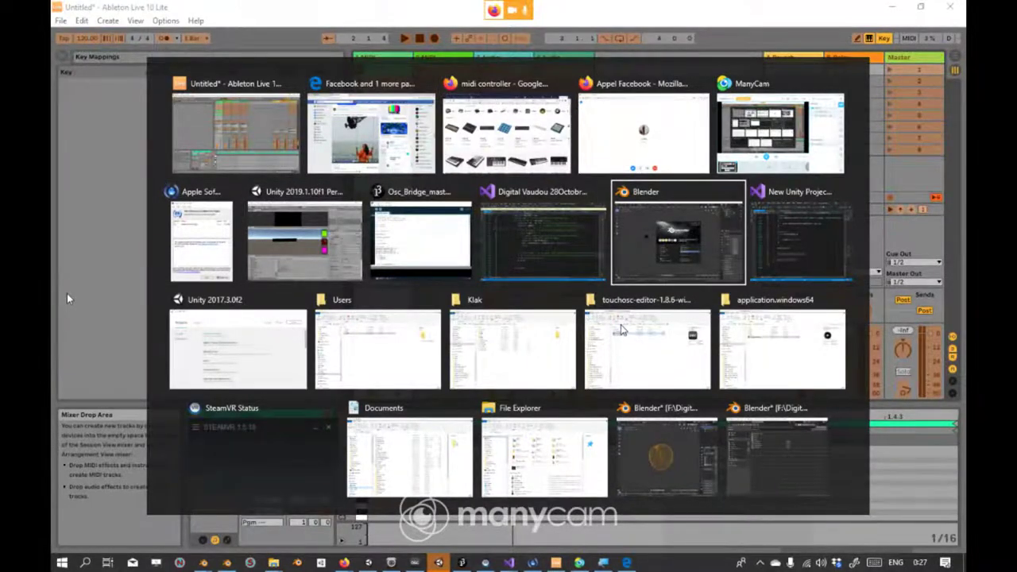
key("alt+Tab")
key("alt+Tab")
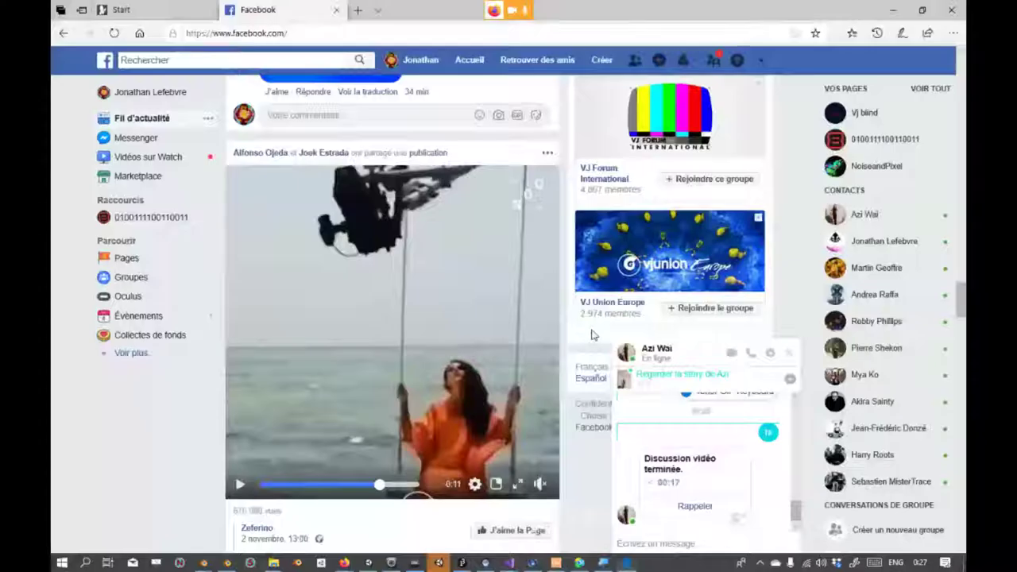
key("alt+Tab")
key("alt+Tab")
key("alt+Tab")
key("alt+Tab")
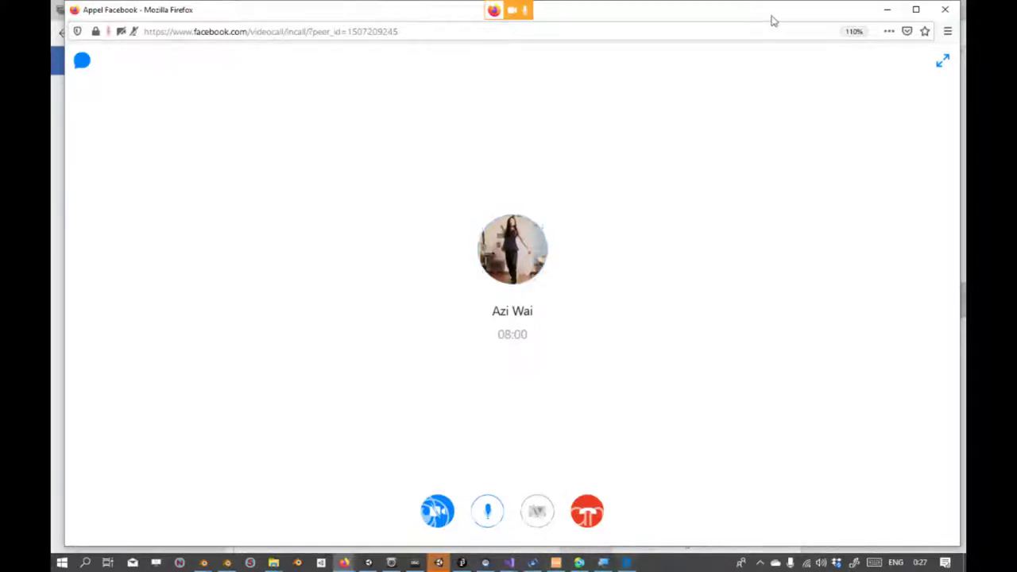
Step: Check the call page's microphone and camera permissions, then minimize the call window
left_click_drag(772, 20, 783, 45)
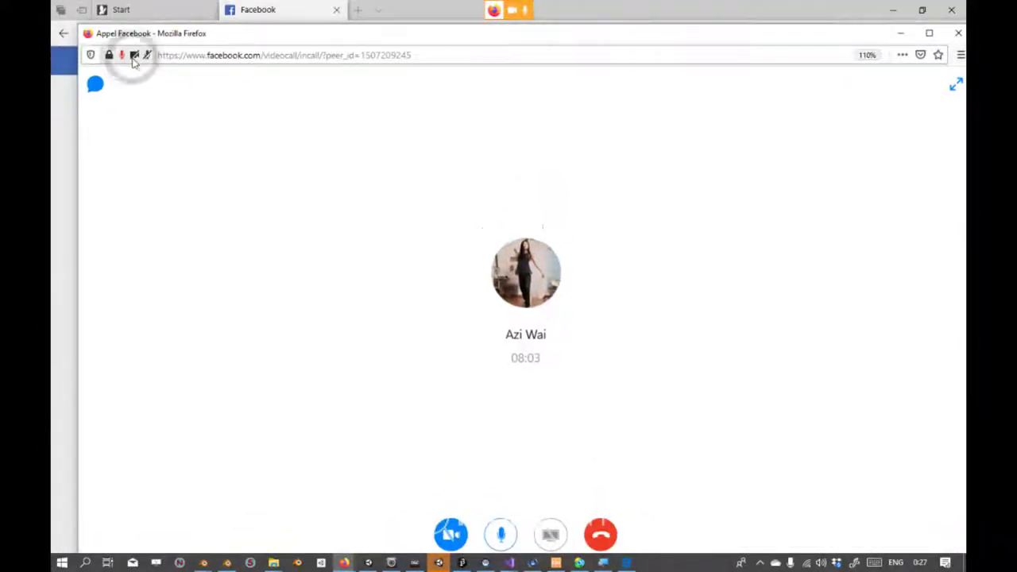
left_click(133, 55)
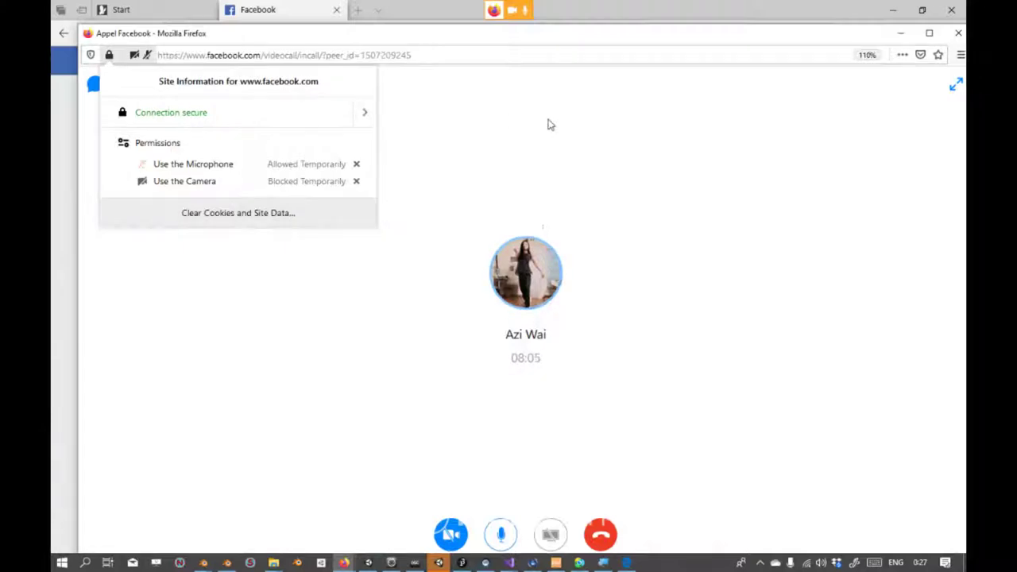
left_click(811, 106)
left_click(901, 33)
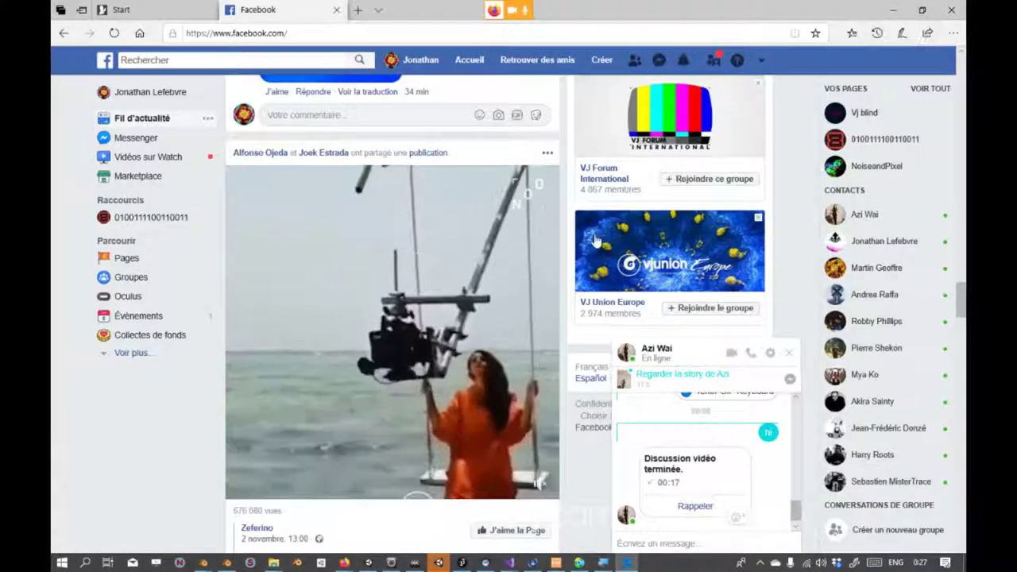
Step: Switch to the Ableton Live window, replace key mapping mode with MIDI mapping mode, and toggle it repeatedly, leaving it off
key("alt+Tab")
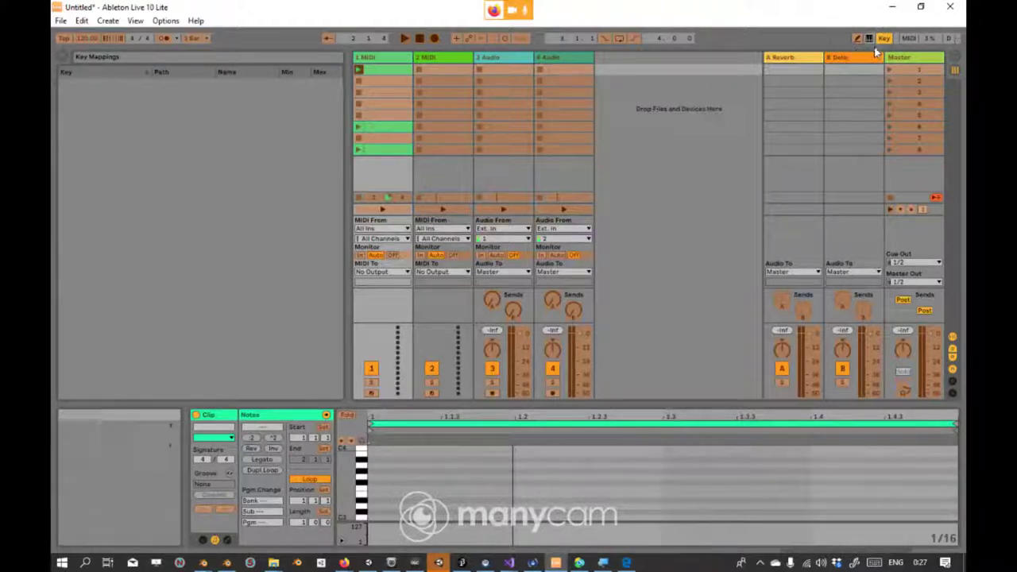
left_click(909, 39)
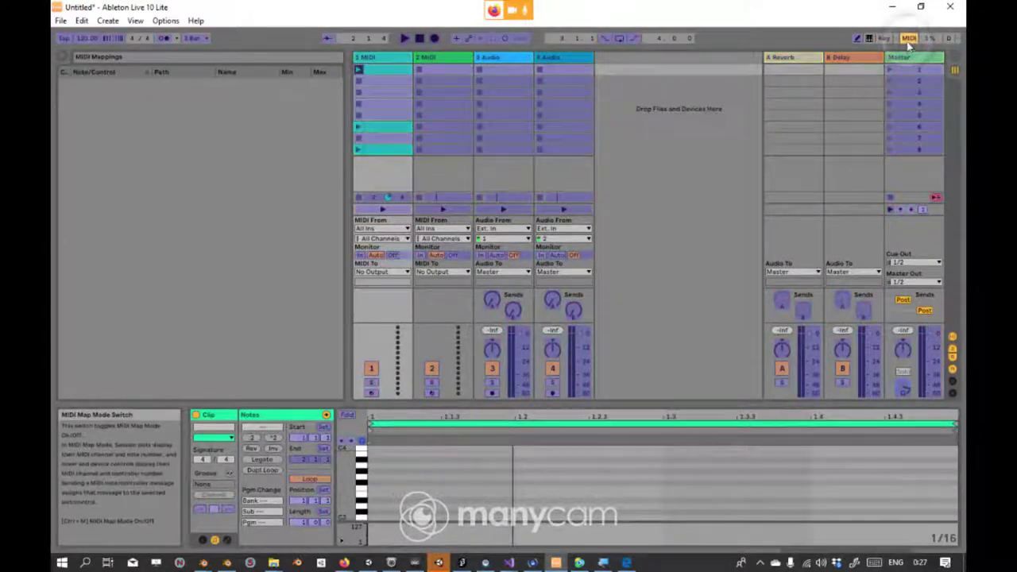
left_click(909, 38)
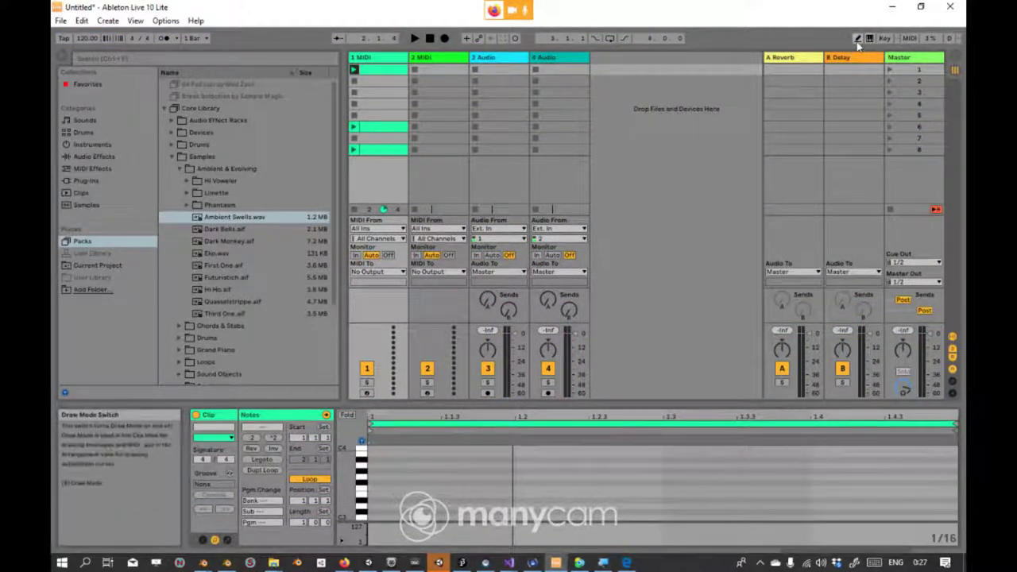
left_click(909, 38)
left_click(909, 39)
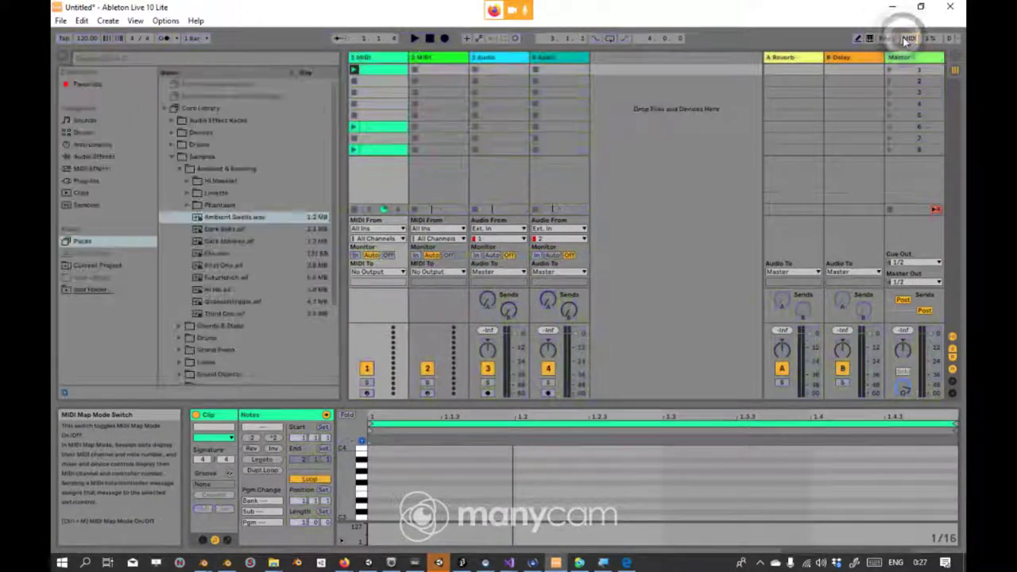
left_click(909, 39)
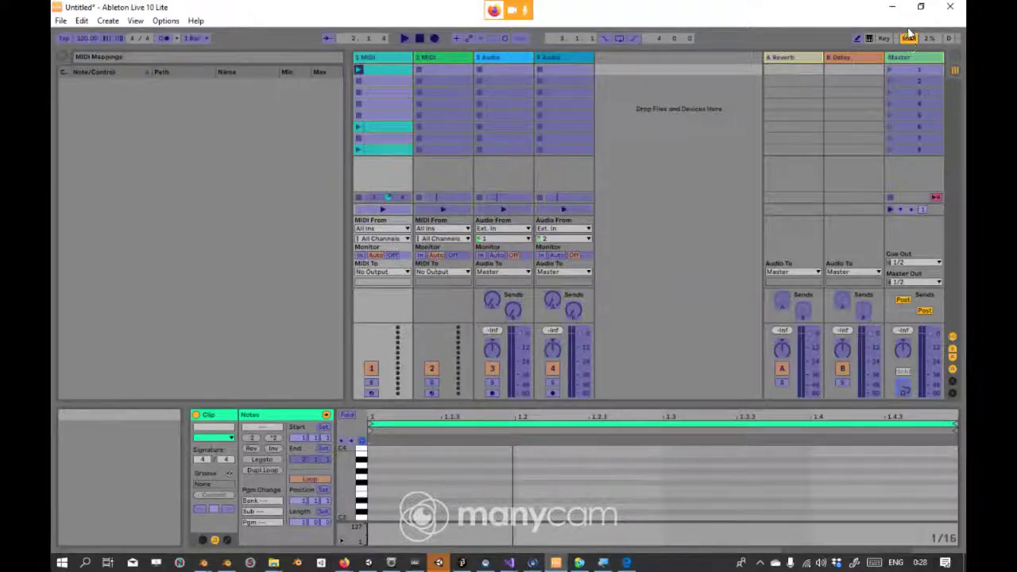
left_click(910, 39)
left_click(910, 38)
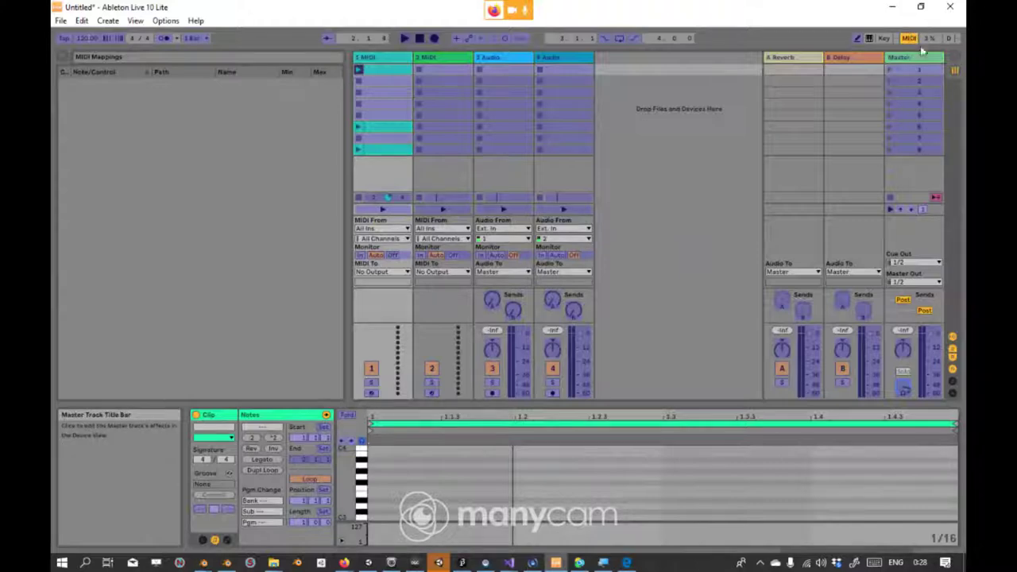
left_click(910, 38)
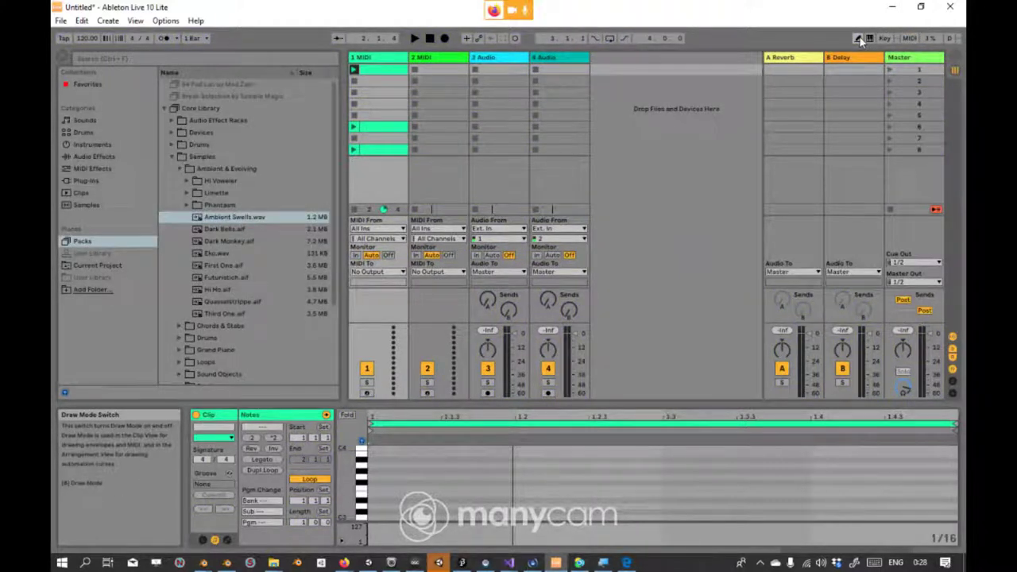
Step: Dock the Windows taskbar vertically along the right edge of the screen and turn on MIDI mapping mode
left_click_drag(668, 561, 942, 477)
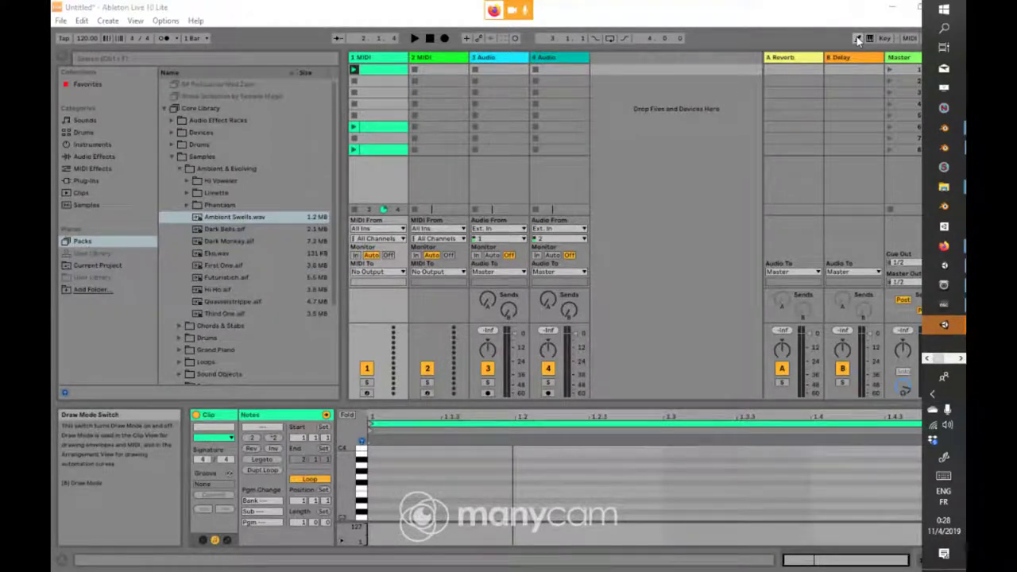
left_click(910, 39)
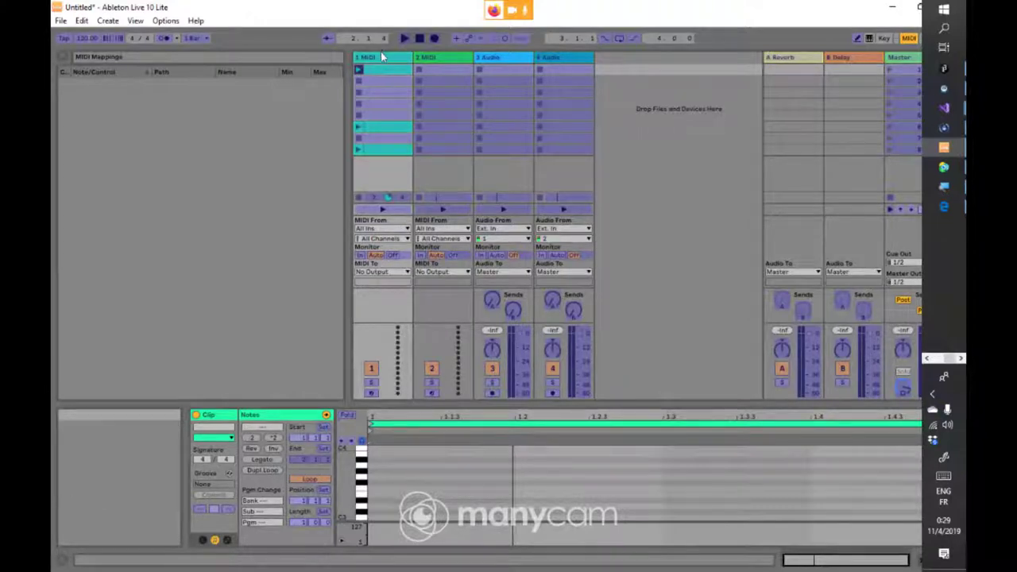
Step: Hide the Info View and show it again, checking its entry among the view options
left_click(135, 22)
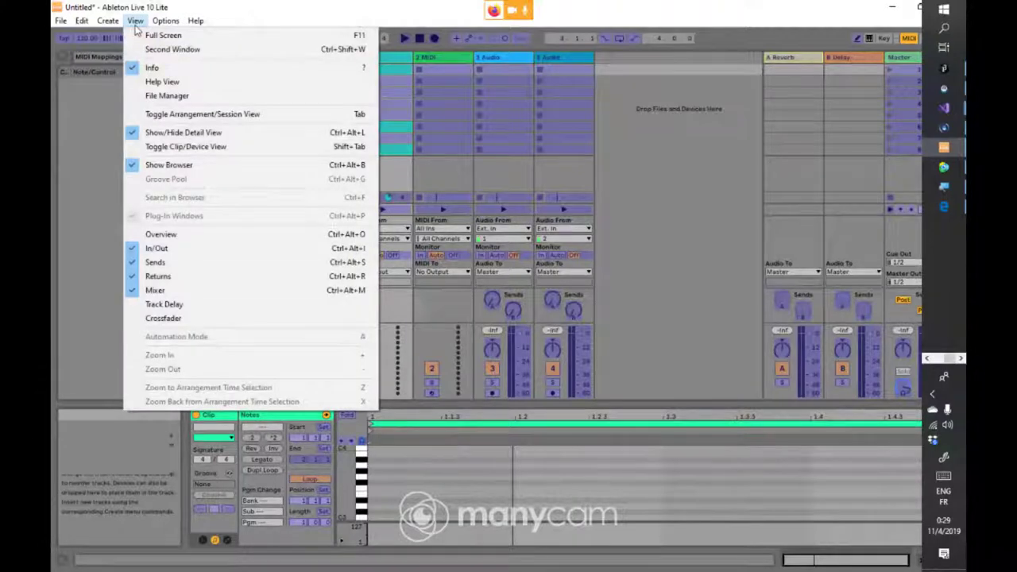
left_click(151, 68)
left_click(135, 21)
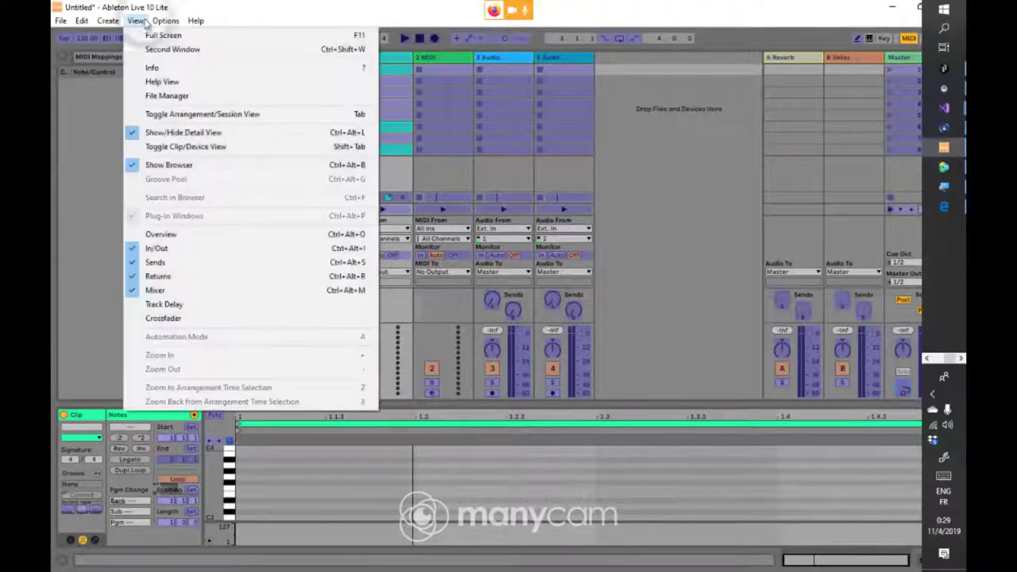
left_click(156, 69)
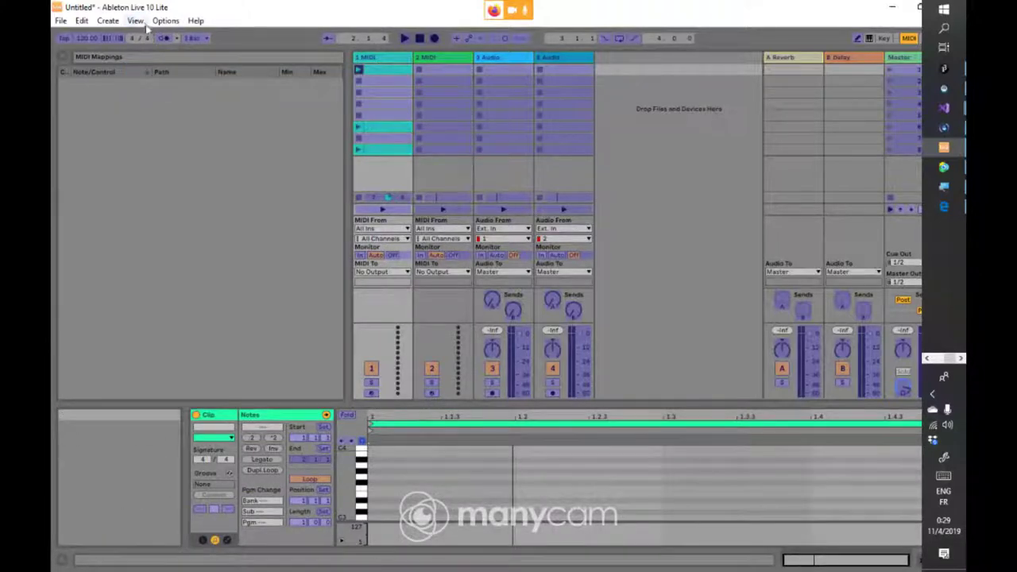
left_click(137, 21)
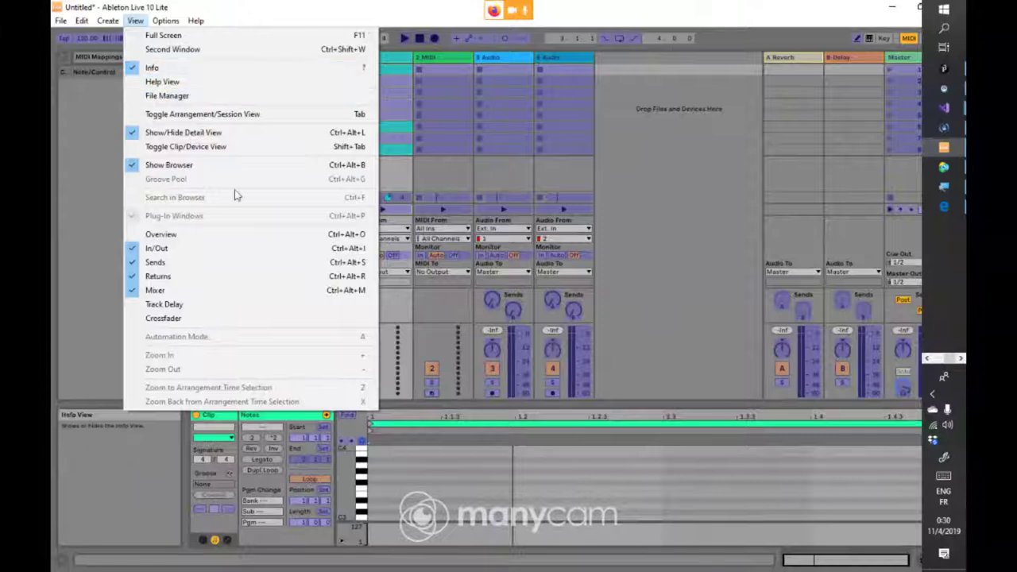
left_click(113, 482)
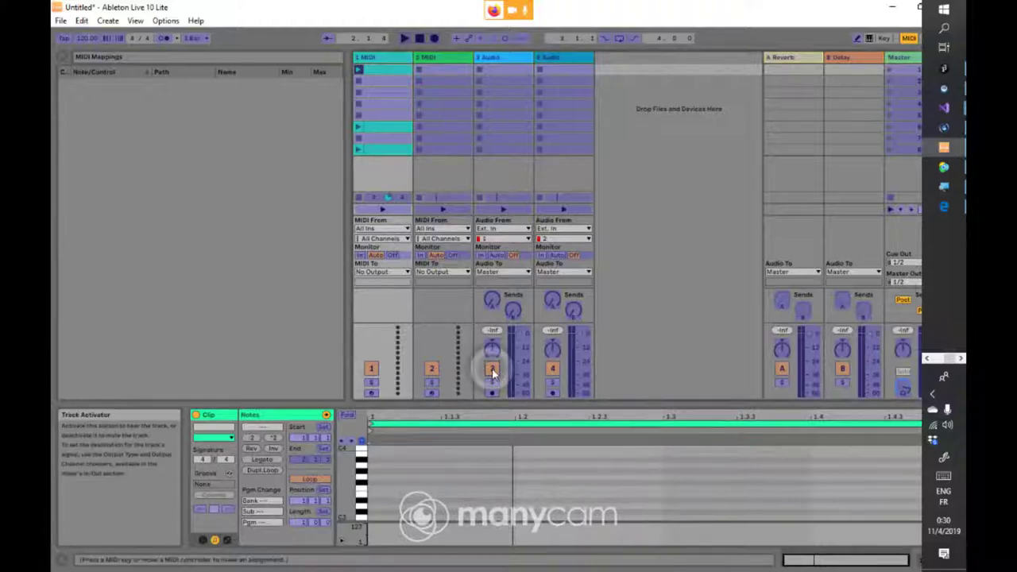
Step: Turn off MIDI mapping mode and dock the Windows taskbar back along the bottom edge of the screen
left_click(909, 37)
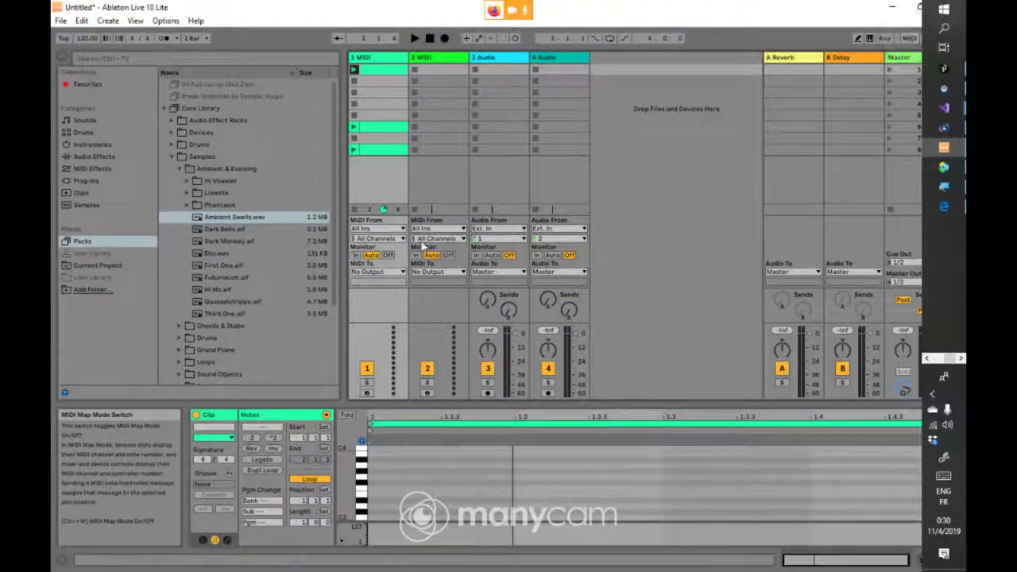
left_click_drag(953, 256, 741, 562)
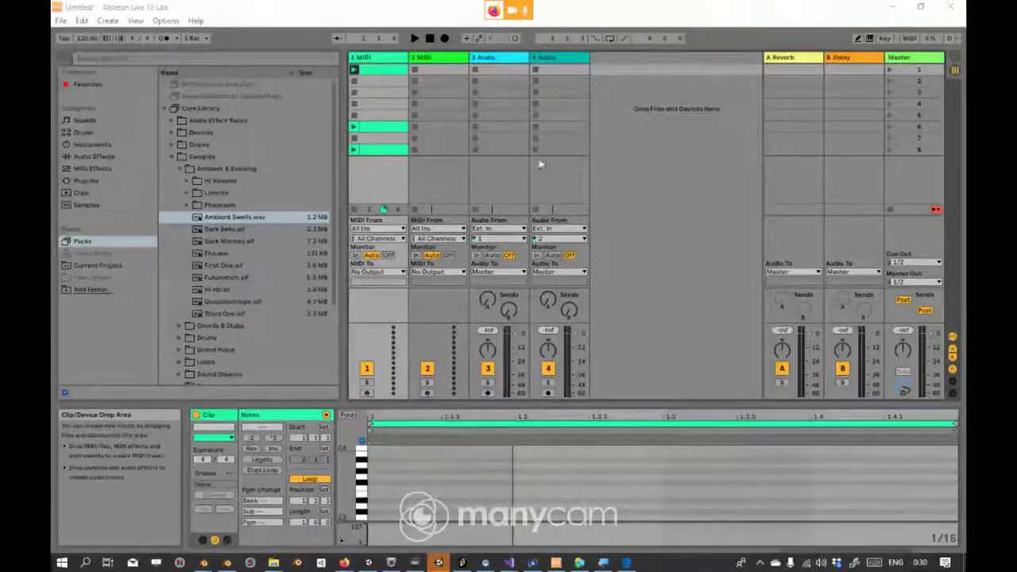
Step: Preview the Hi Ho.aif and First One.aif samples in Ambient & Evolving, and select the Hi Voweler folder
left_click(247, 291)
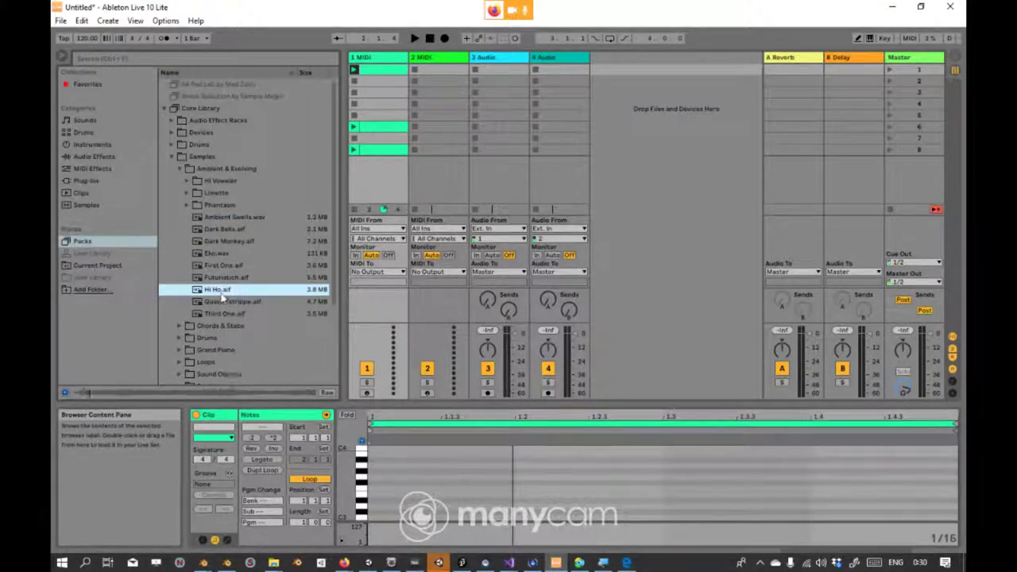
left_click(223, 267)
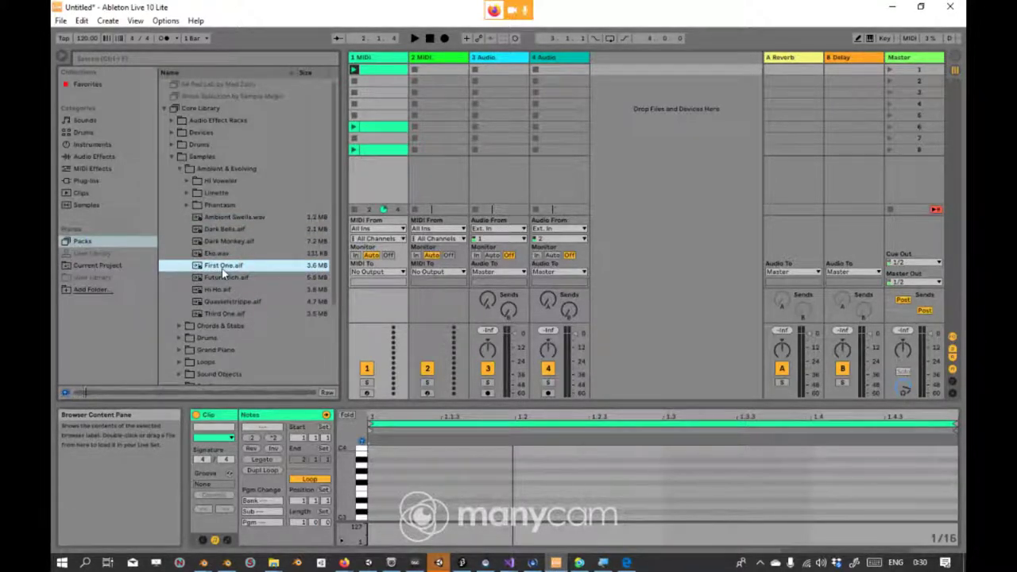
left_click(222, 178)
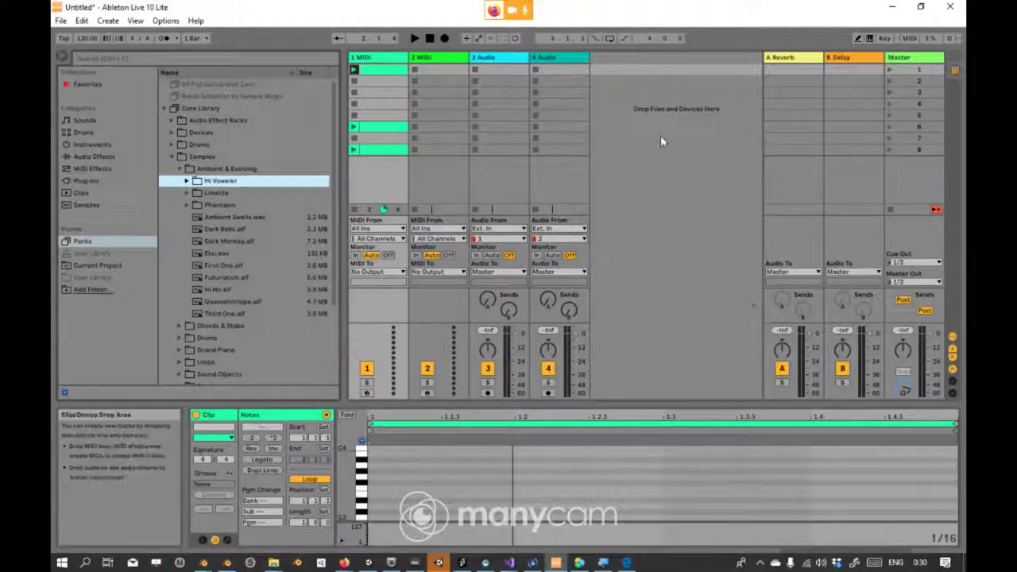
Step: Turn MIDI mapping mode on and off again, and collapse the Ambient & Evolving sample folder
left_click(909, 38)
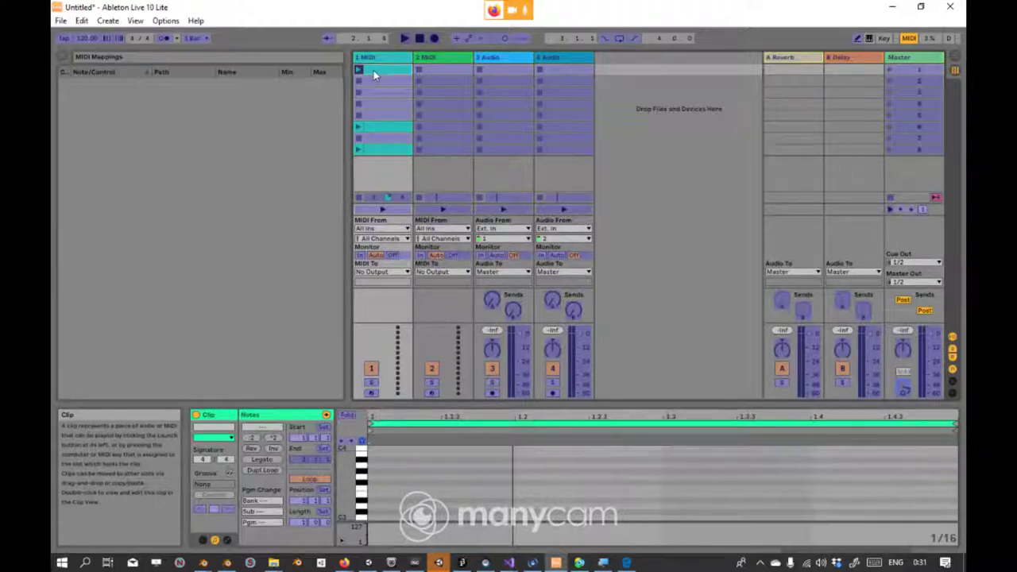
left_click(910, 39)
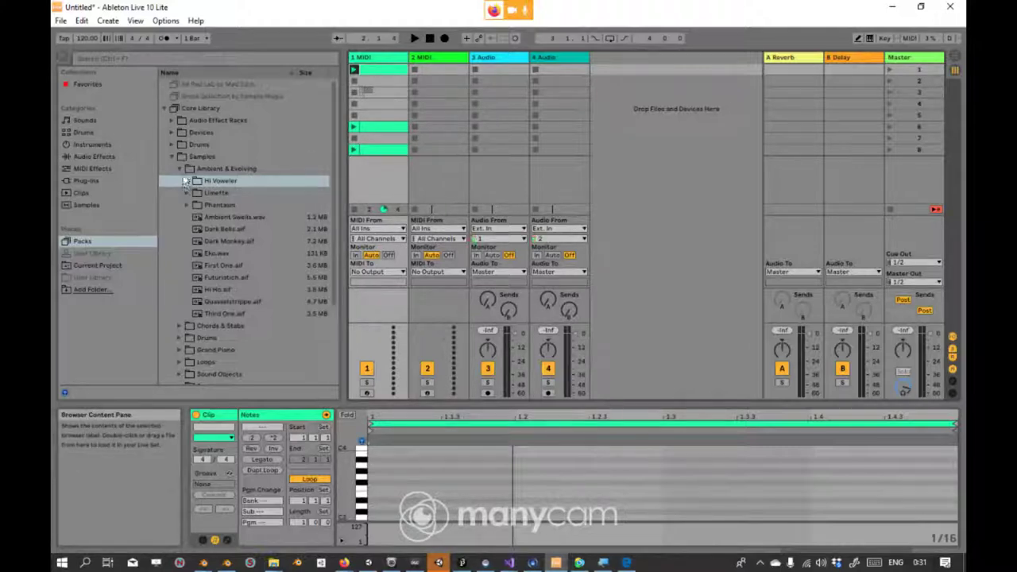
left_click(179, 169)
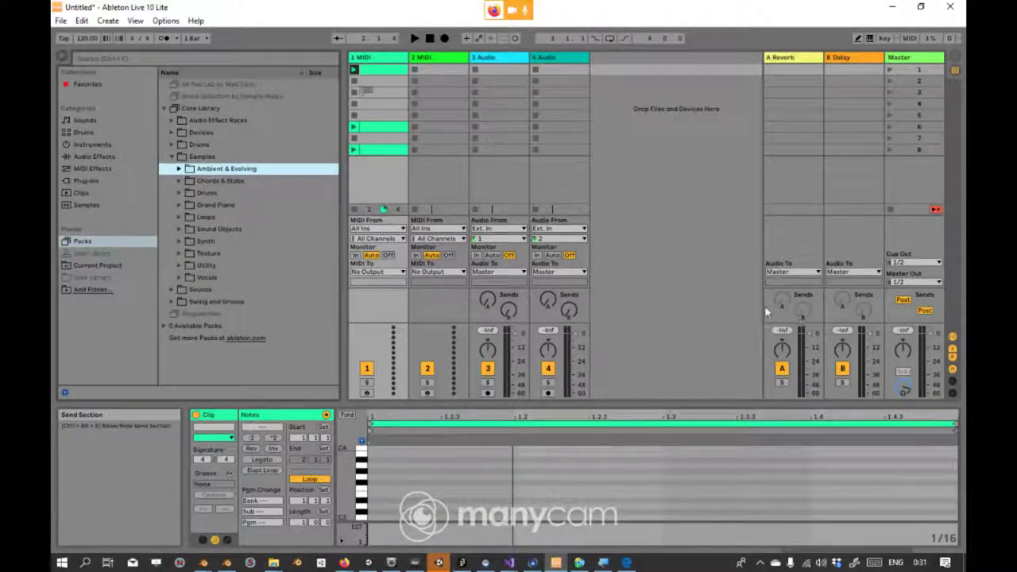
Step: Flip between the Arrangement and Session Views, ending in the Session View with the 1 MIDI track selected
left_click(955, 58)
left_click(955, 70)
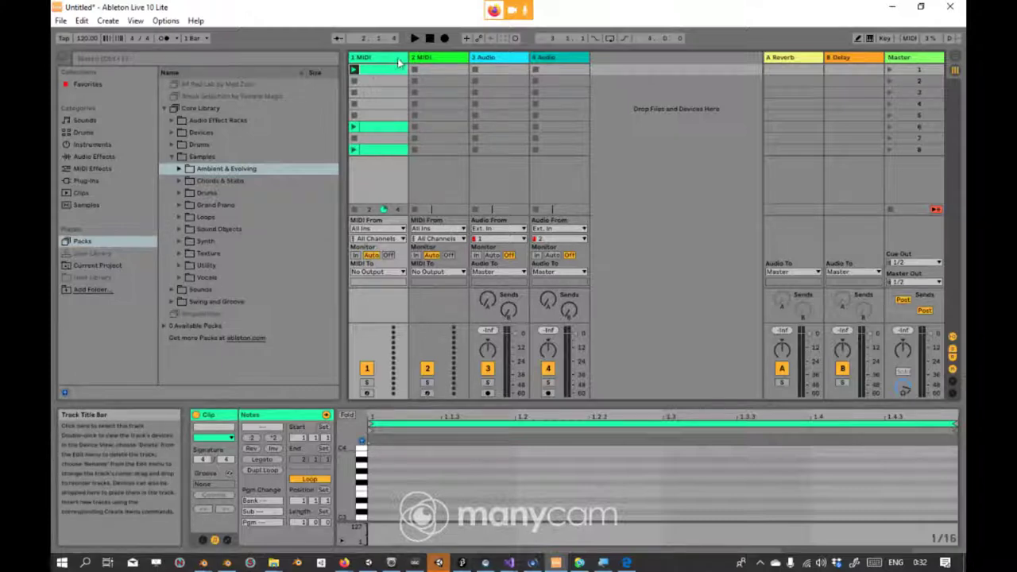
left_click(432, 59)
left_click(369, 62)
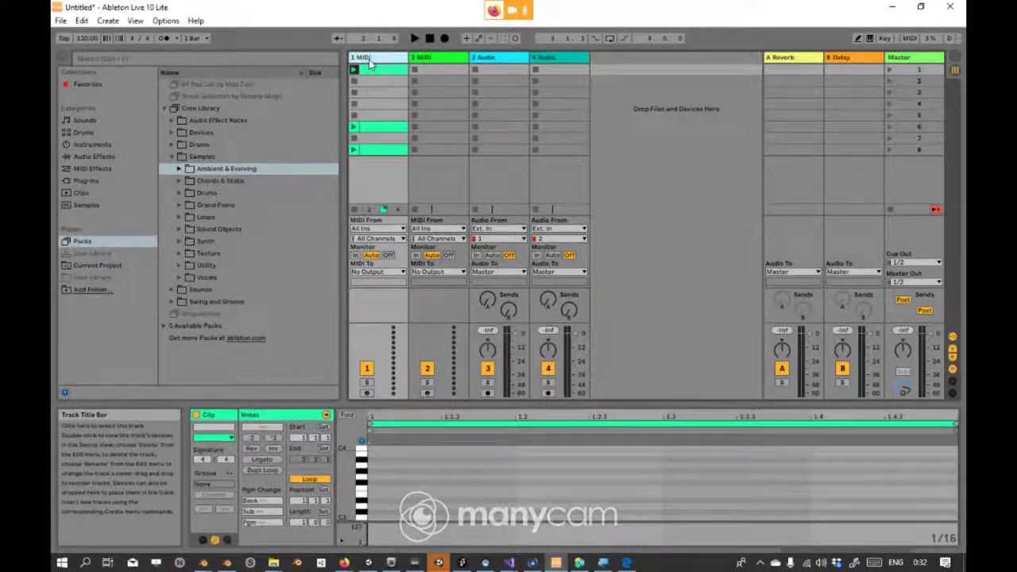
left_click_drag(373, 65, 400, 73)
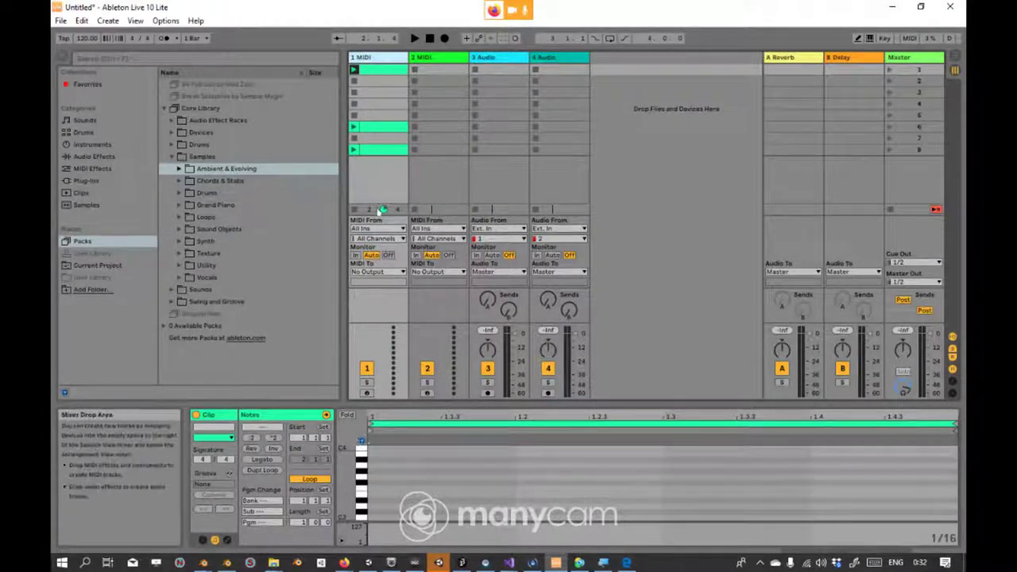
Step: Mute and reactivate track 1 with its Track Activator, and select the 1 MIDI track
left_click(367, 369)
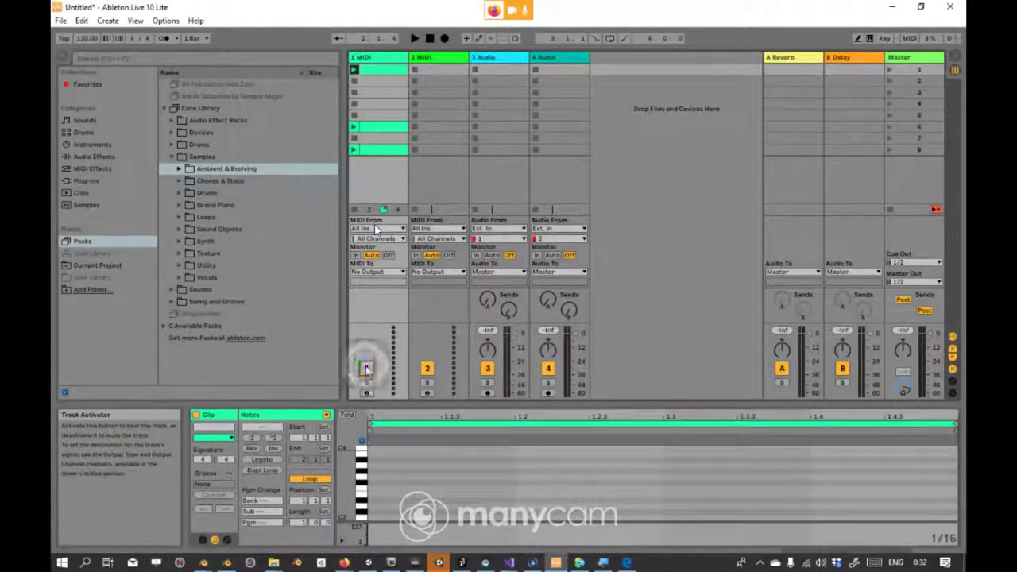
left_click(366, 369)
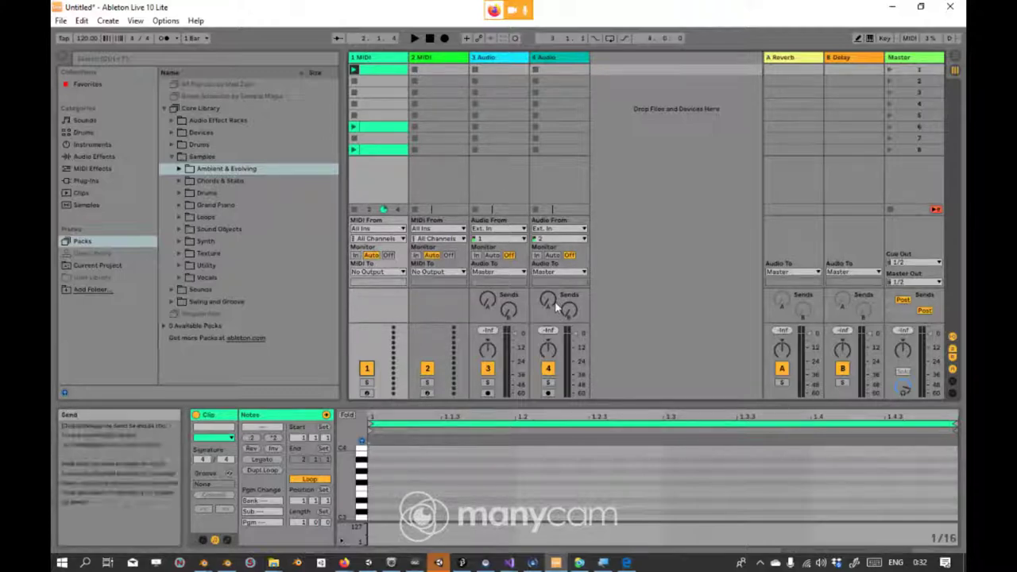
left_click(378, 57)
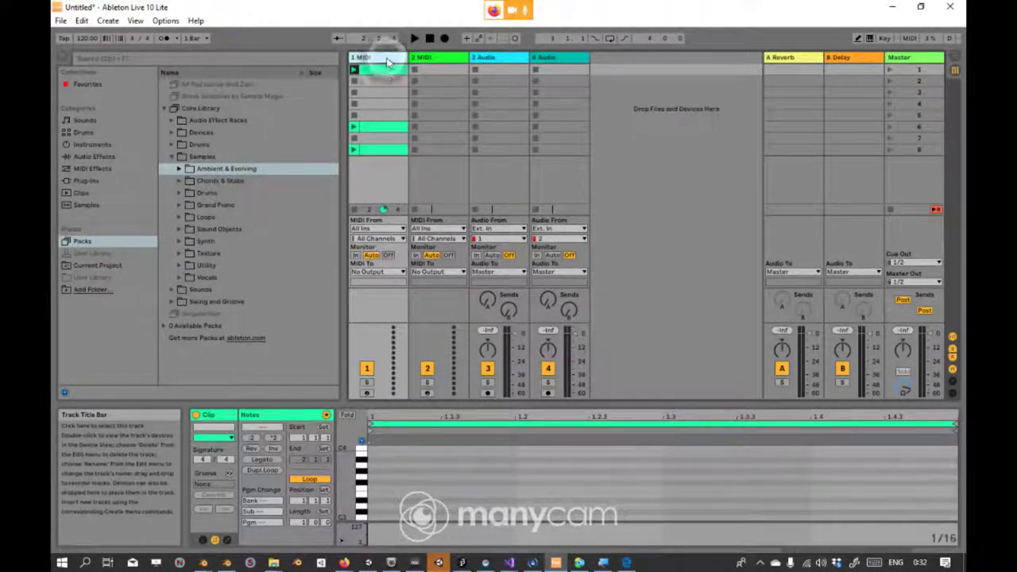
Step: Select the 3 Audio track and go through its empty clip slots from the first scene to the eighth
left_click(498, 58)
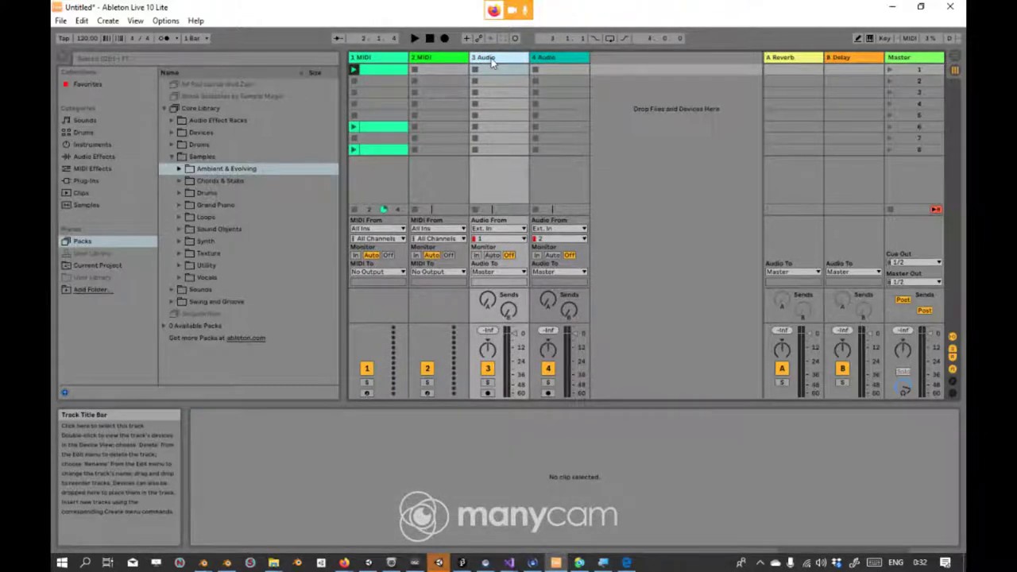
left_click(490, 69)
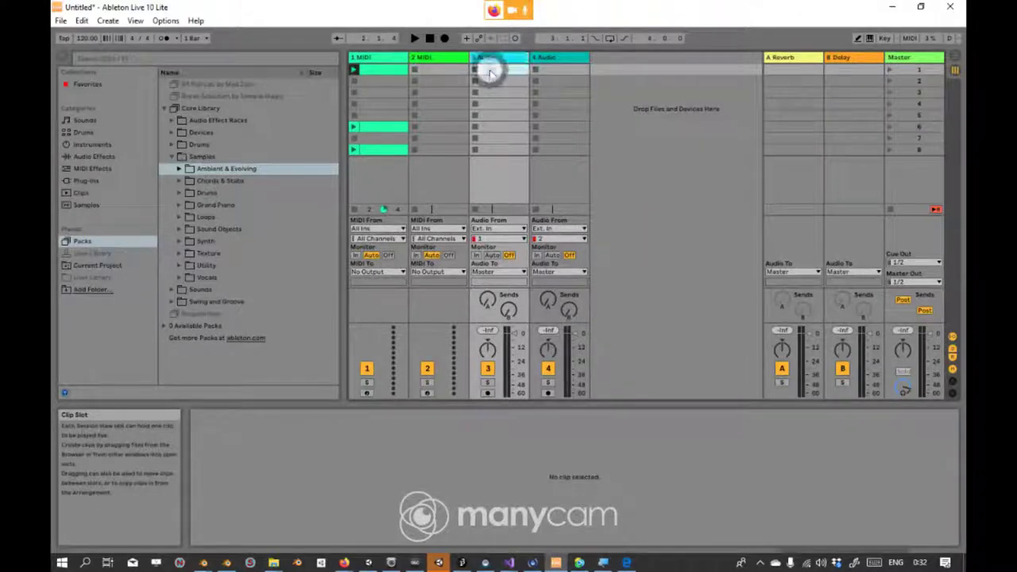
left_click(491, 96)
left_click(492, 104)
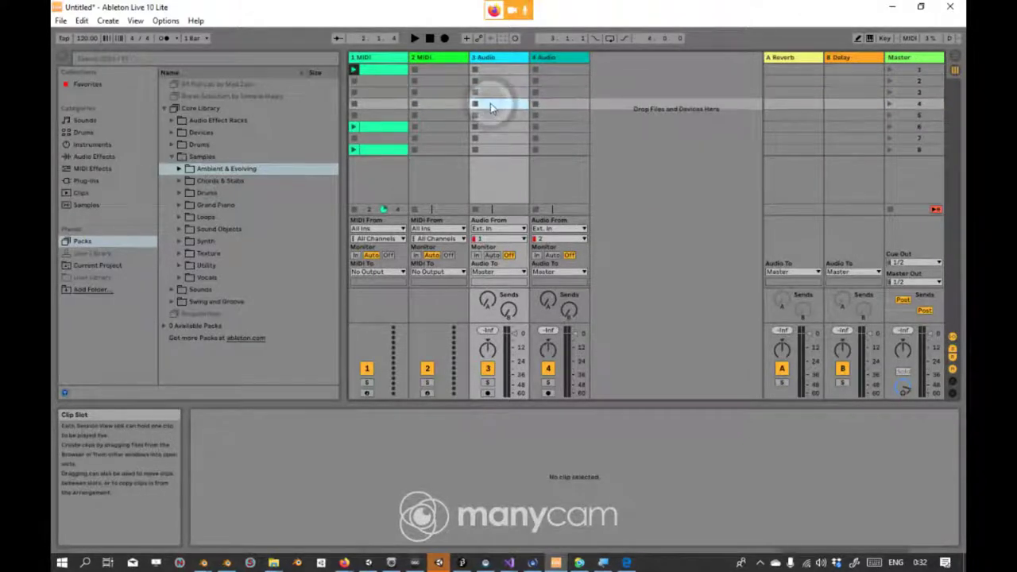
left_click(494, 116)
left_click(497, 139)
left_click(496, 117)
left_click(494, 139)
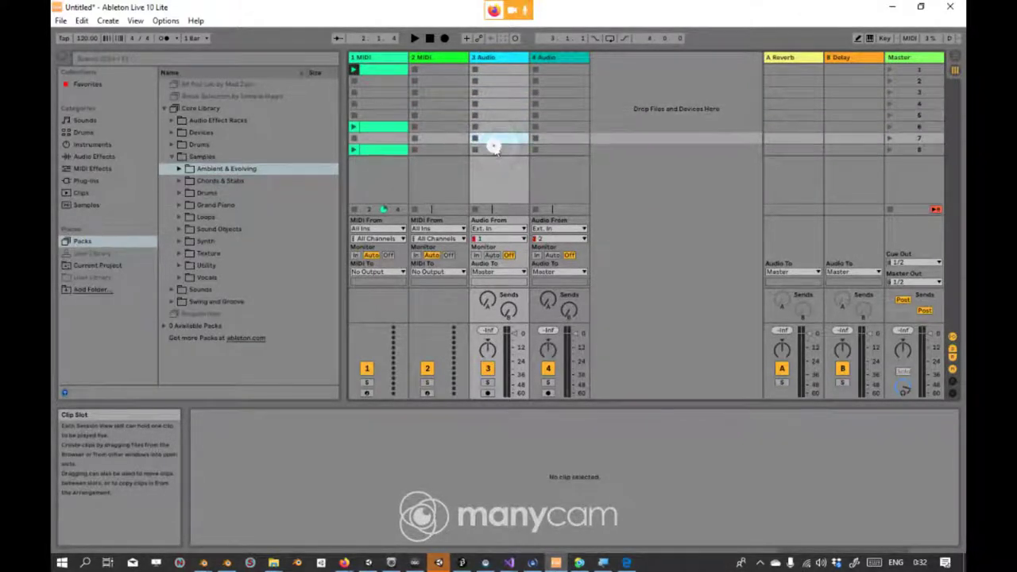
left_click(495, 151)
left_click(499, 105)
left_click(500, 69)
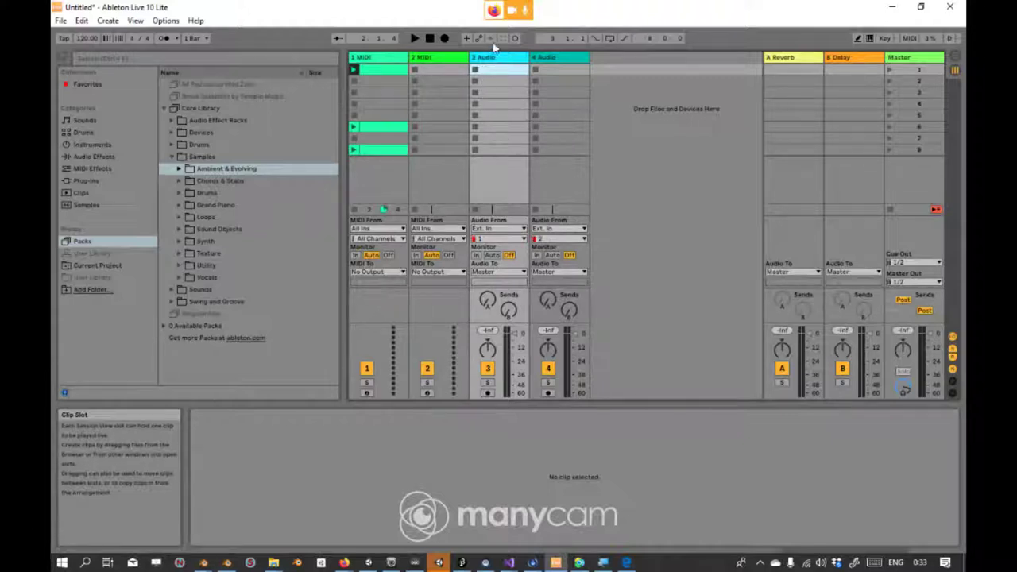
left_click(498, 81)
left_click(497, 103)
left_click(494, 149)
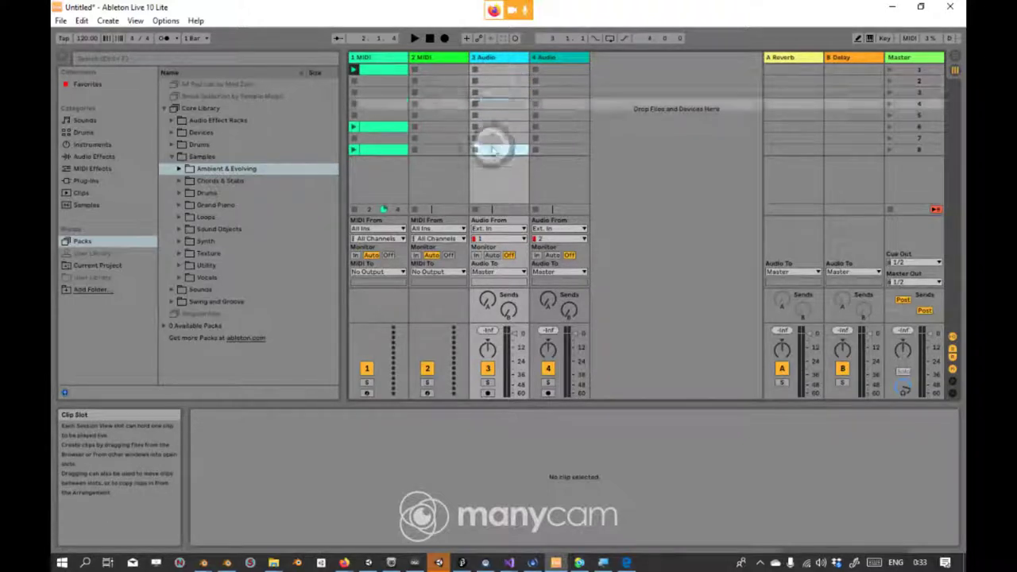
Step: Rename the 3 Audio track as violon
left_click(499, 61)
right_click(498, 66)
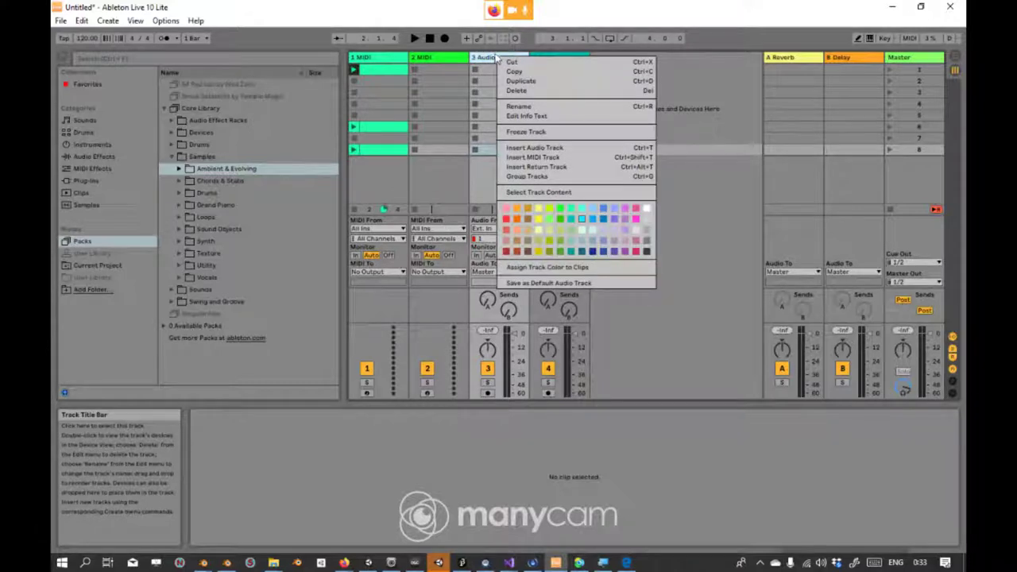
left_click(513, 107)
type("viol")
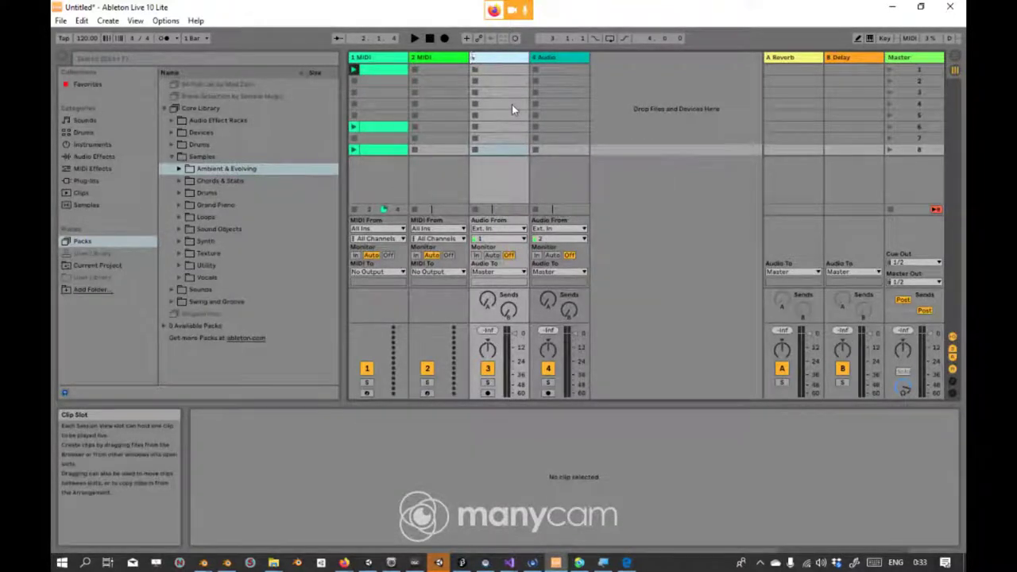
type("on")
left_click(497, 76)
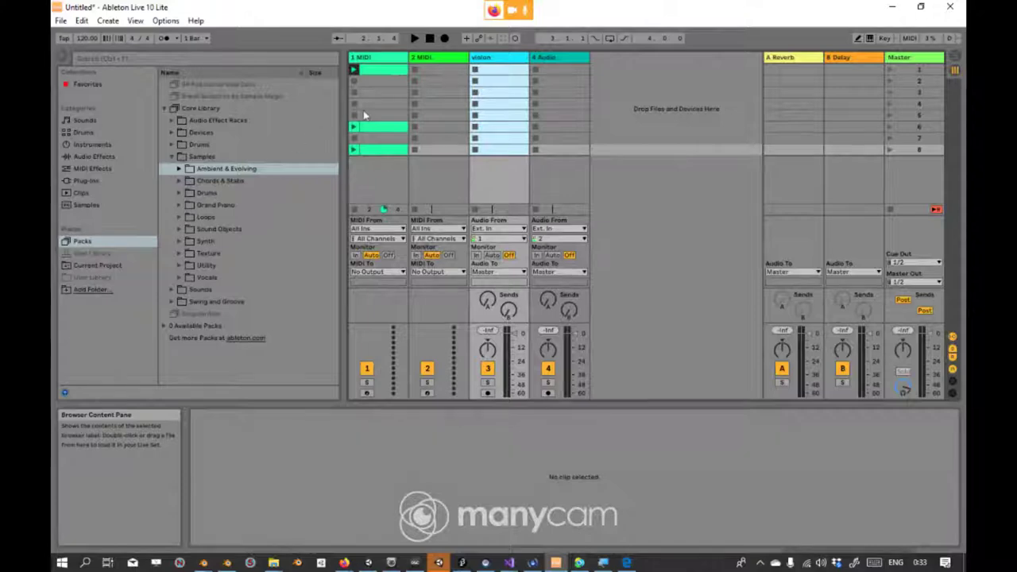
Step: Rename the third track as piano
right_click(481, 59)
left_click(512, 111)
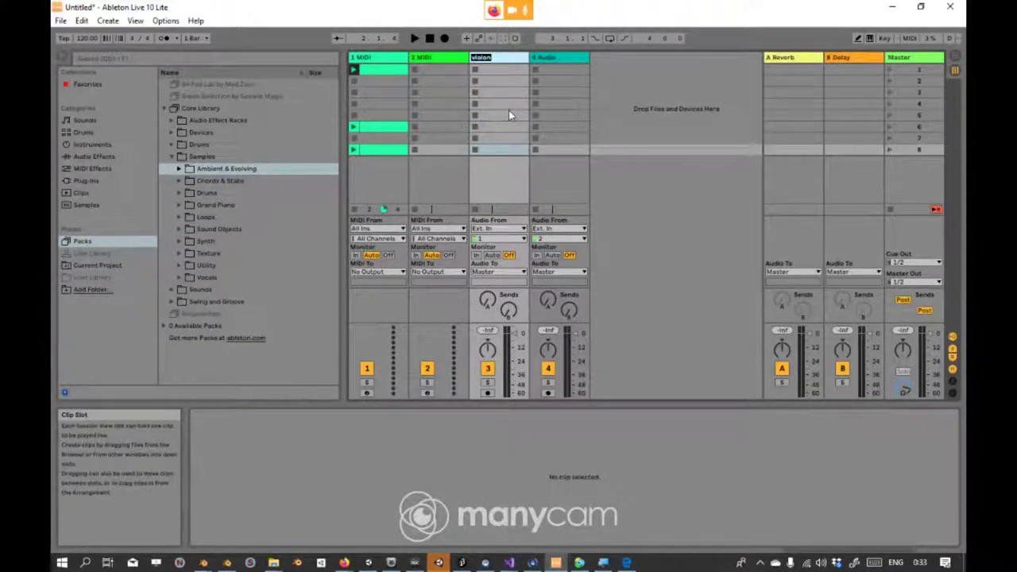
type("plan")
type("o")
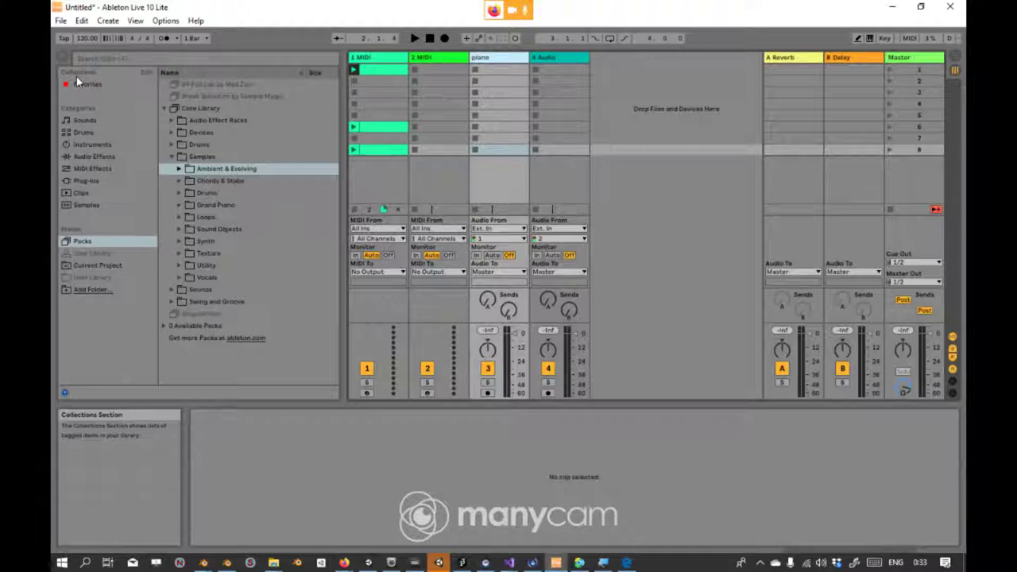
Step: Browse the installed packs, collapsing and expanding the Core Library and selecting the Singularities pack
left_click(83, 242)
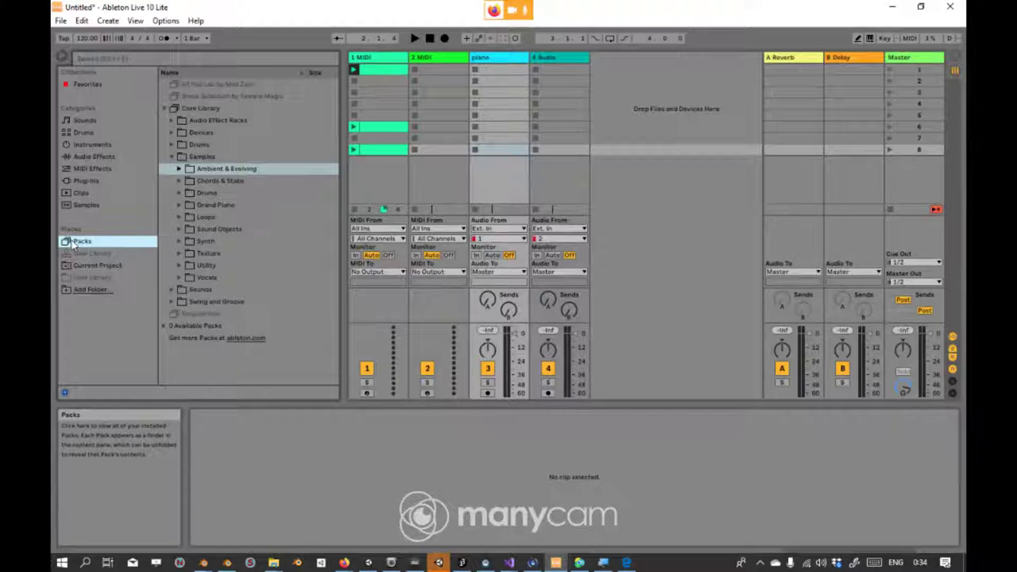
left_click(74, 243)
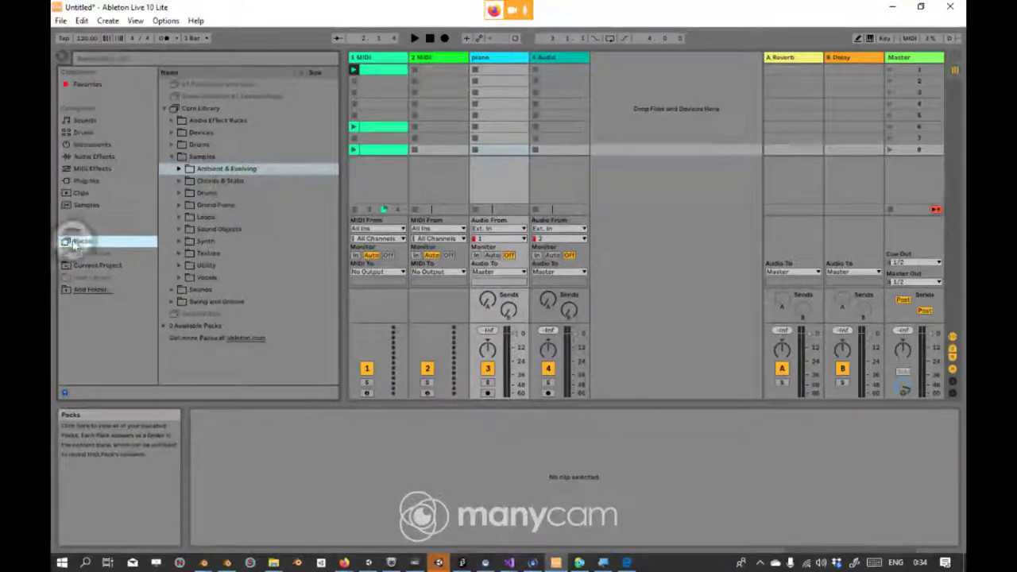
left_click(165, 109)
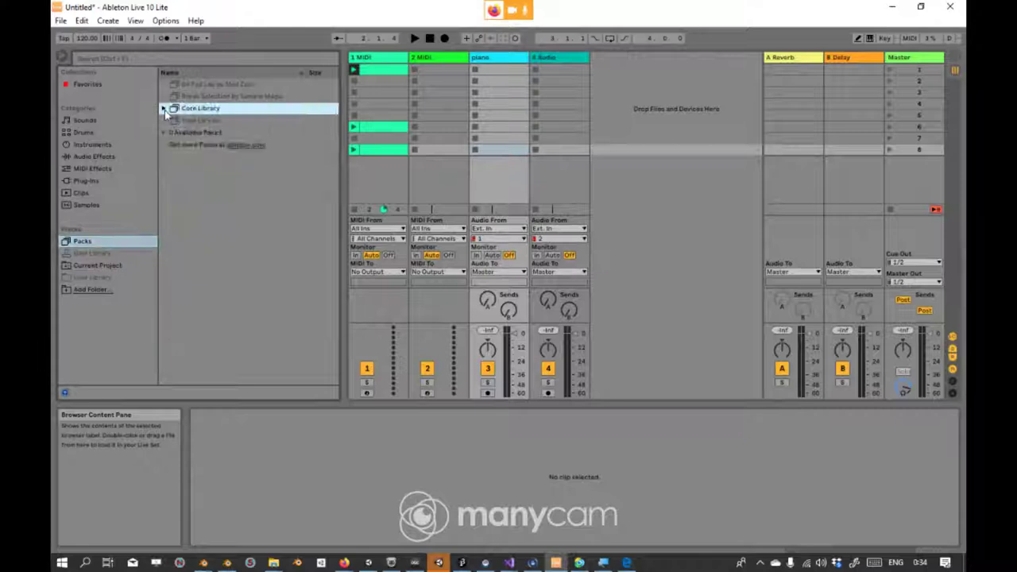
left_click(165, 109)
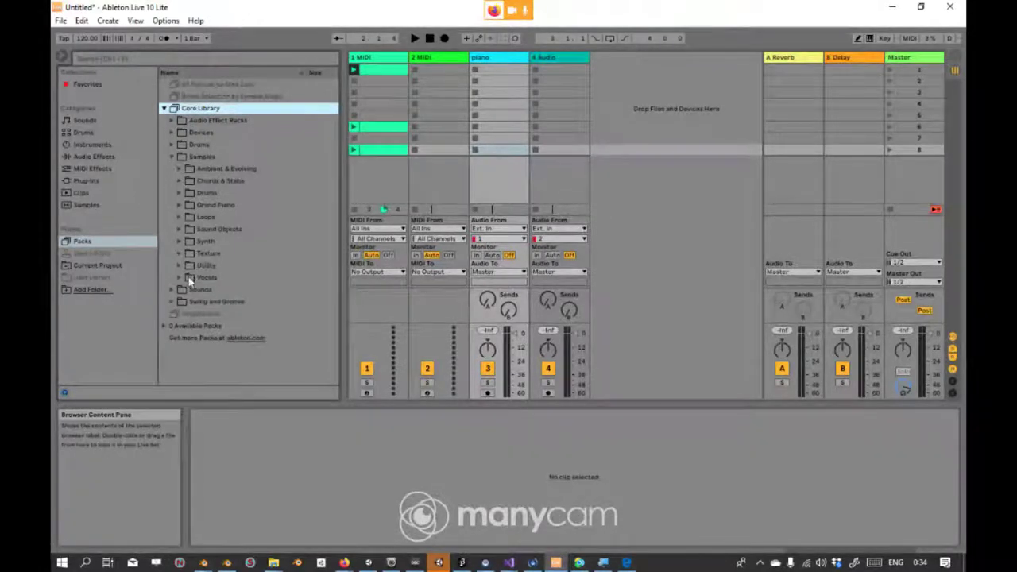
left_click(163, 109)
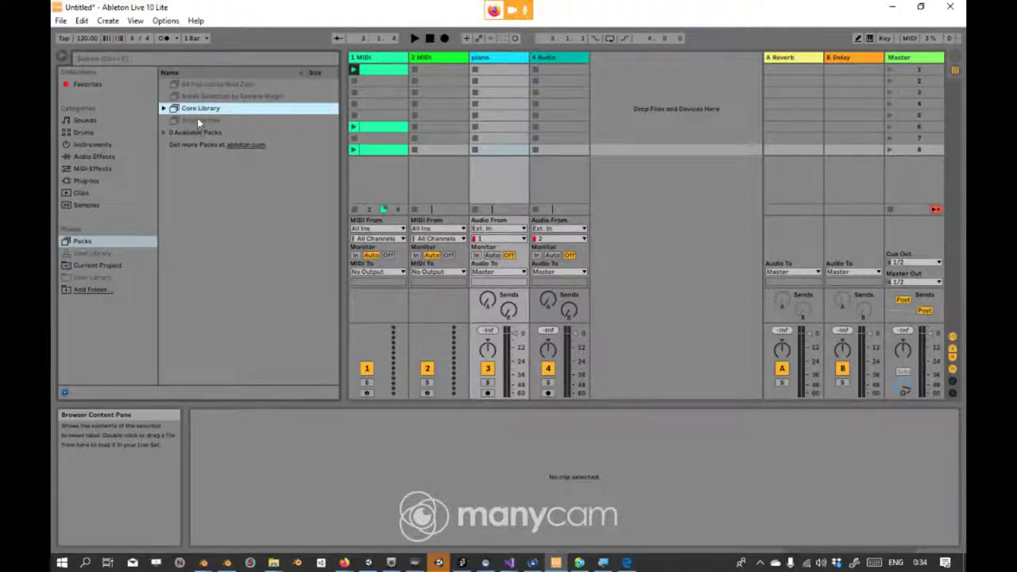
left_click(196, 121)
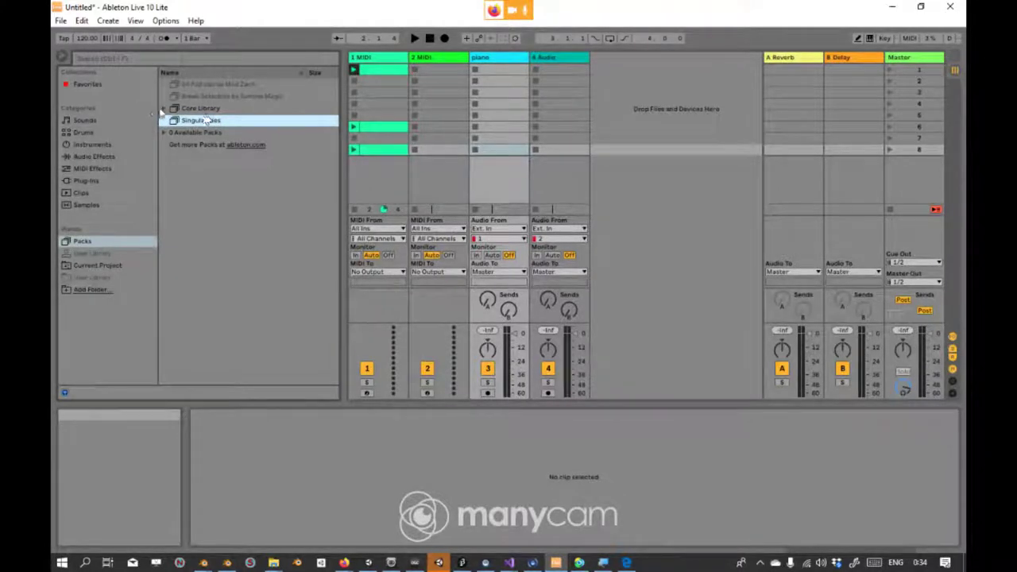
left_click(171, 109)
left_click(165, 108)
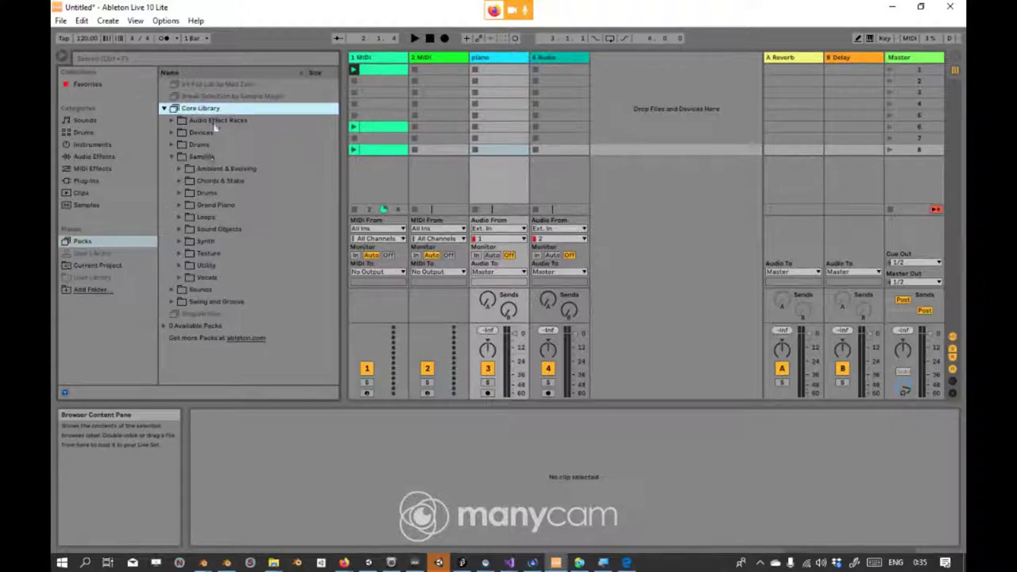
Step: Look through the Texture samples folder, preview Buzz Noise.wav, and collapse the folder again
left_click(179, 253)
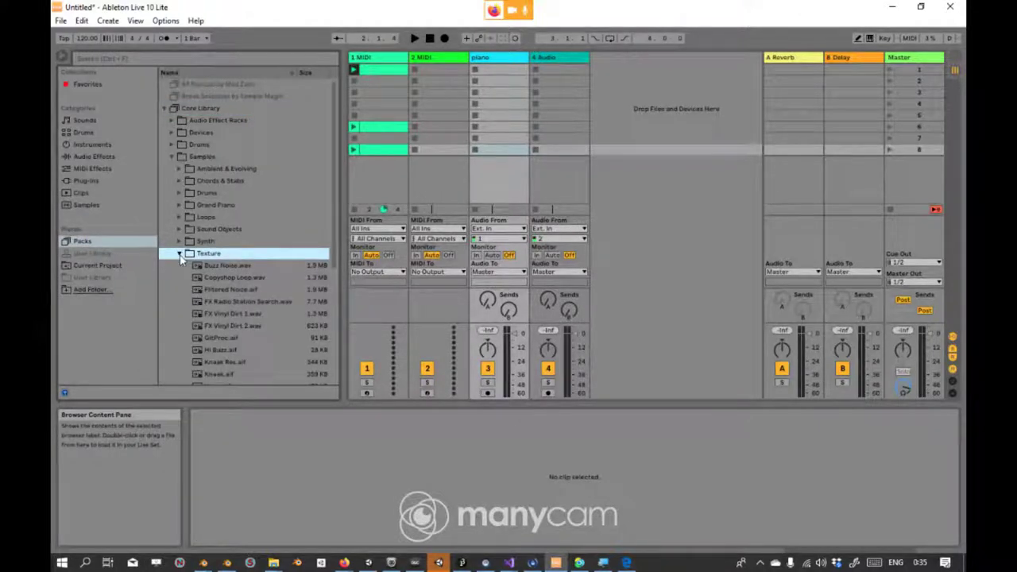
left_click(179, 254)
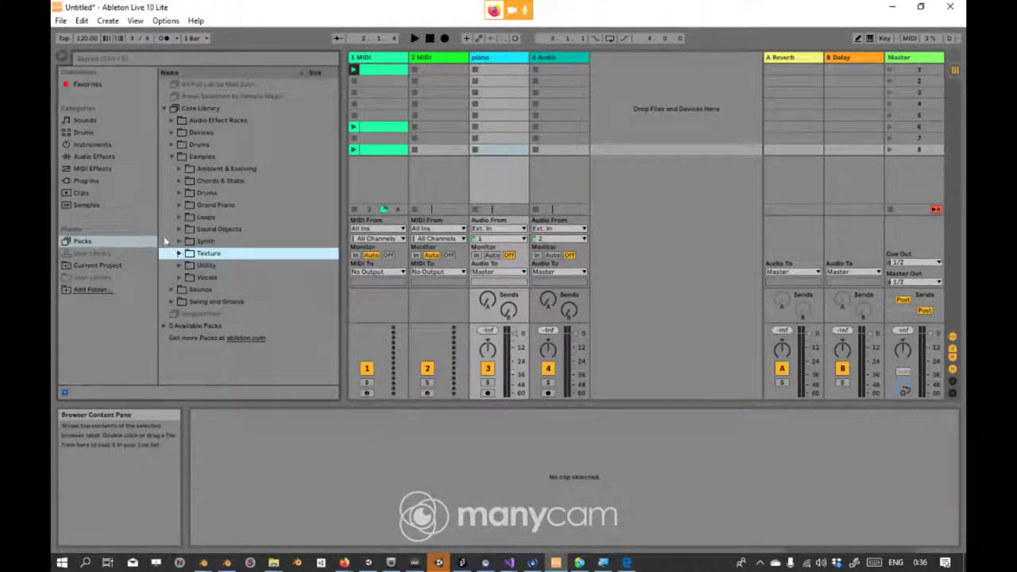
left_click(179, 252)
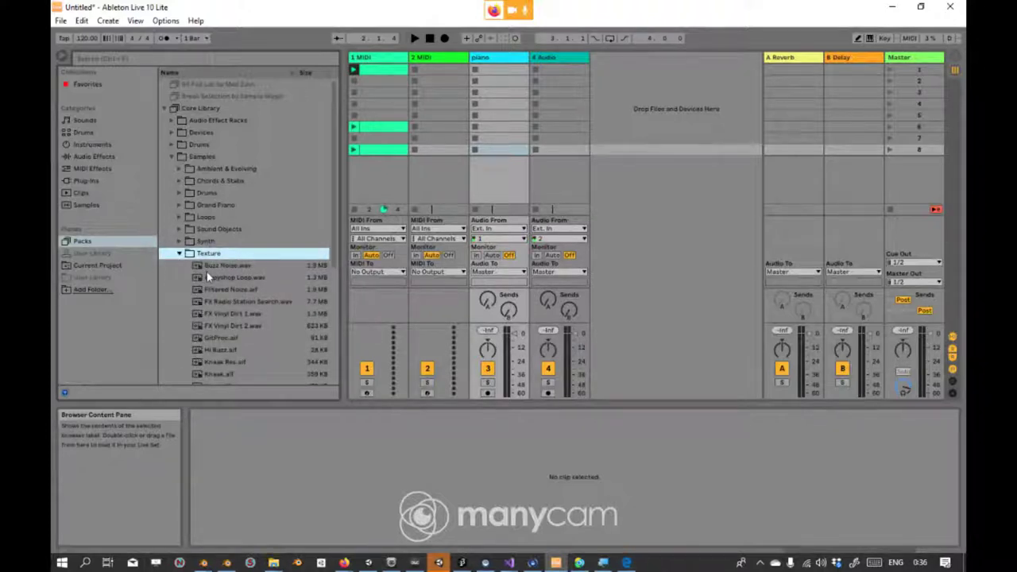
left_click(208, 269)
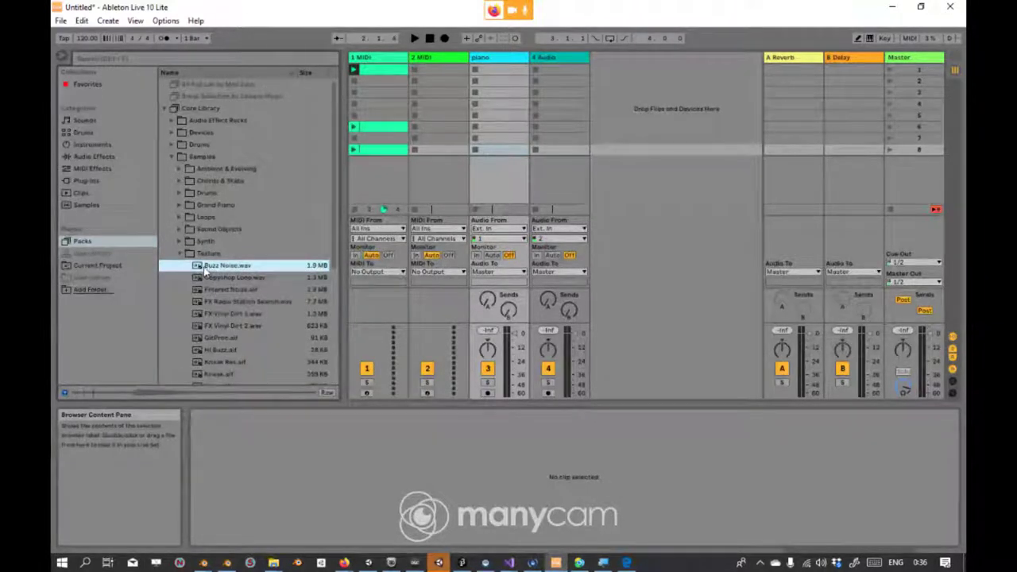
left_click(197, 253)
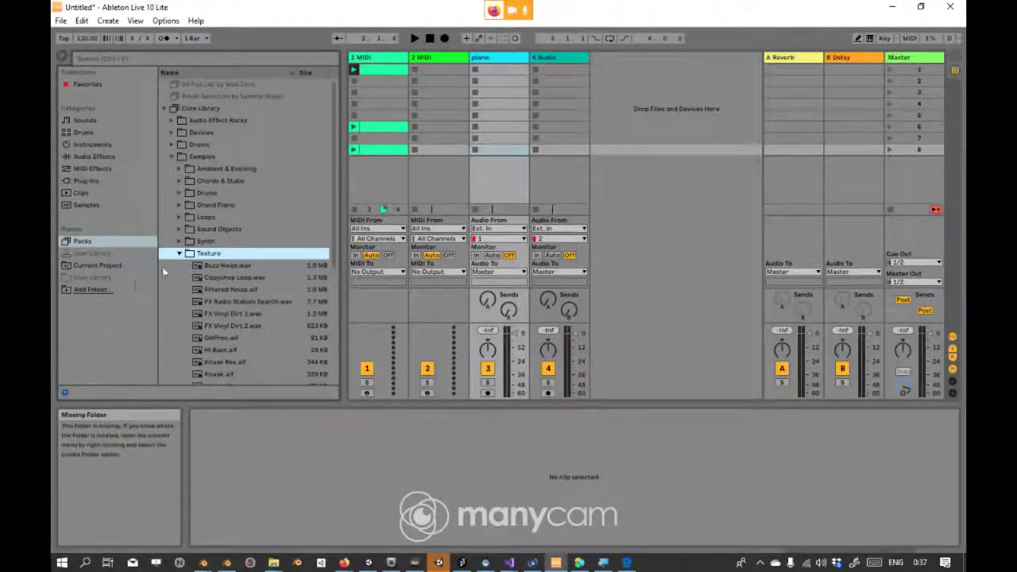
left_click(179, 253)
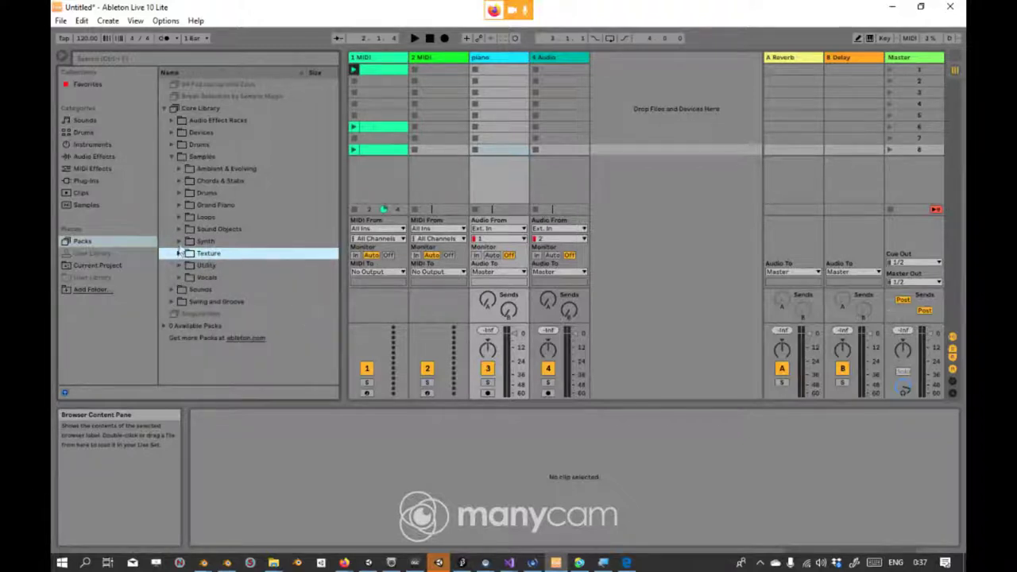
Step: Load the ARP 5th - C0.aif synth sample into the piano track's first clip slot, and delete the clip again
left_click(180, 241)
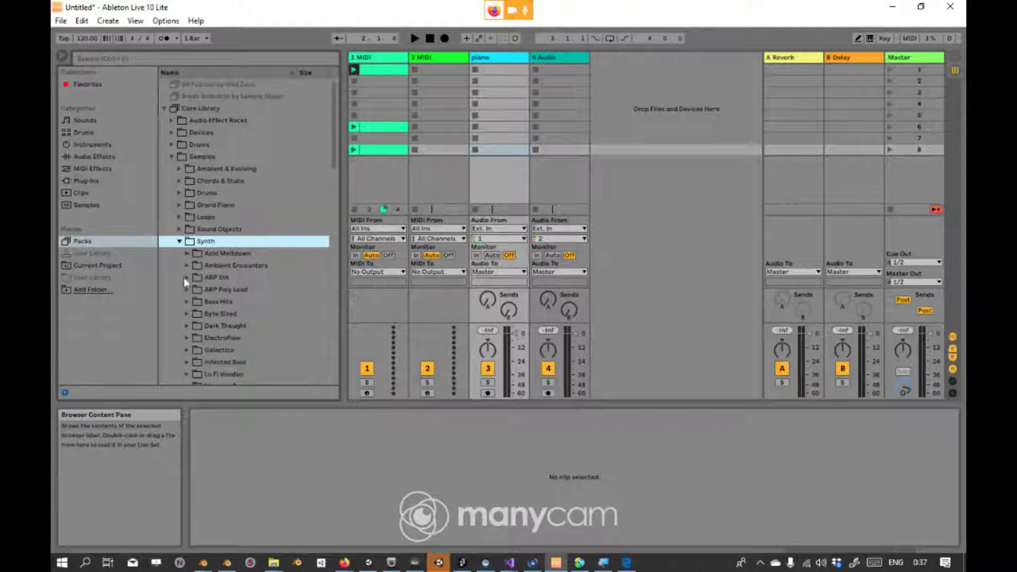
left_click(187, 278)
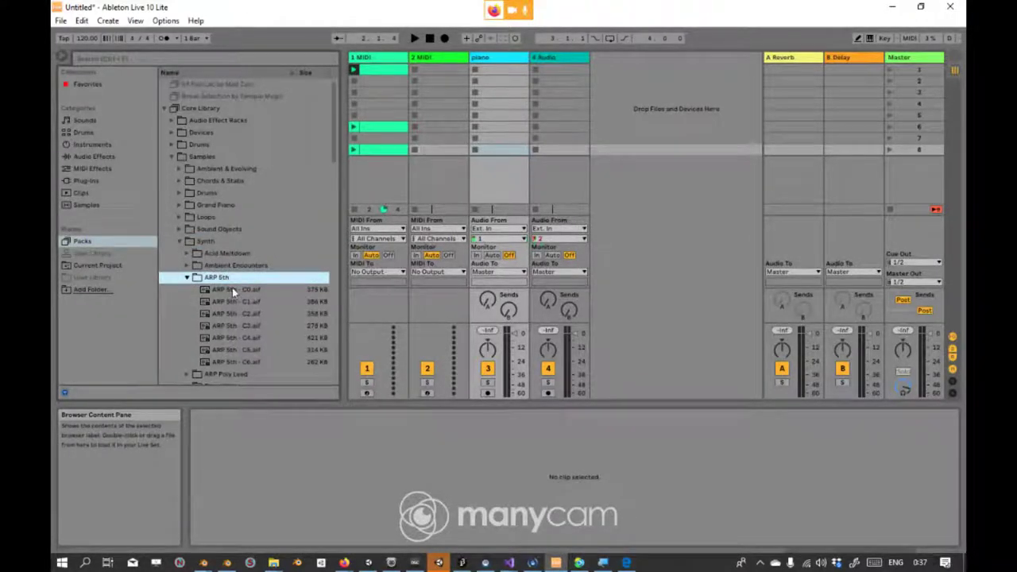
left_click_drag(232, 290, 490, 72)
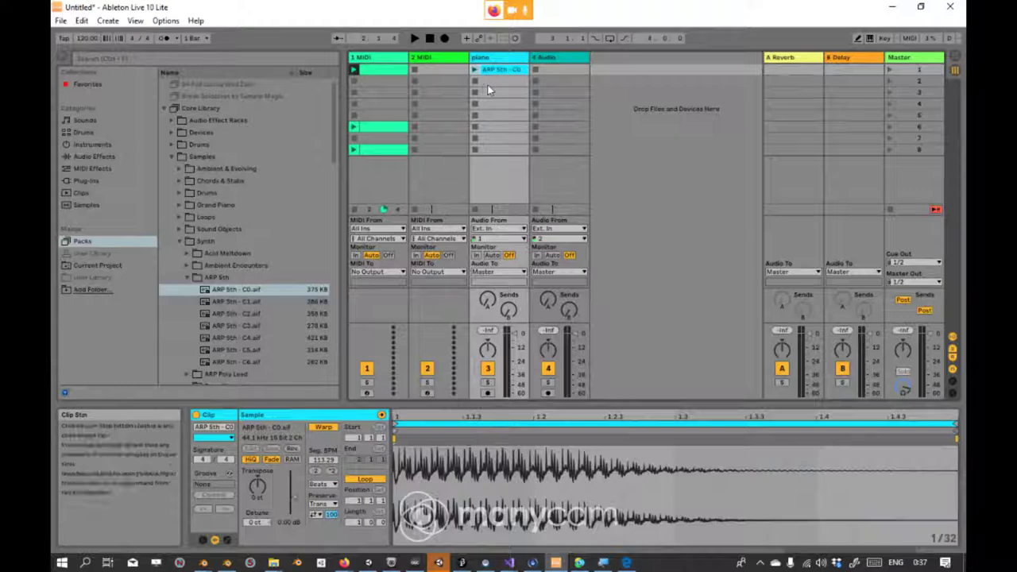
key("Delete")
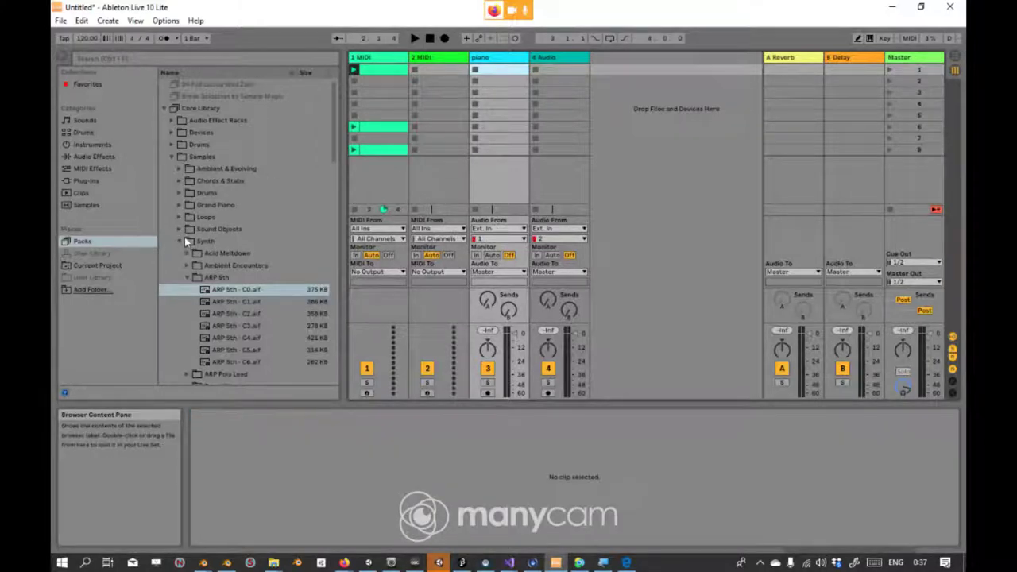
left_click(183, 240)
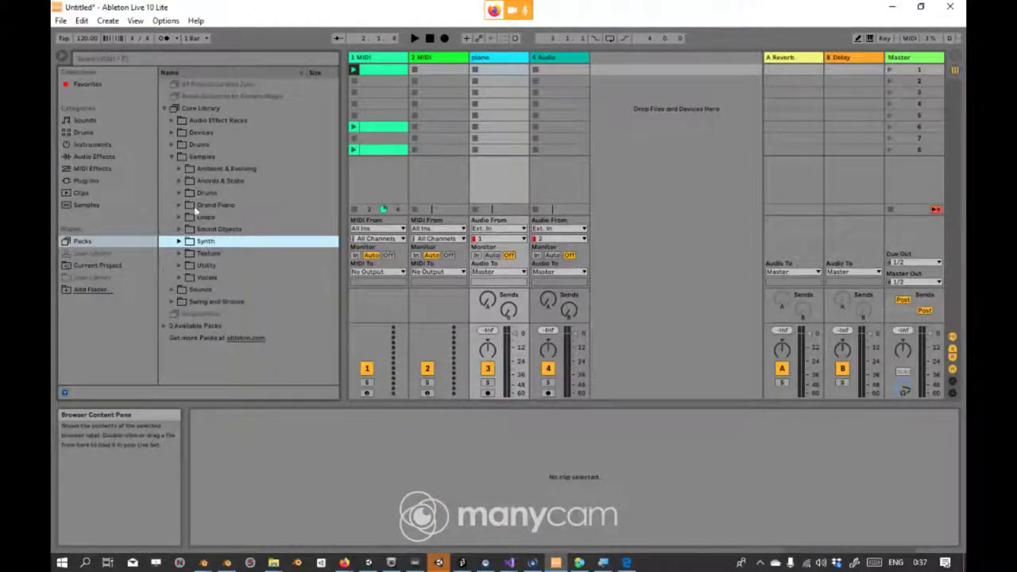
Step: Load GrandPiano-A#-1-f.aif from the Grand Piano samples into the piano track's first clip slot
left_click(180, 205)
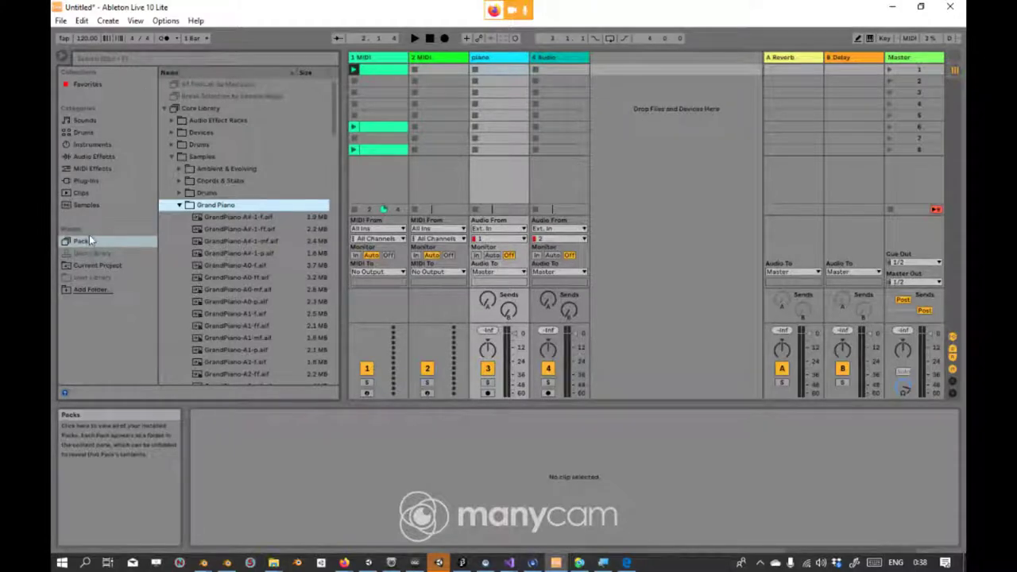
left_click(230, 217)
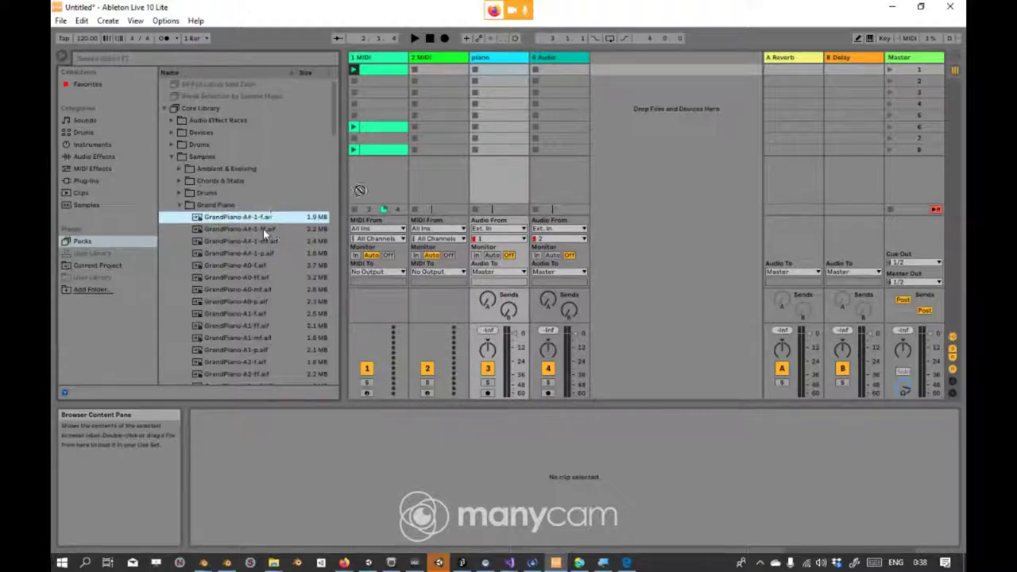
left_click_drag(264, 228, 488, 69)
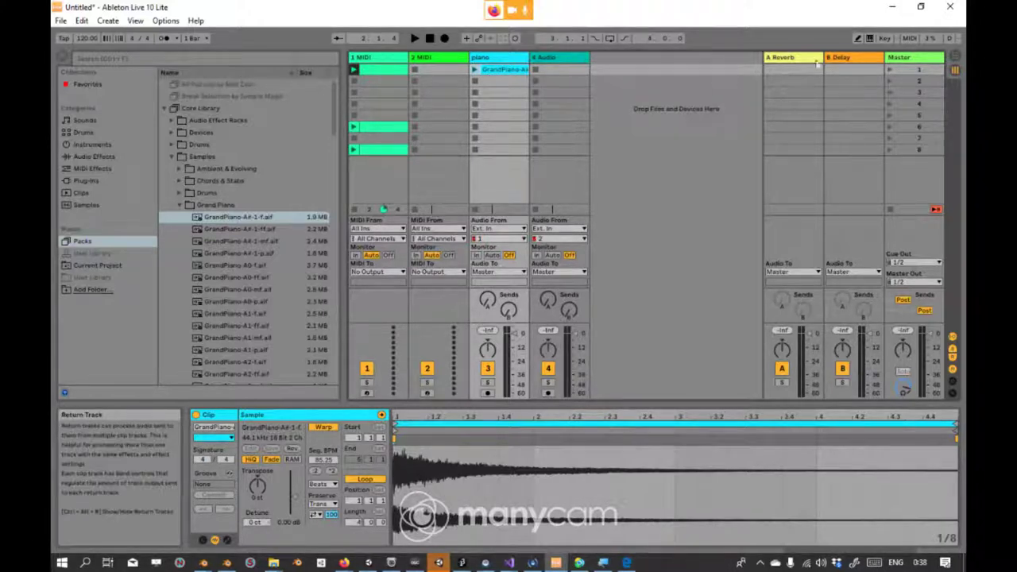
Step: Turn on the Computer MIDI Keyboard and try arming the piano track for recording
left_click(870, 38)
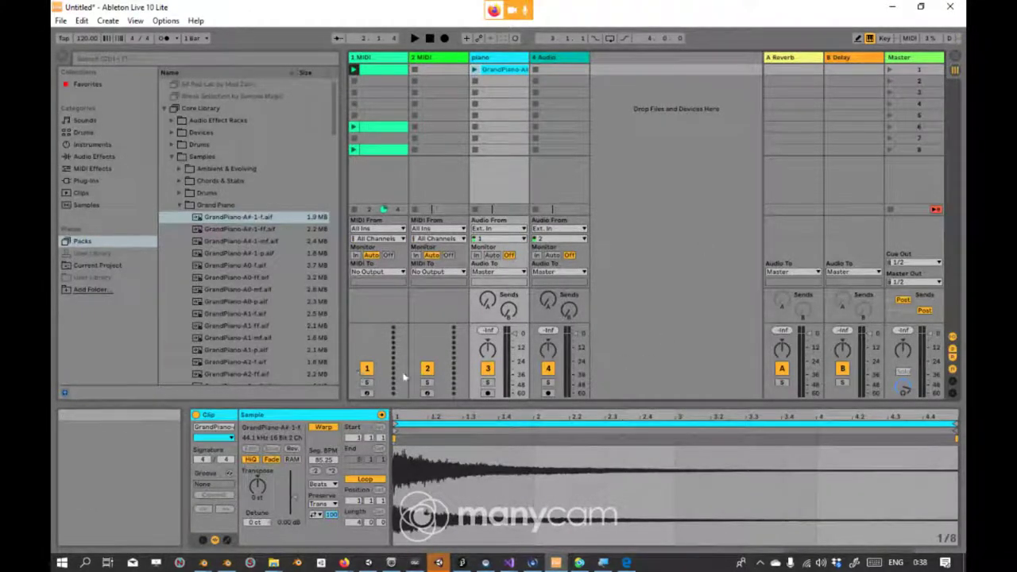
left_click(489, 393)
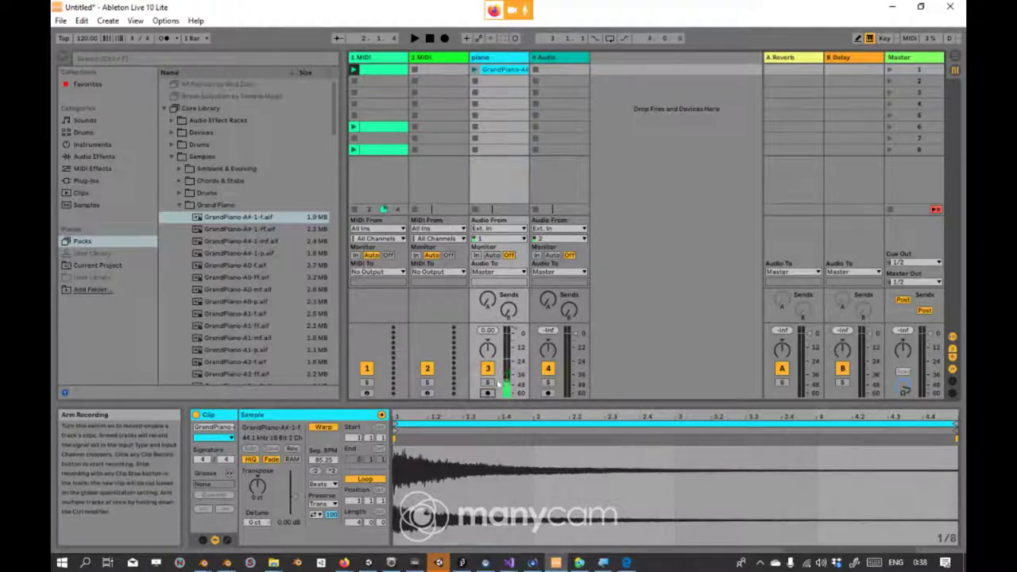
Step: Launch the GrandPiano clip on the piano track twice, and stop playback
left_click(475, 70)
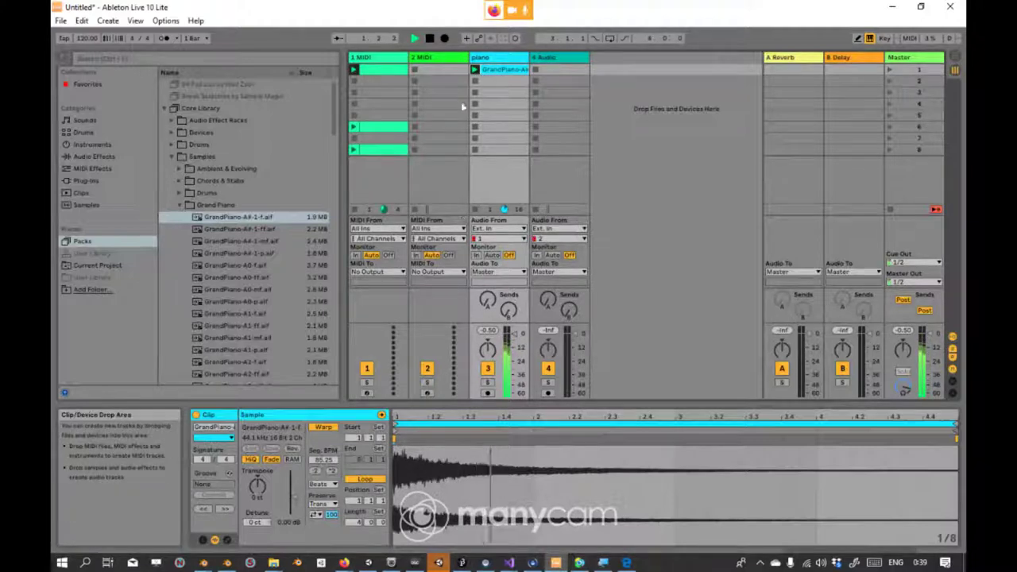
left_click(475, 71)
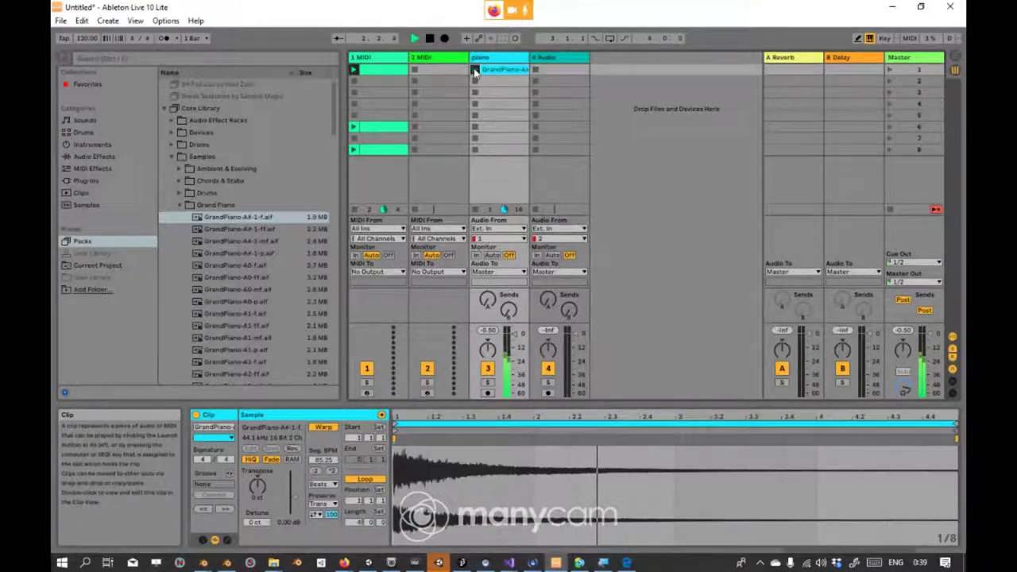
left_click(429, 38)
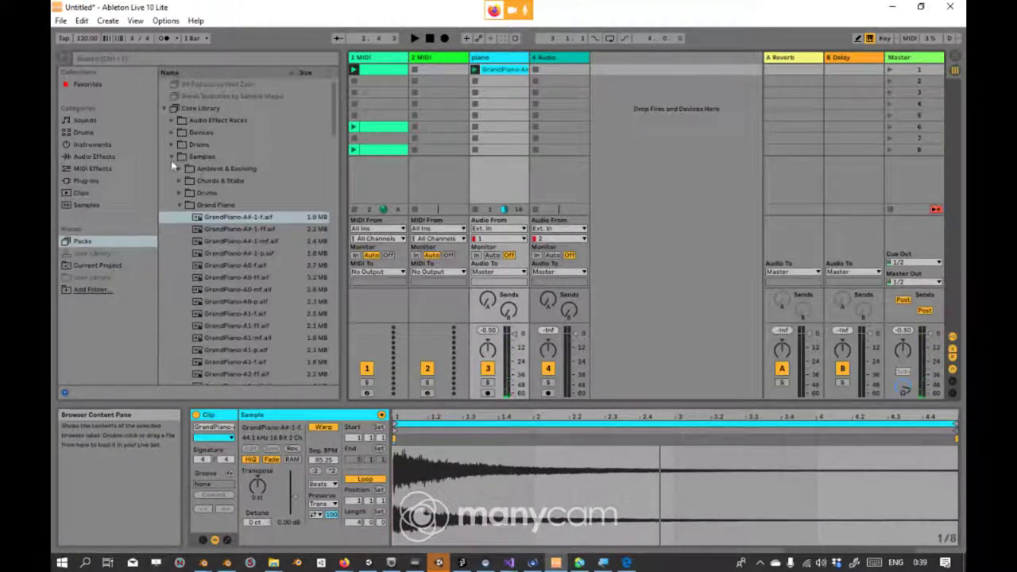
Step: Preview GrandPiano-A#-1-f.aif in the Grand Piano samples folder, and collapse the folder
left_click(203, 208)
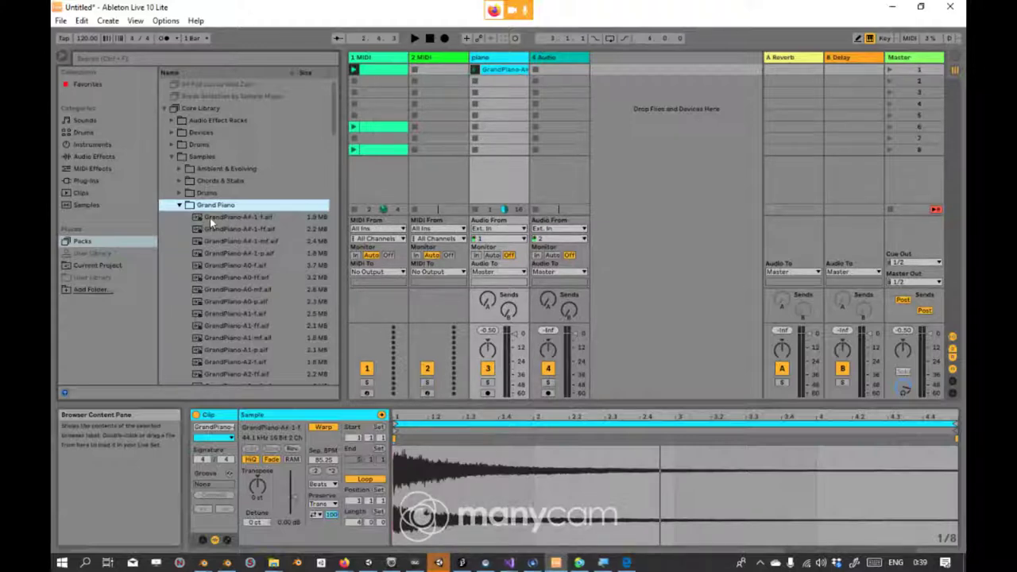
left_click(209, 218)
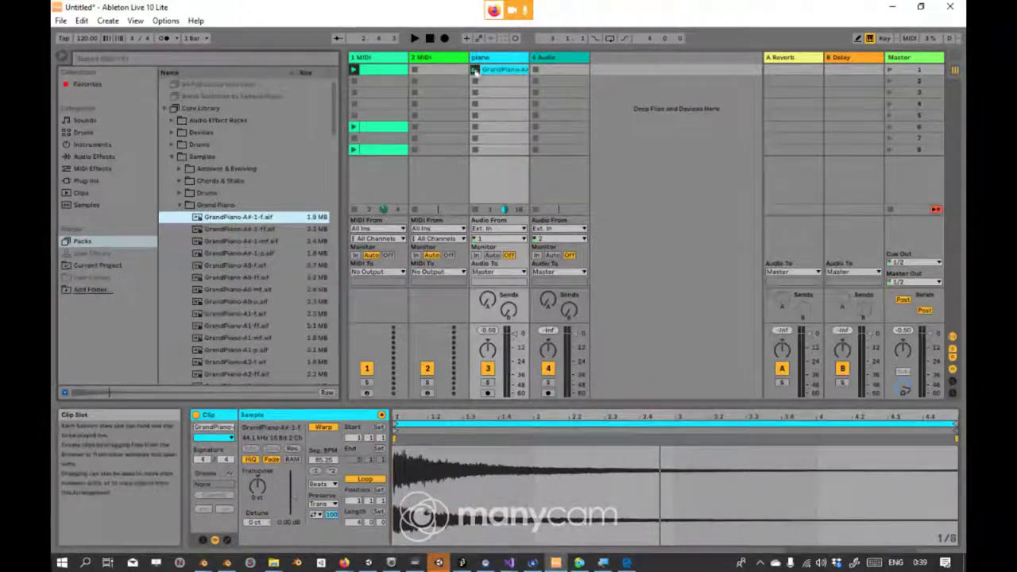
left_click(249, 206)
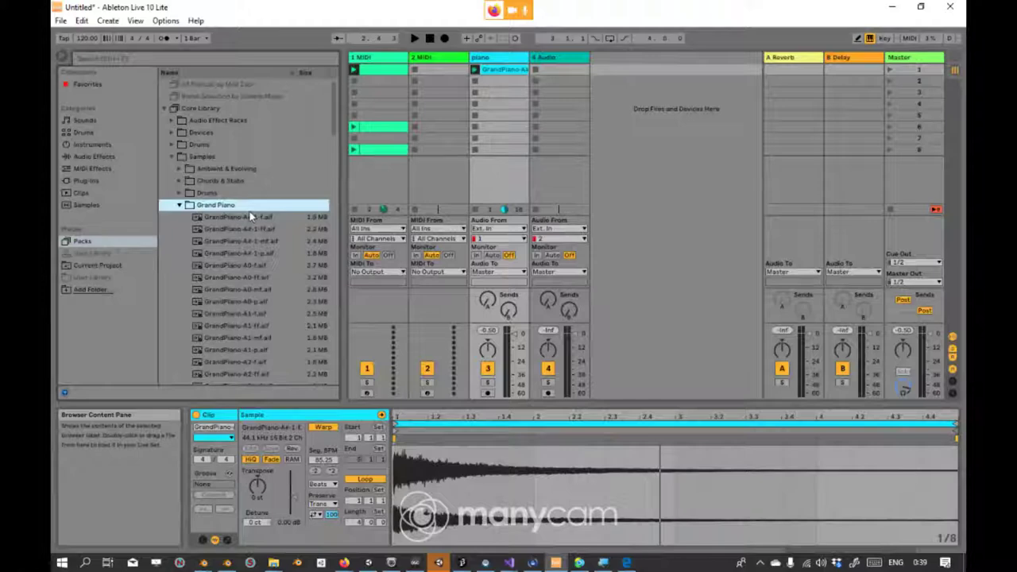
left_click(178, 205)
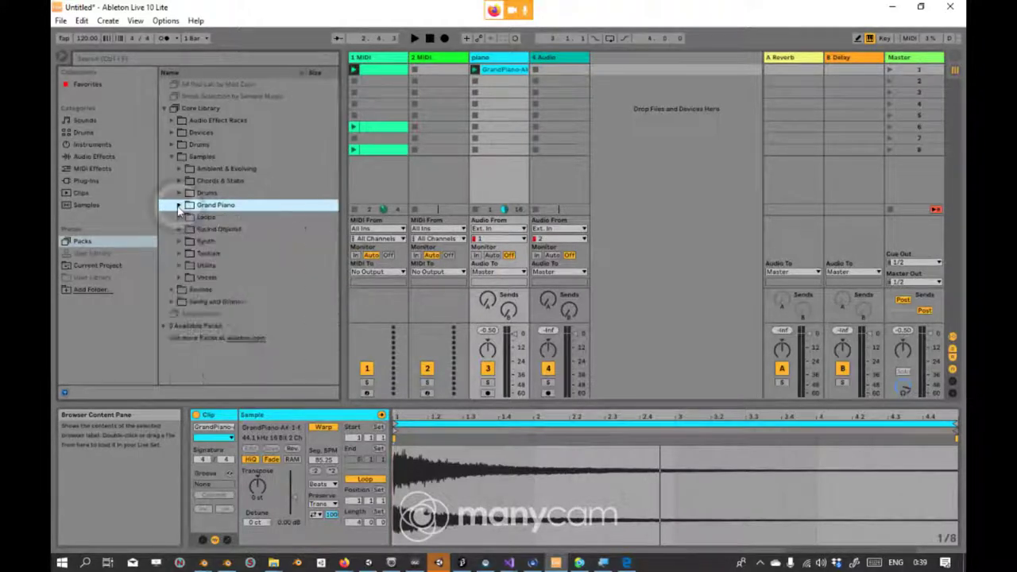
Step: Search the browser for "grand" and select GrandPiano-A#-1-f.aif in the Grand Piano samples folder
left_click(188, 60)
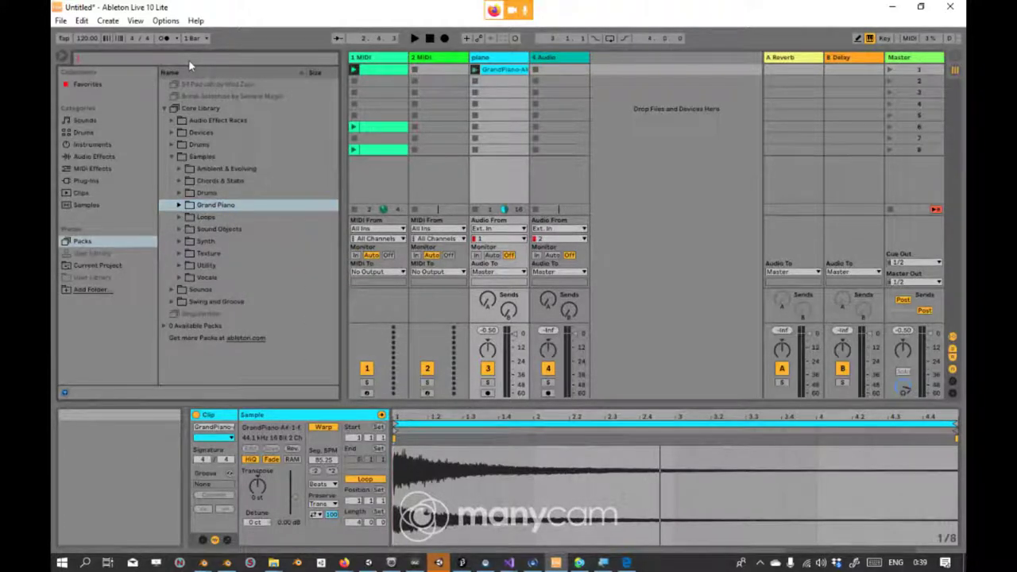
type("grand")
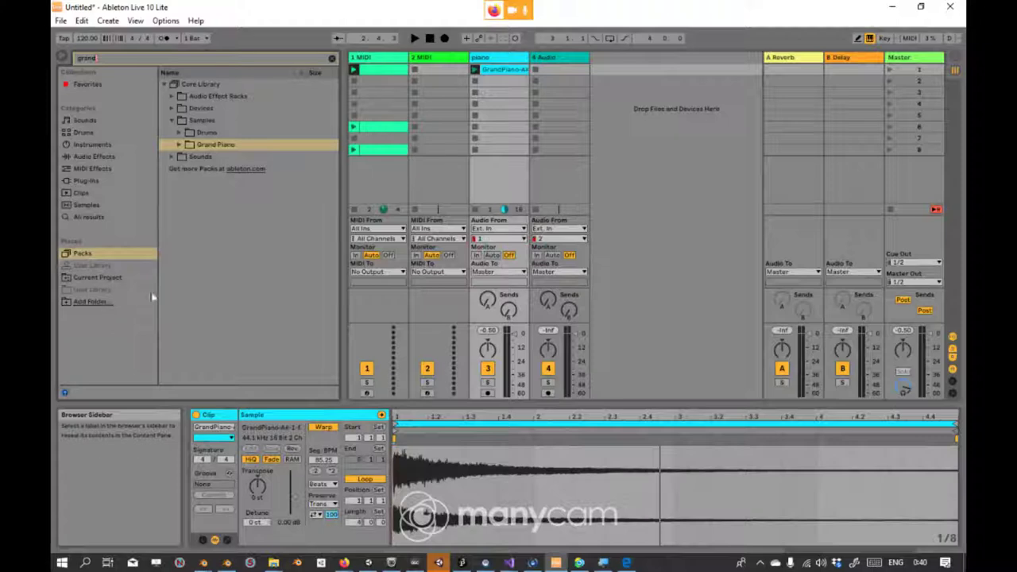
left_click(173, 121)
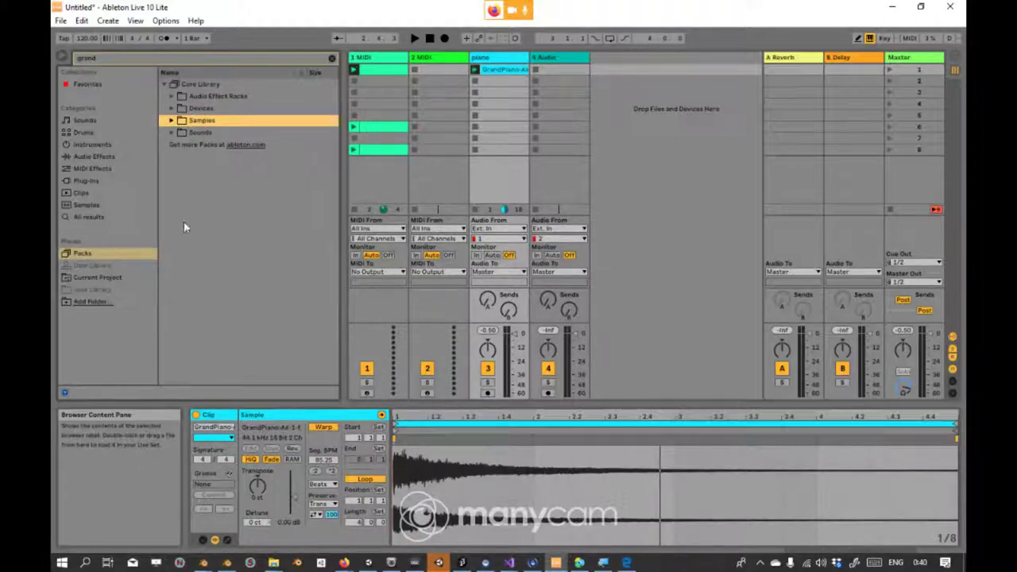
left_click(172, 122)
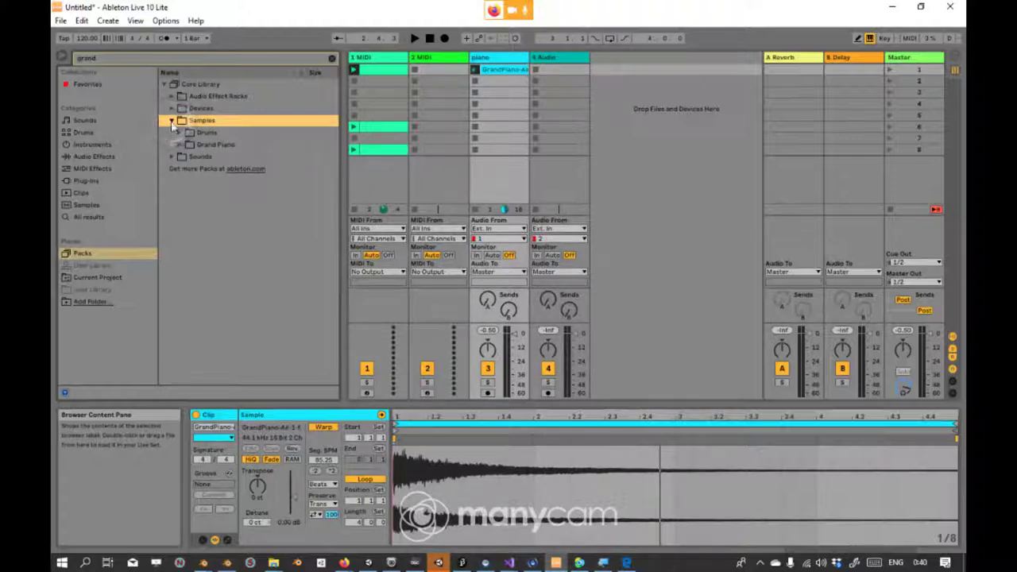
left_click(178, 144)
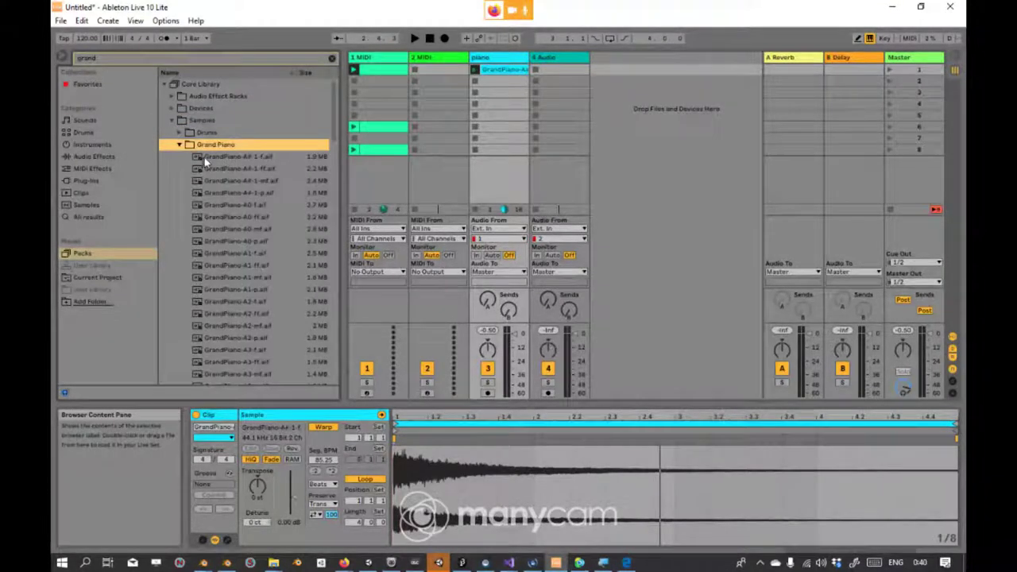
left_click(205, 157)
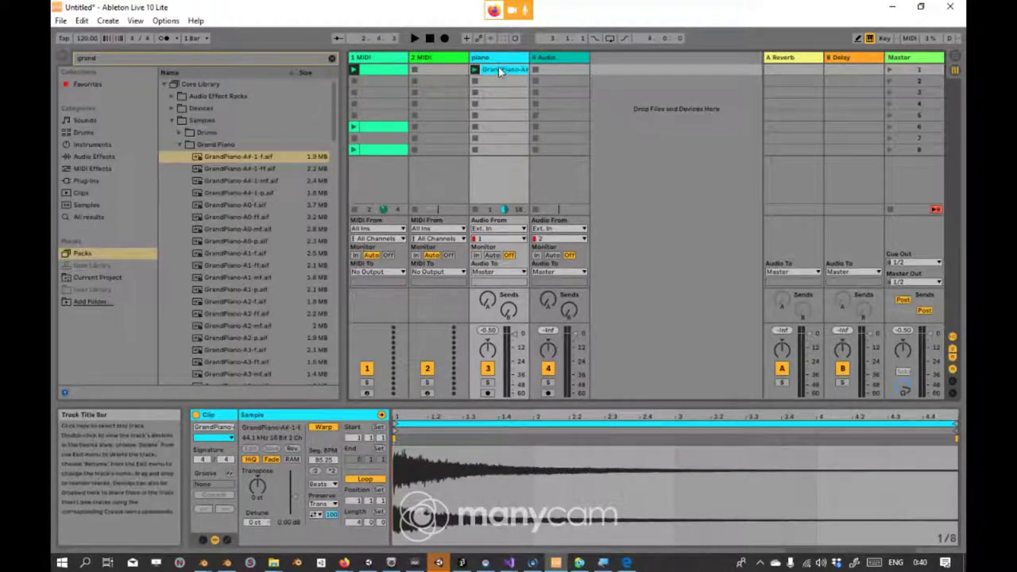
Step: Delete the GrandPiano clip from the piano track and load GrandPiano-A#-1-f.aif into its first slot again
key("Delete")
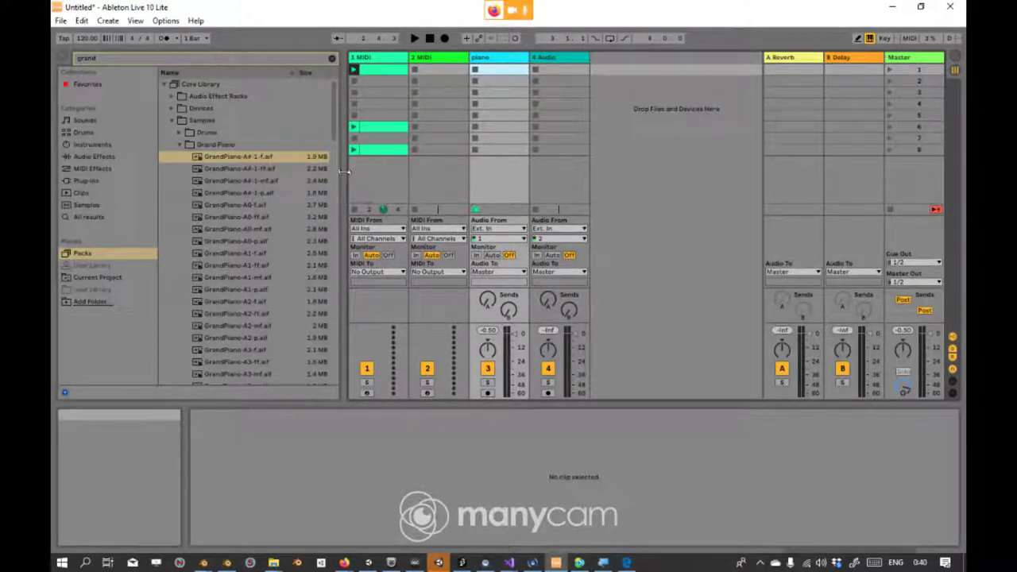
left_click(266, 157)
left_click_drag(266, 157, 496, 72)
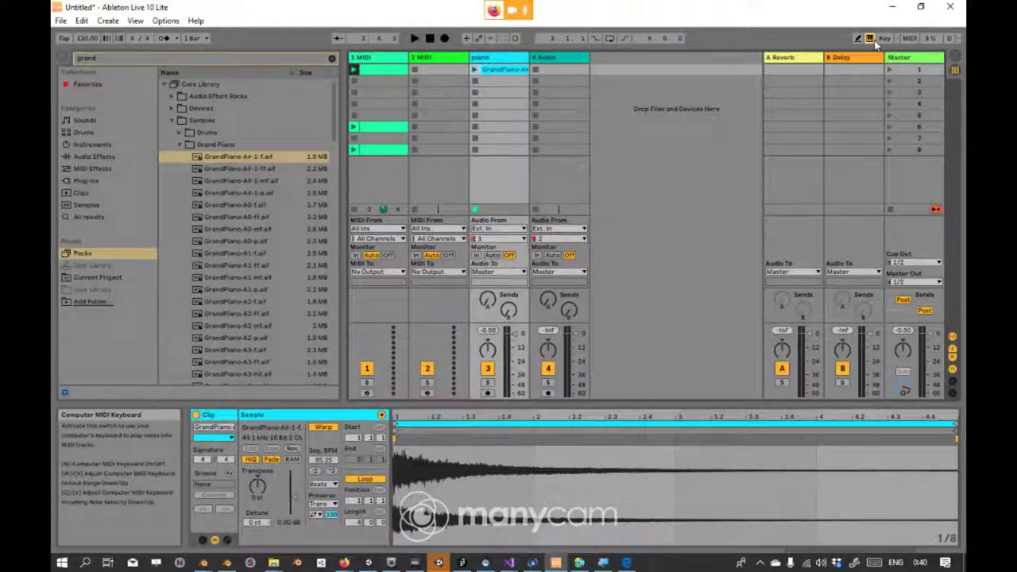
Step: Try record arming on the piano track, view its audio input choices, and switch monitoring to In and back to Off
left_click(488, 393)
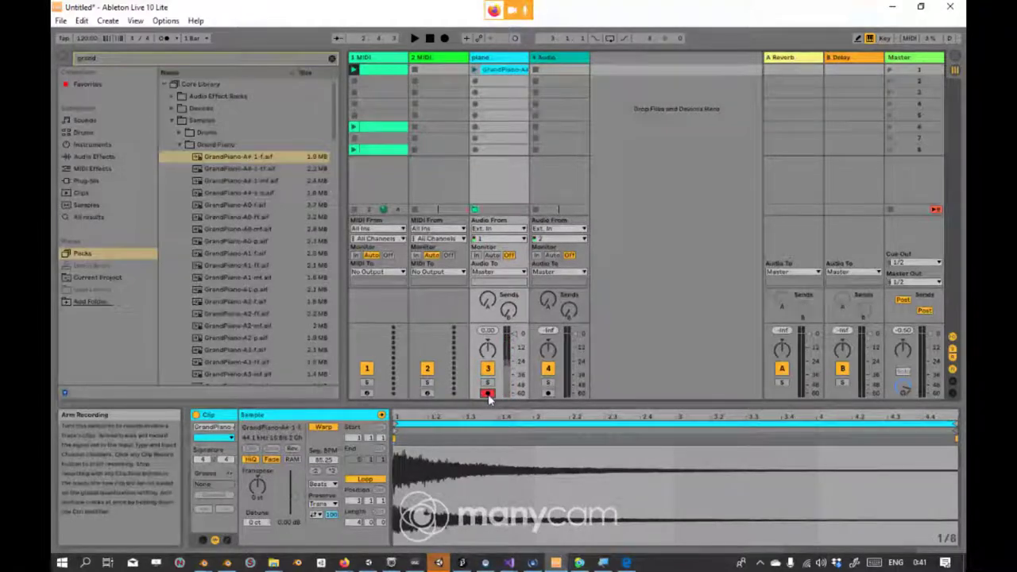
left_click(488, 392)
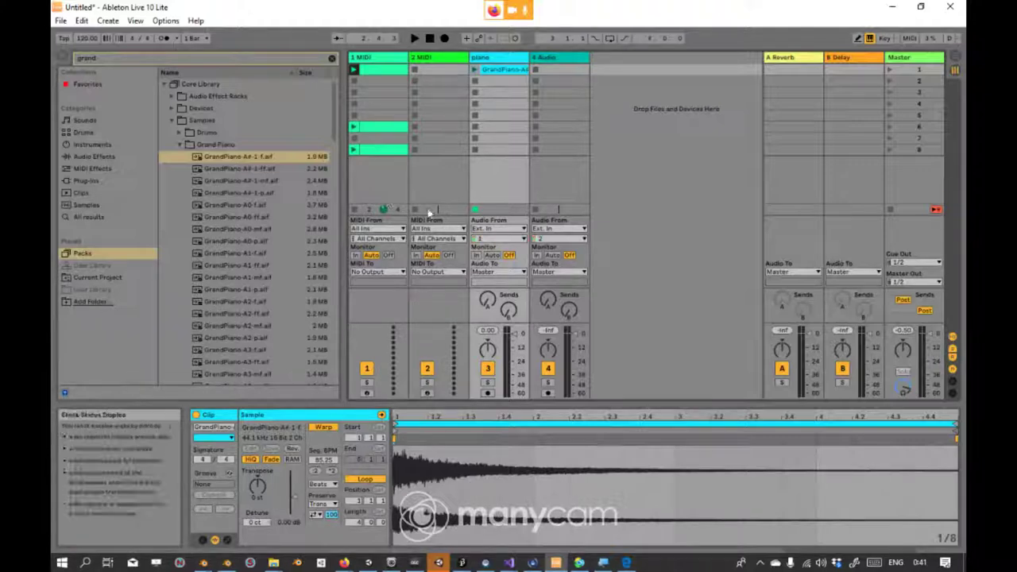
left_click(510, 230)
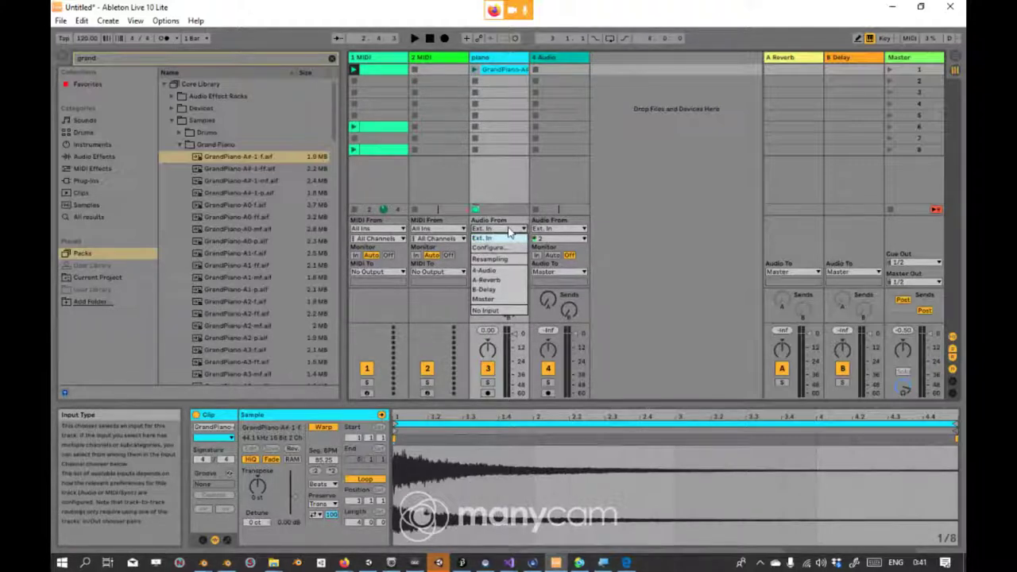
left_click(510, 230)
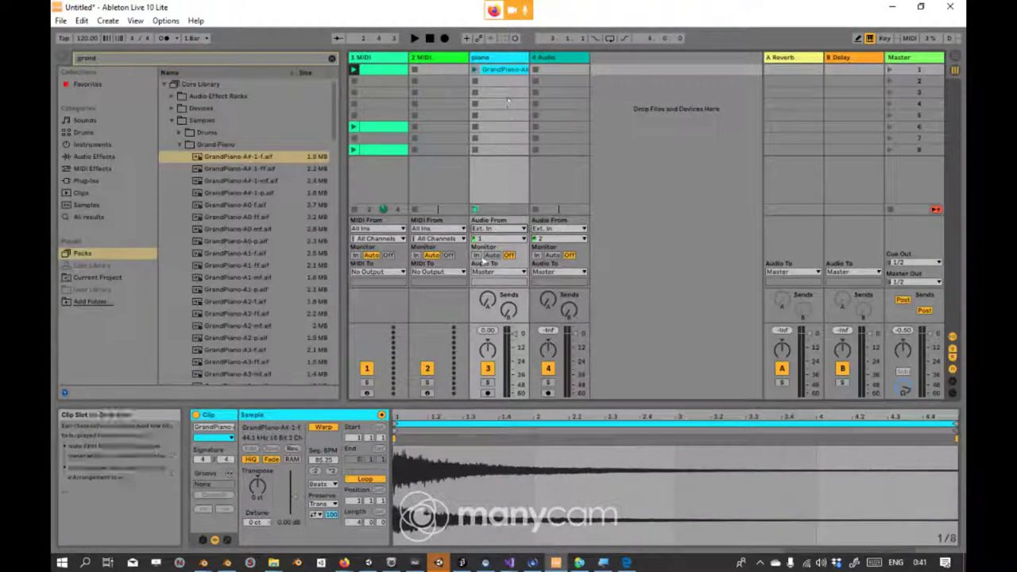
left_click(477, 255)
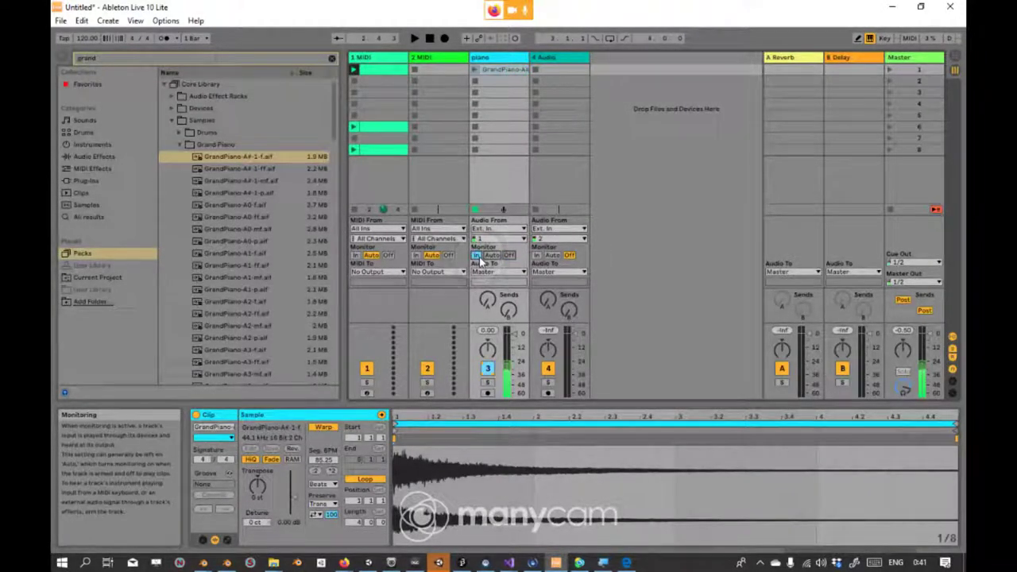
left_click(509, 255)
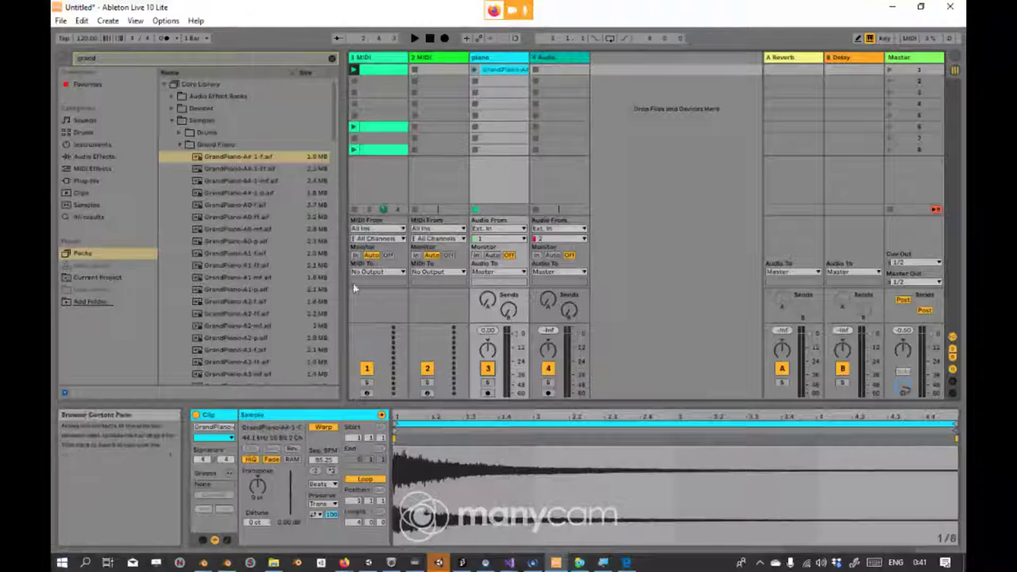
Step: Move the GrandPiano clip from the piano track to the first slot of the second track, and try its record arming
left_click(423, 65)
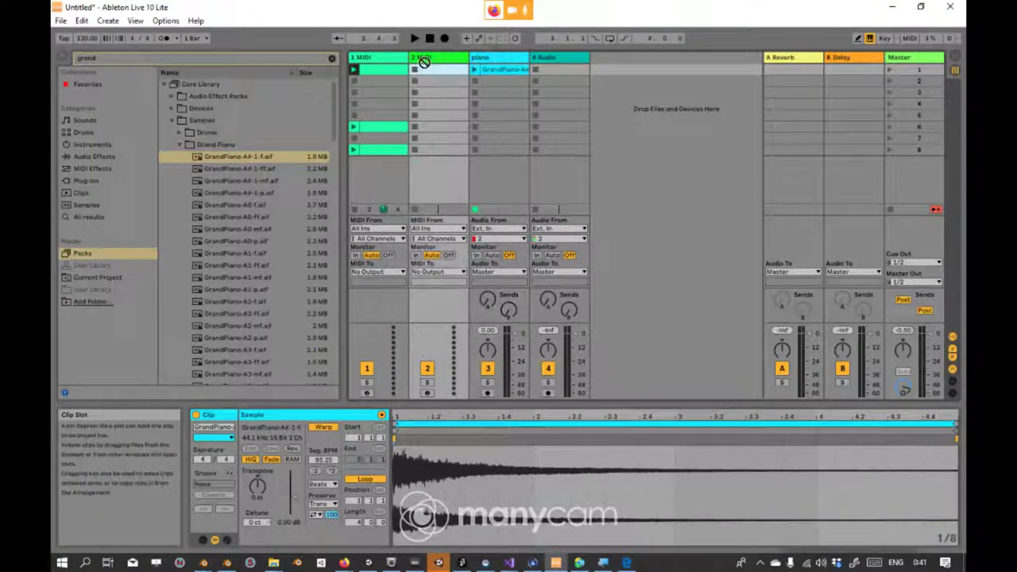
left_click_drag(424, 62, 433, 70)
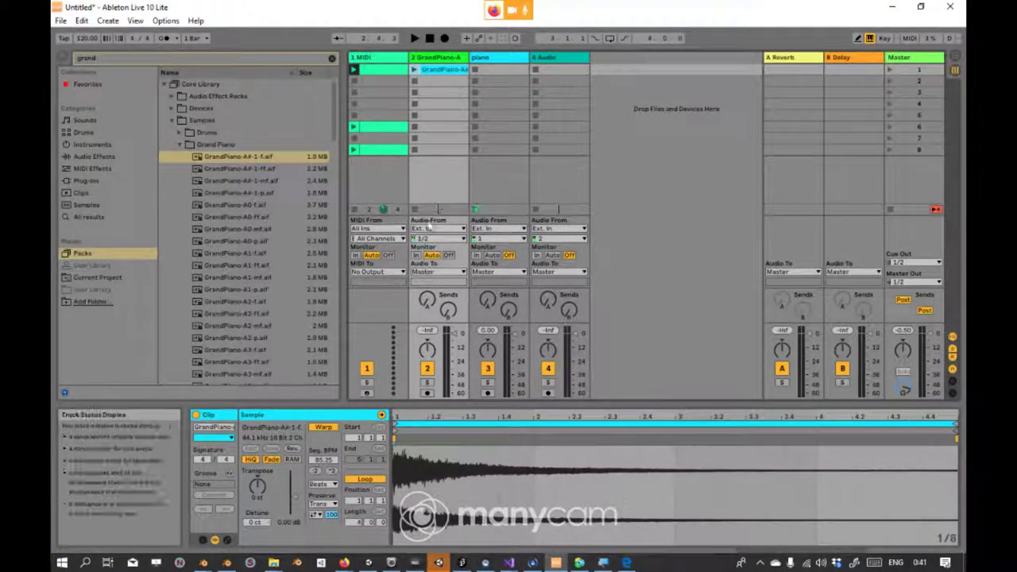
left_click(429, 391)
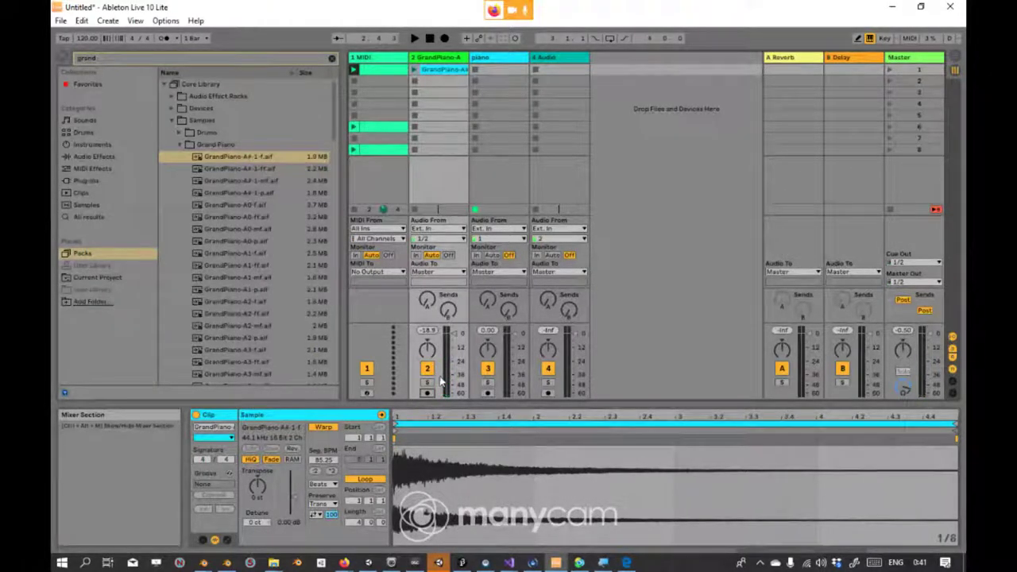
Step: Launch and stop the GrandPiano clip on the second track, and move it back to the piano track's first slot
left_click(415, 70)
left_click(415, 71)
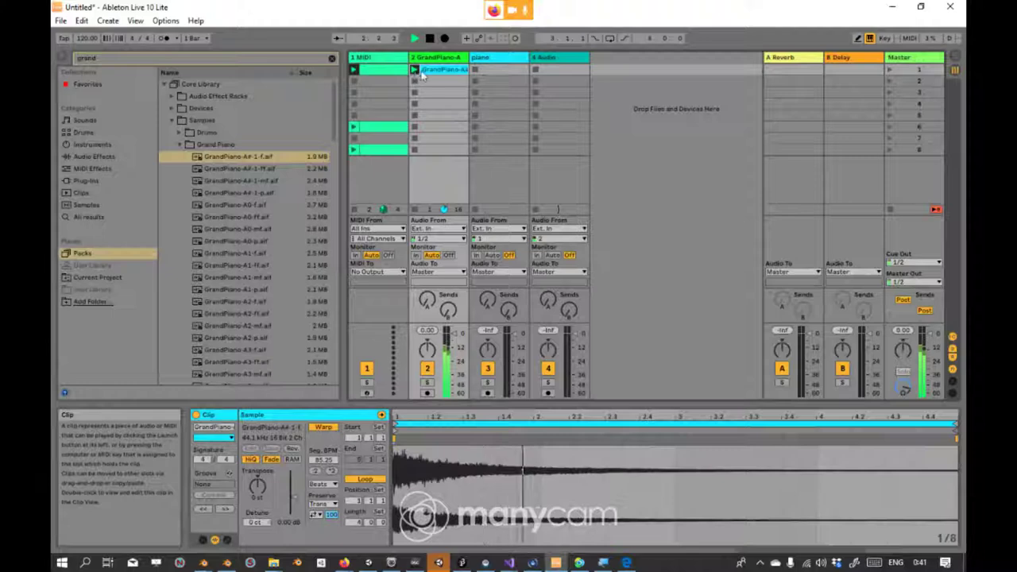
left_click(431, 72)
left_click(430, 39)
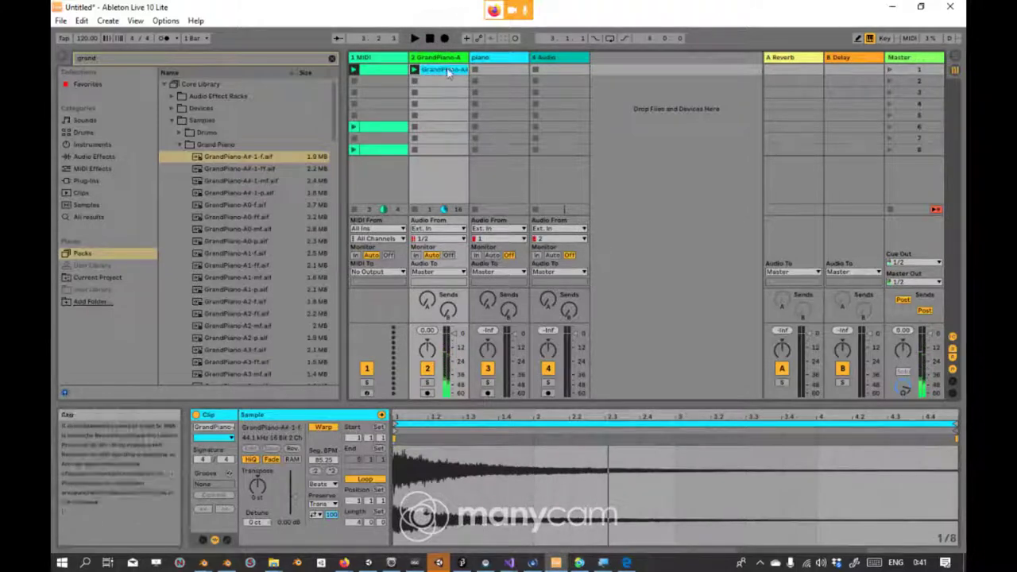
left_click_drag(446, 69, 488, 72)
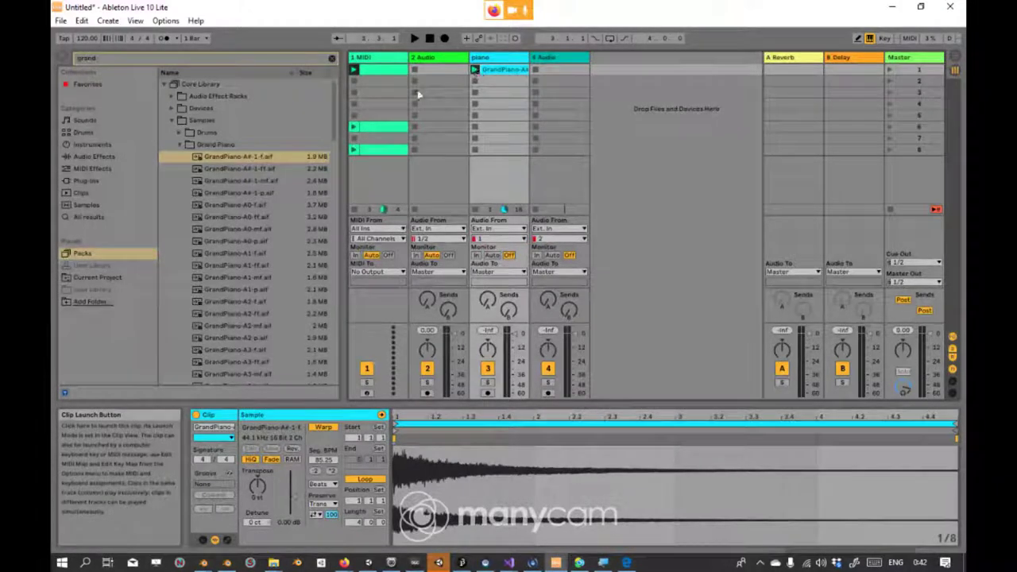
Step: Look through the filtered Core Library folders and load Grand Piano.adg from Sounds > Piano & Keys onto a new track
left_click(180, 145)
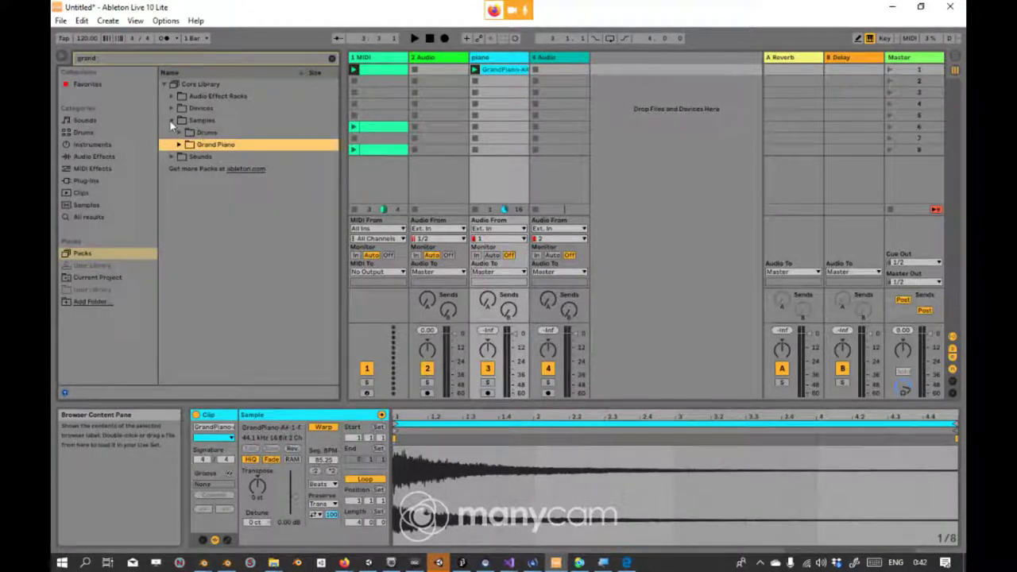
left_click(171, 121)
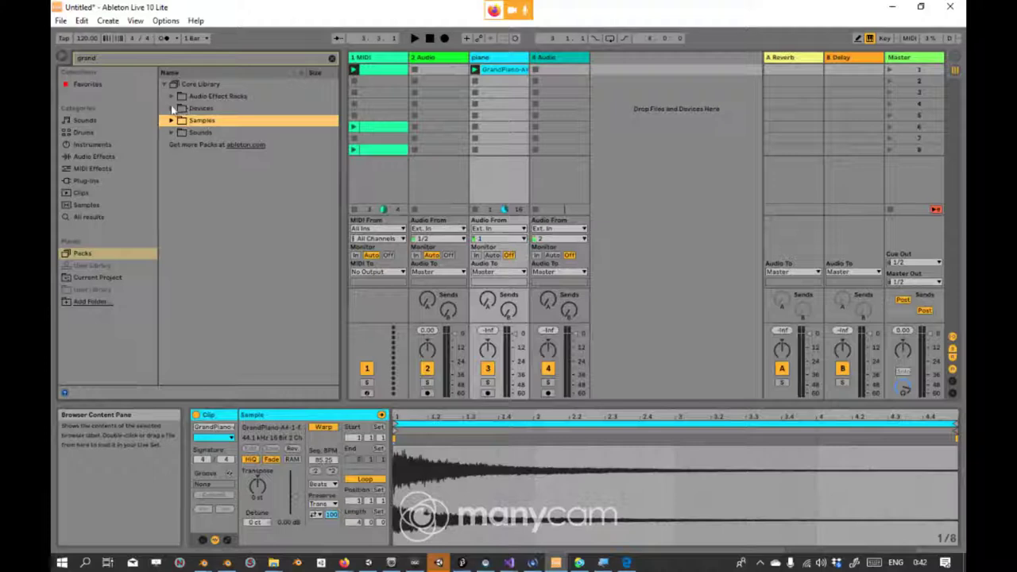
left_click(171, 109)
left_click(180, 121)
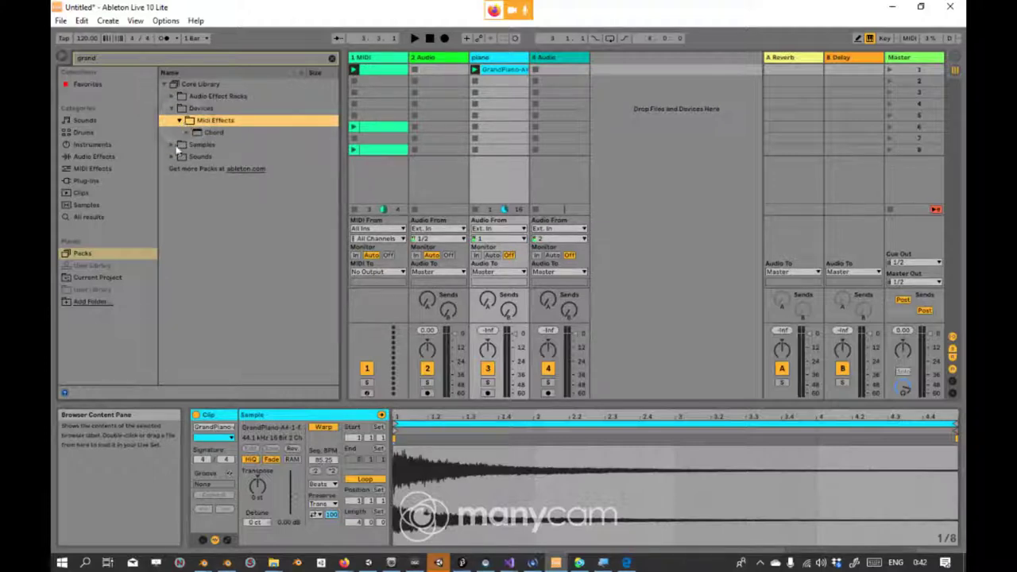
left_click(171, 144)
left_click(180, 134)
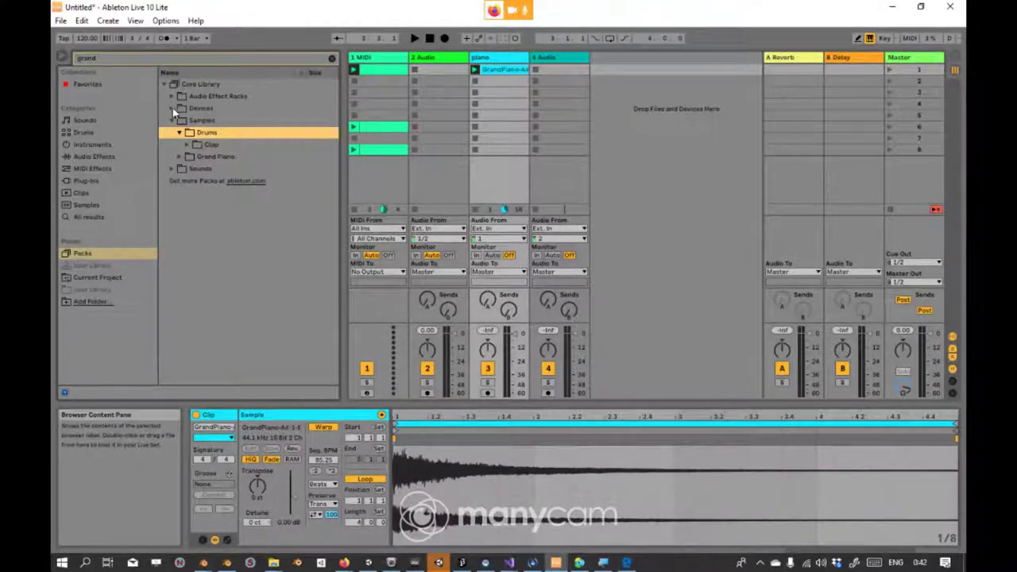
left_click(172, 109)
left_click(171, 157)
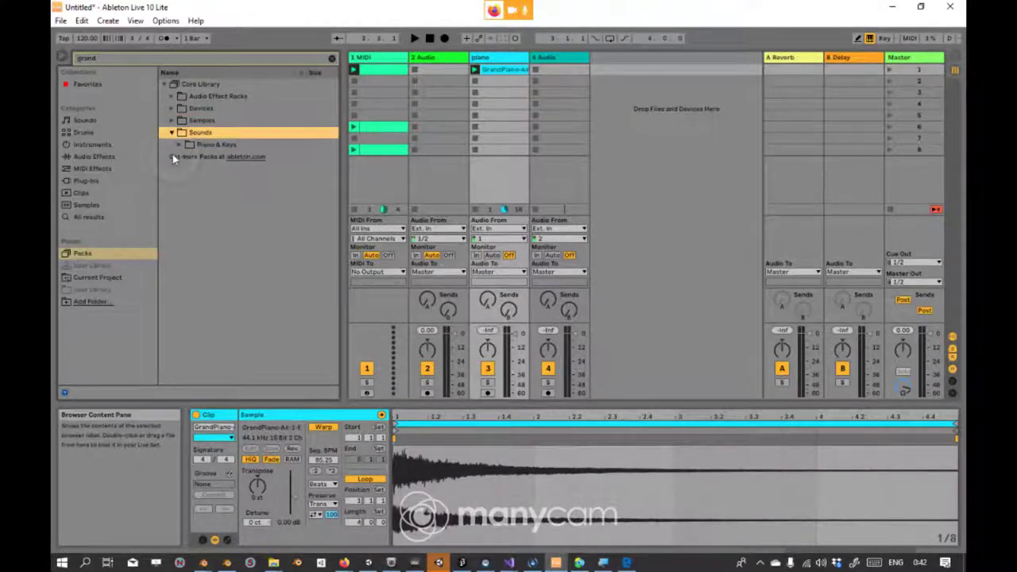
left_click(180, 144)
left_click(199, 156)
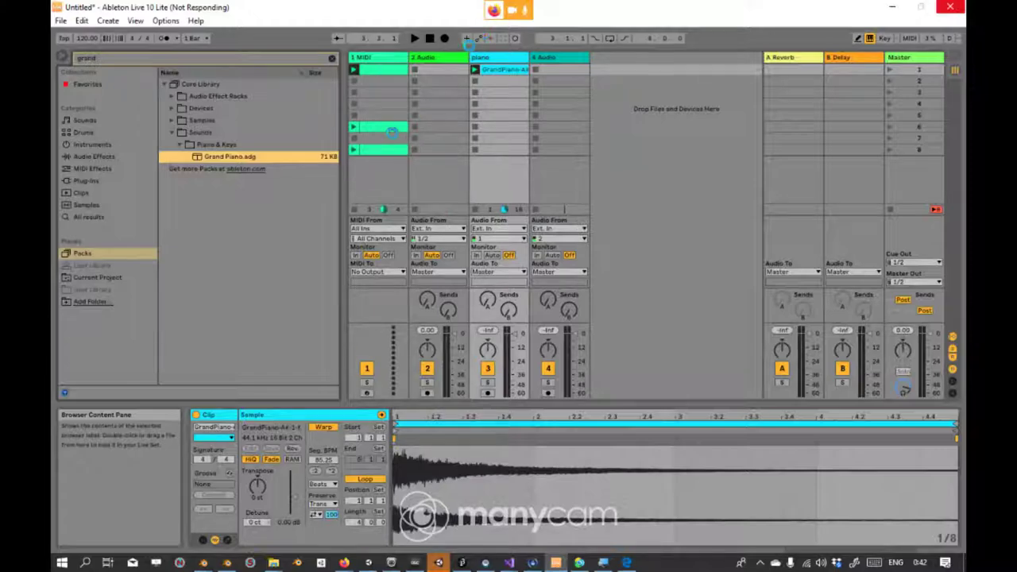
left_click(627, 563)
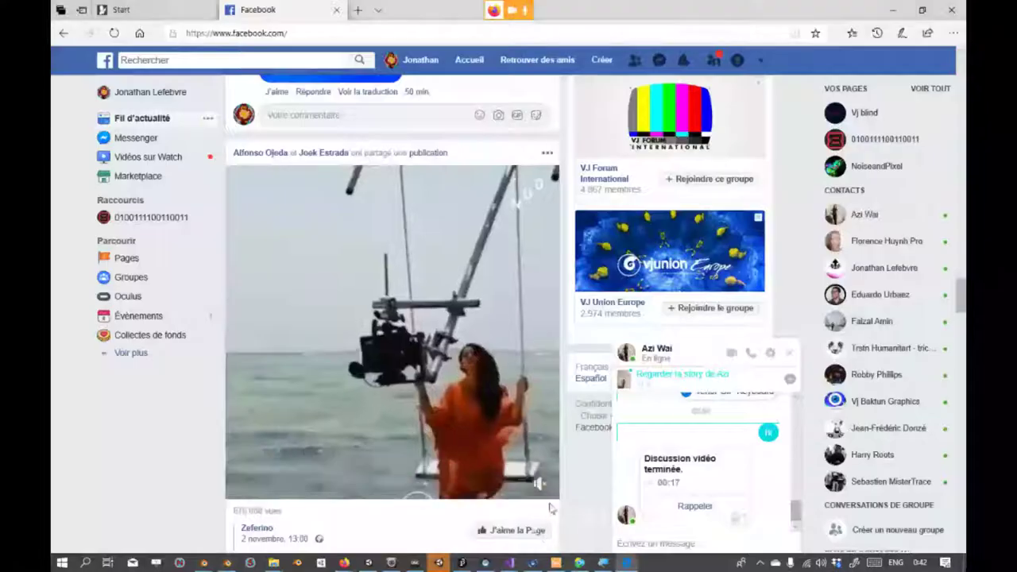
left_click(556, 563)
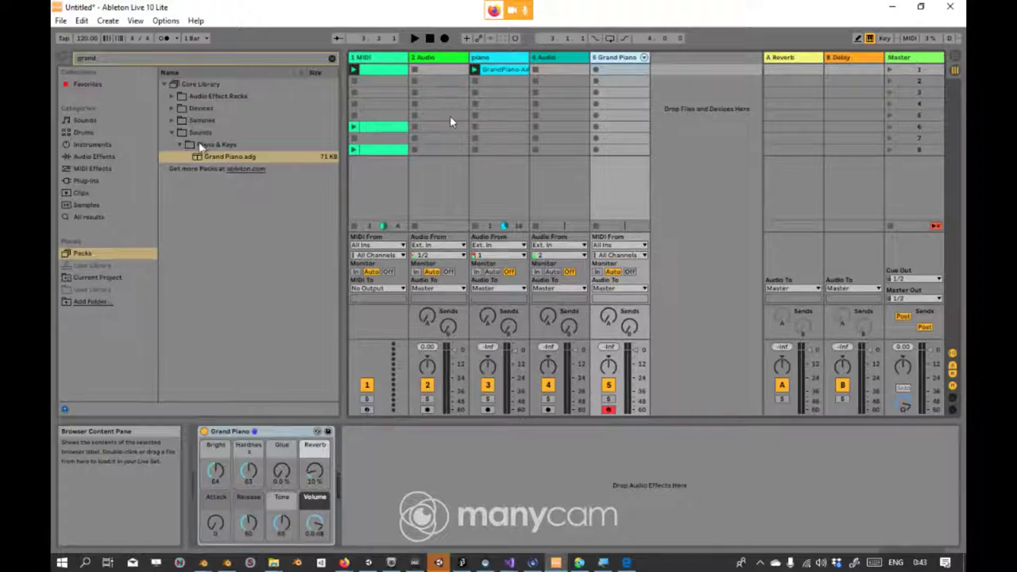
Step: Point out Grand Piano.adg under Sounds > Piano & Keys and play three notes on the armed Grand Piano track
left_click(172, 132)
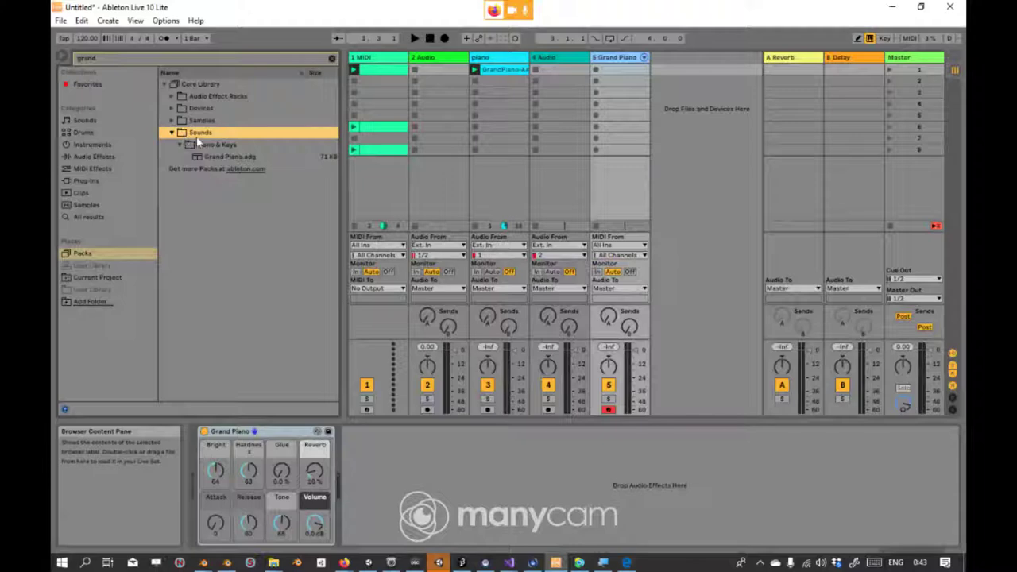
left_click(220, 147)
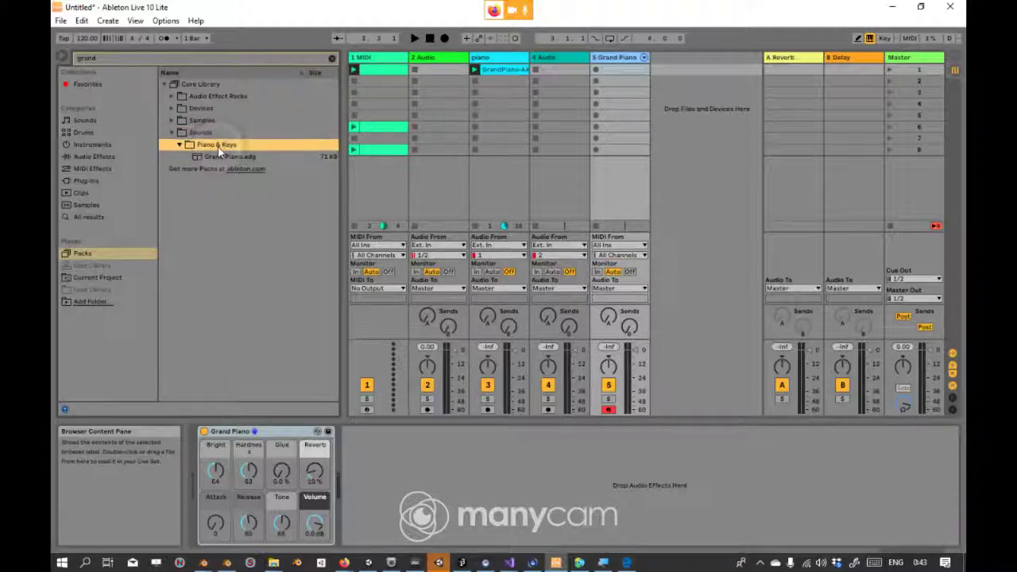
left_click(223, 158)
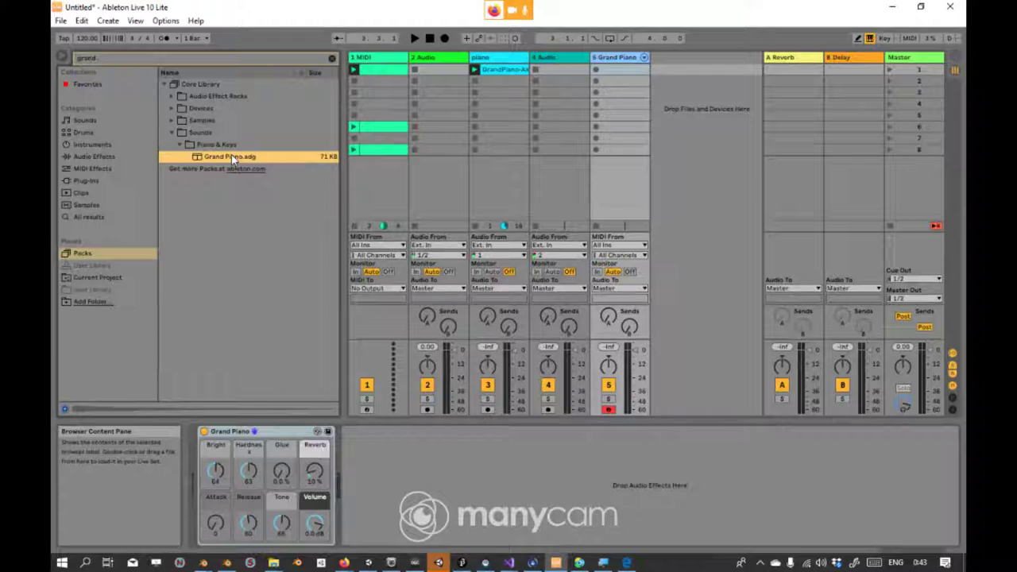
key("a")
key("s")
key("d")
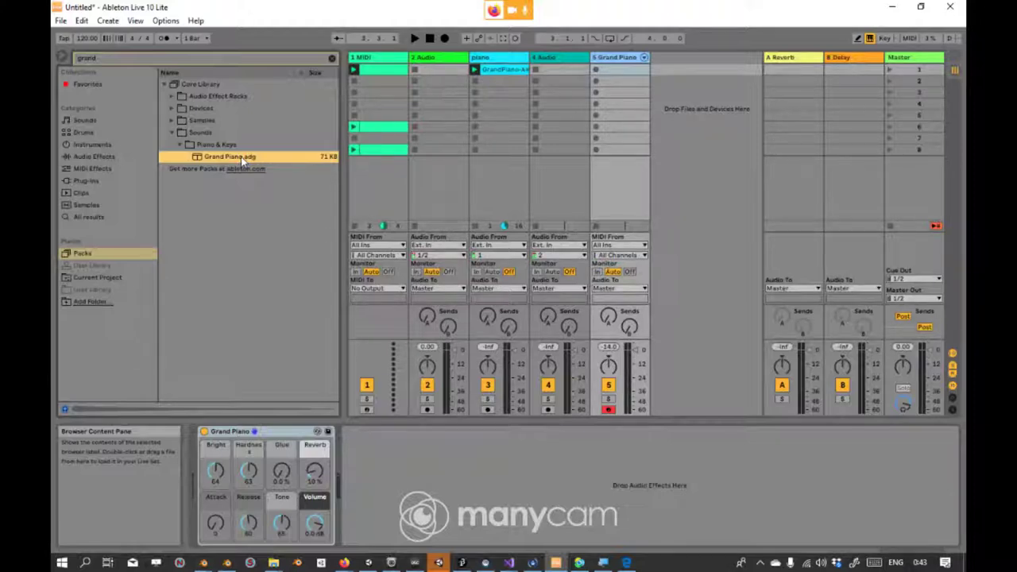
Step: Load Grand Piano.adg into the empty area beside the tracks to create a second Grand Piano track
left_click_drag(242, 159, 698, 191)
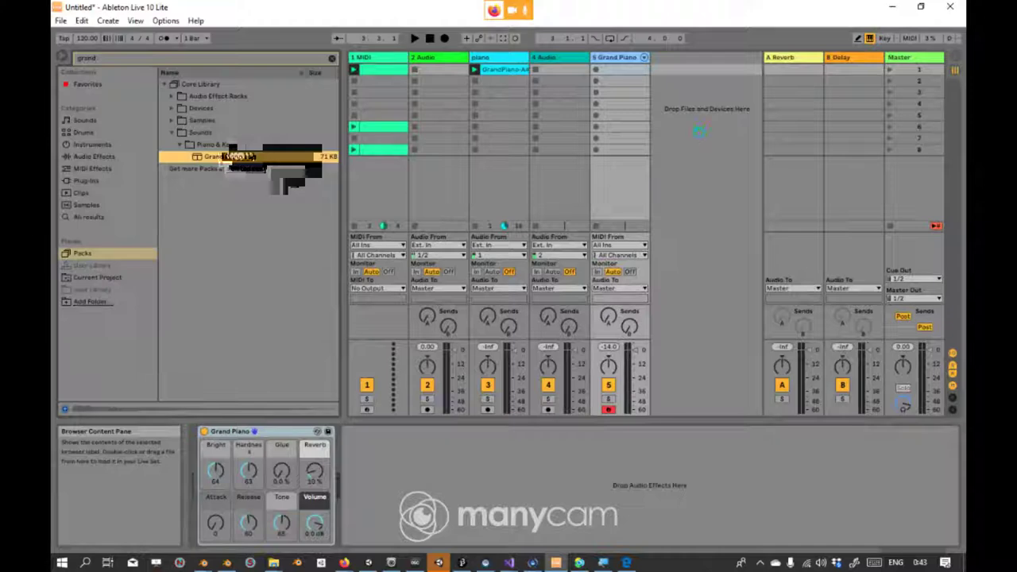
left_click_drag(699, 133, 700, 133)
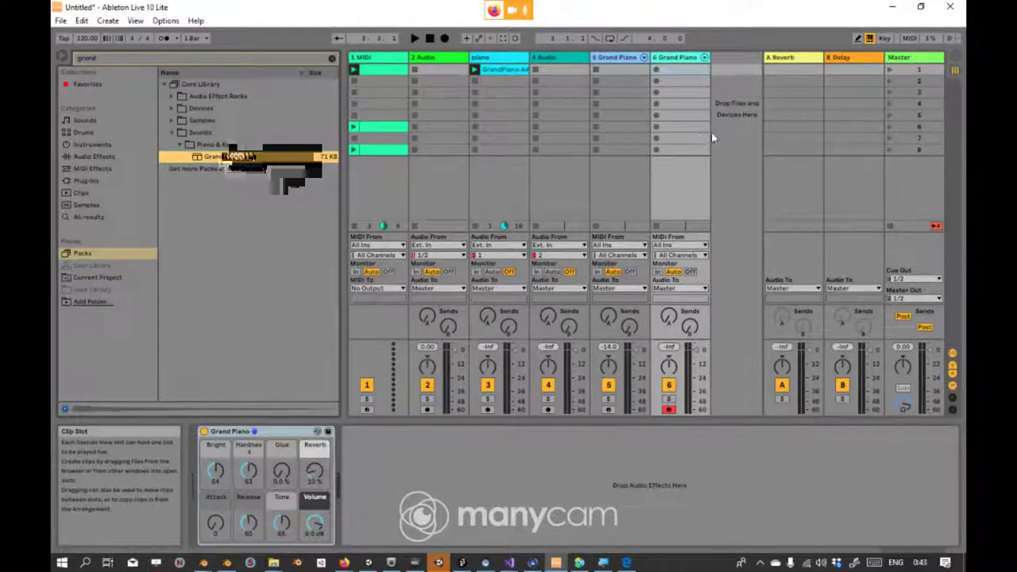
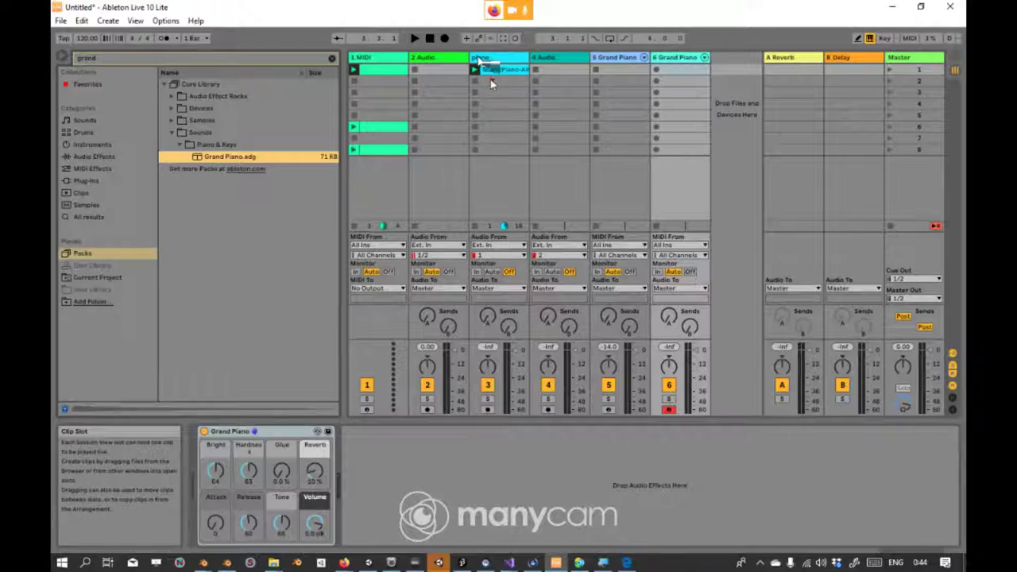
Step: Expand the Core Library's Samples folder, launch the GrandPiano clip on the piano track, and stop playback
left_click(172, 120)
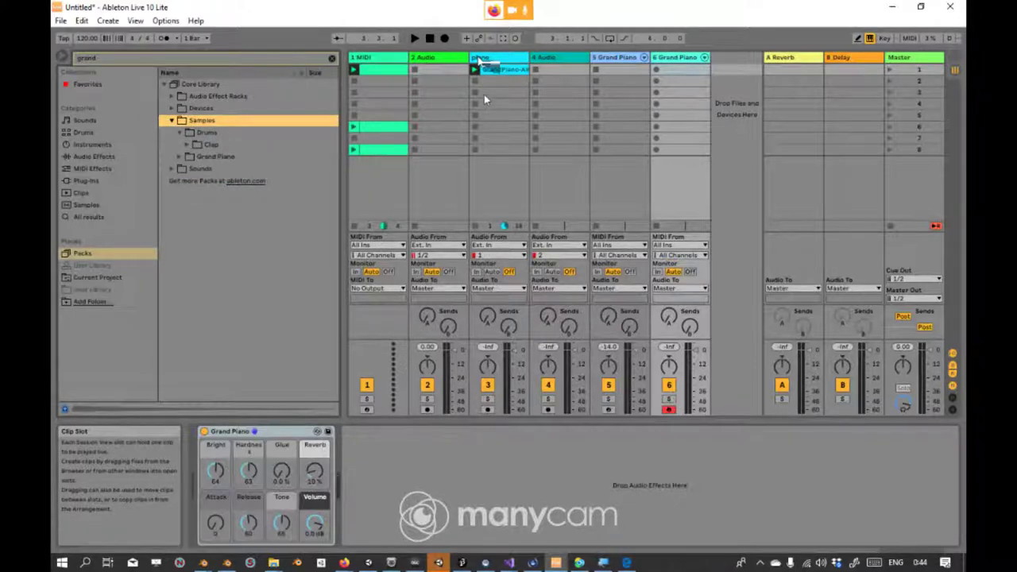
left_click(474, 70)
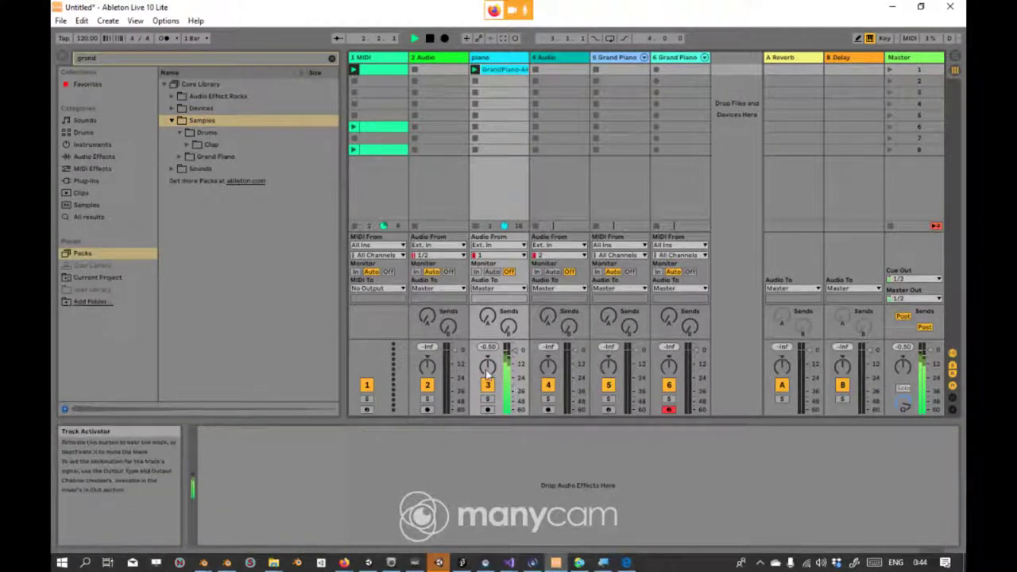
left_click(430, 39)
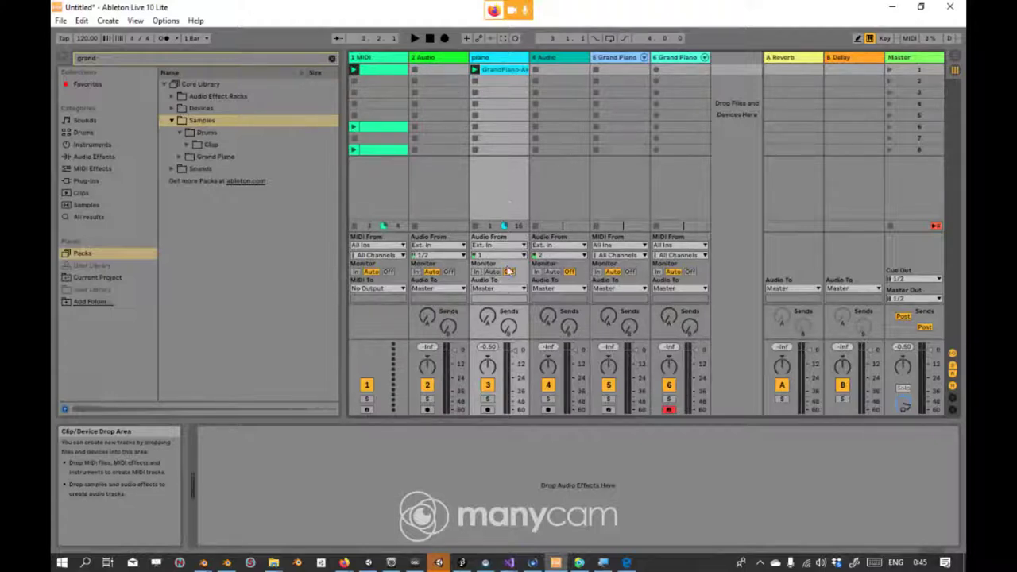
Step: Select the piano track, point out the GrandPiano clip in its first slot, and try launching the clip
mouse_move(510, 562)
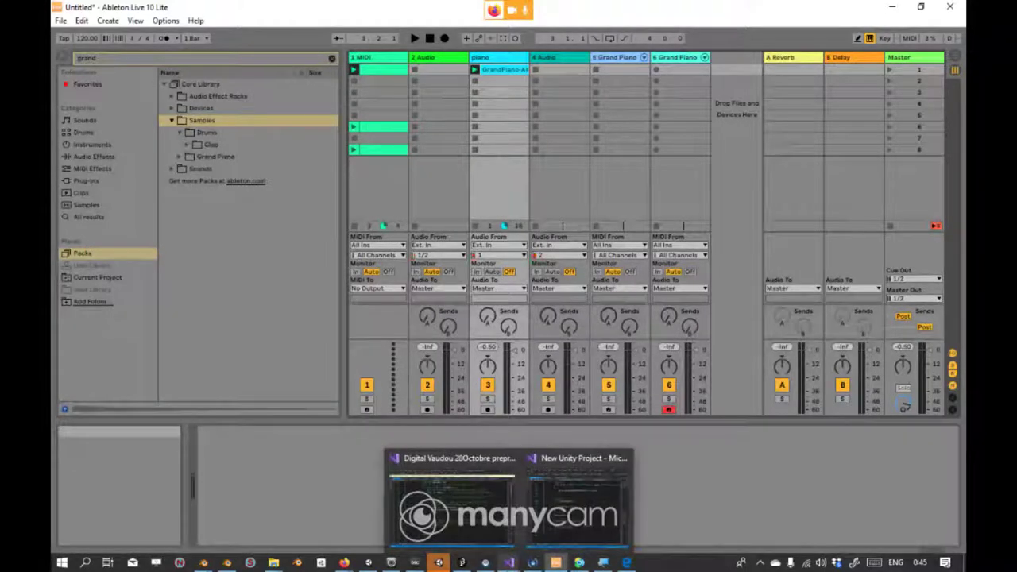
left_click(487, 60)
left_click(494, 71)
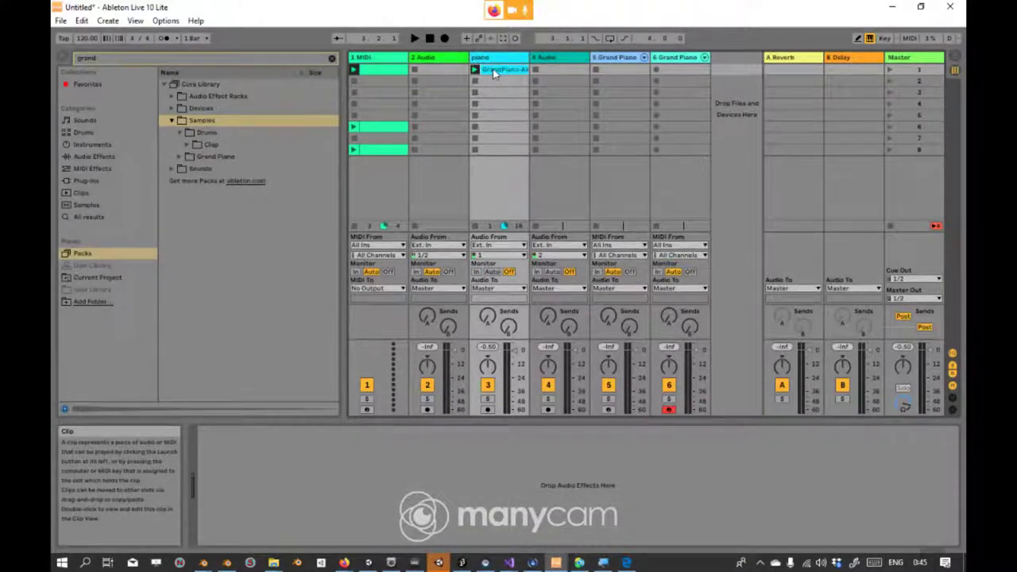
left_click(474, 70)
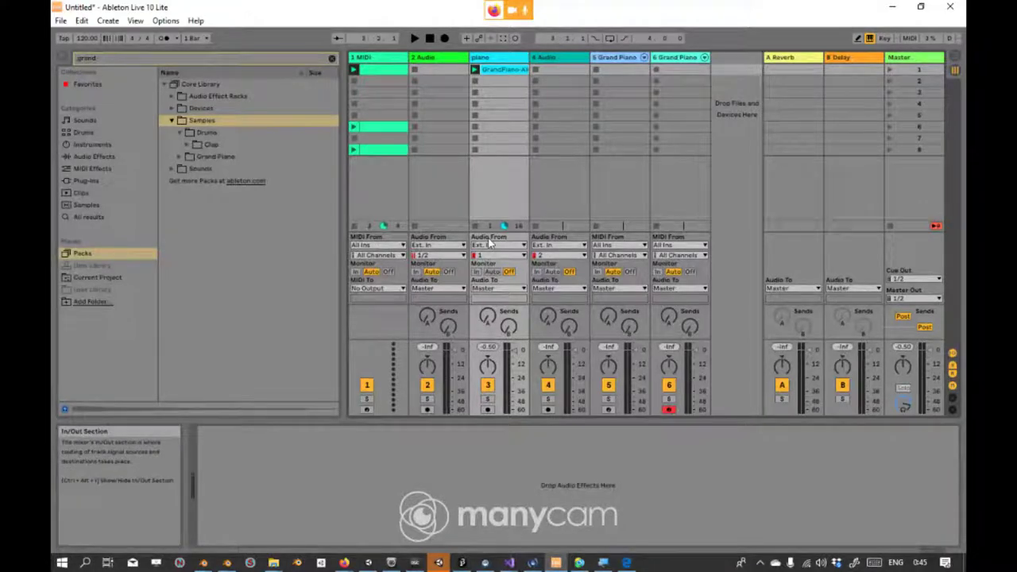
left_click(474, 70)
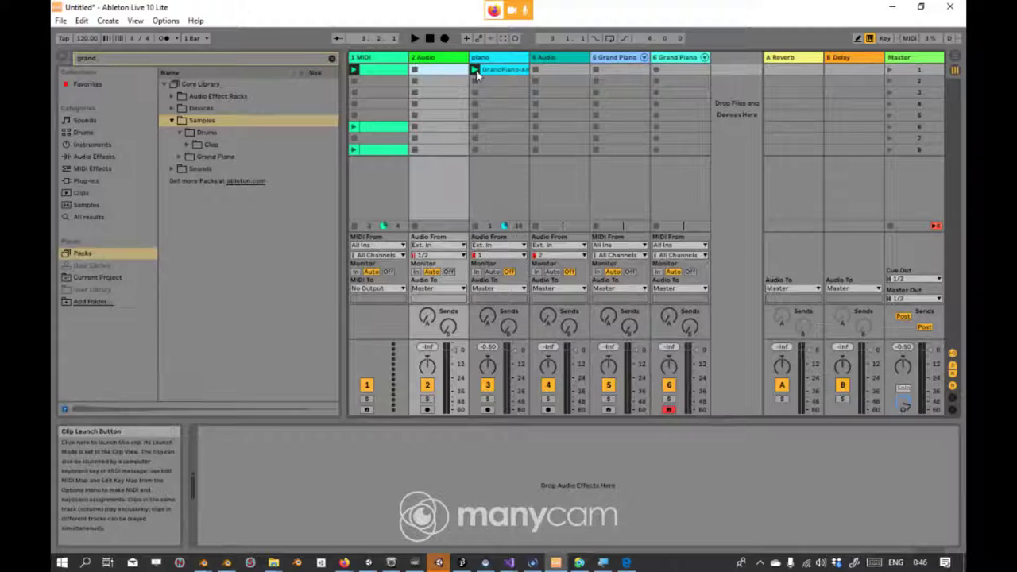
Step: Launch the GrandPiano clip twice, stopping only the piano track's clip each time while the transport keeps running
left_click(475, 70)
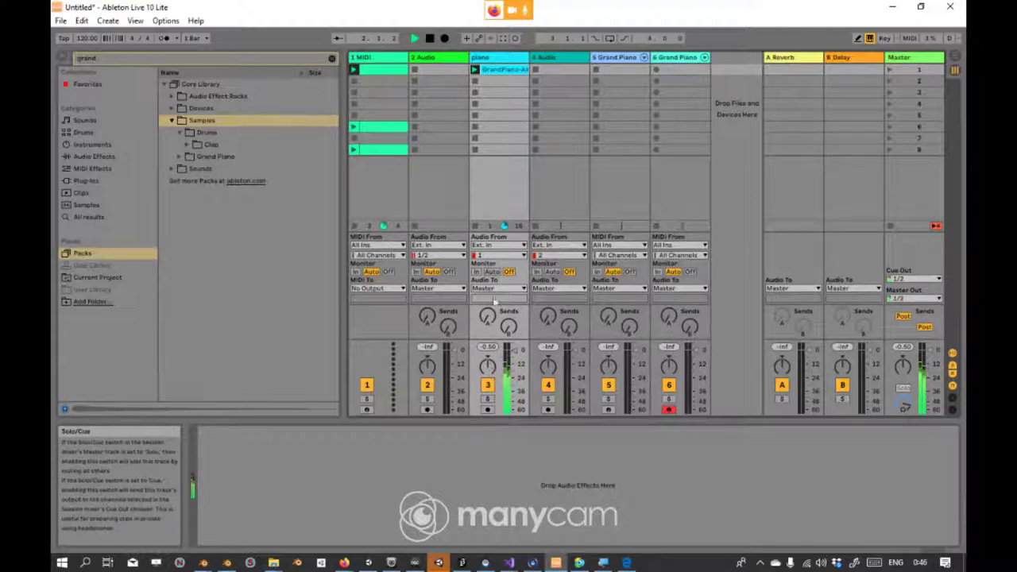
left_click(476, 227)
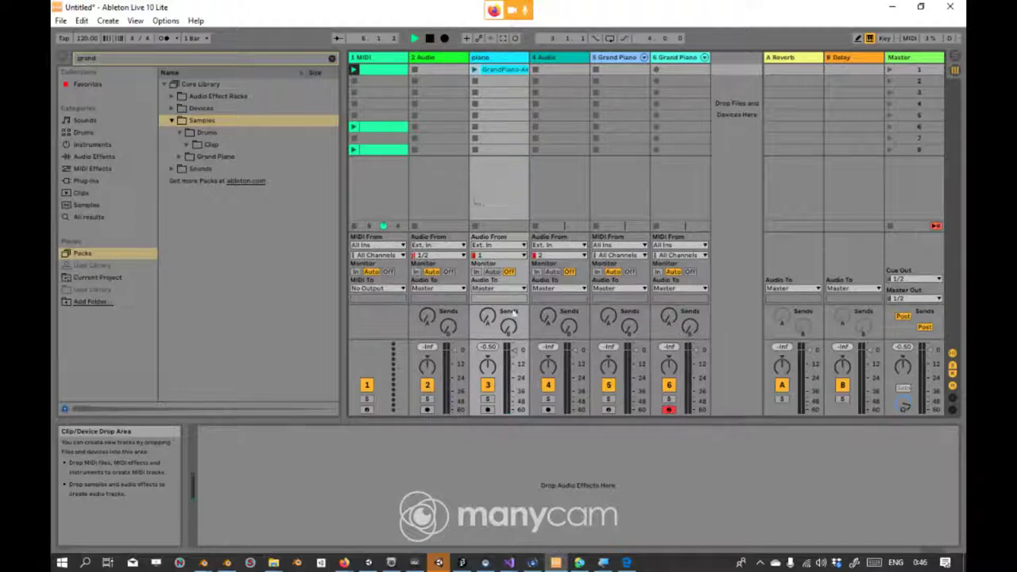
left_click(475, 69)
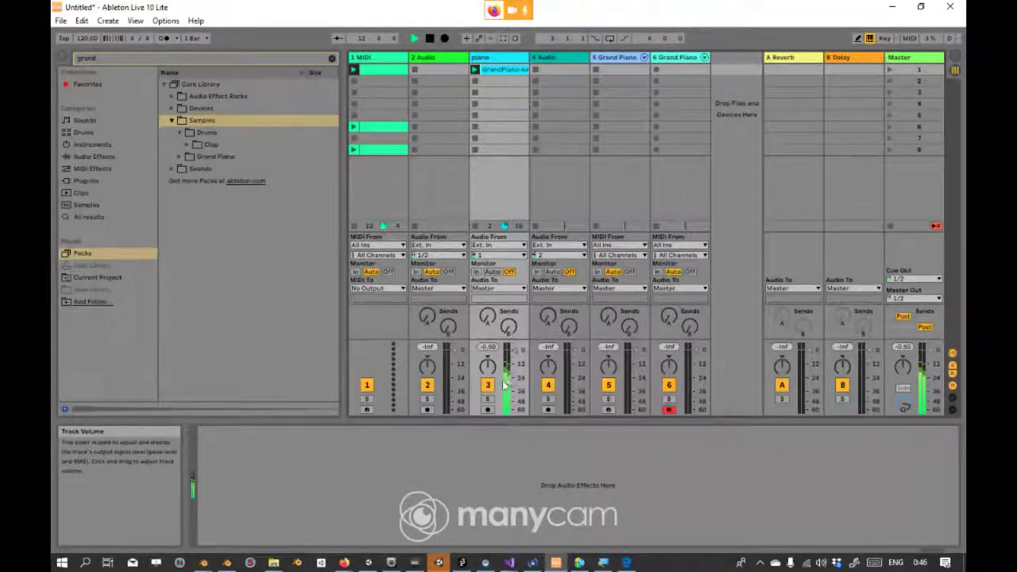
left_click(476, 227)
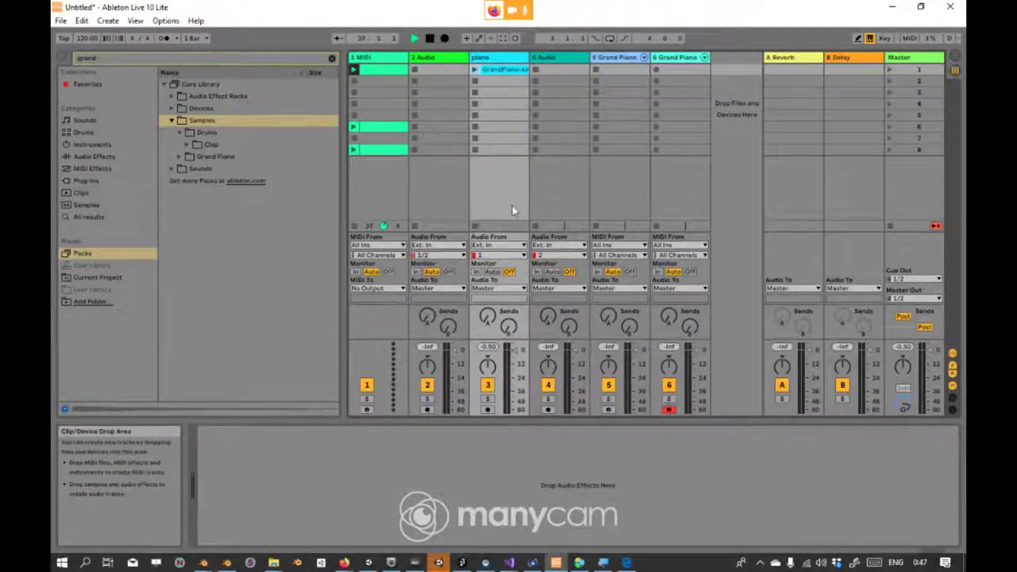
Step: Select the 6 Grand Piano track to show its device and point out Grand Piano.adg under Sounds > Piano & Keys
left_click(672, 58)
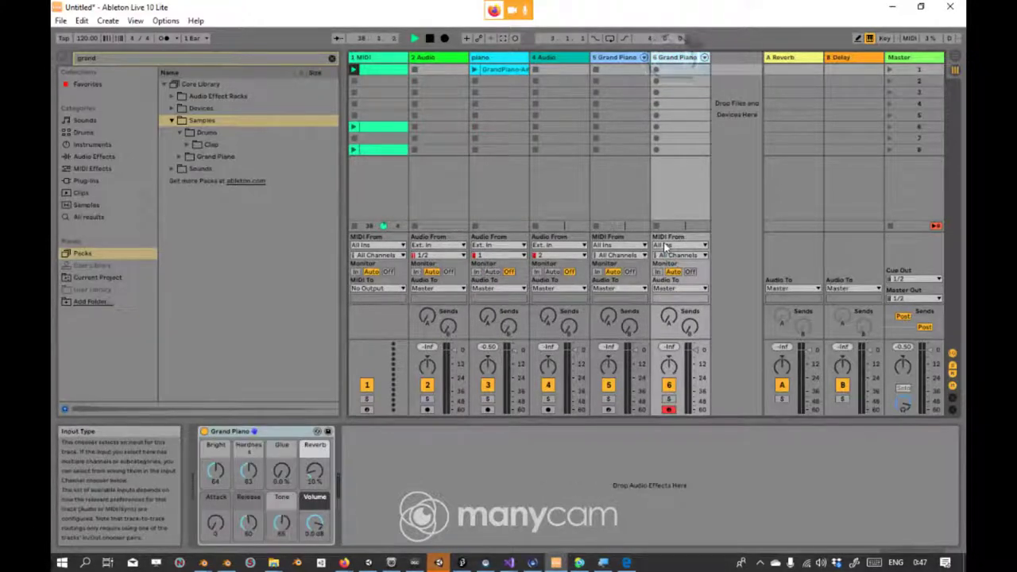
left_click(170, 169)
left_click(200, 157)
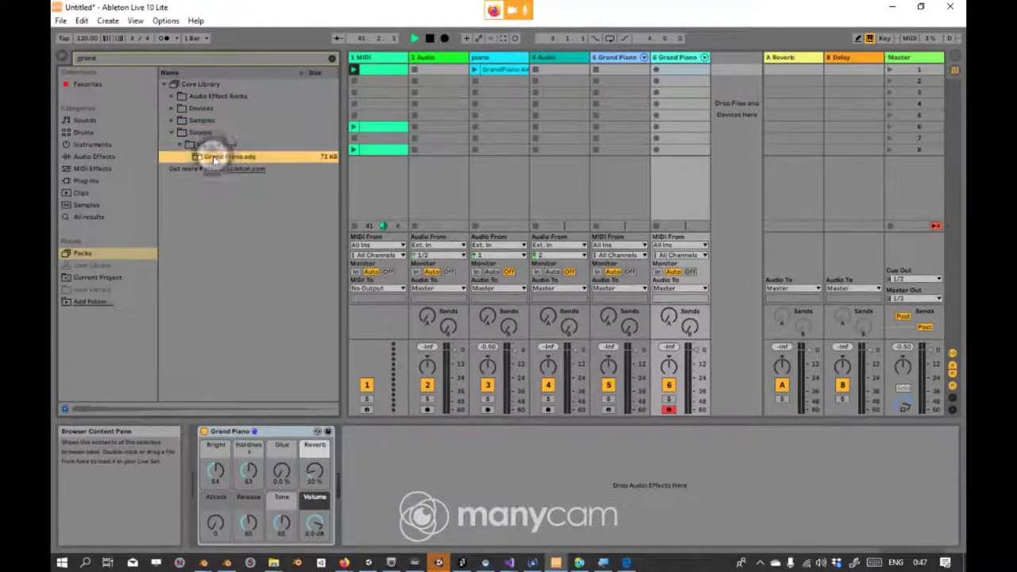
left_click(265, 158)
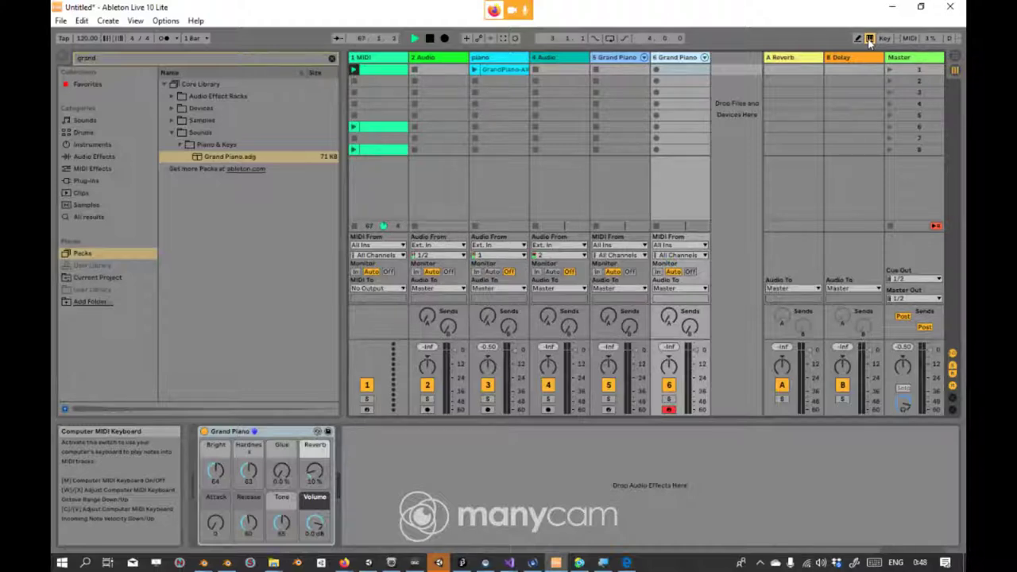
Step: Toggle recording arm on the 6 Grand Piano track several times, and arm the 5 Grand Piano and 4 Audio tracks in turn
left_click(668, 410)
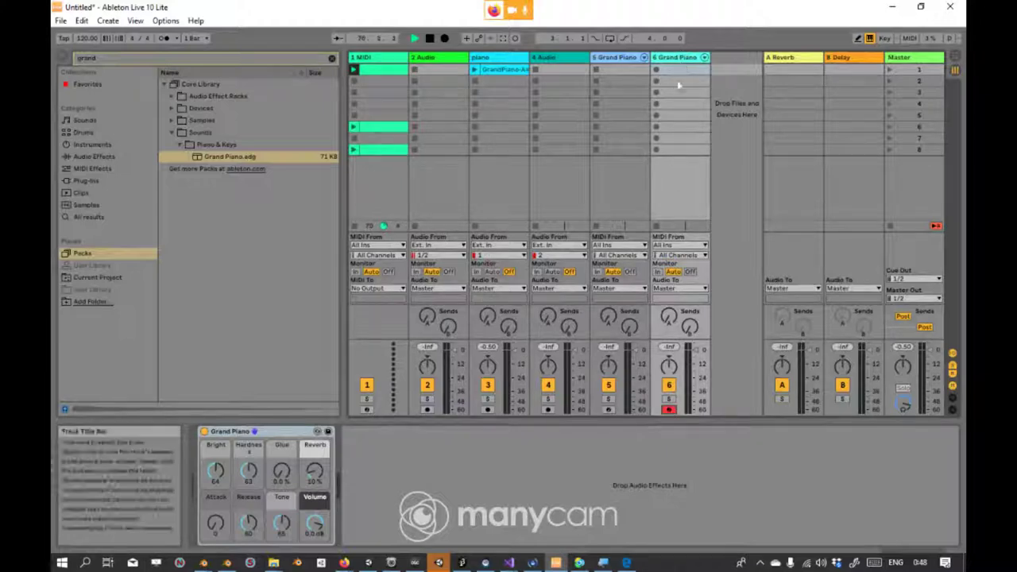
left_click(669, 411)
left_click(668, 411)
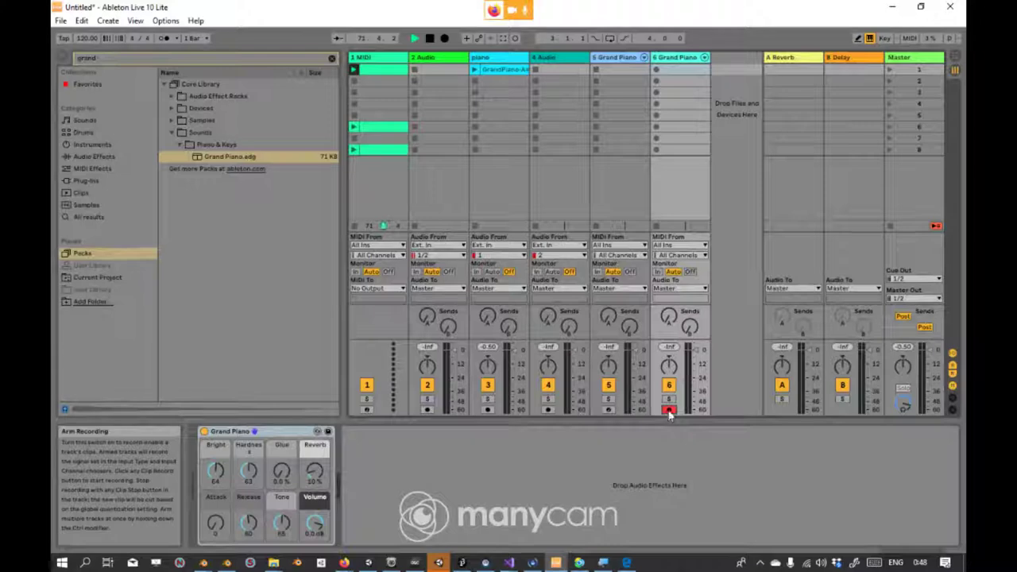
left_click(669, 411)
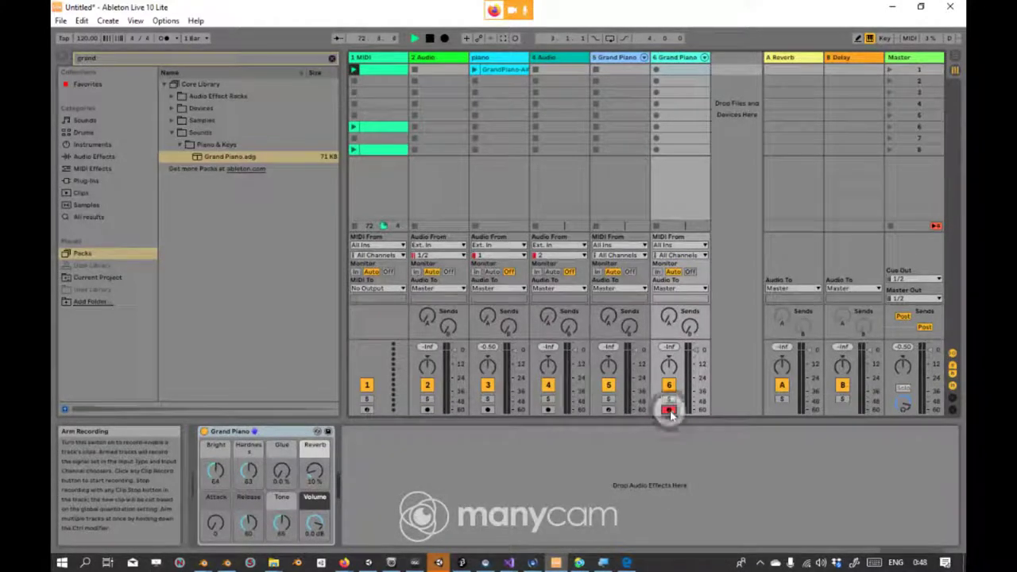
left_click(669, 411)
left_click(670, 412)
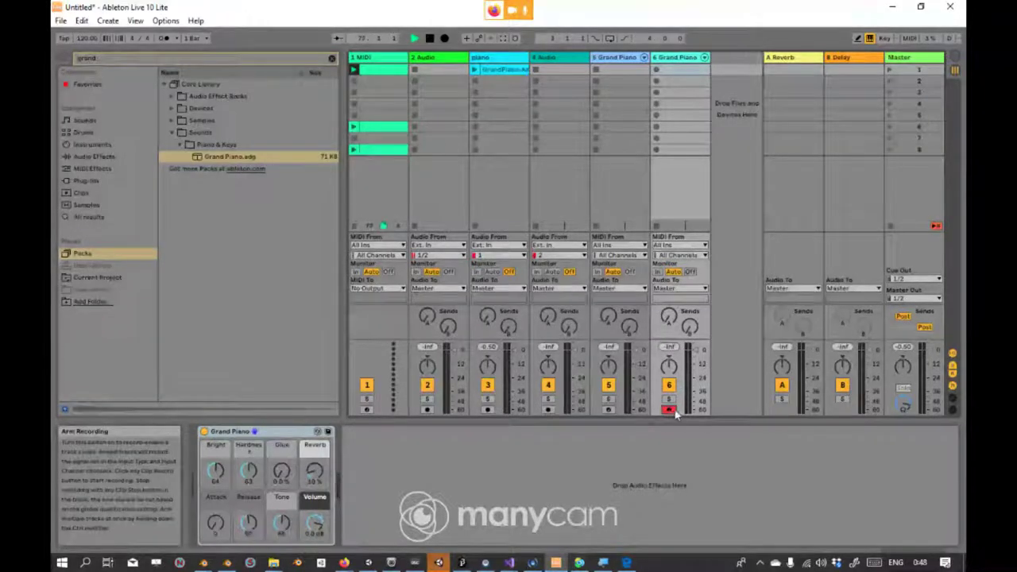
left_click(610, 410)
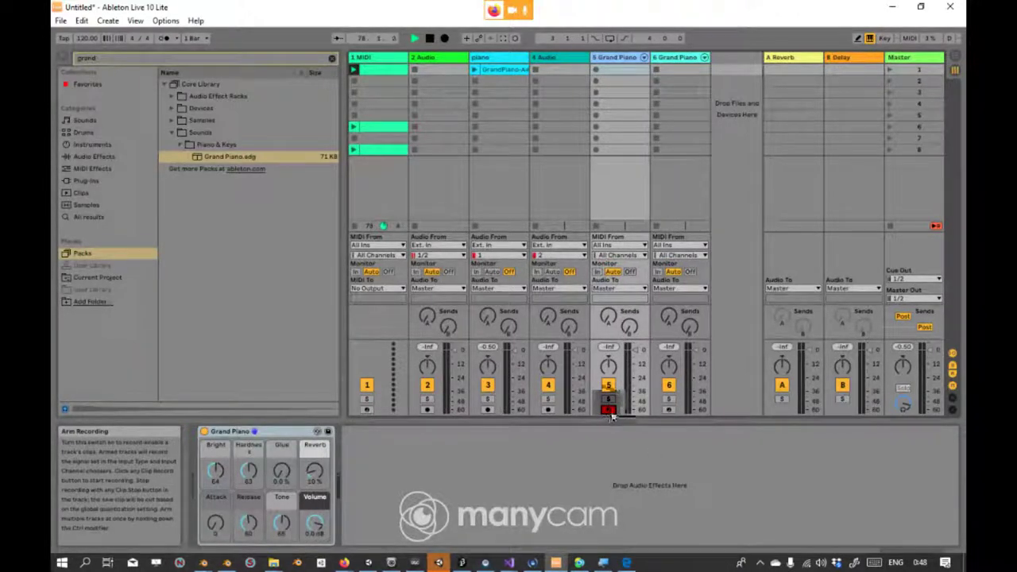
left_click(547, 409)
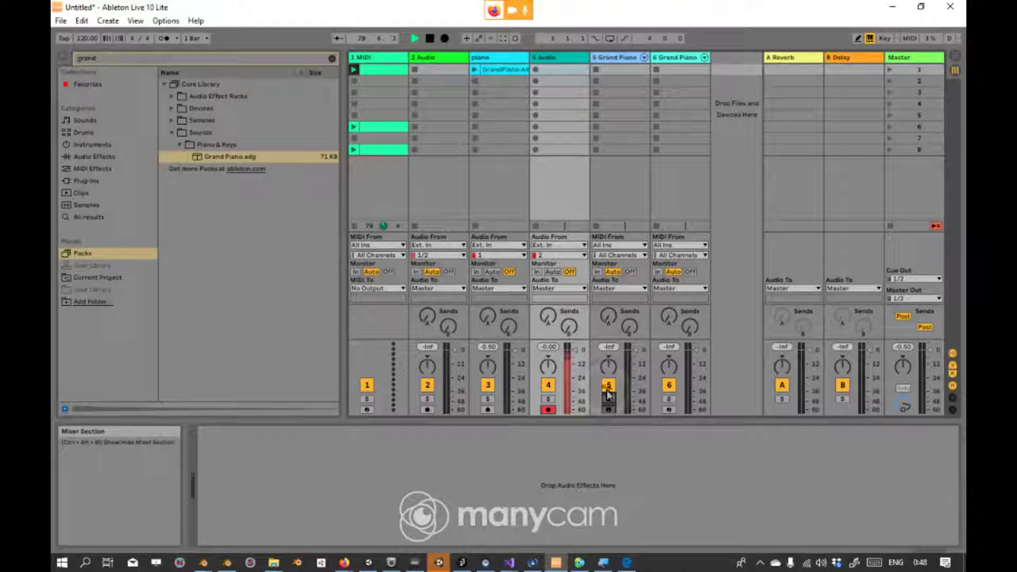
Step: Arm the 6 Grand Piano track for recording and play the same note three times with the computer MIDI keyboard
left_click(669, 409)
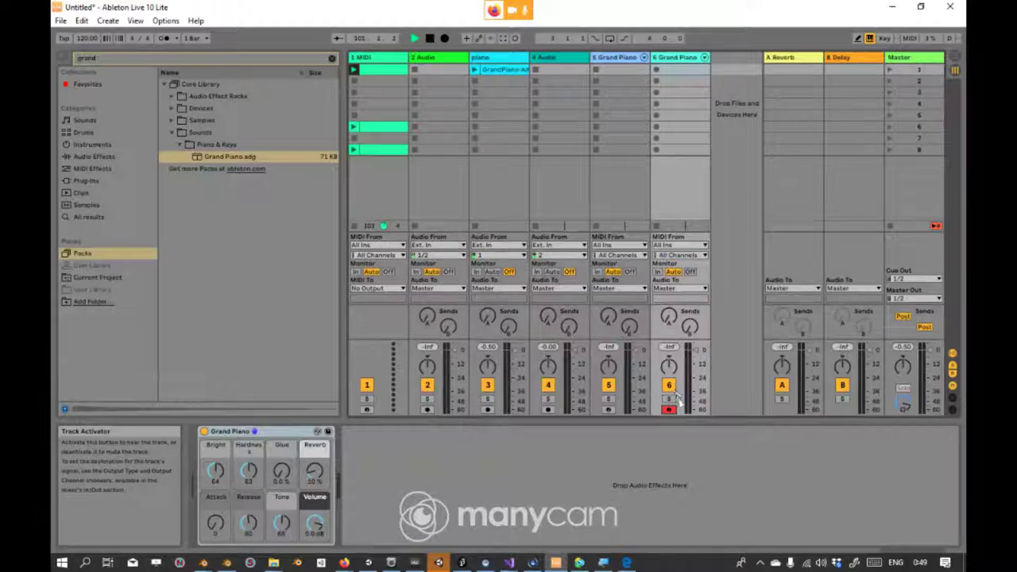
key("a")
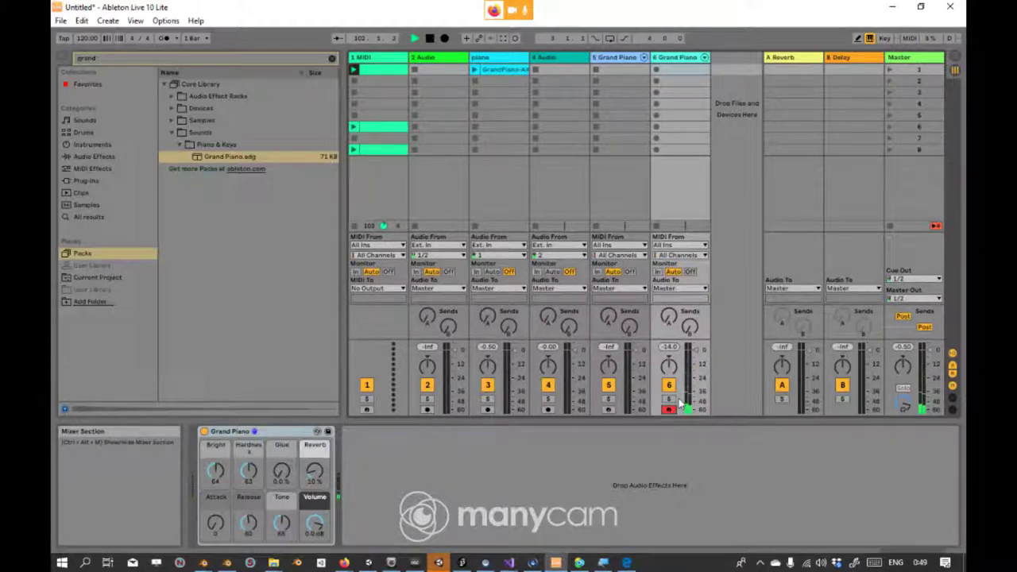
key("a")
key("a")
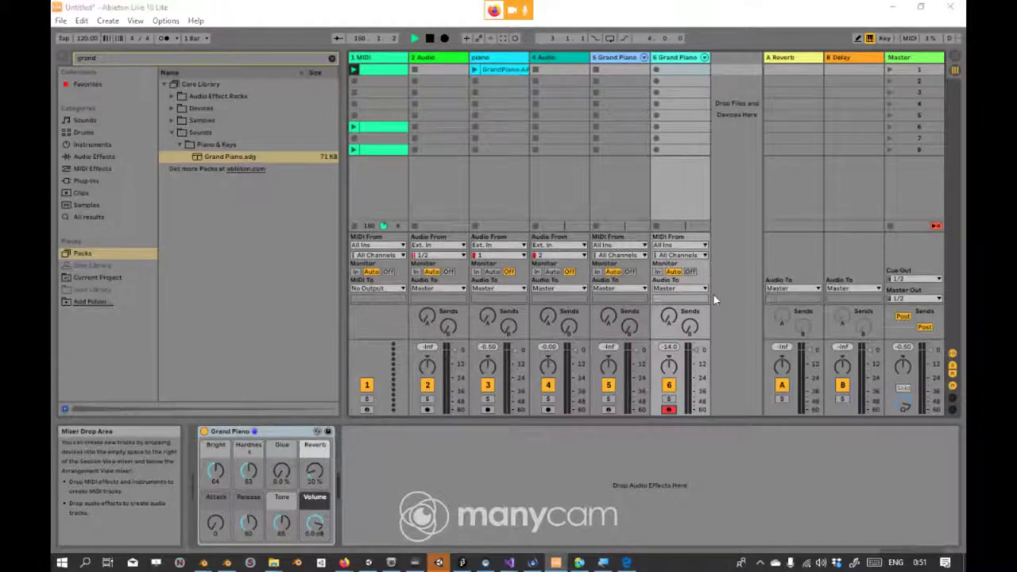
Step: Switch from Ableton Live to the Facebook page, return, and bring up the Firefox window with the incoming video call
key("alt+Tab")
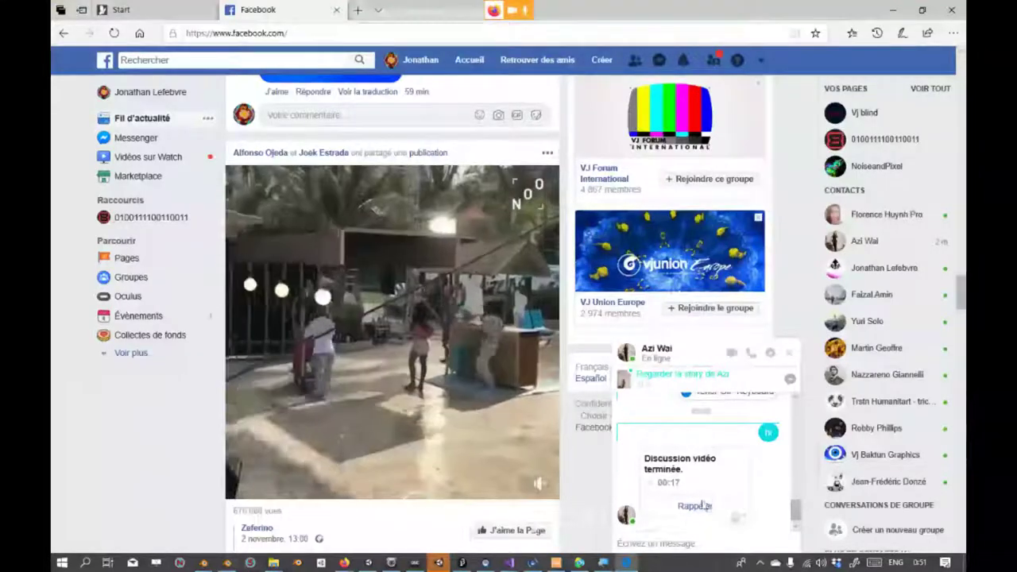
key("alt+Tab")
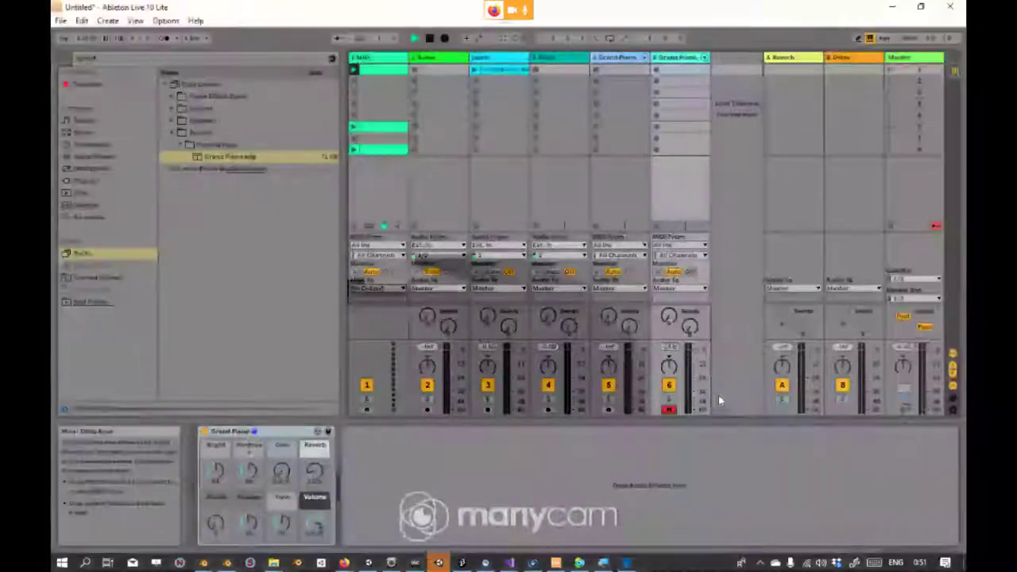
key("alt+Tab")
key("Tab")
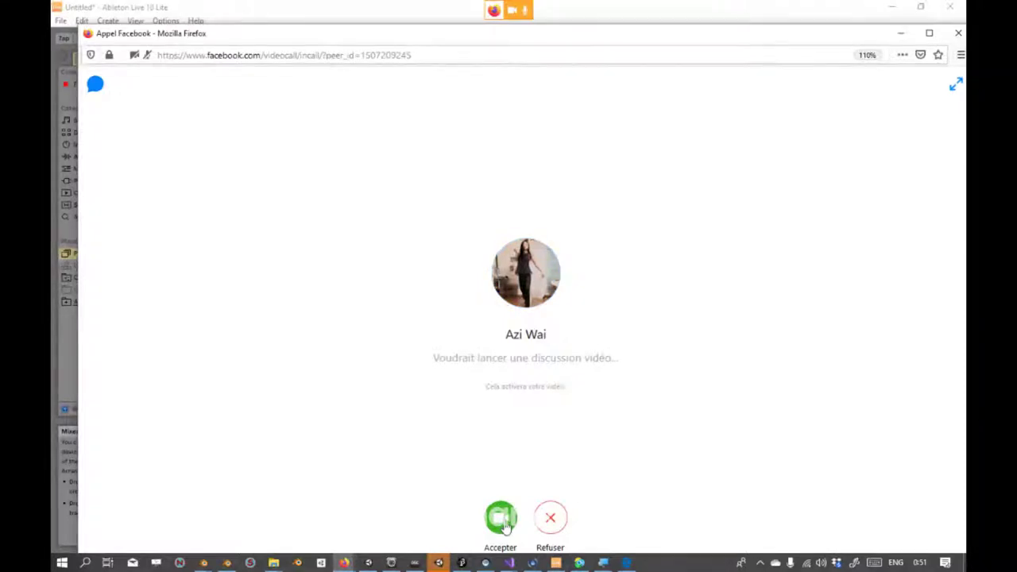
left_click(496, 521)
right_click(133, 62)
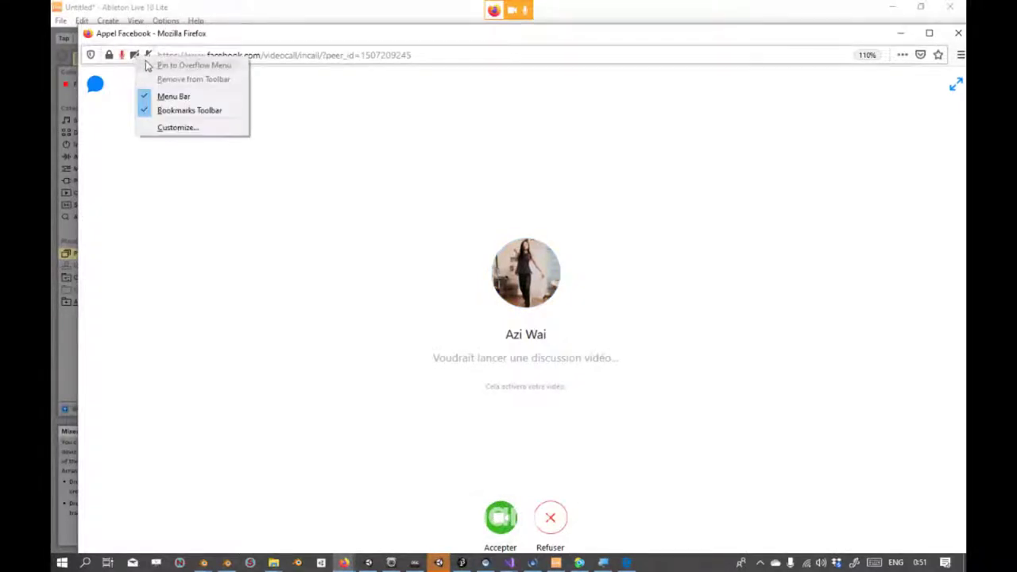
left_click(135, 54)
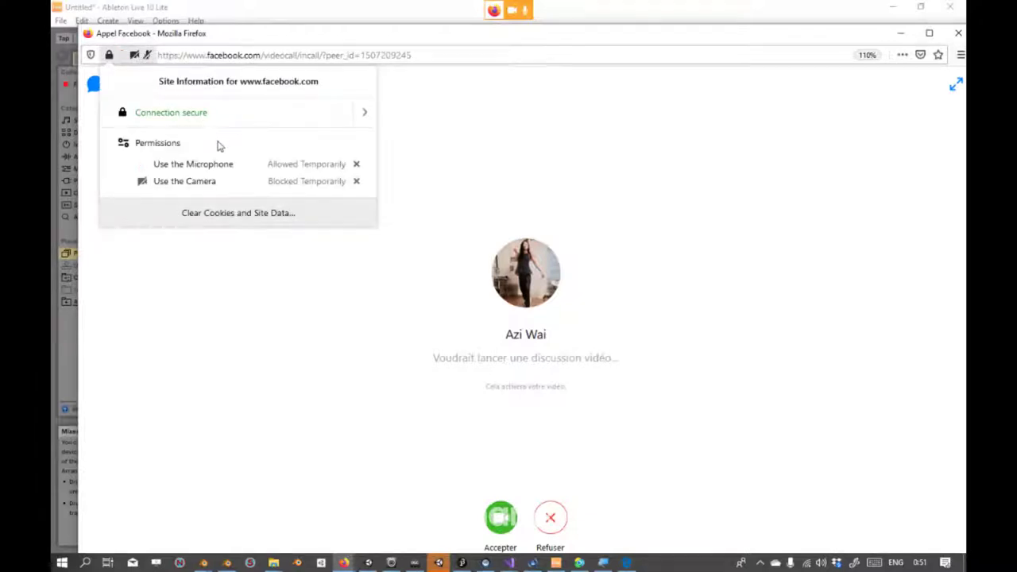
left_click(215, 184)
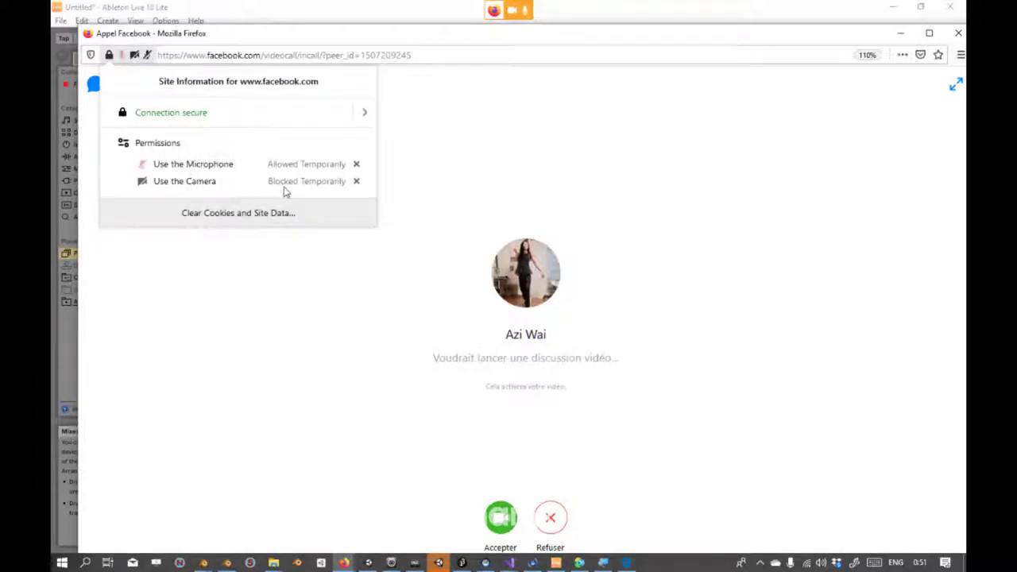
left_click(356, 180)
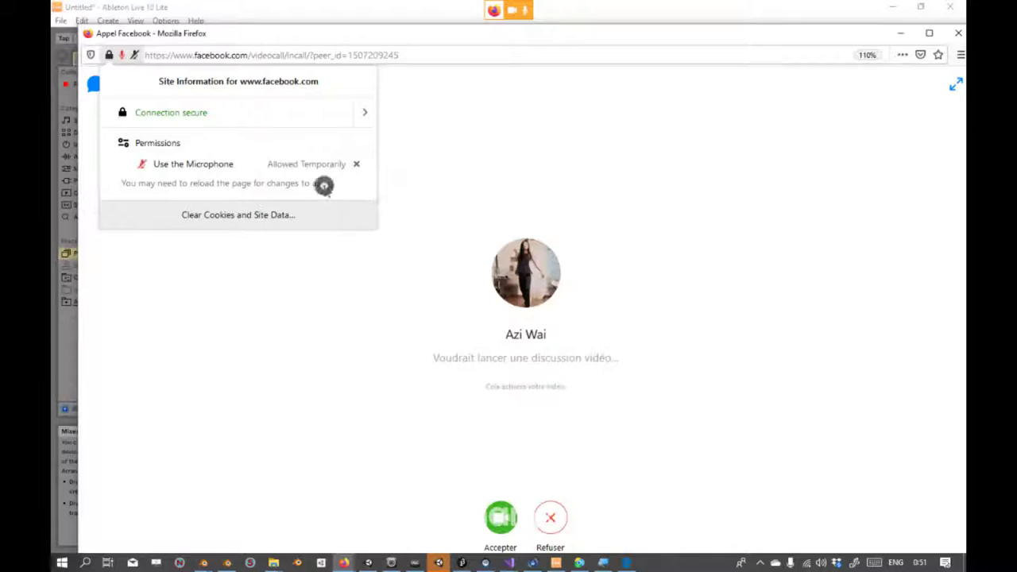
left_click(500, 517)
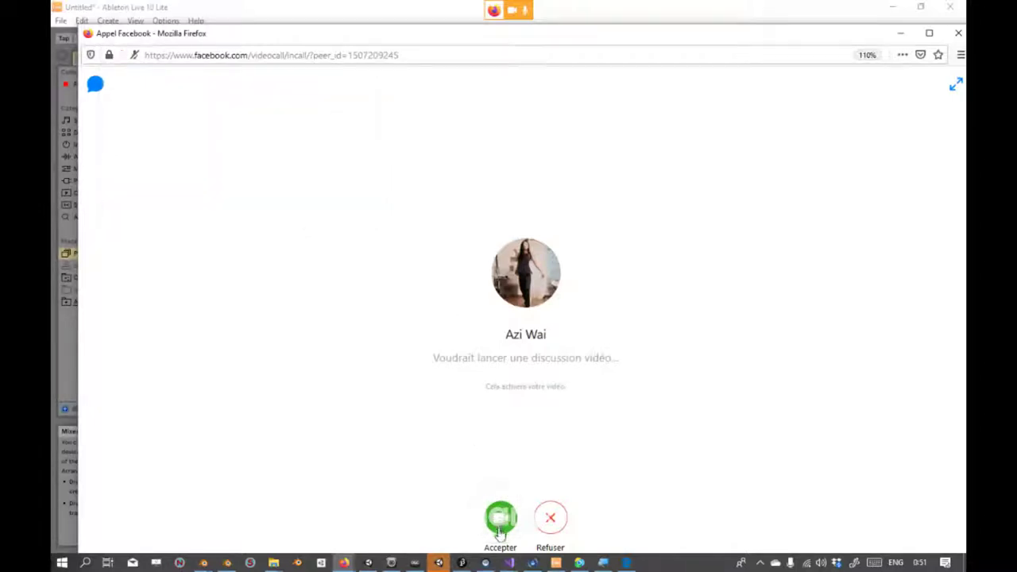
left_click(502, 520)
left_click(119, 56)
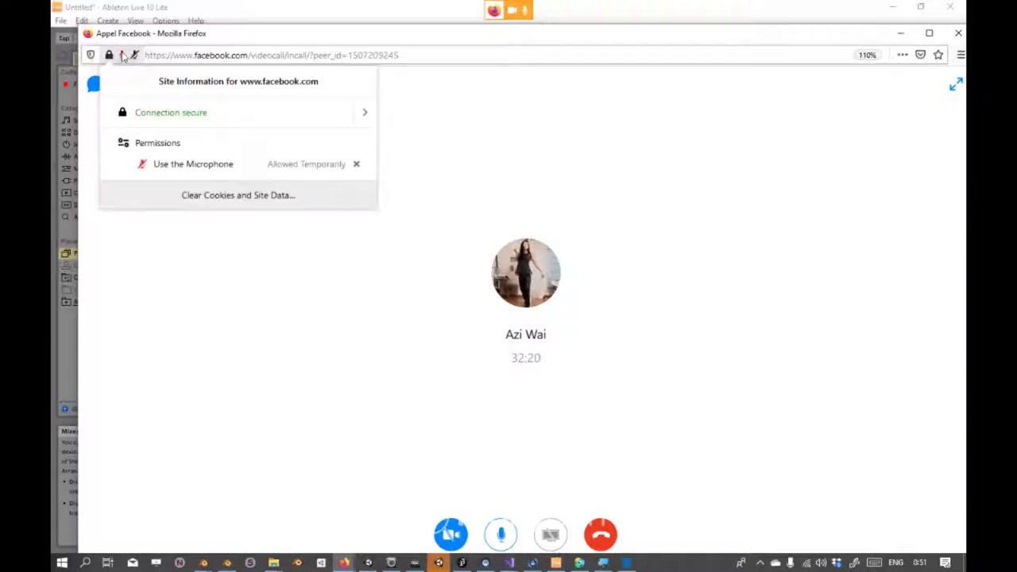
left_click(364, 112)
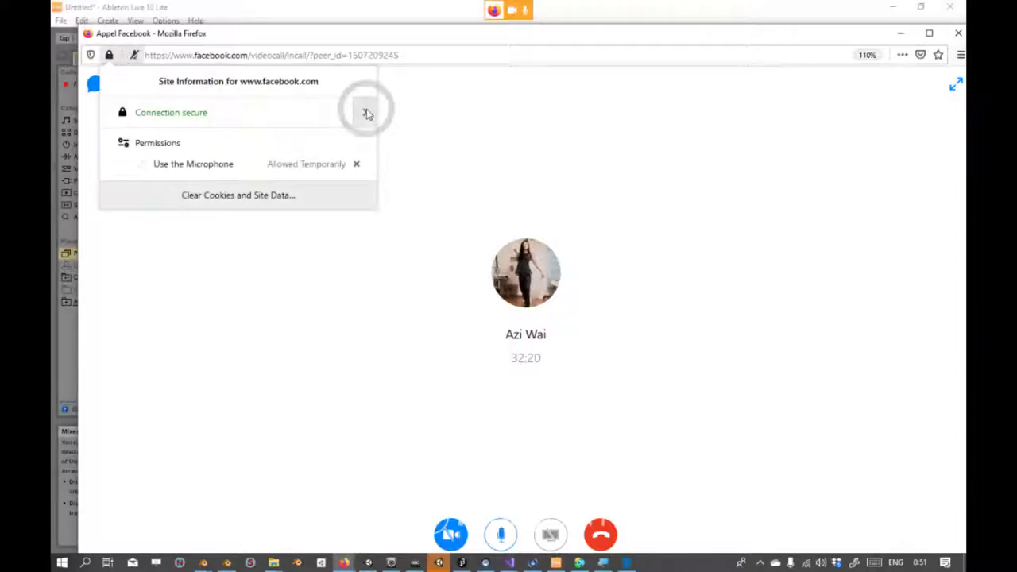
left_click(112, 78)
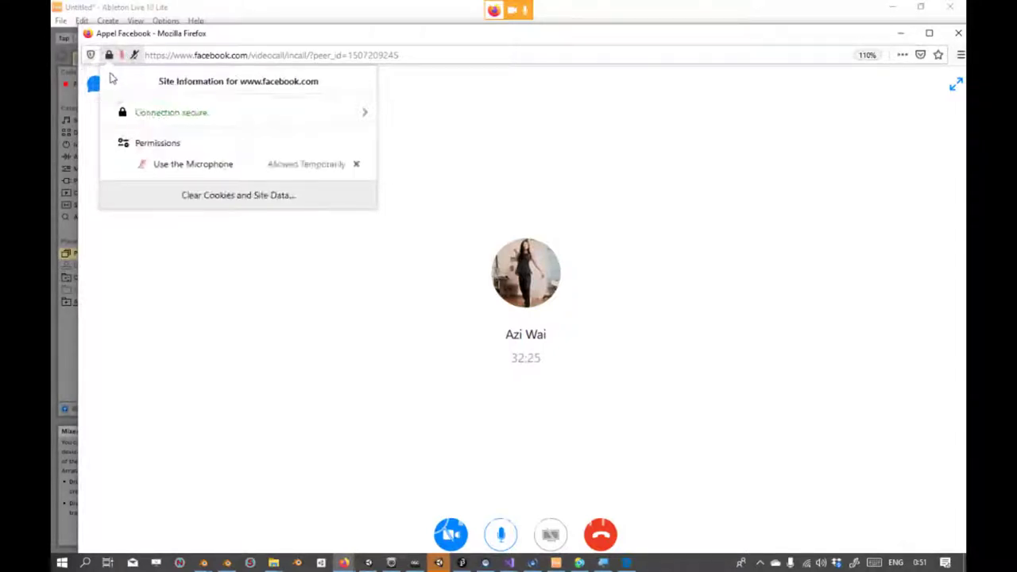
left_click(244, 62)
left_click(245, 57)
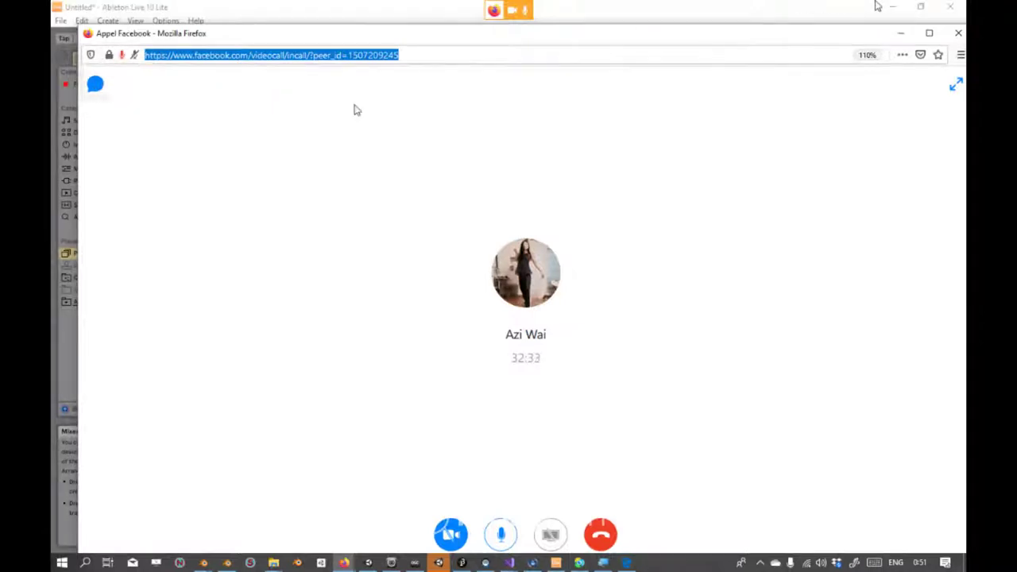
Step: Close the Firefox call window, leaving its page, and switch to the Facebook page in Microsoft Edge
left_click(955, 35)
left_click(606, 275)
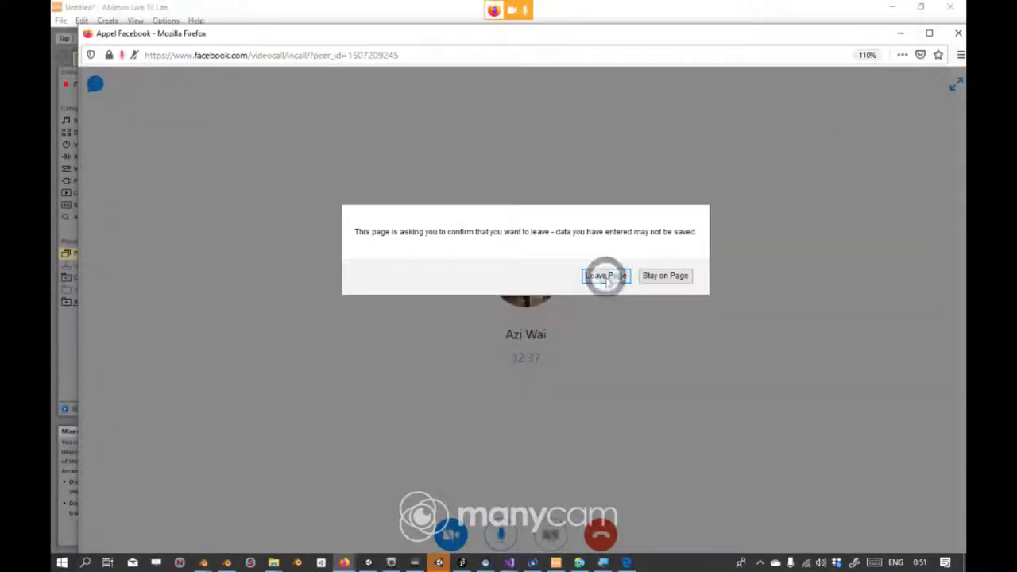
key("alt+Tab")
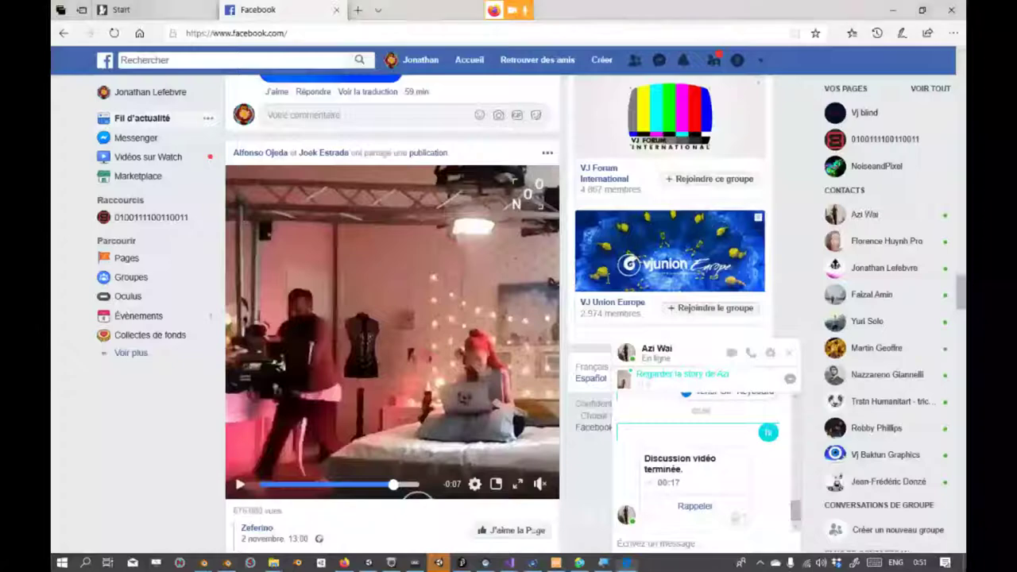
Step: Try calling the contact back twice from the Facebook chat, closing the call window after each attempt
left_click(696, 507)
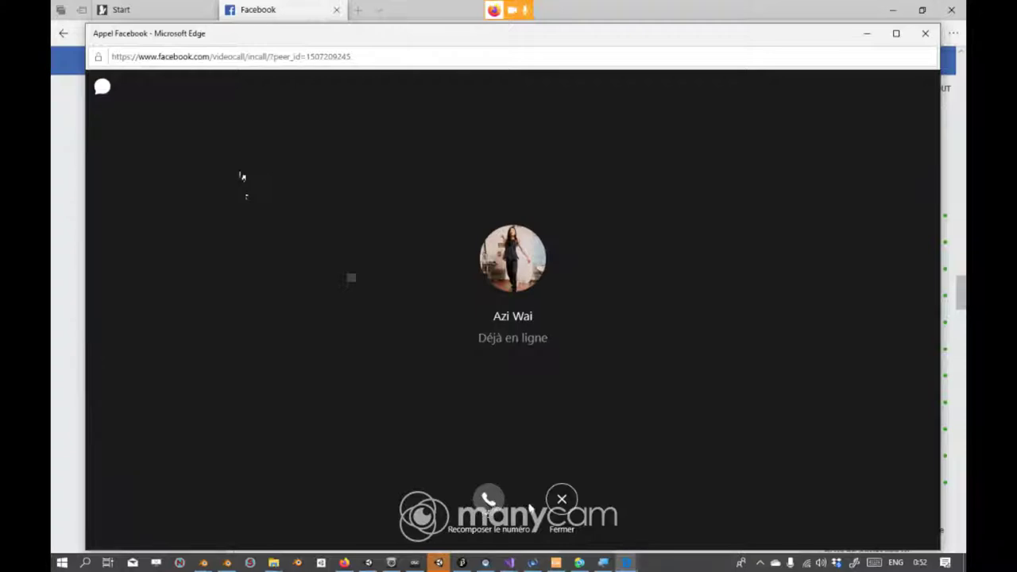
left_click(560, 507)
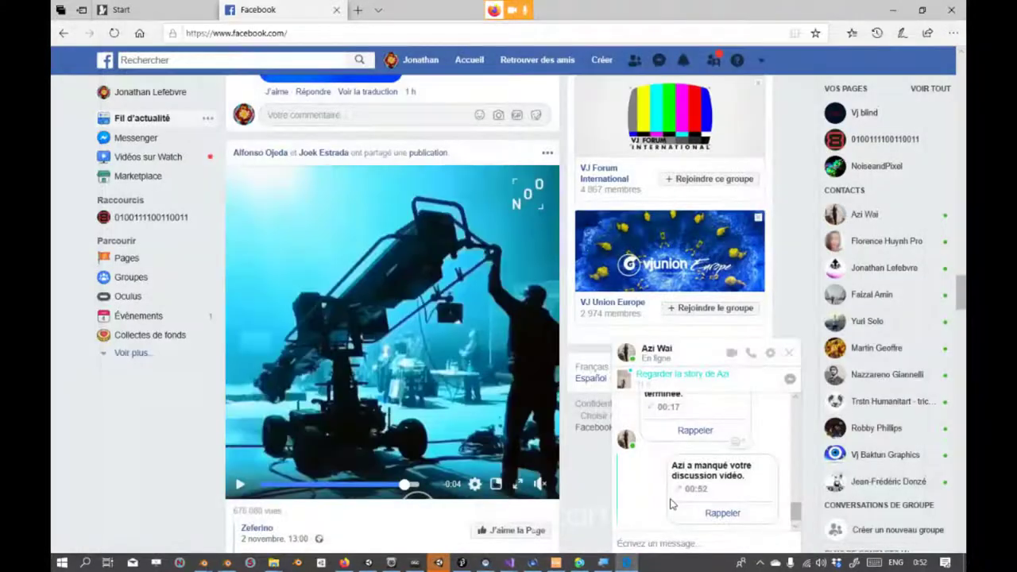
left_click(723, 513)
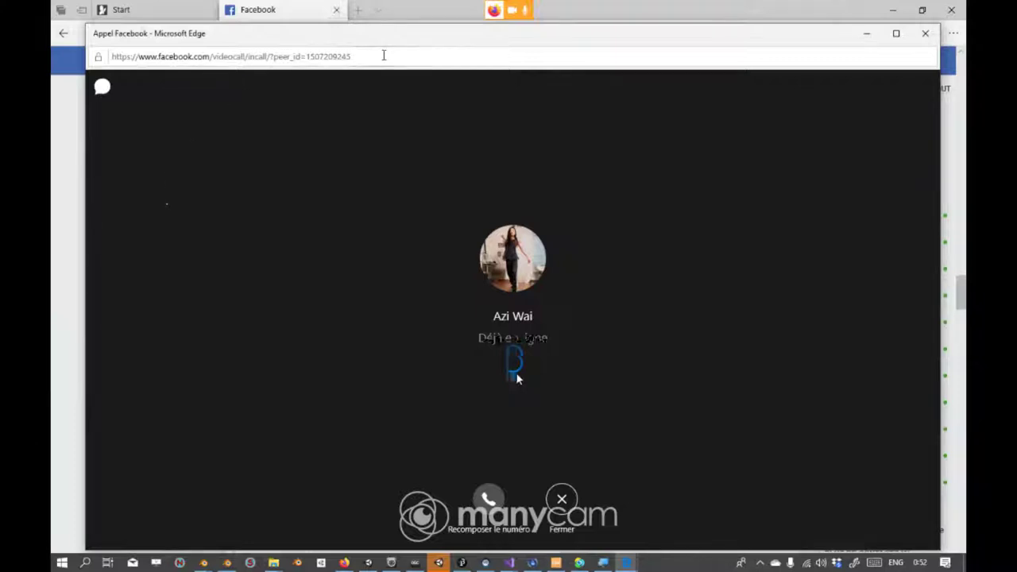
left_click(384, 55)
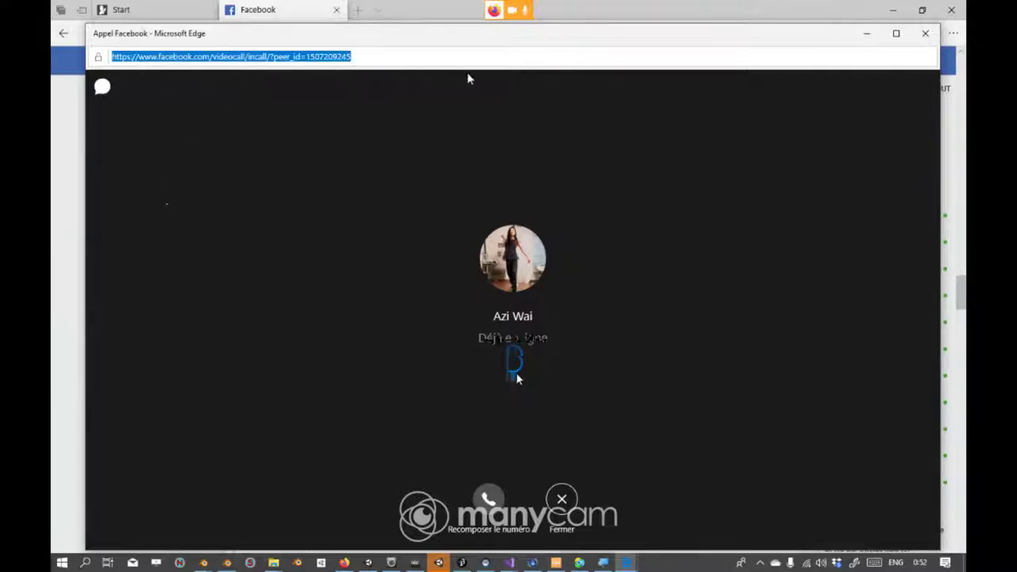
left_click(929, 35)
Step: Try answering the incoming video call from Firefox's Facebook tab with OBS-Camera and Microphone (HD Pro Webcam C920) allowed, and close the call window
key("alt+Tab")
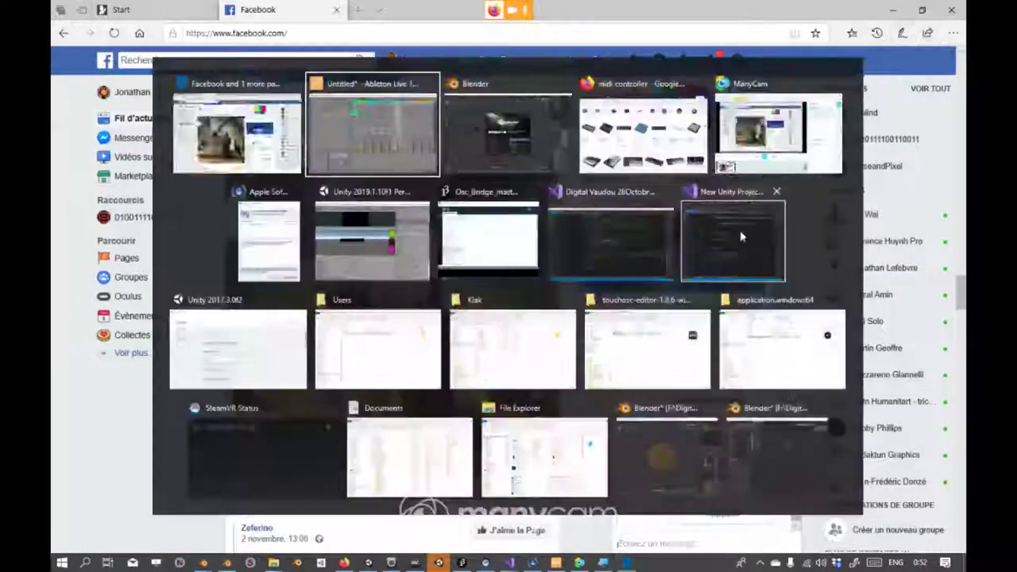
key("alt+Tab")
key("alt+Tab")
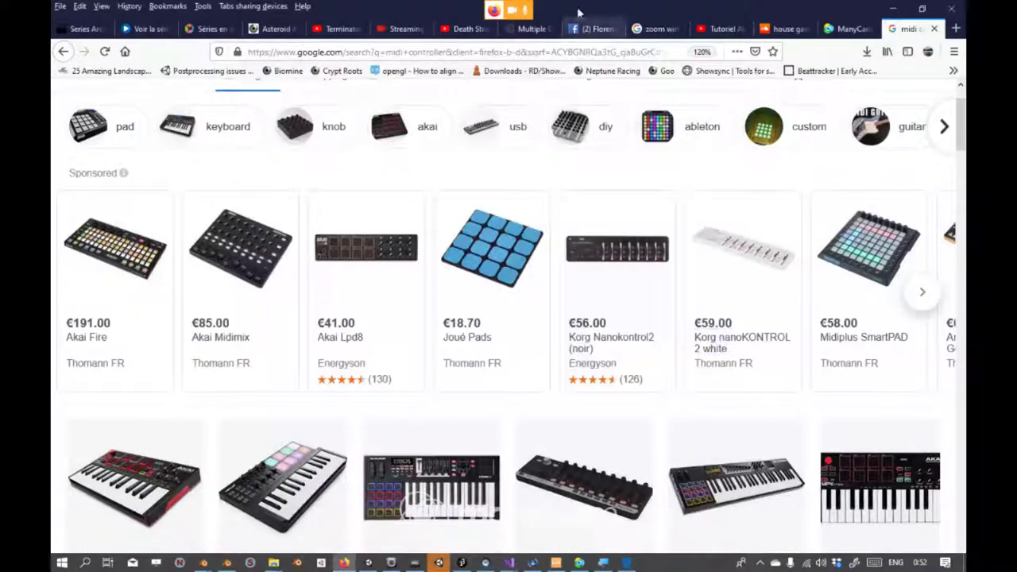
left_click(588, 28)
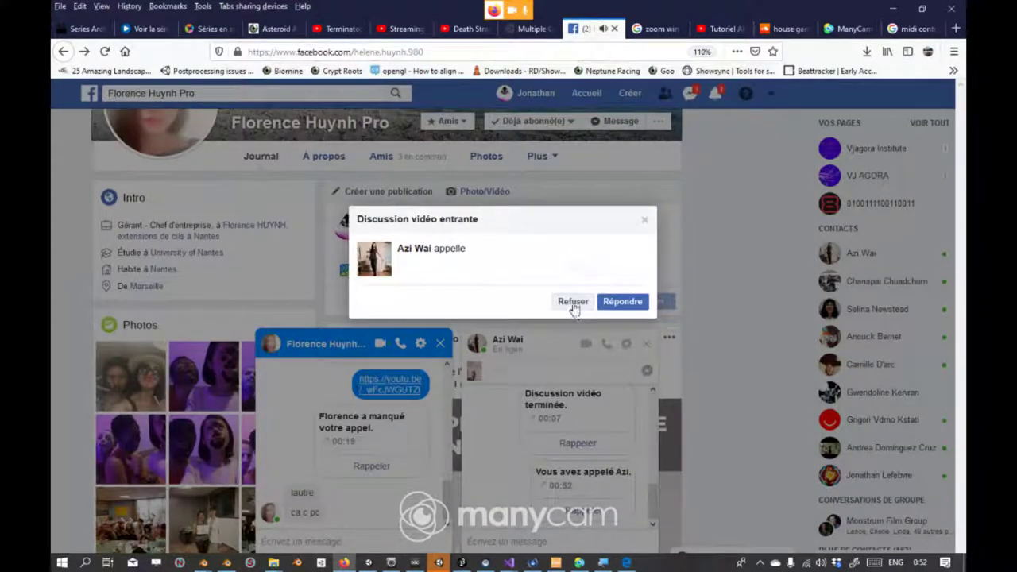
left_click(620, 302)
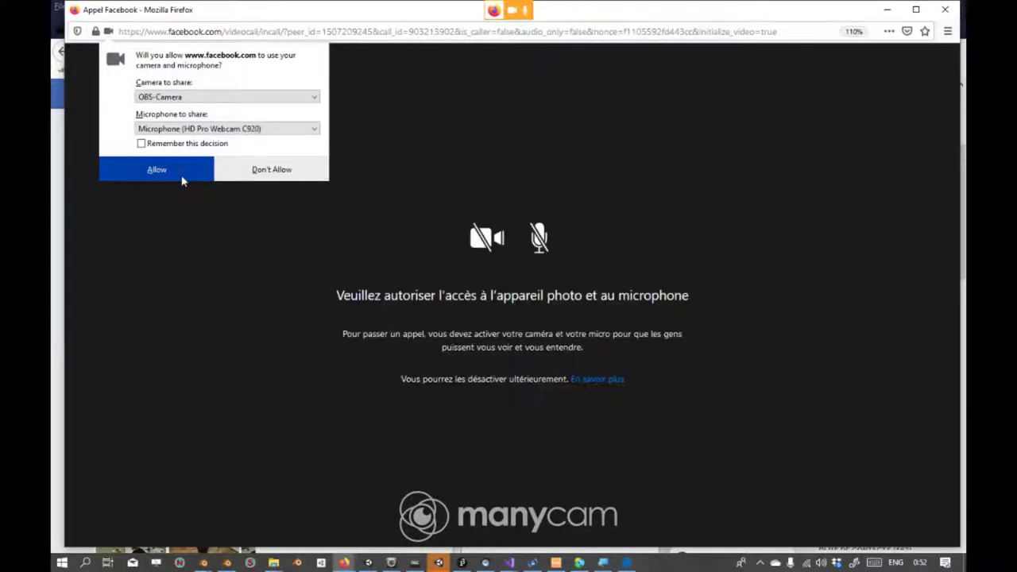
left_click(182, 179)
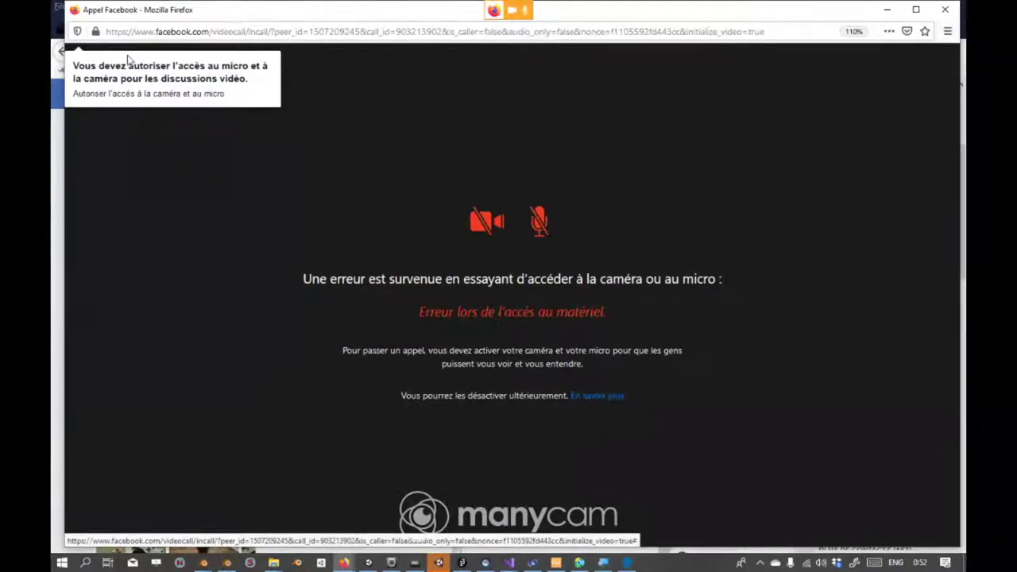
left_click(945, 10)
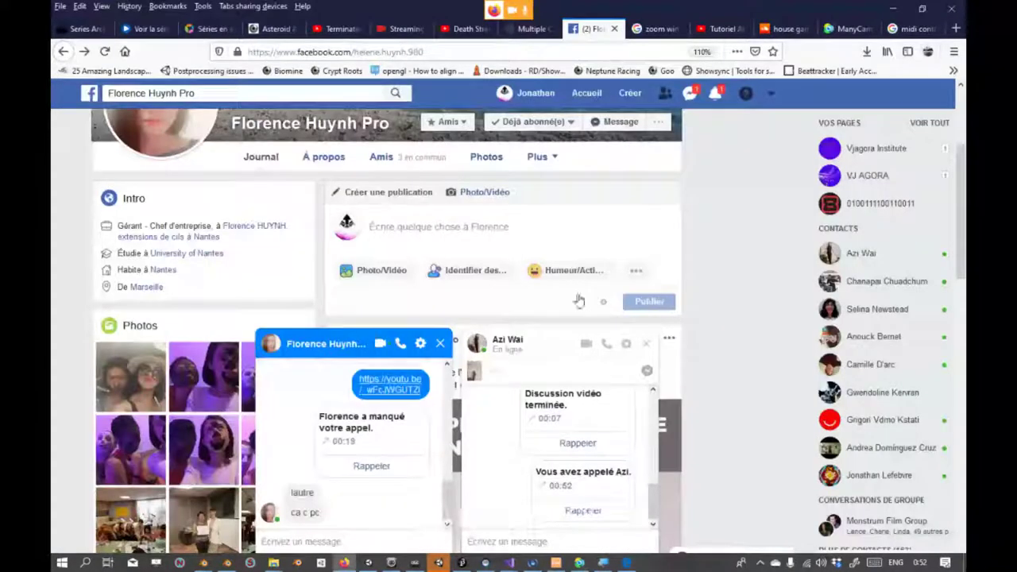
Step: Start an audio call to the contact from the Facebook chat in Firefox and allow microphone access
left_click(606, 348)
left_click(606, 348)
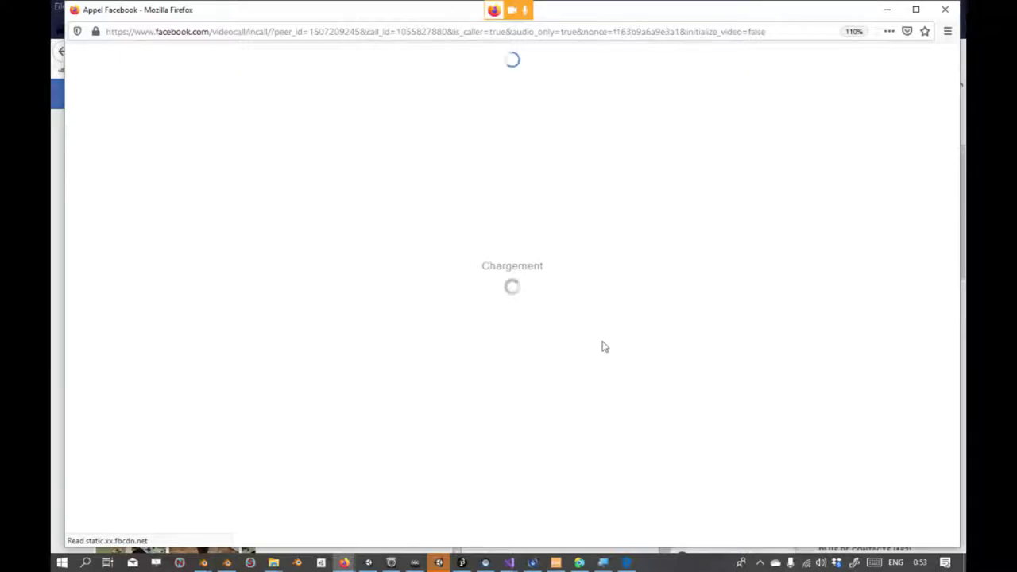
left_click(183, 140)
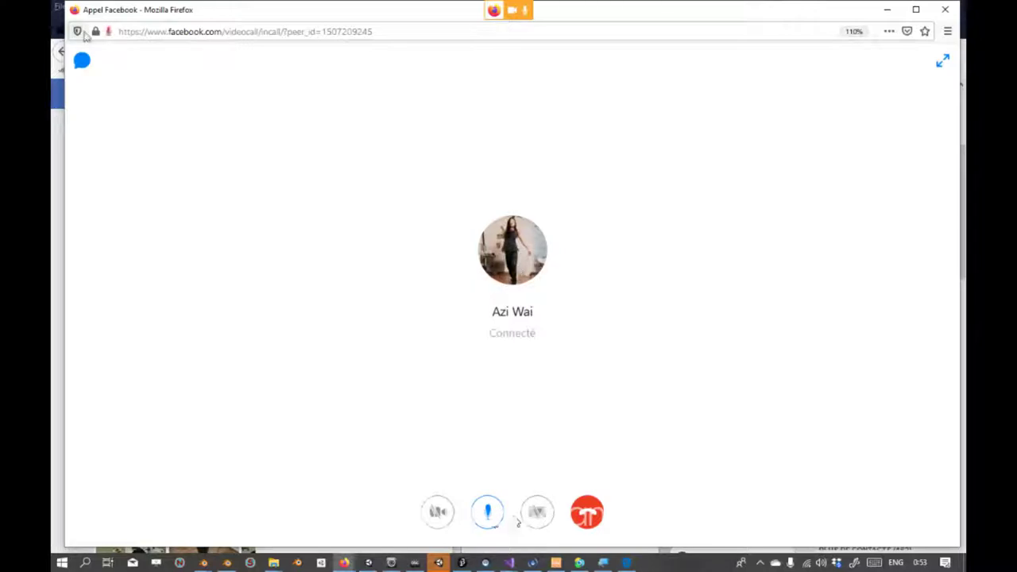
double_click(112, 31)
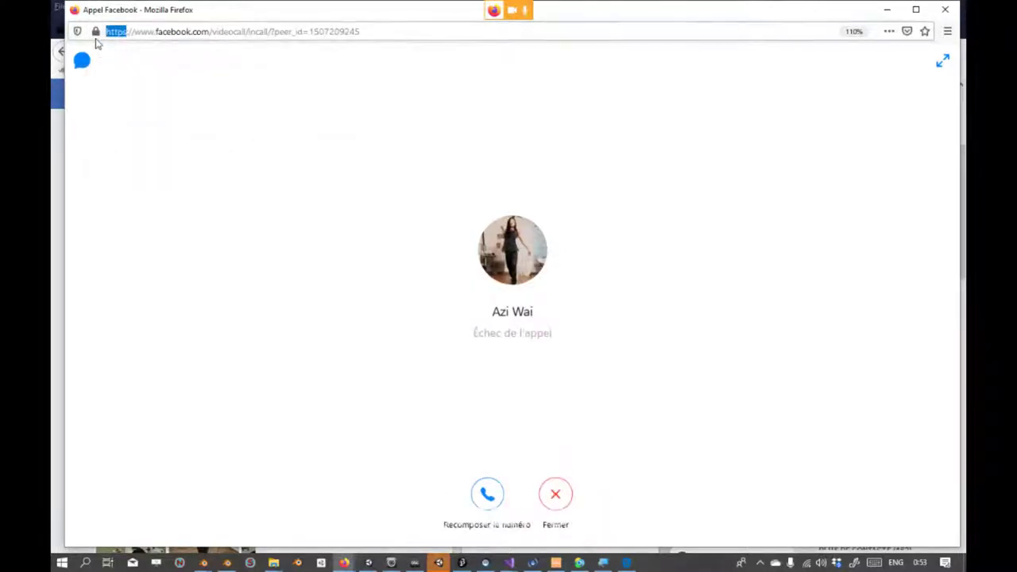
left_click(95, 32)
left_click(77, 32)
left_click(77, 32)
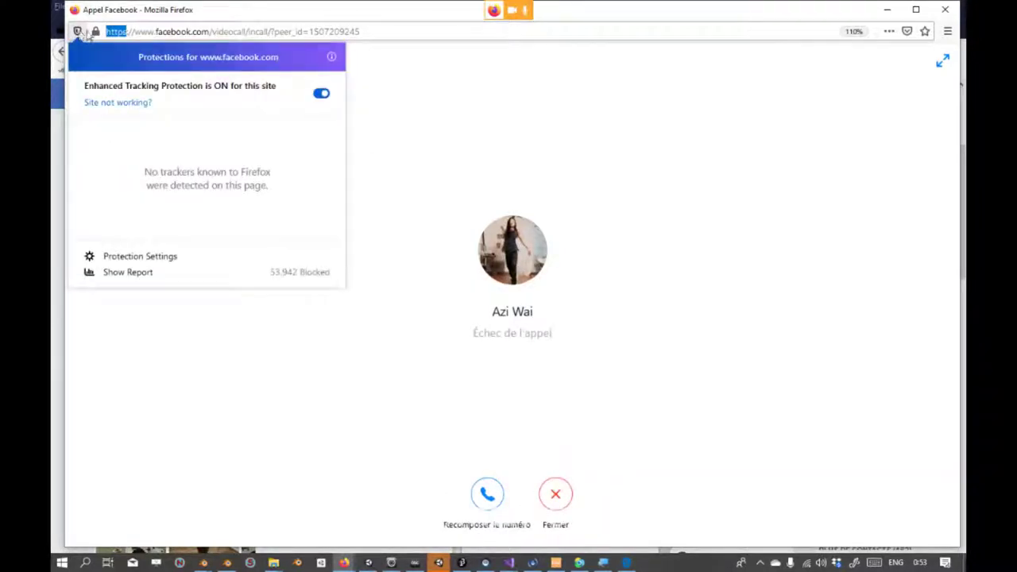
left_click(95, 32)
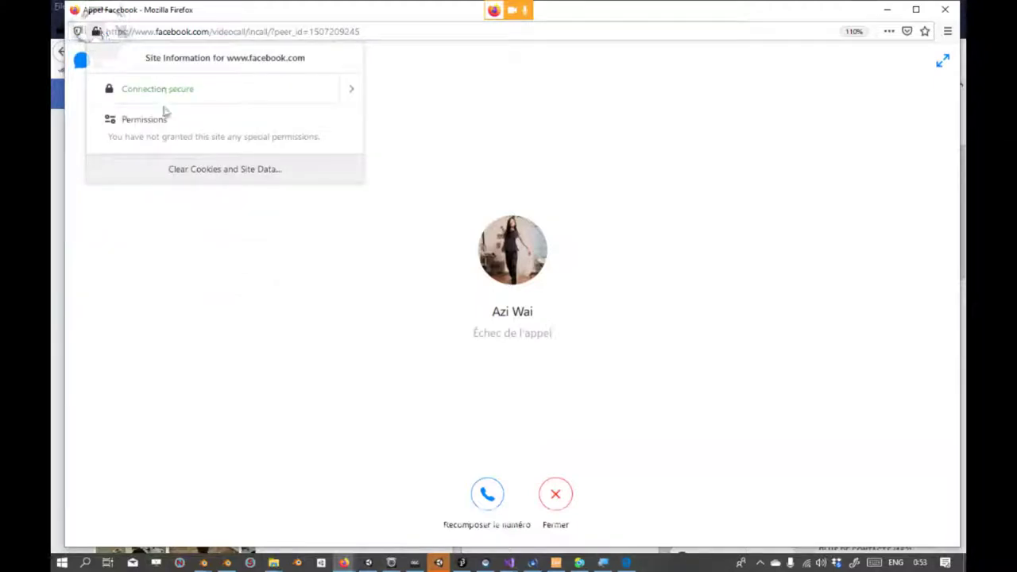
left_click(946, 10)
left_click(945, 9)
Step: Cycle through the open windows to ManyCam and switch to Facebook in Microsoft Edge for the video call
key("alt+Tab")
key("alt+Tab")
key("alt+Tab")
key("alt+Tab")
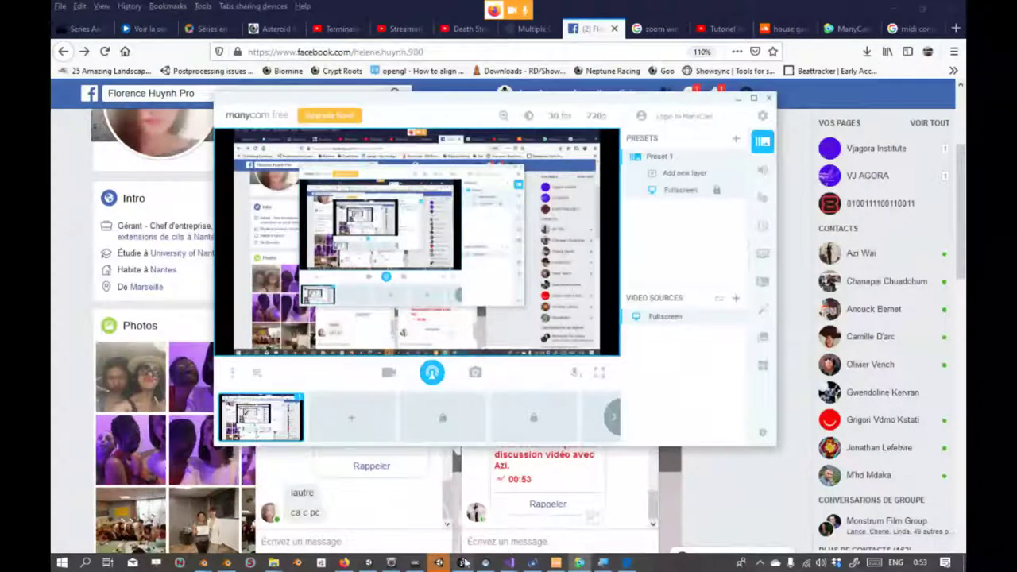
left_click(627, 562)
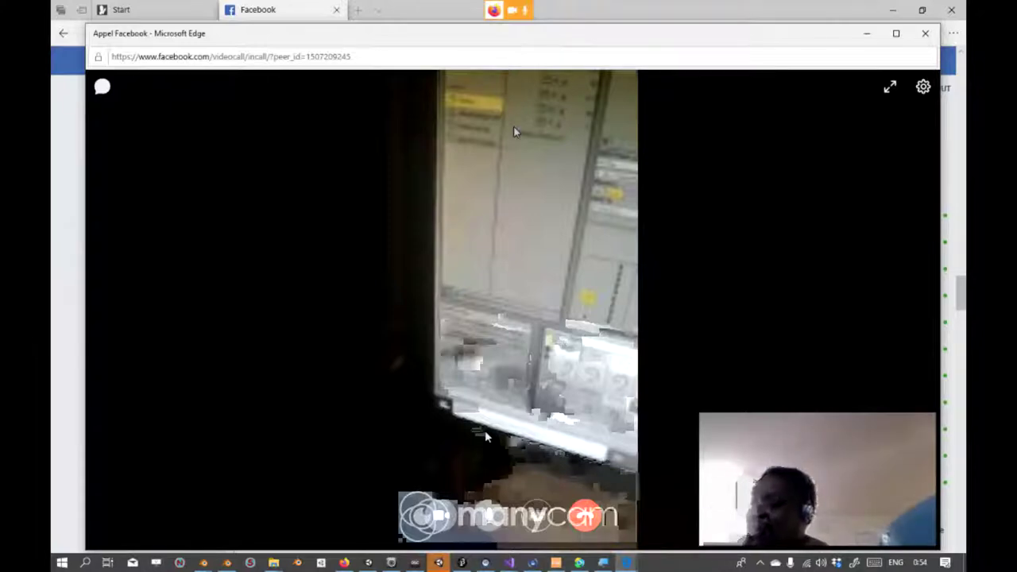
Step: Return to Ableton Live and clear the "grand" search from the browser so the full Packs list is shown
key("alt+Tab")
key("alt+Tab")
key("alt+Tab")
key("alt+Tab")
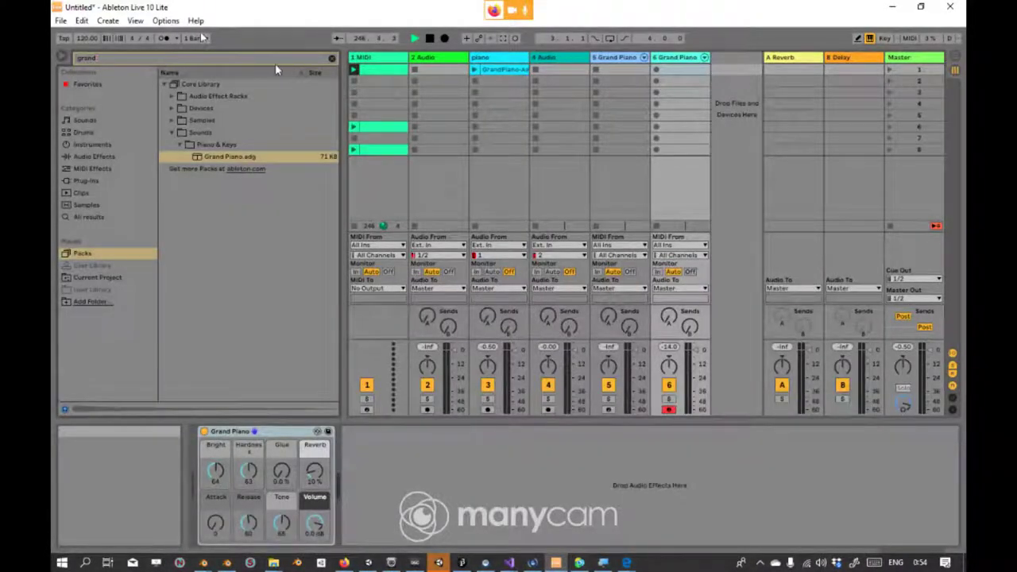
key("BackSpace")
key("BackSpace")
key("BackSpace")
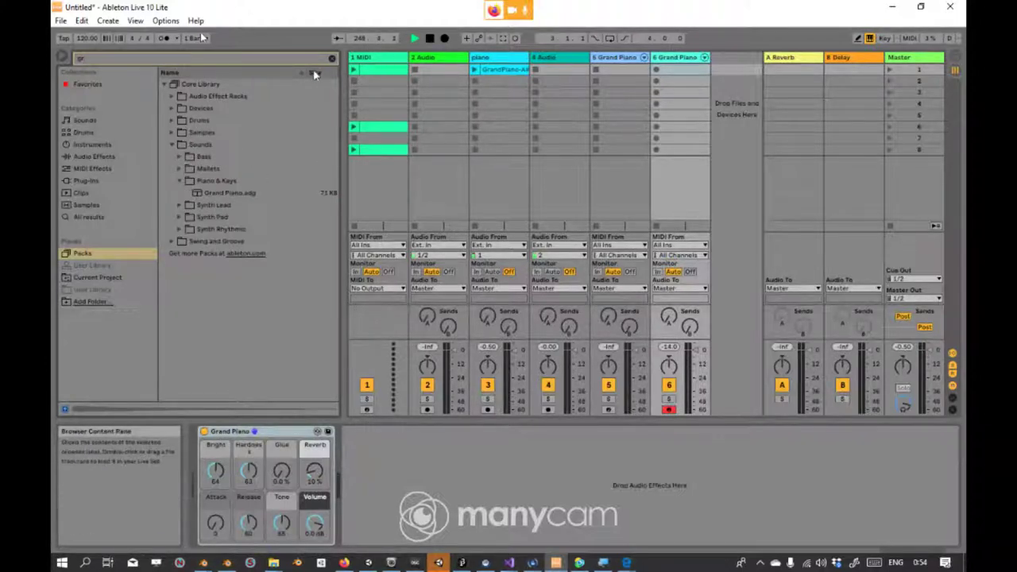
left_click(333, 58)
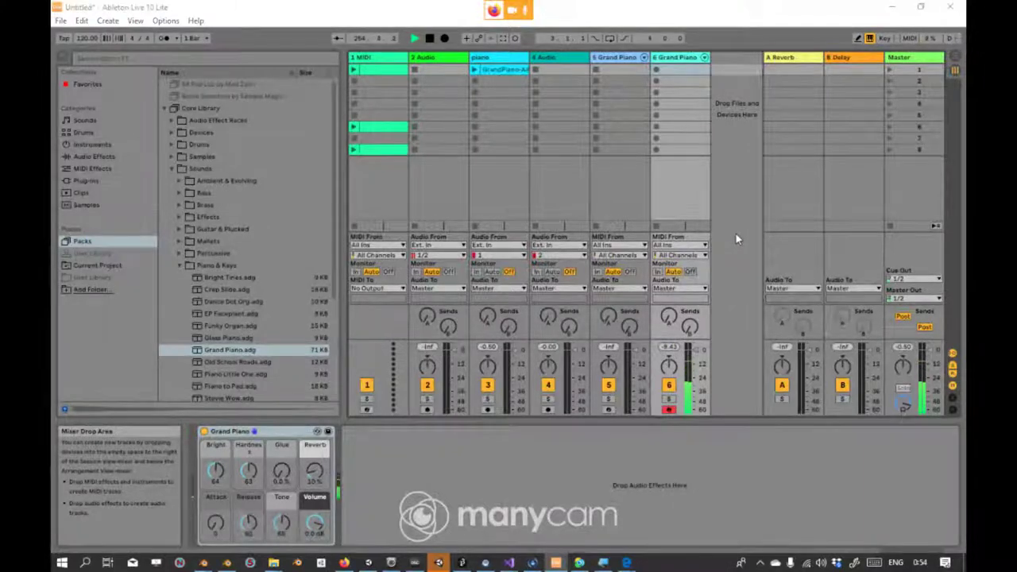
Step: Switch to the Edge call window, redial the contact, and answer the incoming video call on the Facebook page
key("alt+Tab")
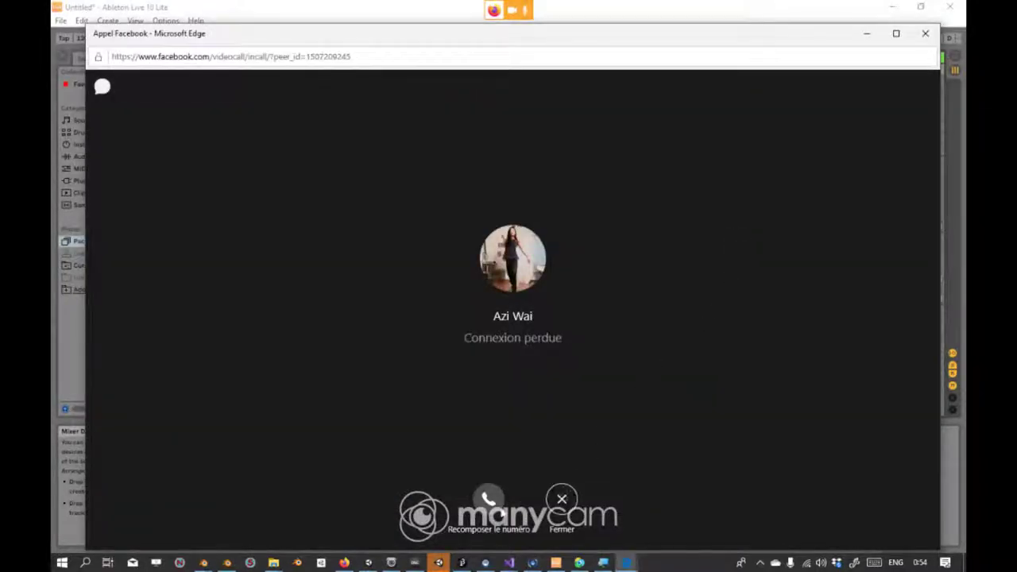
left_click(489, 503)
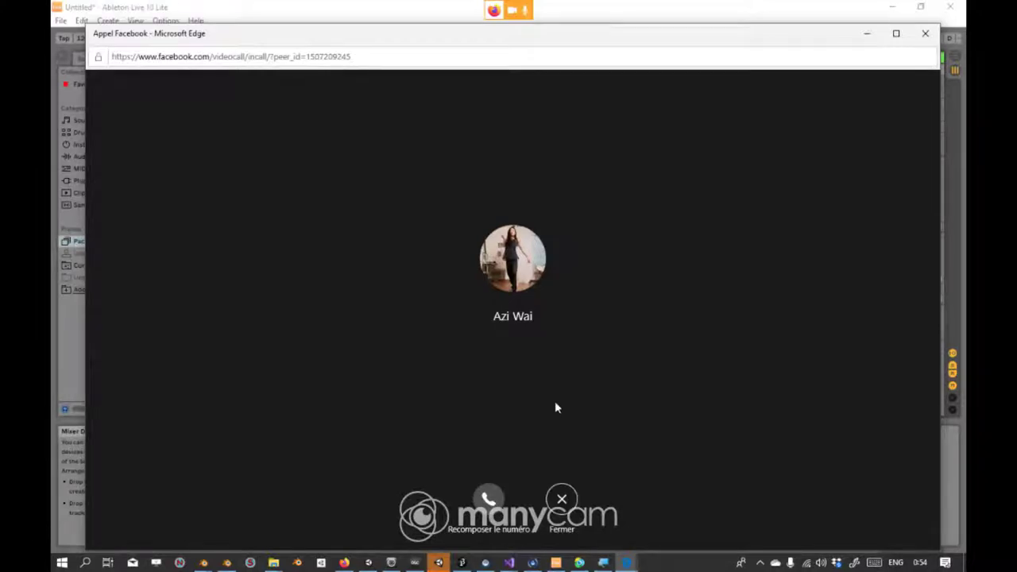
key("alt+Tab")
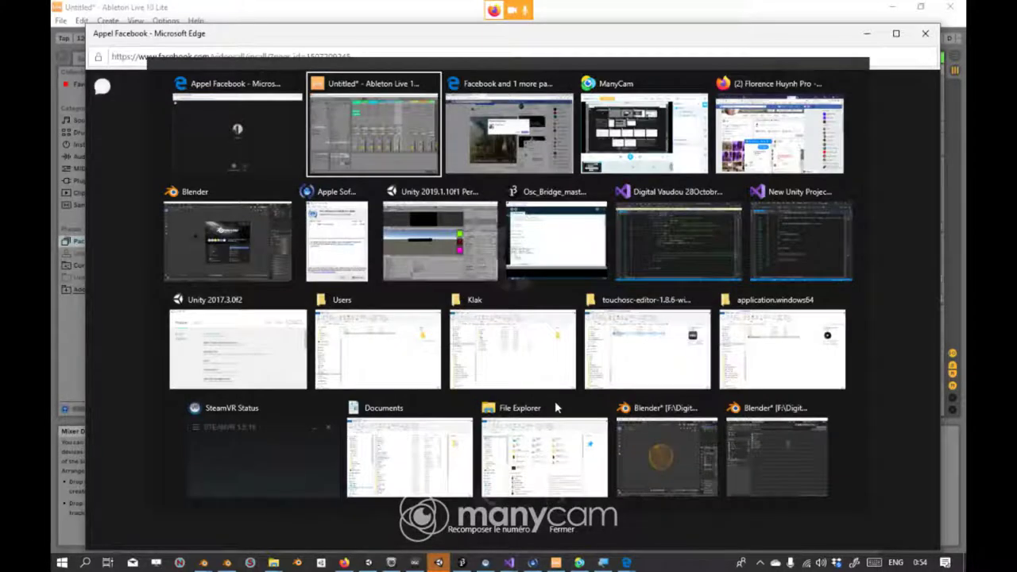
key("alt+Tab")
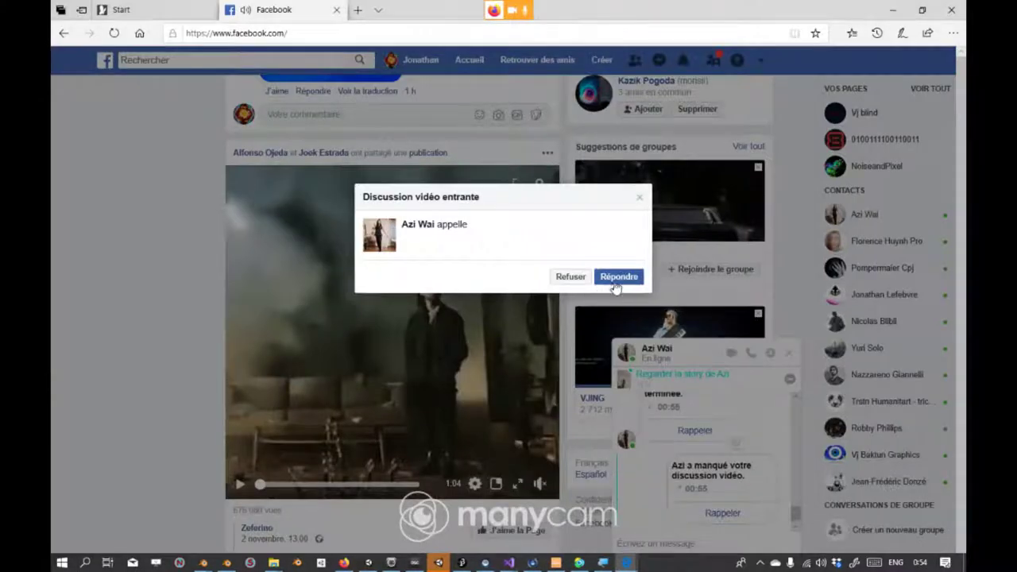
left_click(618, 285)
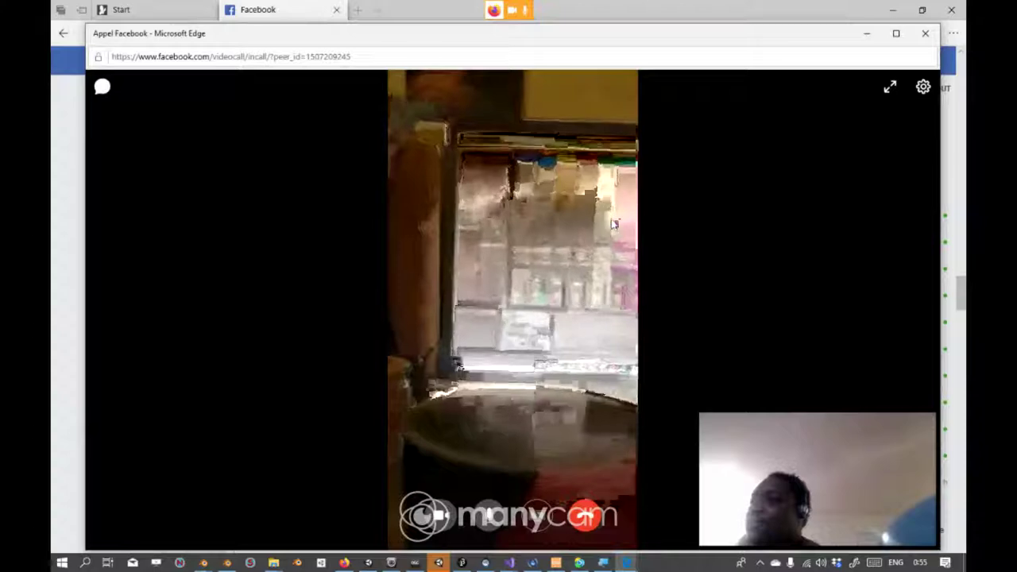
Step: Follow the contact's screen in the video call, switching between Ableton Live, Facebook and the call window, and return to Ableton Live
key("alt+Tab")
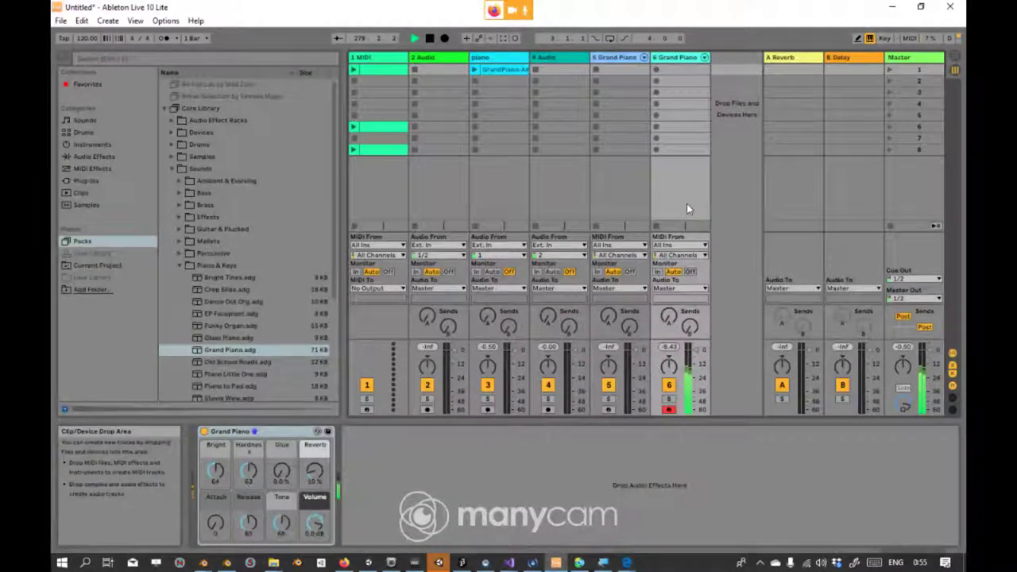
key("alt+Tab")
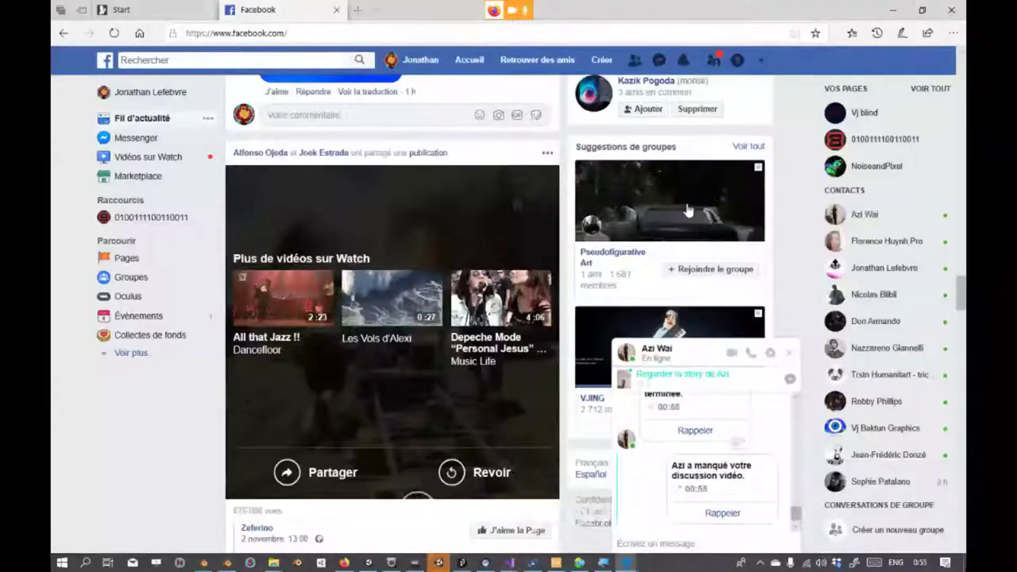
key("alt+Tab")
key("alt+Tab")
key("Tab")
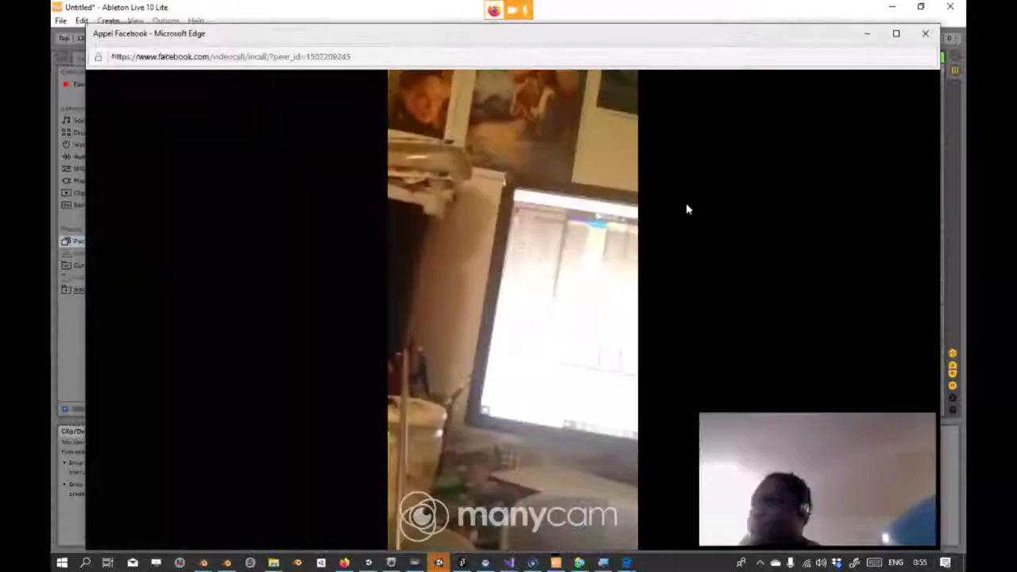
key("alt+Tab")
key("alt+Tab")
key("Tab")
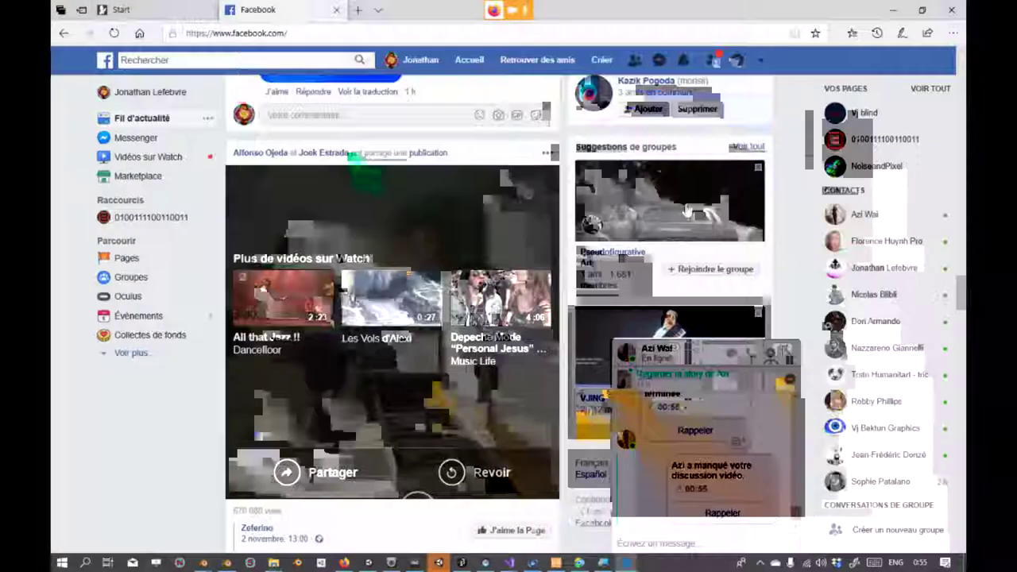
key("alt+Tab")
key("Tab")
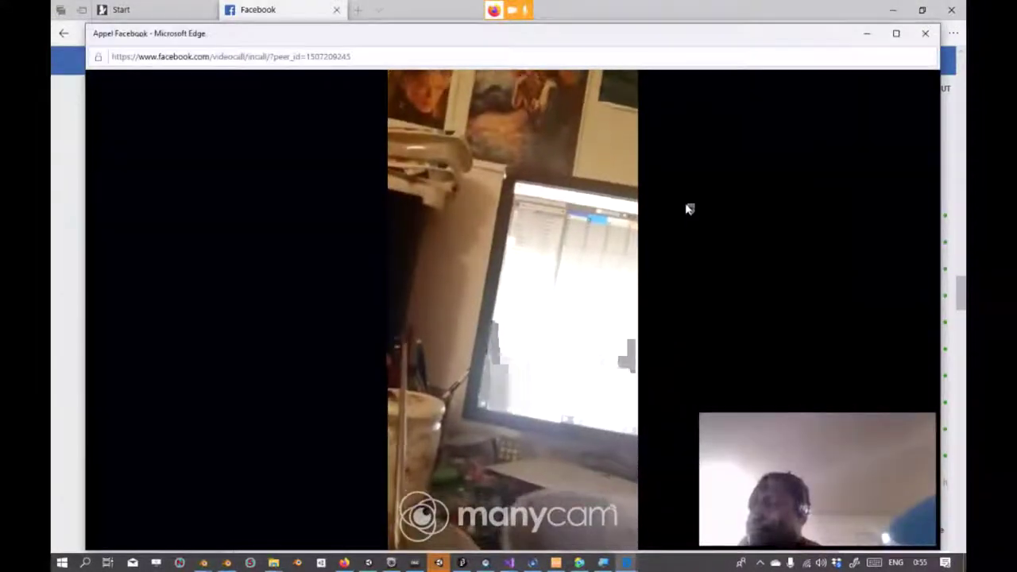
mouse_move(654, 230)
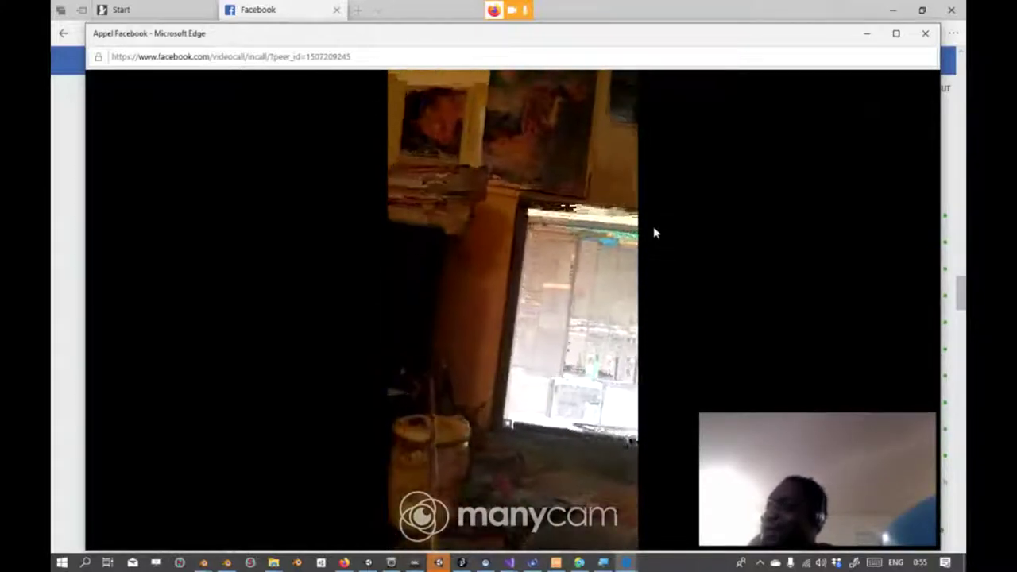
mouse_move(645, 311)
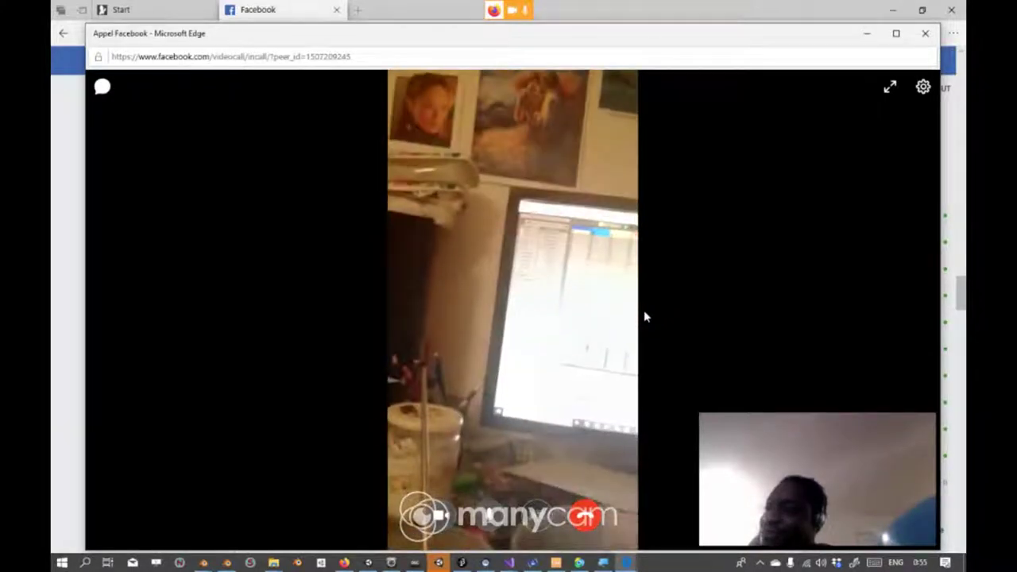
key("alt+Tab")
key("alt+Tab")
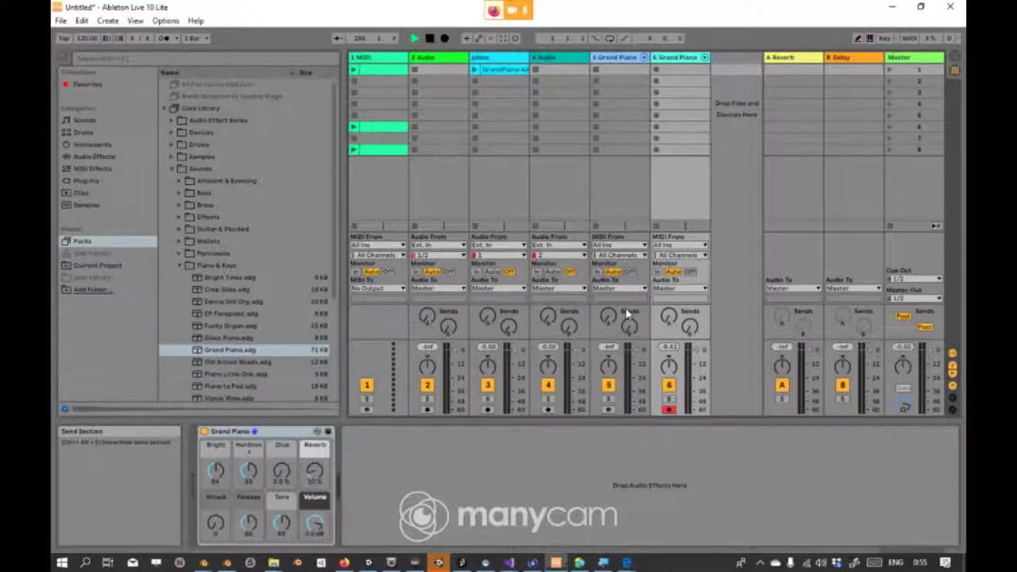
Step: Enable the computer MIDI keyboard and play a note on the armed 6 Grand Piano track
left_click(868, 40)
key("a")
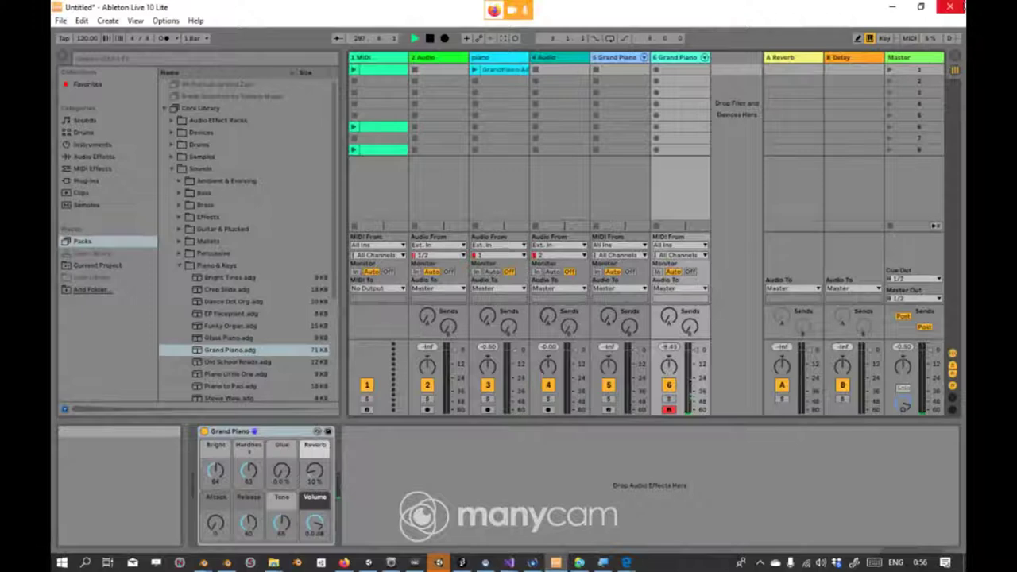
Step: Switch to Firefox and search the web for "midi ableton" in a new tab
key("alt+Tab")
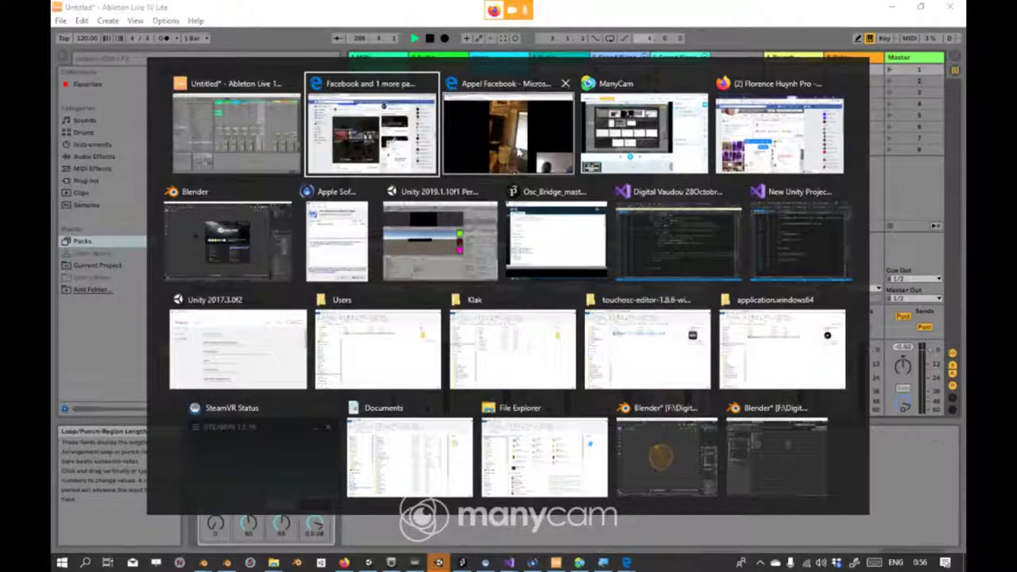
key("alt+Tab")
key("alt+Tab")
key("alt+Tab")
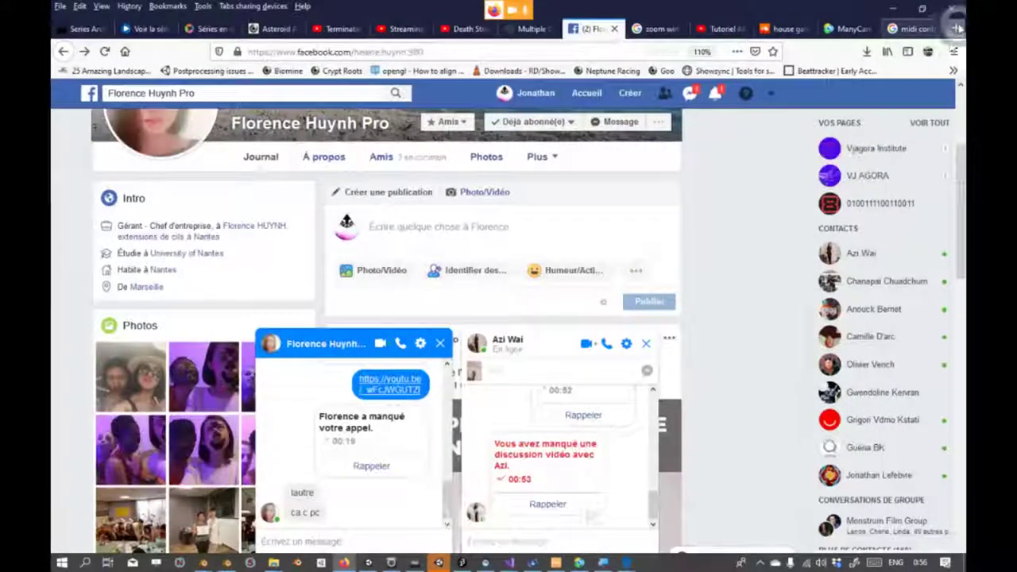
left_click(957, 29)
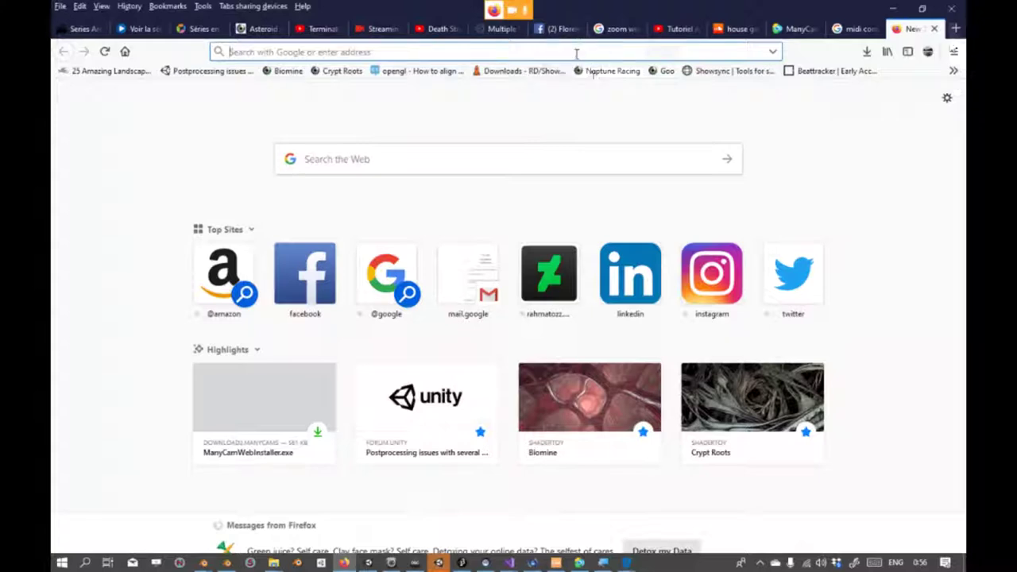
type("midi abl")
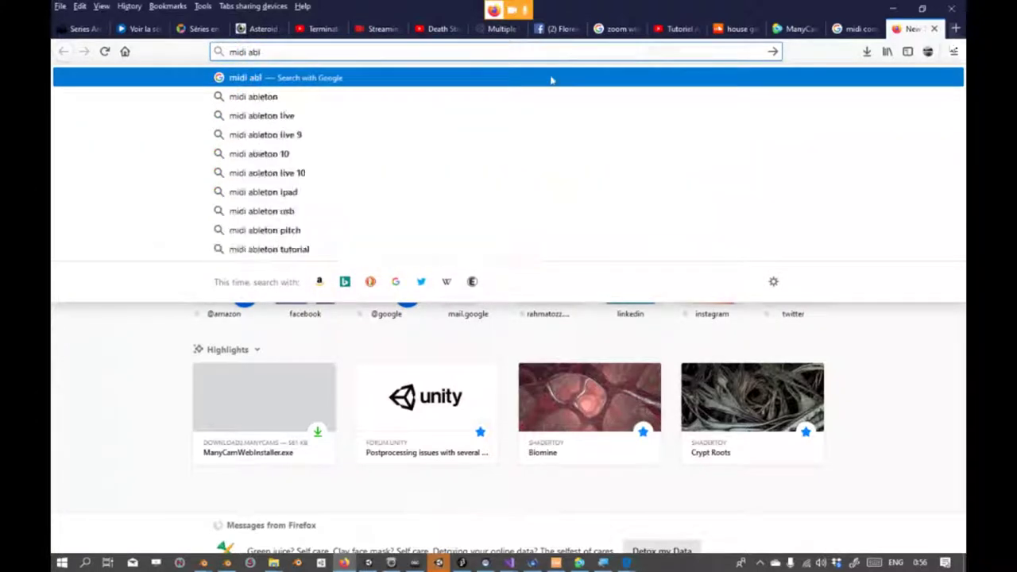
type("eton")
key("Return")
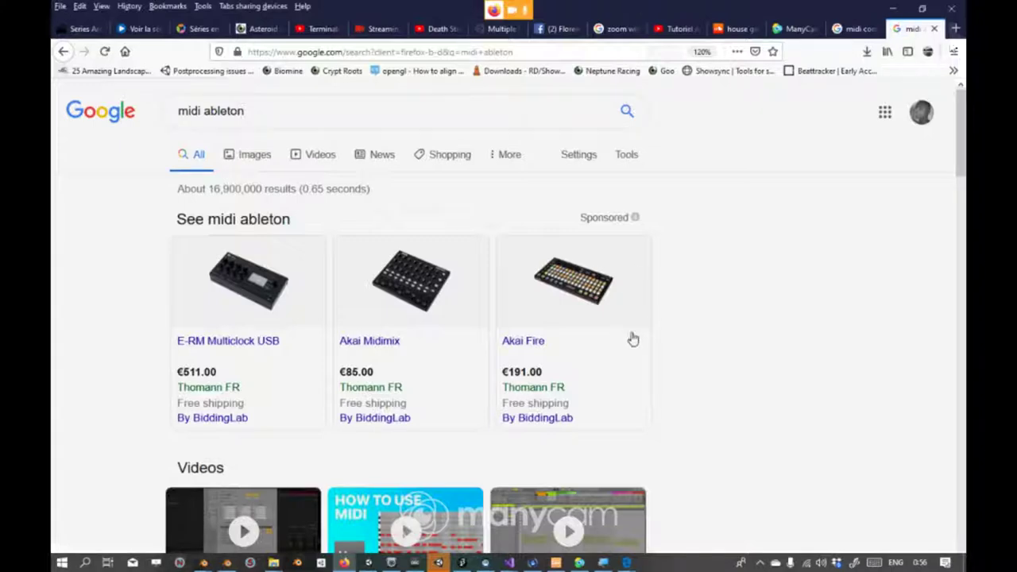
Step: Switch to the Facebook call window in Edge to view the contact's screen, then minimize it to get back to Ableton Live
key("alt+Tab")
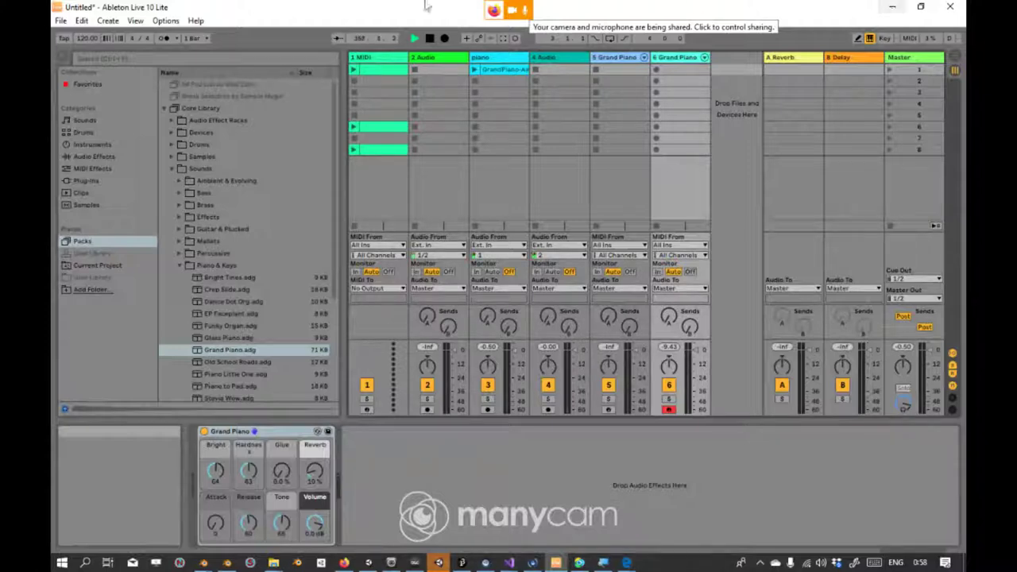
key("alt+Tab")
key("alt+Tab")
key("alt+Tab")
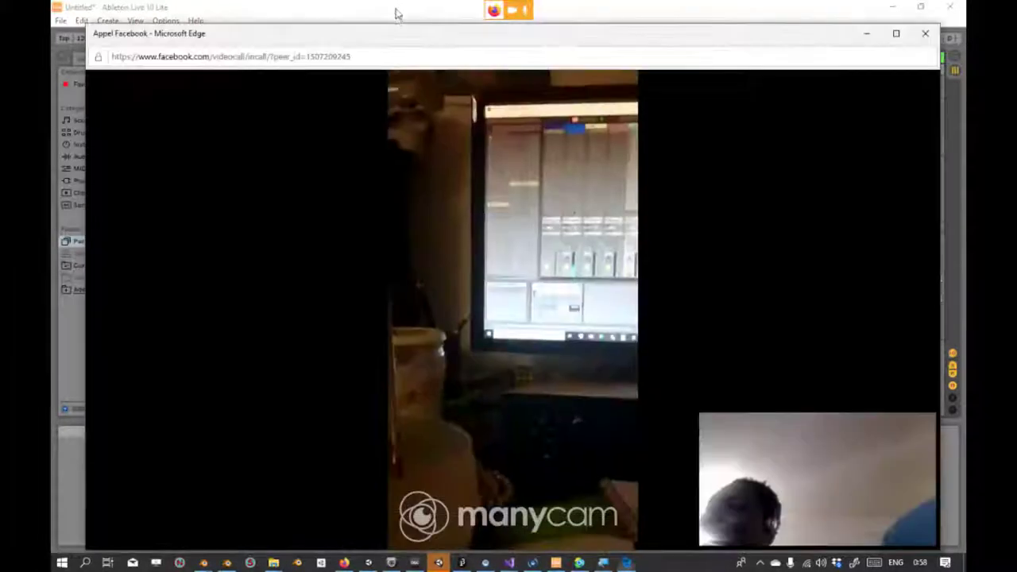
mouse_move(426, 161)
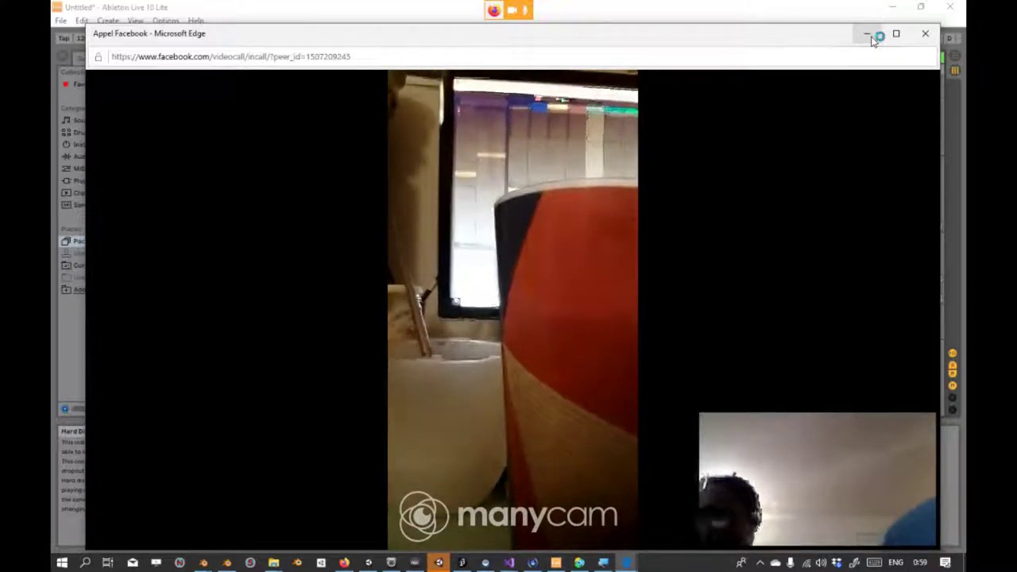
mouse_move(811, 177)
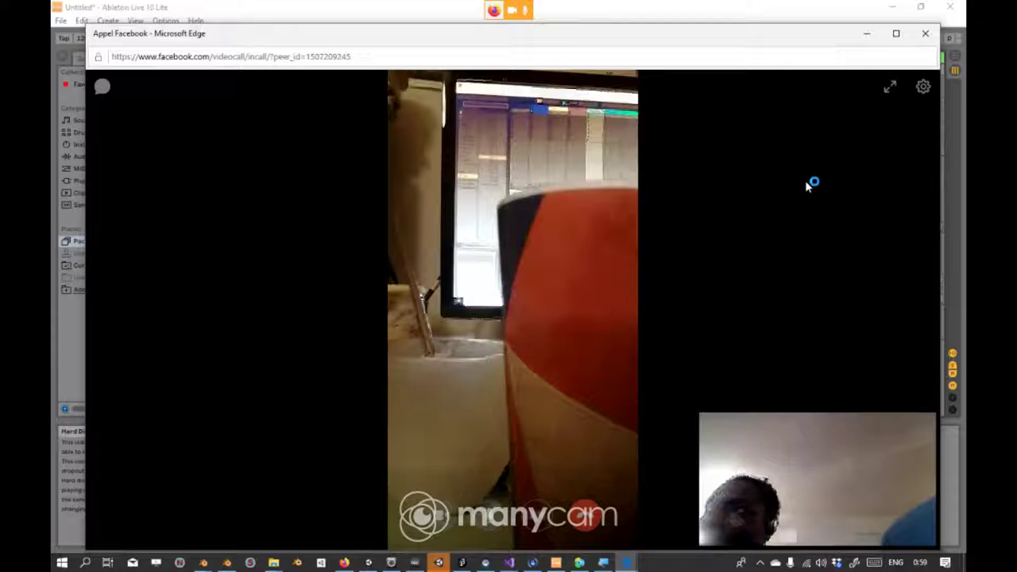
left_click(867, 33)
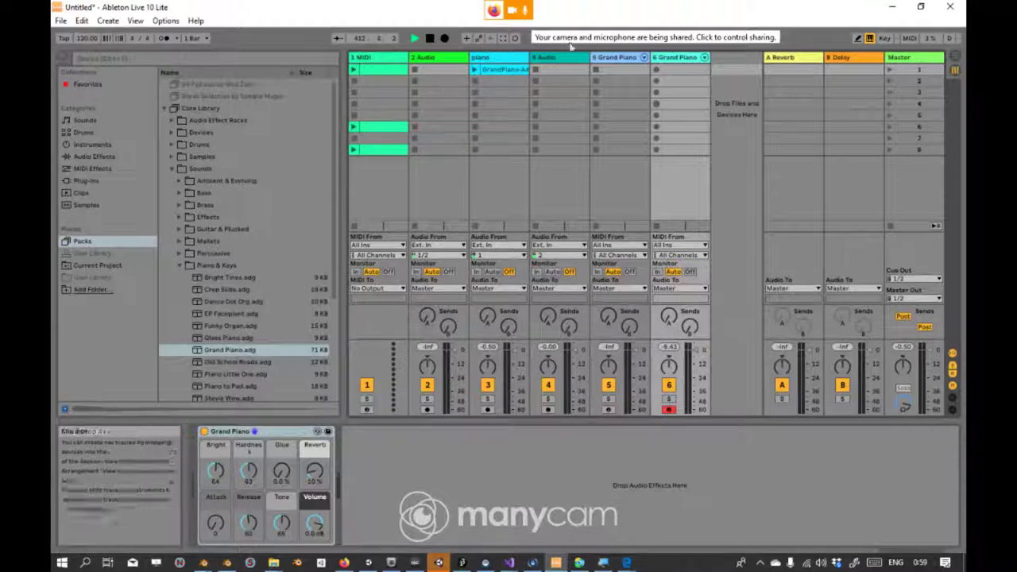
Step: Select the first clip slot of the 6 Grand Piano track and switch through Facebook to the Edge call window
left_click(669, 74)
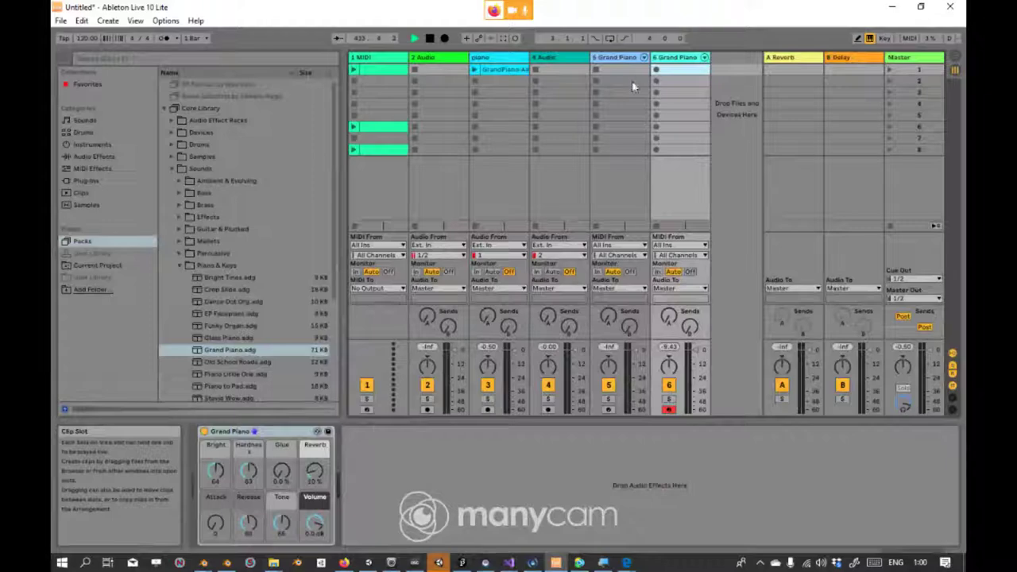
key("alt+Tab")
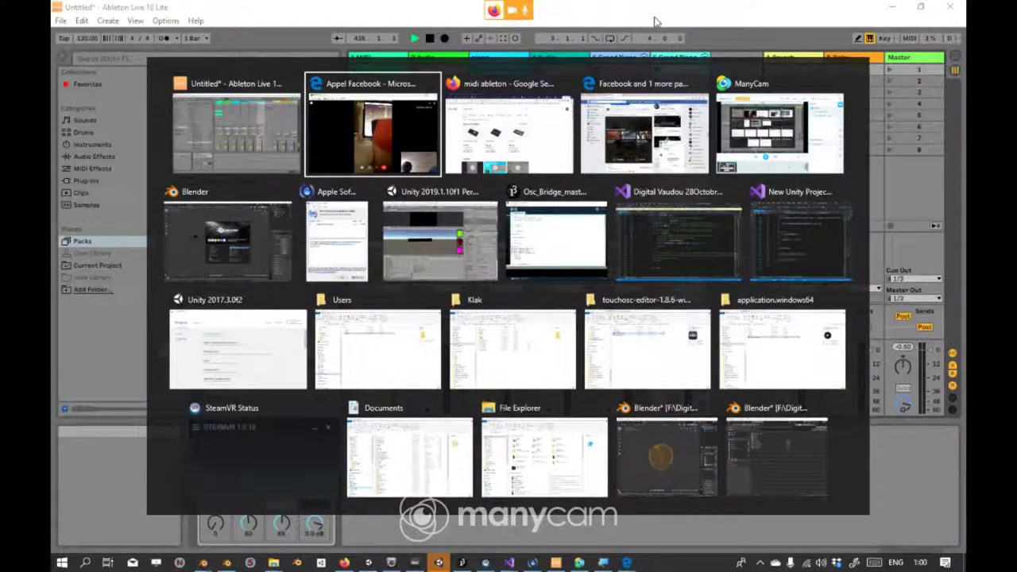
key("Escape")
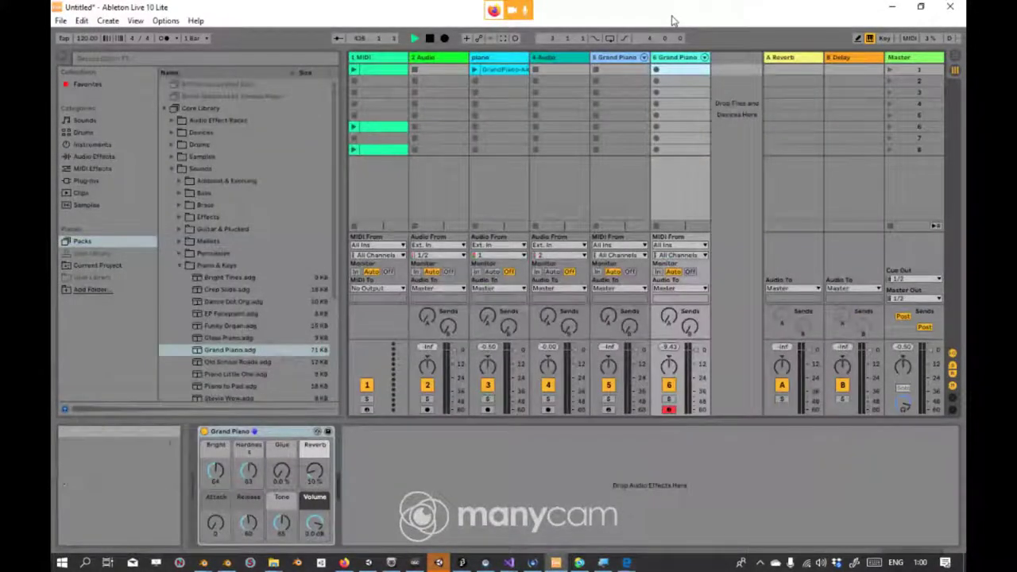
key("alt+Tab")
key("alt+Tab")
key("alt+Tab")
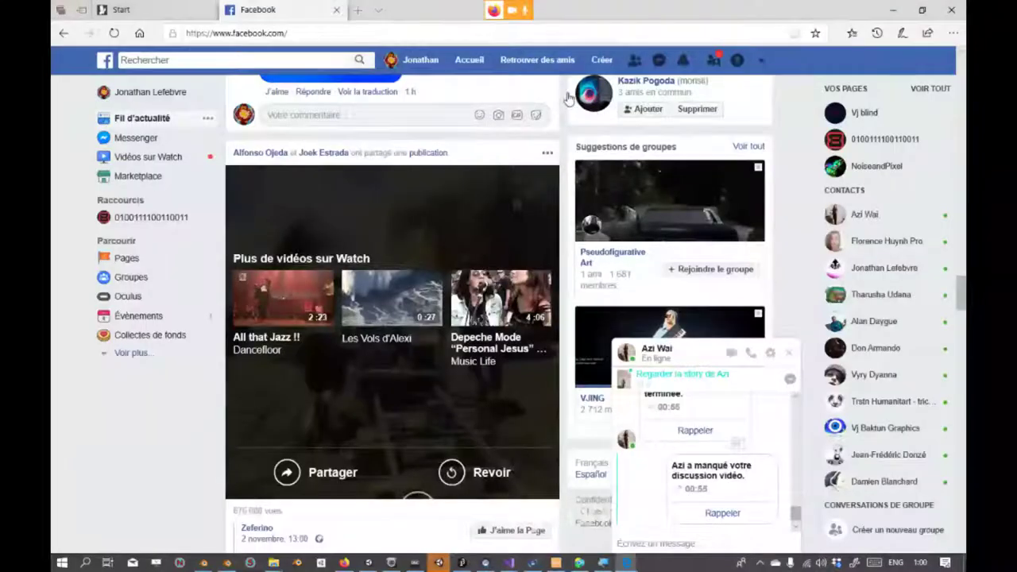
key("alt+Tab")
key("alt+Tab")
key("alt+Tab")
key("alt+Tab")
key("alt+Tab")
key("alt+Tab")
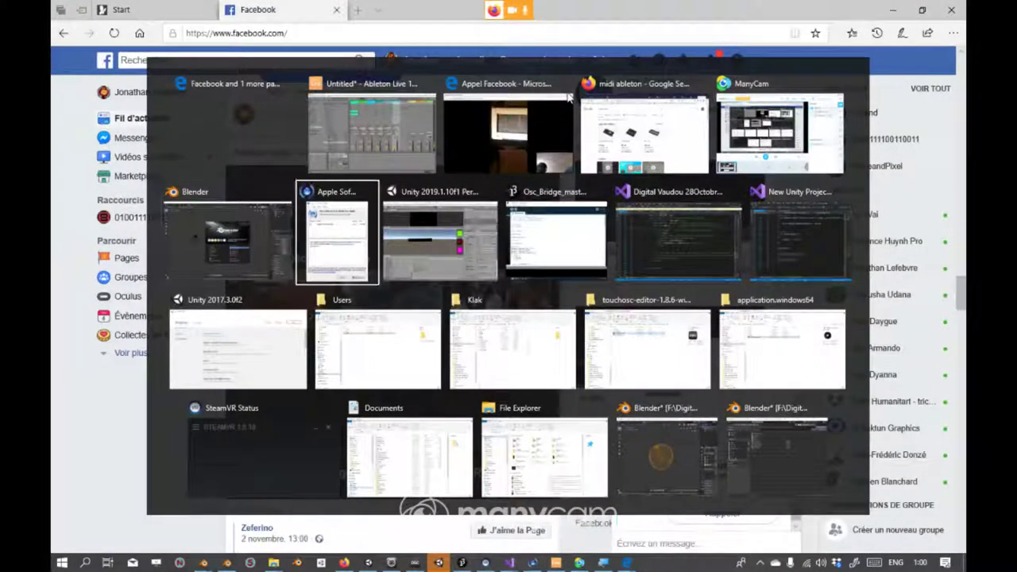
key("alt+Tab")
left_click(569, 97)
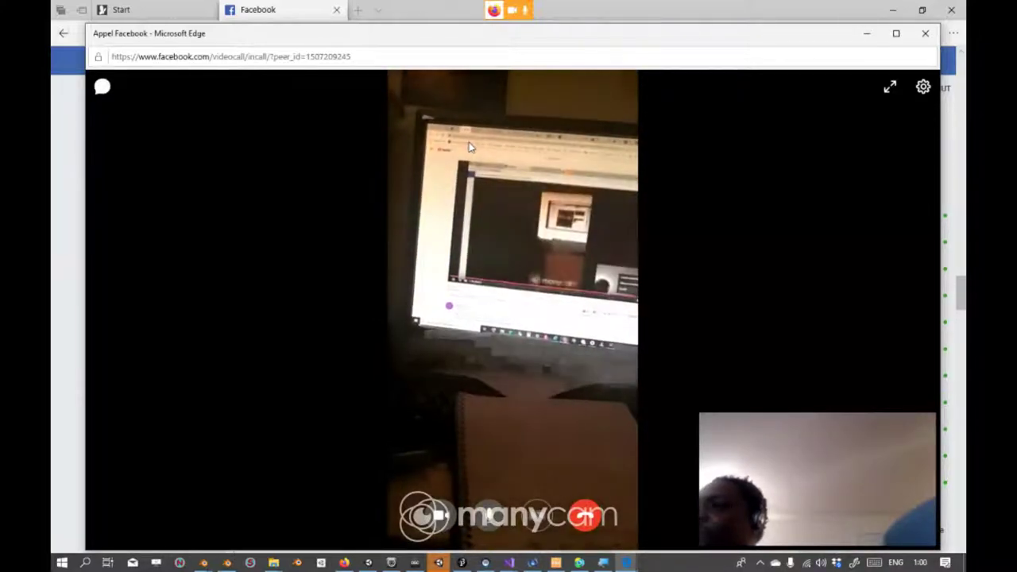
Step: Leave the call window for the Firefox search results and return to Ableton Live
key("alt+Tab")
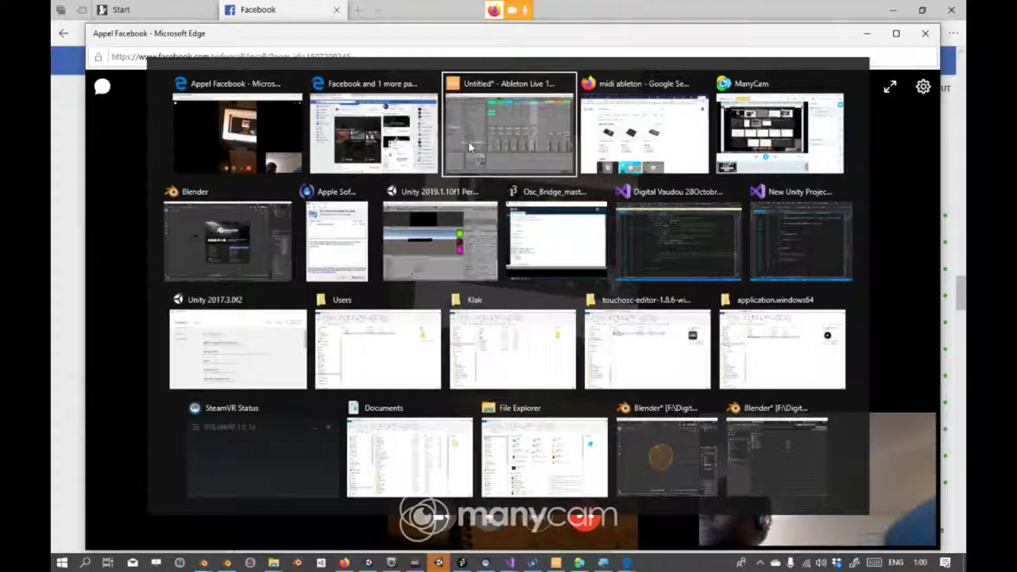
key("alt+Tab")
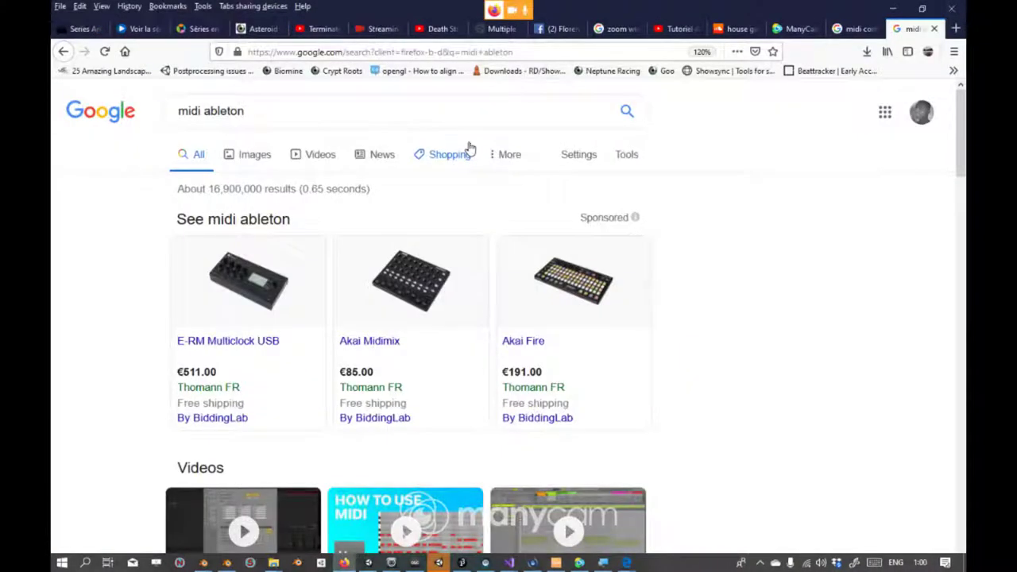
key("alt+Tab")
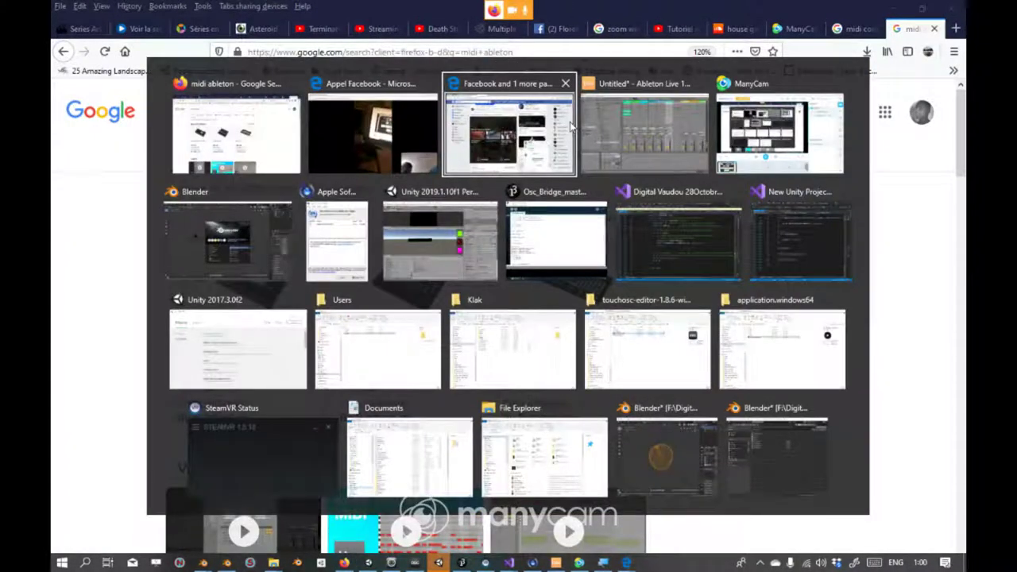
key("alt+Tab")
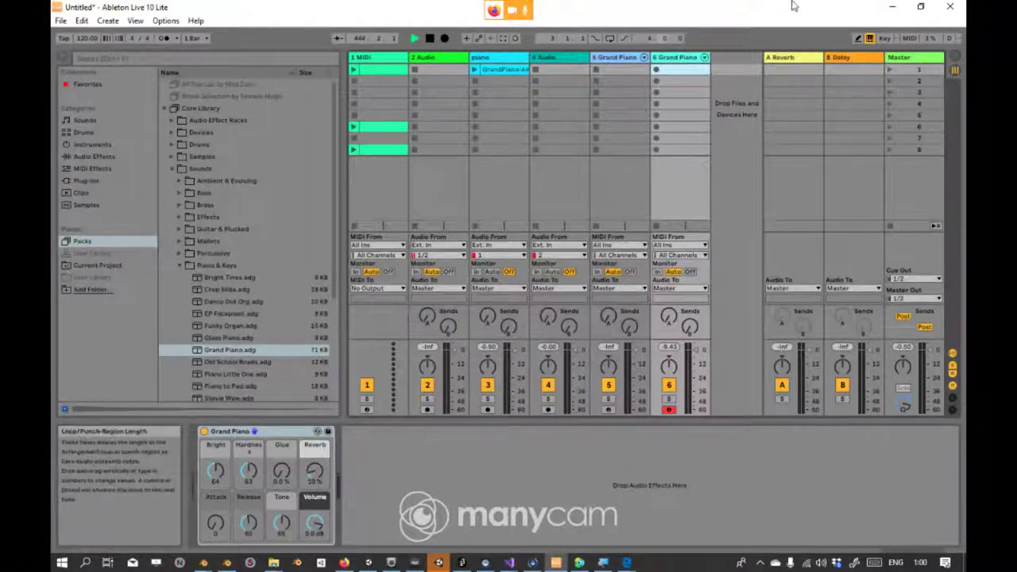
Step: Record a trial clip in the first slot of the 6 Grand Piano track, stop it, and delete it
left_click(657, 72)
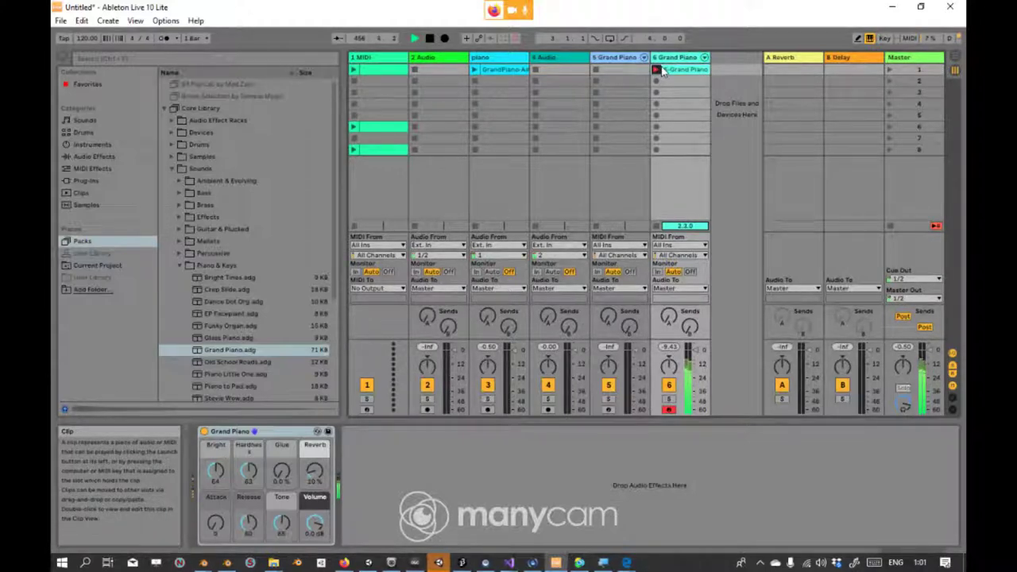
left_click(662, 70)
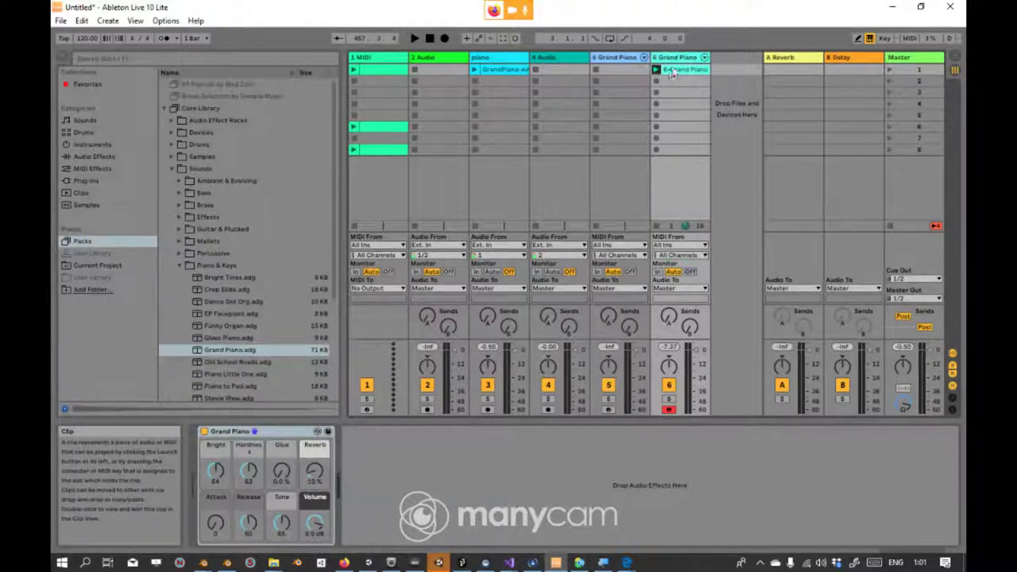
key("Delete")
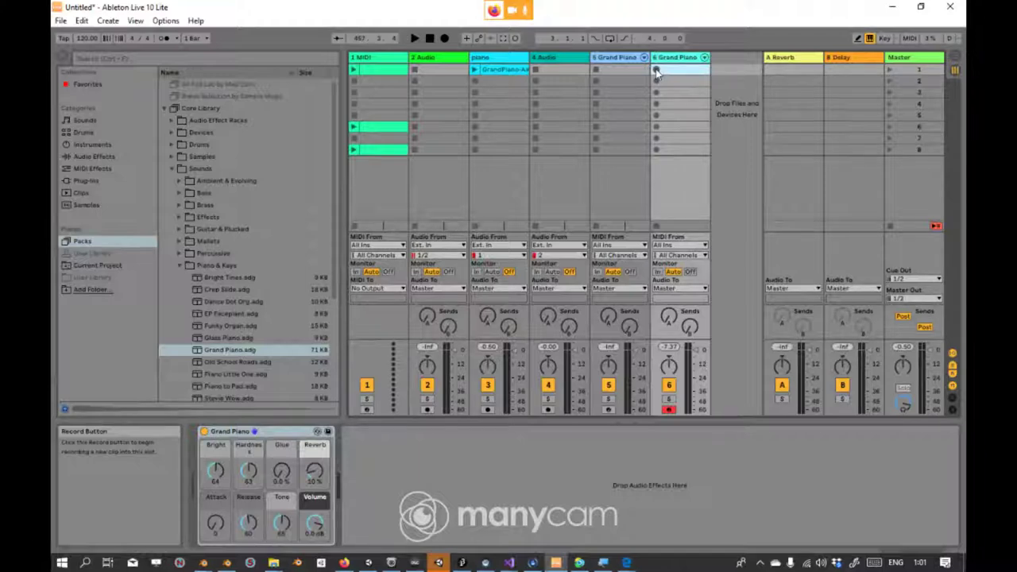
Step: Record new clips in the first and second slots of the 6 Grand Piano track and play back the second one
left_click(655, 70)
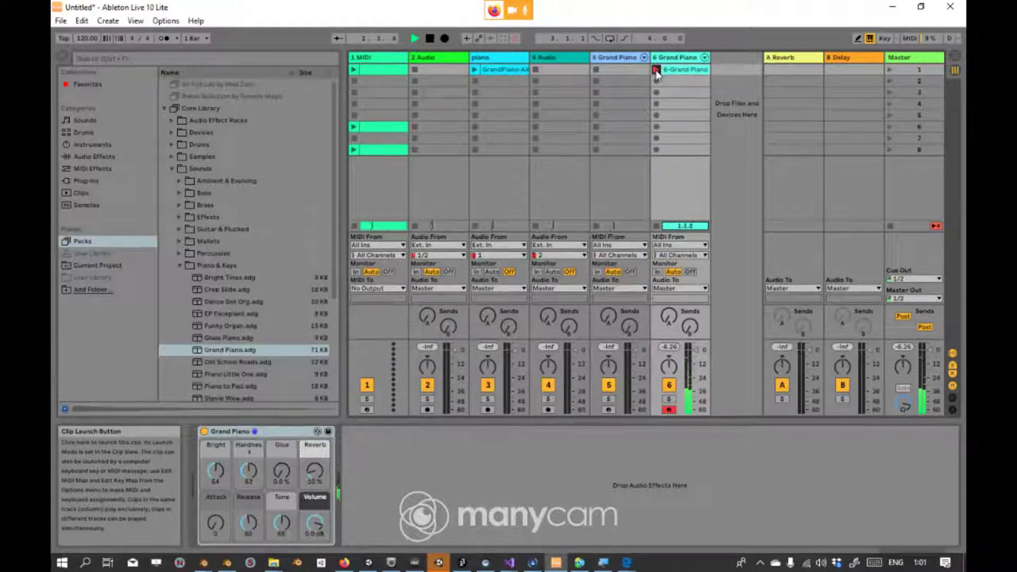
key("space")
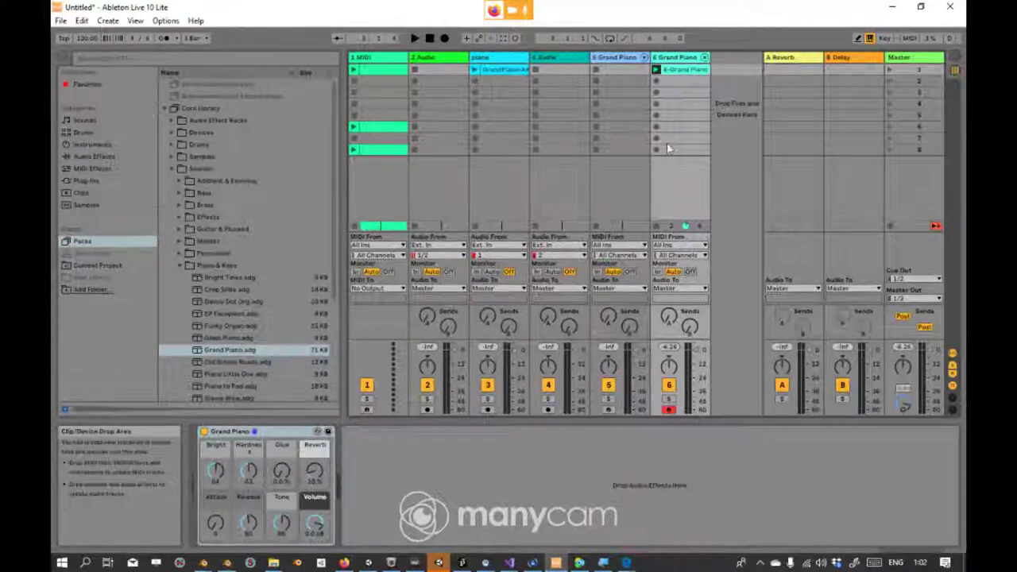
left_click(656, 80)
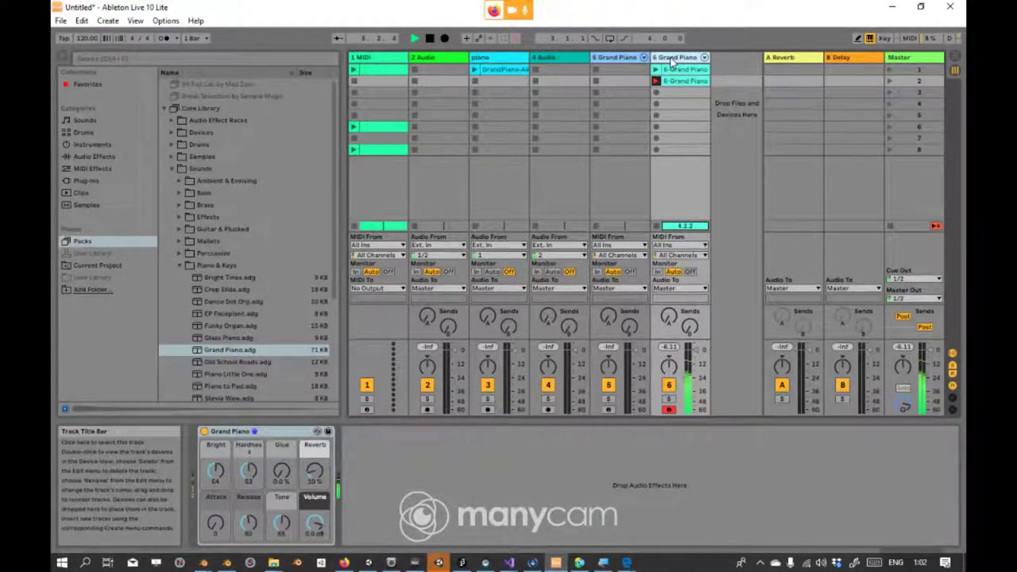
key("space")
key("ctrl")
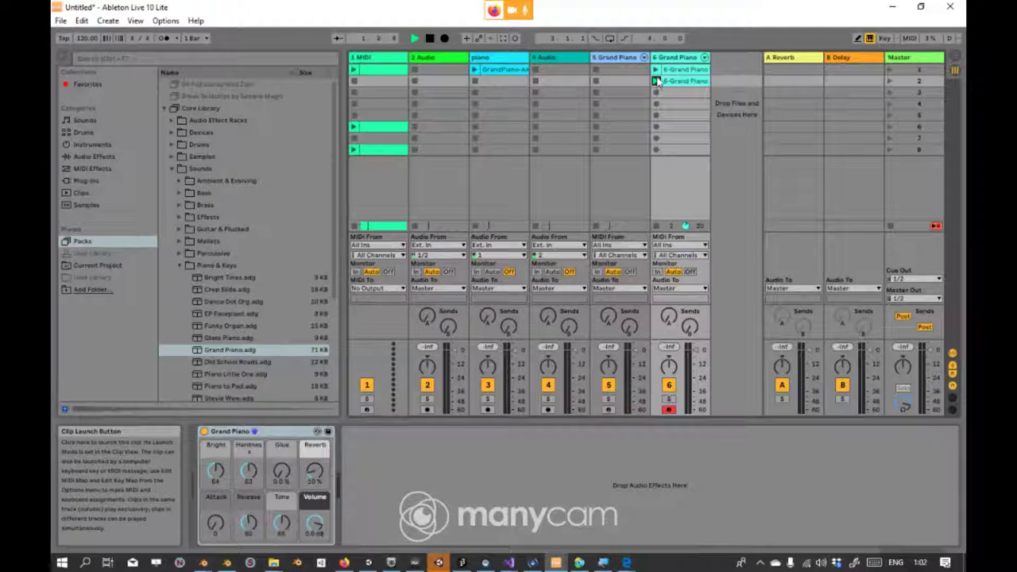
left_click(657, 81)
left_click(657, 83)
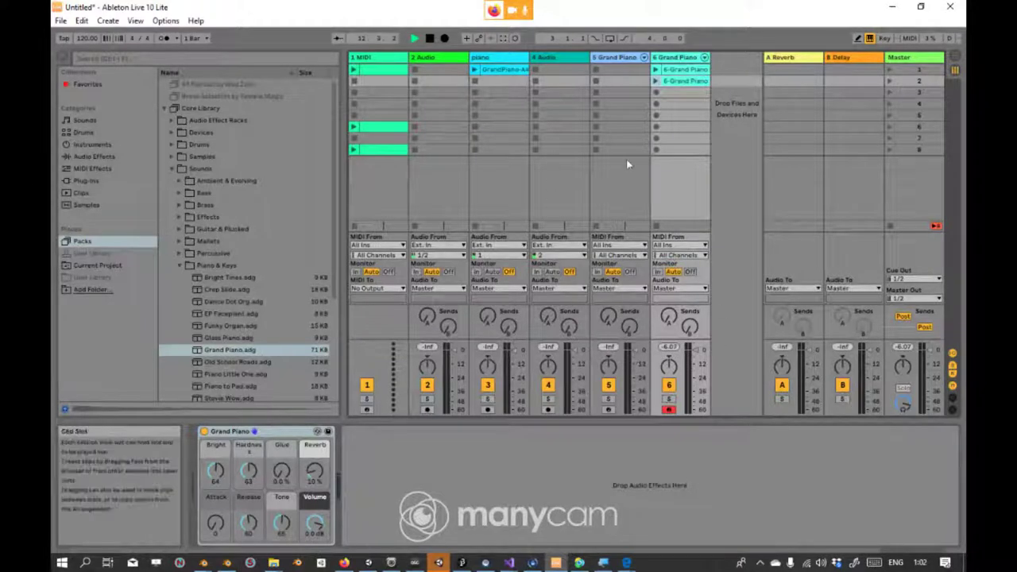
Step: Check the contact's Ableton session in the Edge call window and return to Ableton Live
key("alt+Tab")
key("alt+Tab")
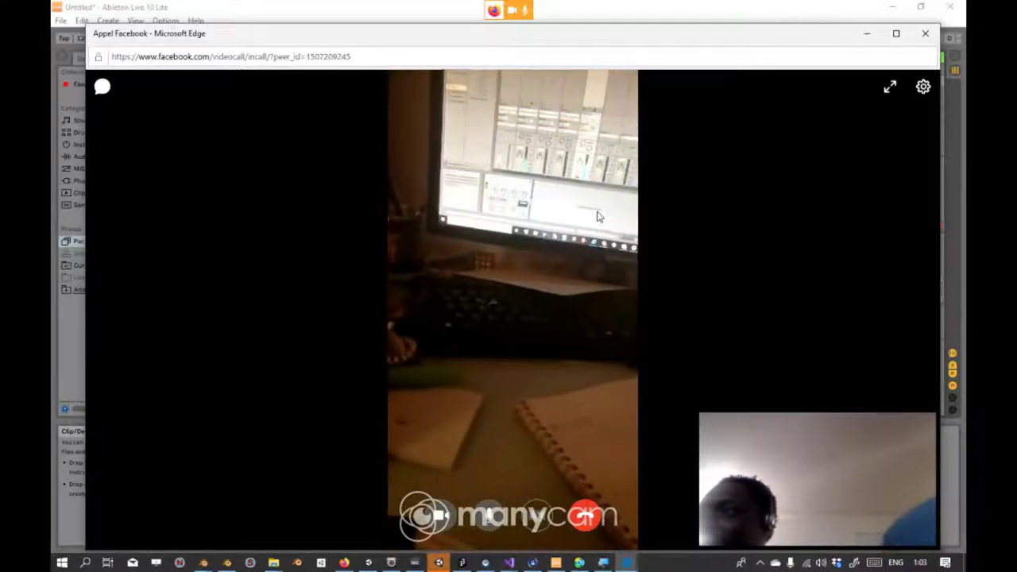
key("alt+Tab")
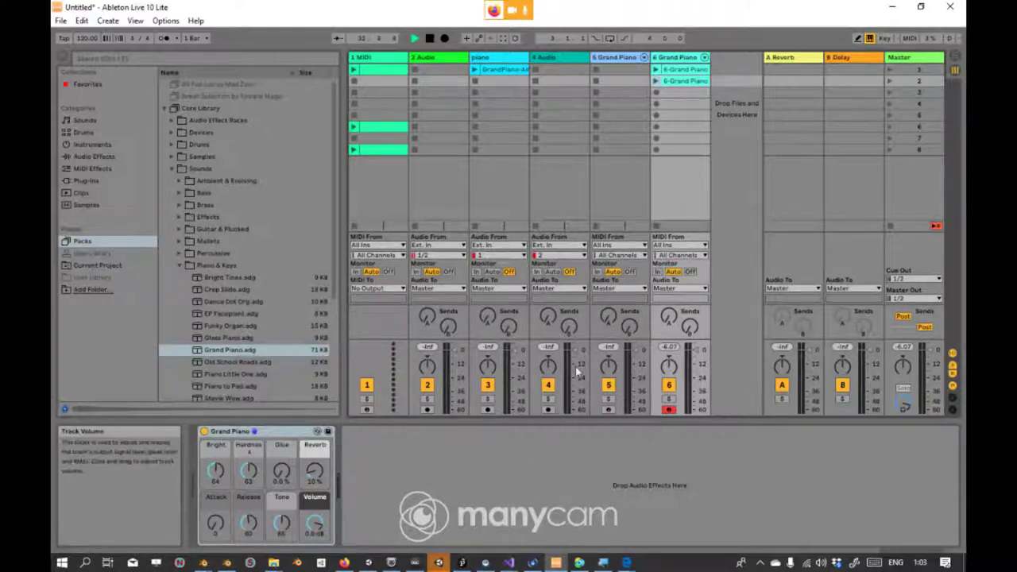
Step: Open the second 6 Grand Piano clip in the MIDI note editor and select its notes from about bar 2 to just past bar 5
double_click(684, 80)
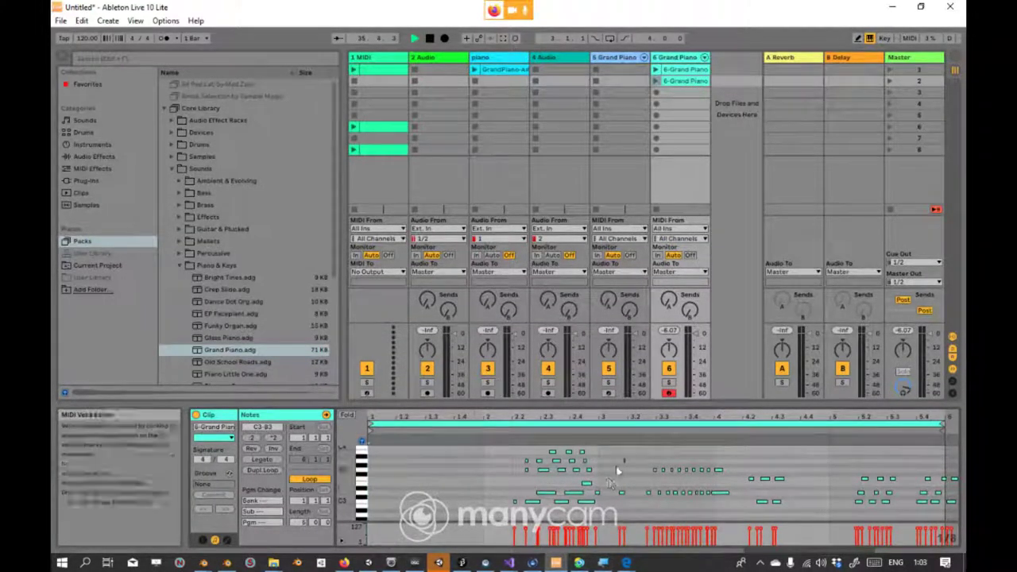
left_click_drag(503, 455, 857, 483)
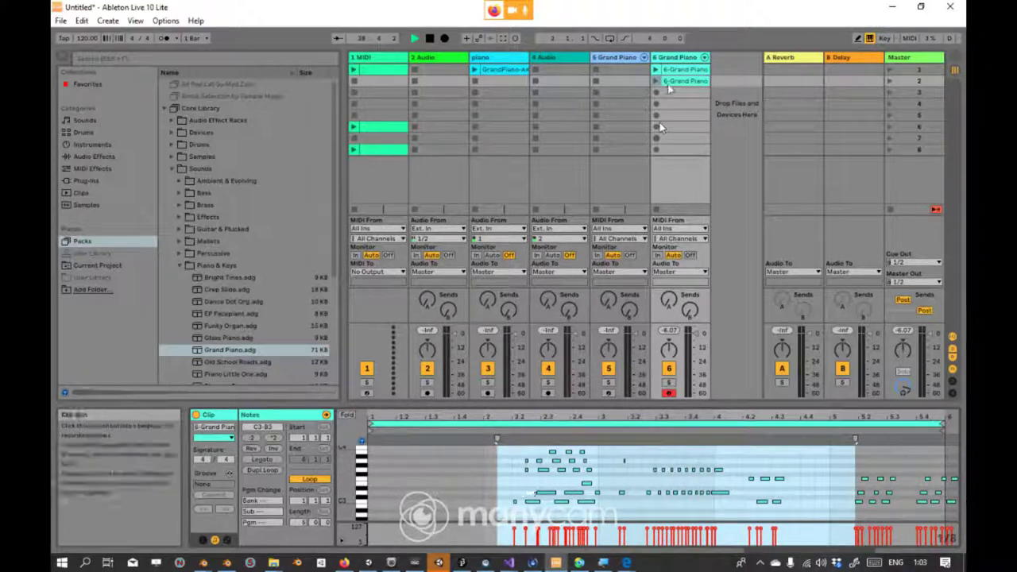
left_click(679, 81)
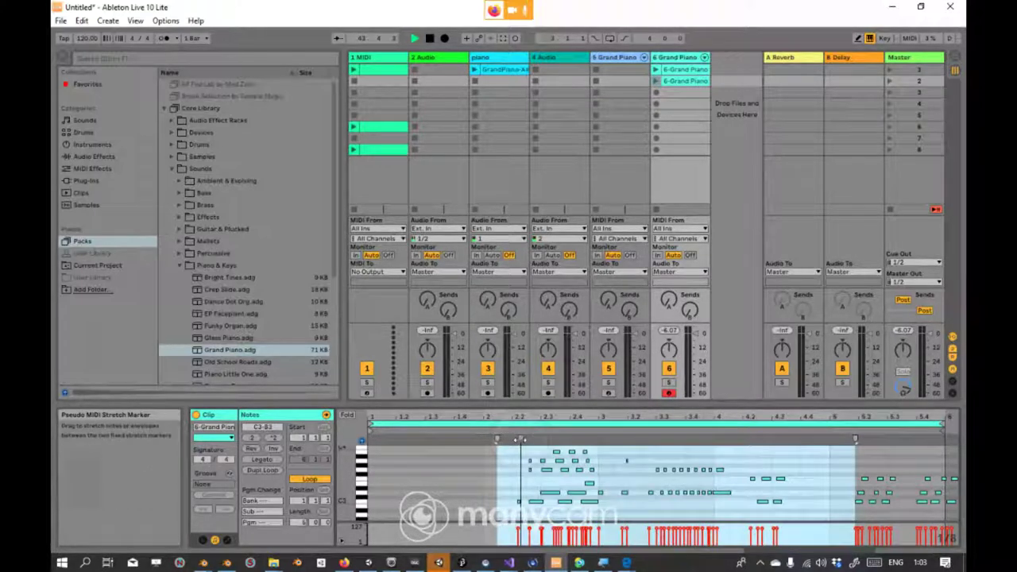
Step: View the contact's MIDI notes in the Edge call window and switch back to the clip in Ableton Live
key("super+Tab")
key("Return")
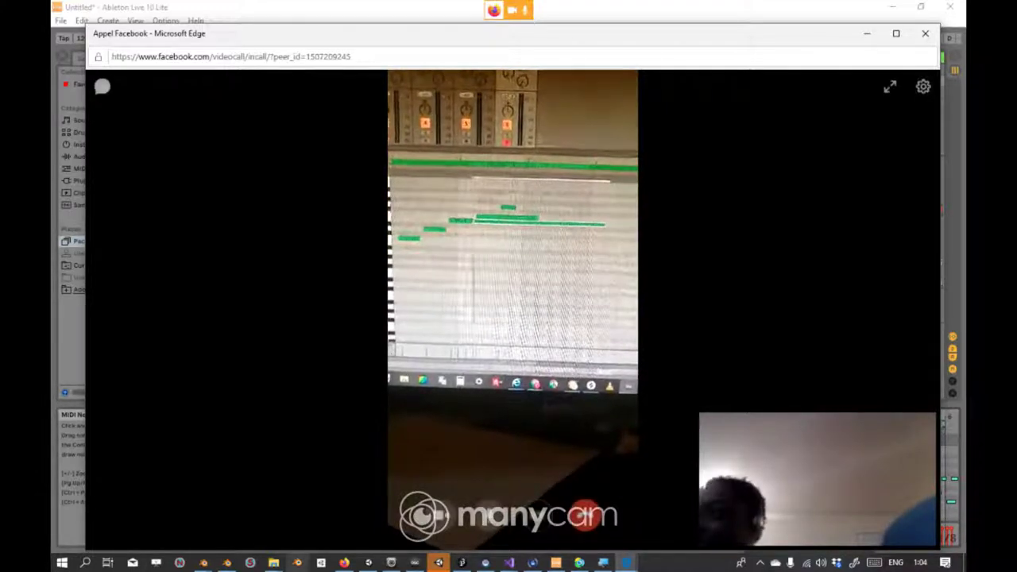
key("alt+Tab")
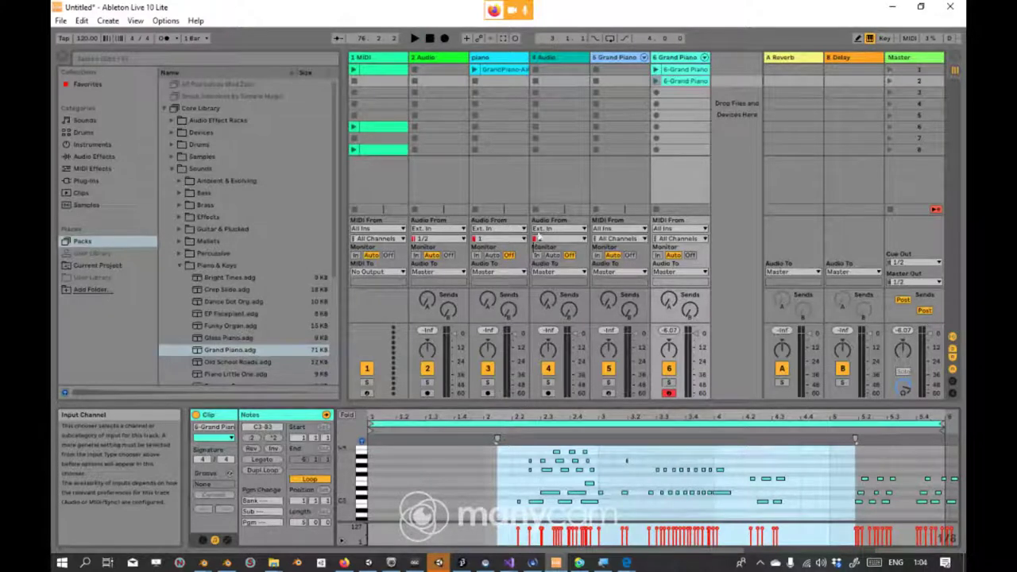
Step: Restart the transport and launch the second 6 Grand Piano clip
key("space")
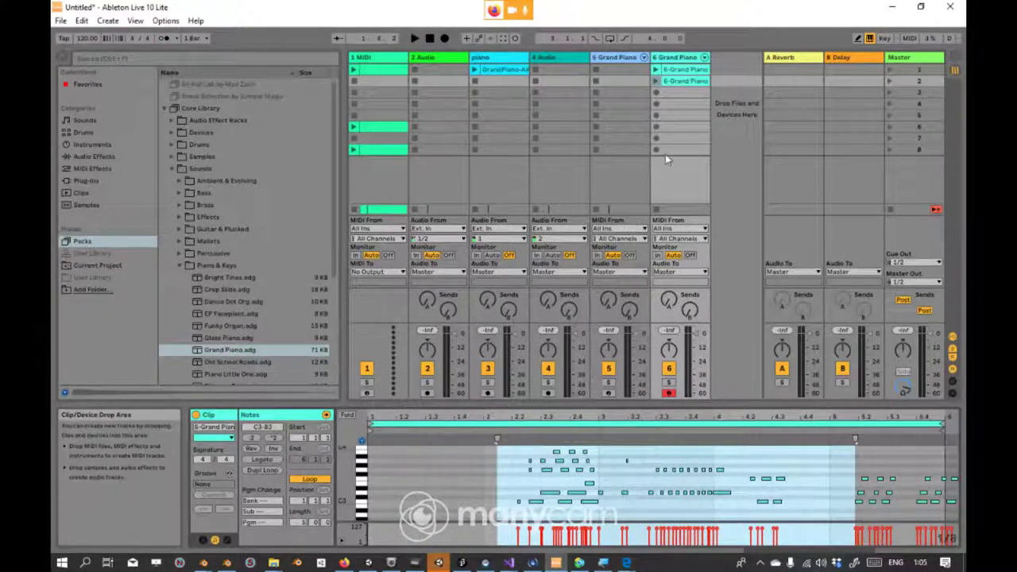
key("space")
left_click(656, 81)
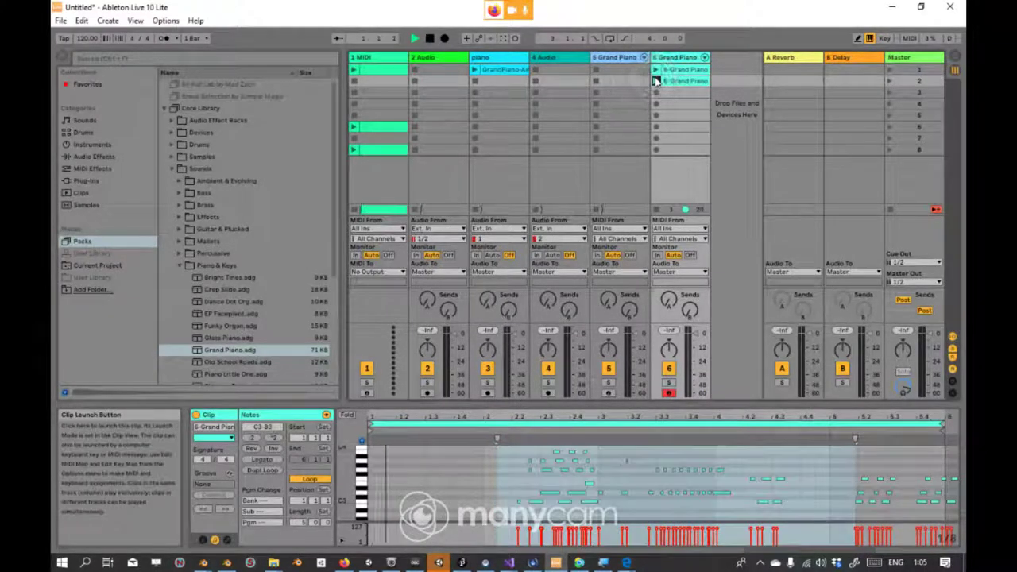
Step: Switch between Ableton Live and the Facebook video call to compare the remote participant's piano-roll notes with the Grand Piano clip
key("alt+Tab")
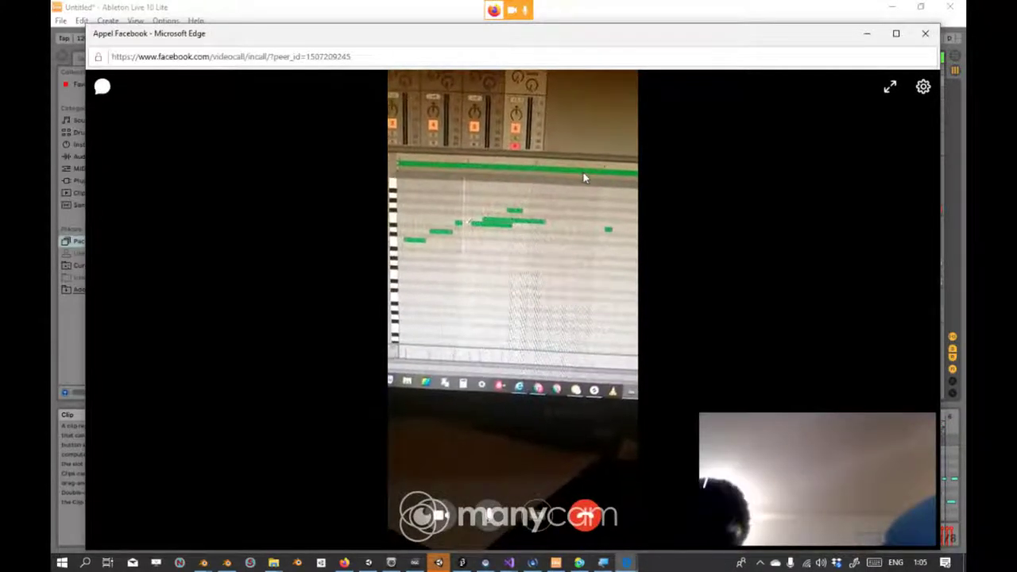
key("alt+Tab")
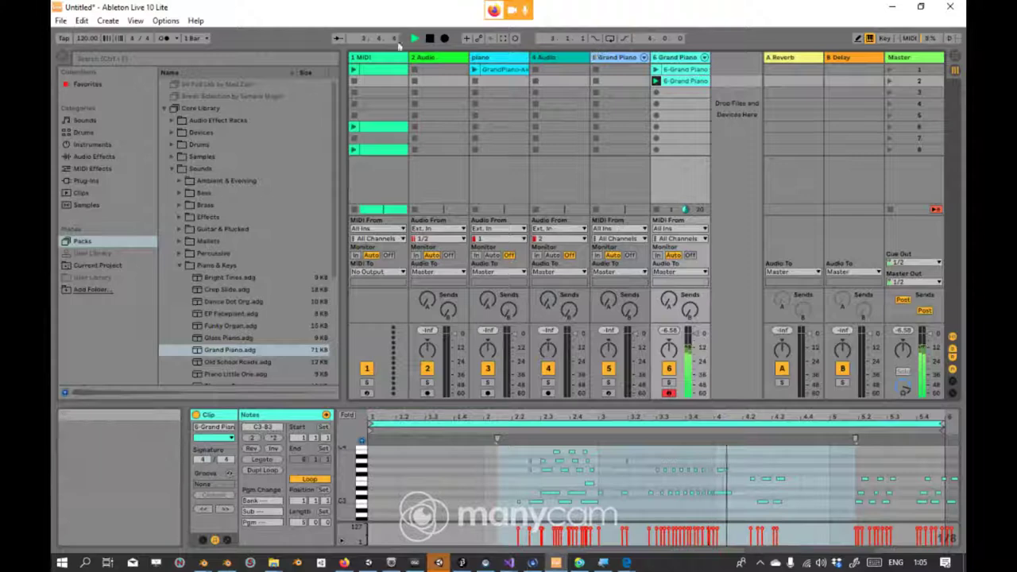
key("alt+Tab")
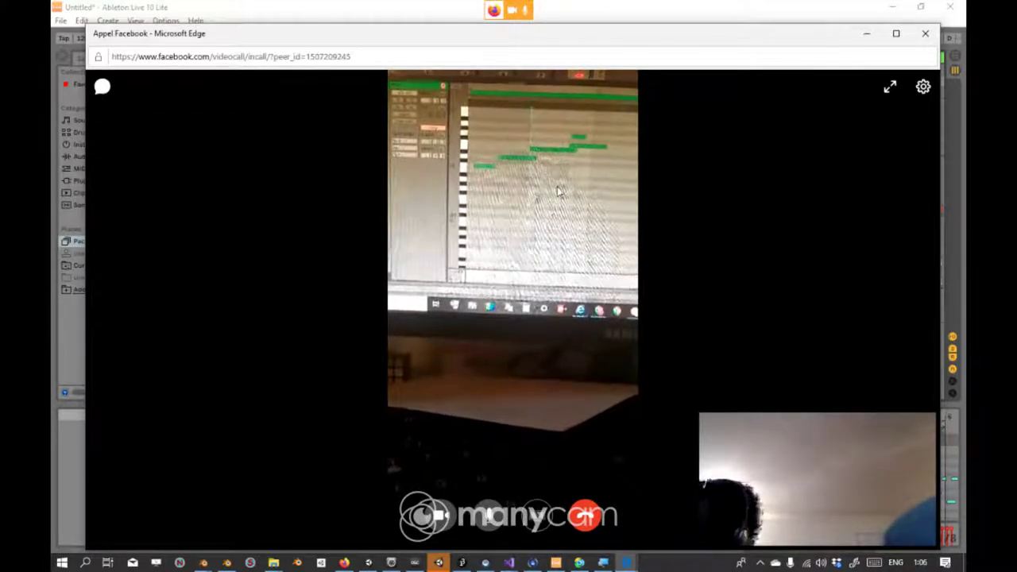
key("alt+Tab")
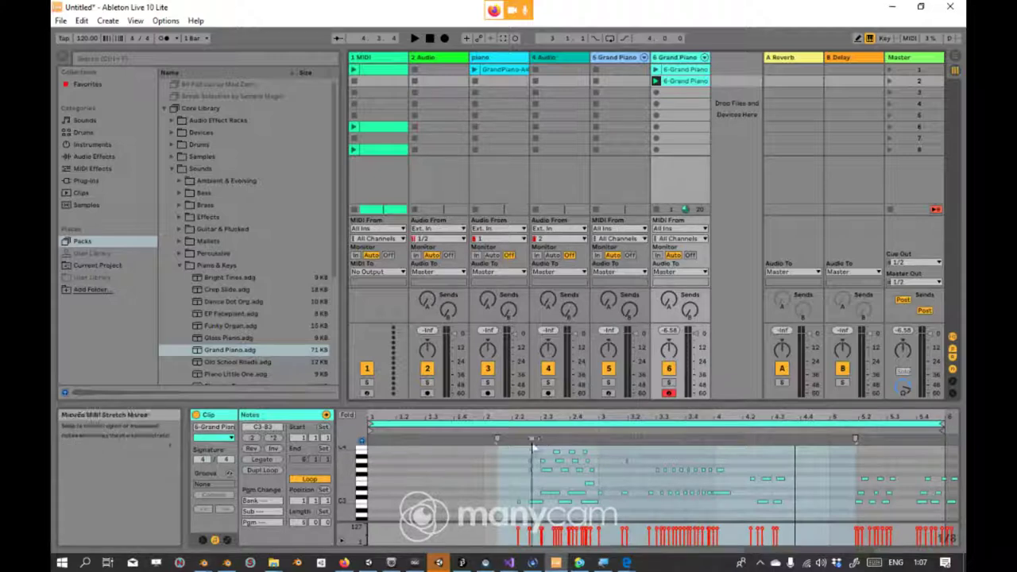
Step: Select the Grand Piano clip's notes from about 2.2 to just before 4.4, and switch to the Arrangement View
left_click_drag(519, 450, 788, 476)
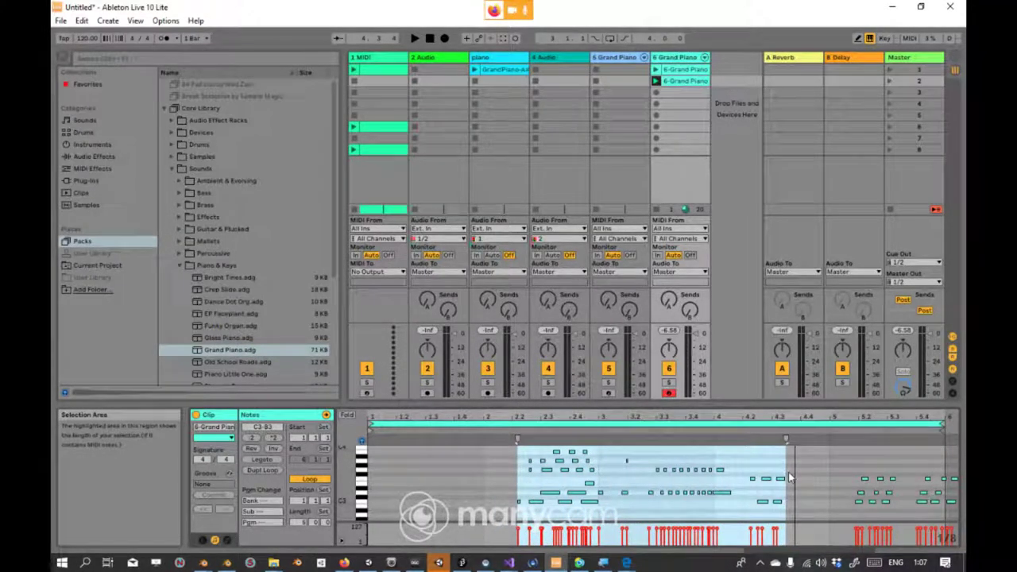
left_click(513, 449)
left_click_drag(521, 445, 798, 453)
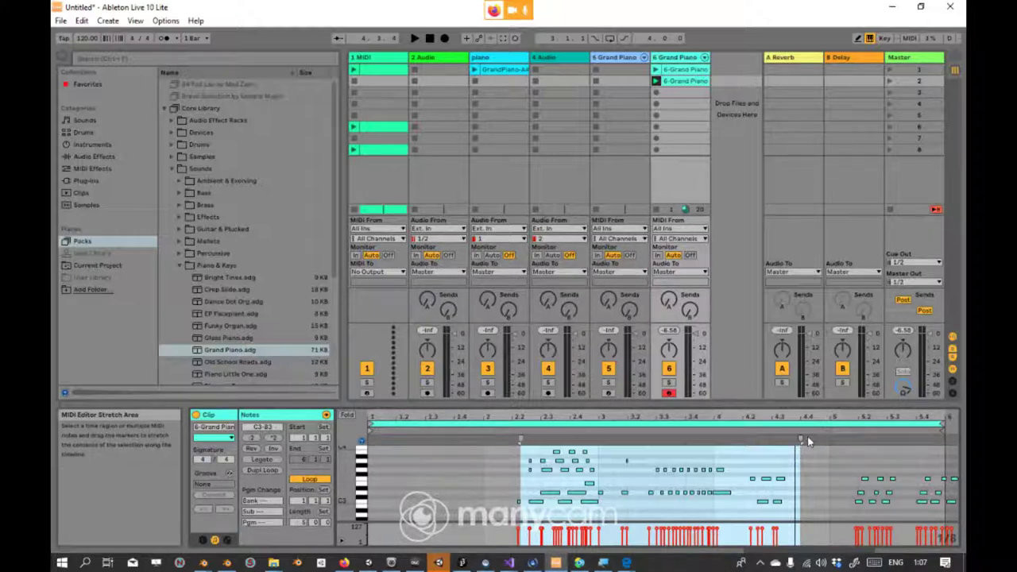
key("Tab")
Step: Switch to Firefox to look at the Facebook profile page, and return to the video call
key("alt+Tab")
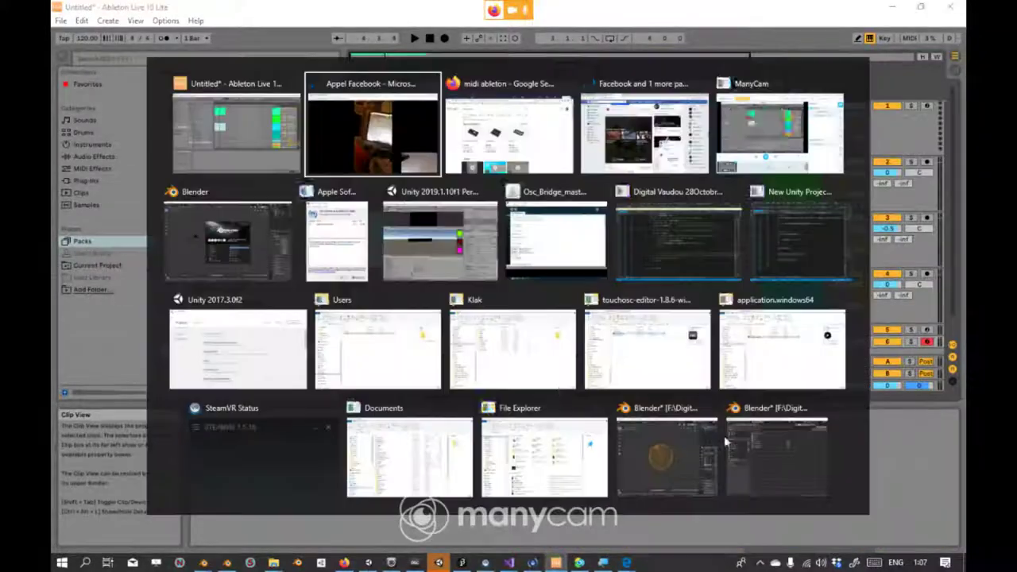
left_click(455, 159)
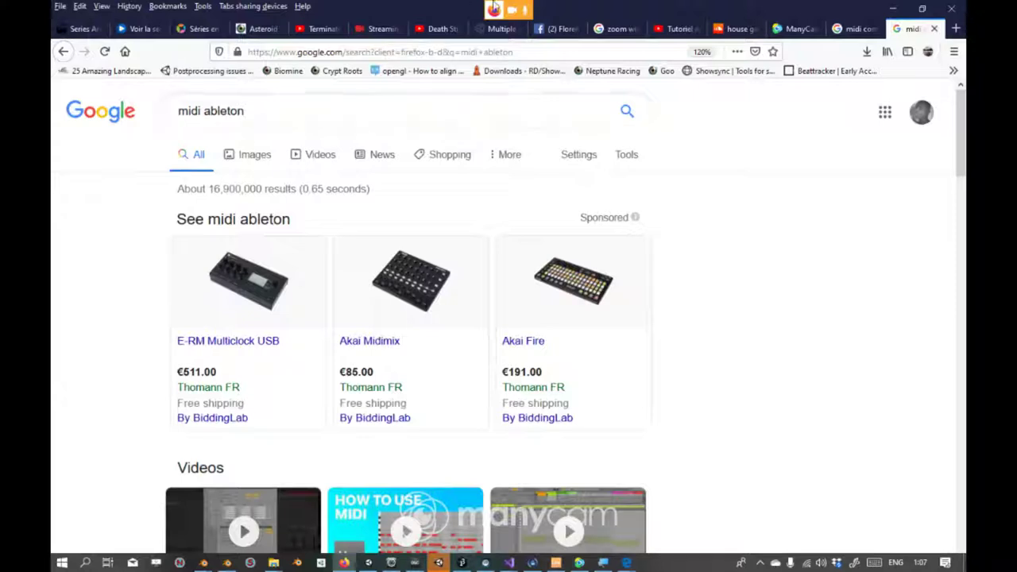
left_click(554, 32)
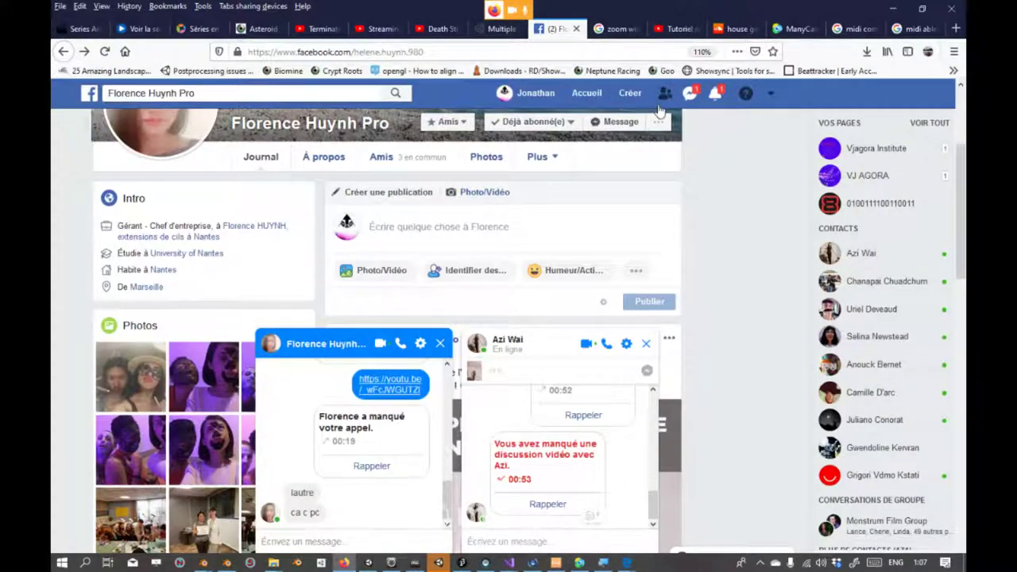
key("alt+Tab")
key("alt+Tab")
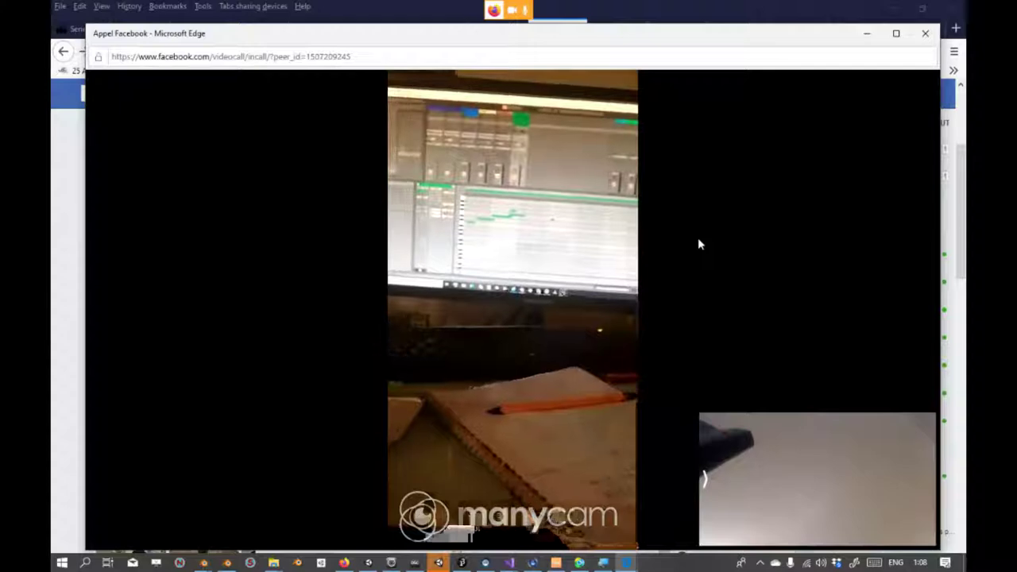
mouse_move(698, 243)
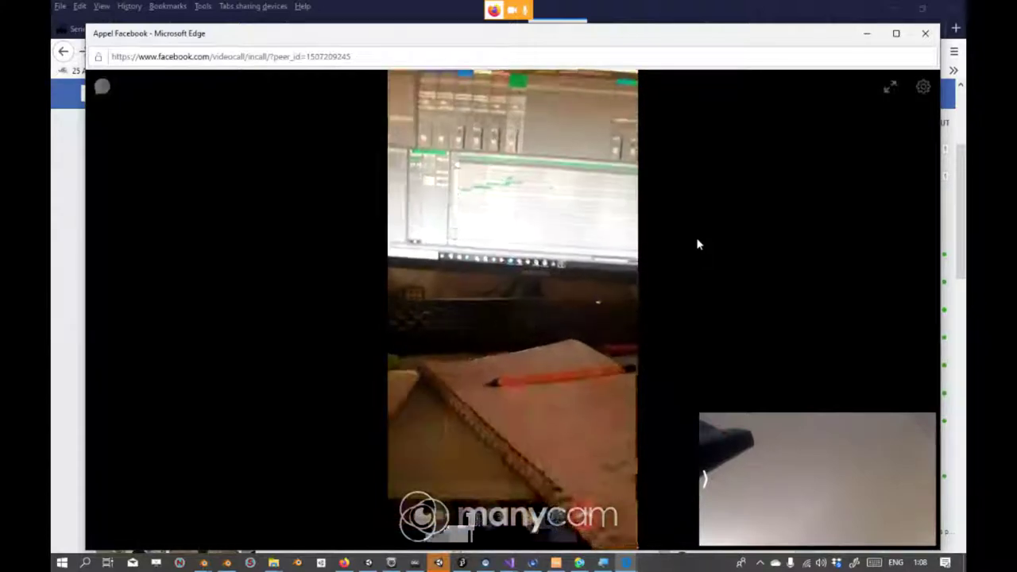
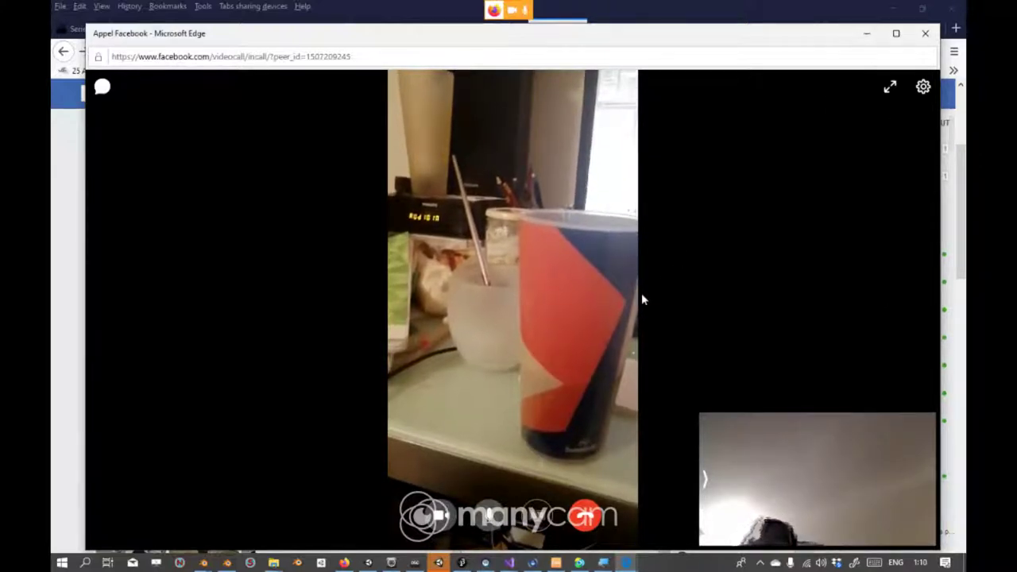
Step: Switch to Firefox and check the recent Facebook messages and notifications
key("alt+Tab")
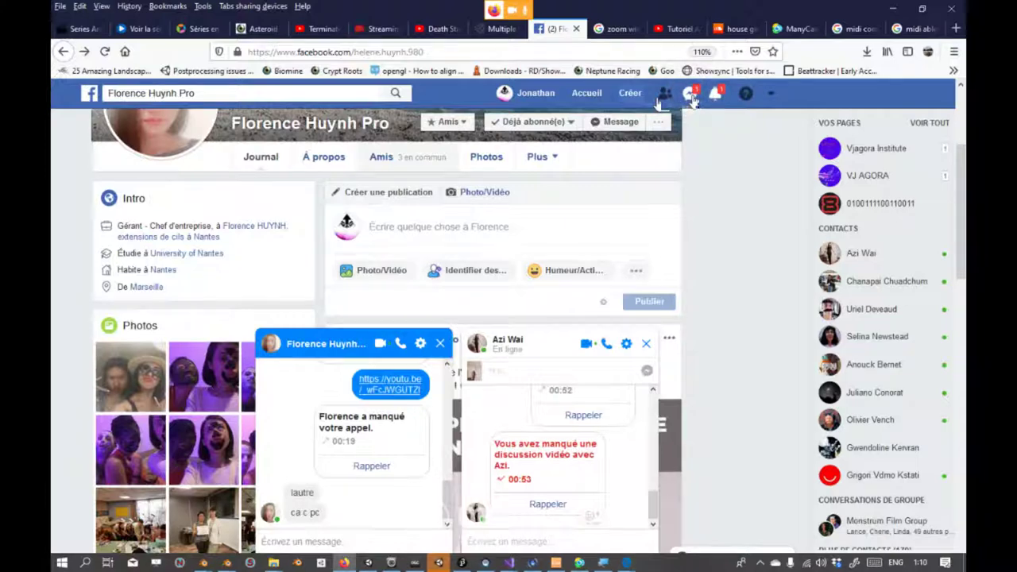
left_click(691, 95)
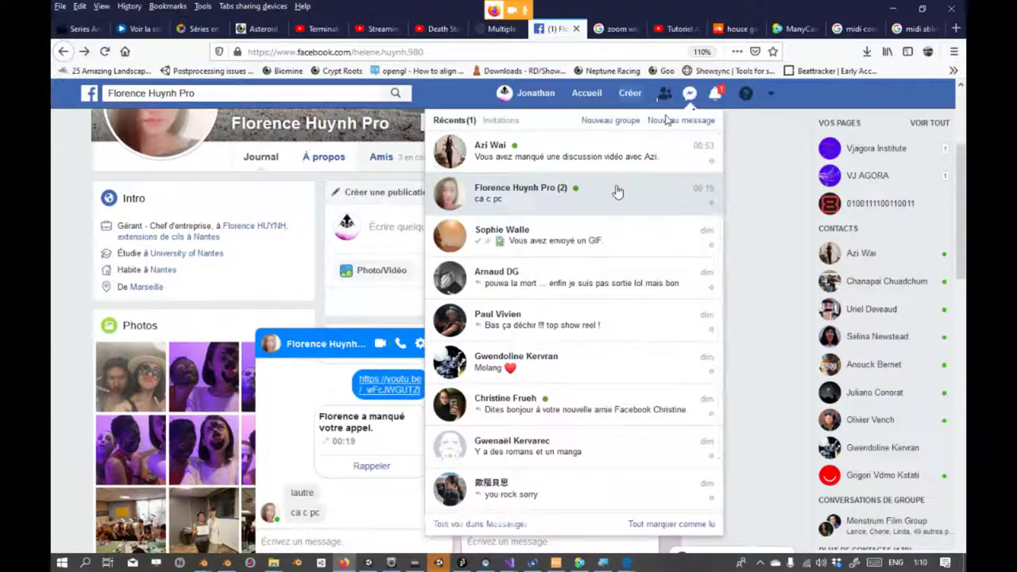
left_click(714, 94)
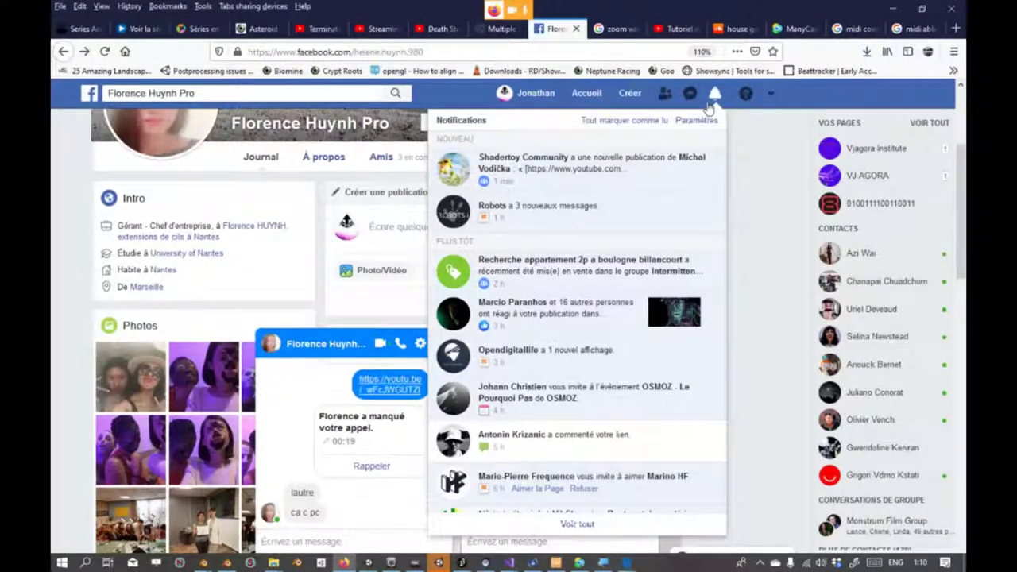
Step: View the YouTube Ableton Live tutorial page and the YouTube Studio live-stream dashboard
left_click(674, 30)
scroll(607, 215, "down", 2)
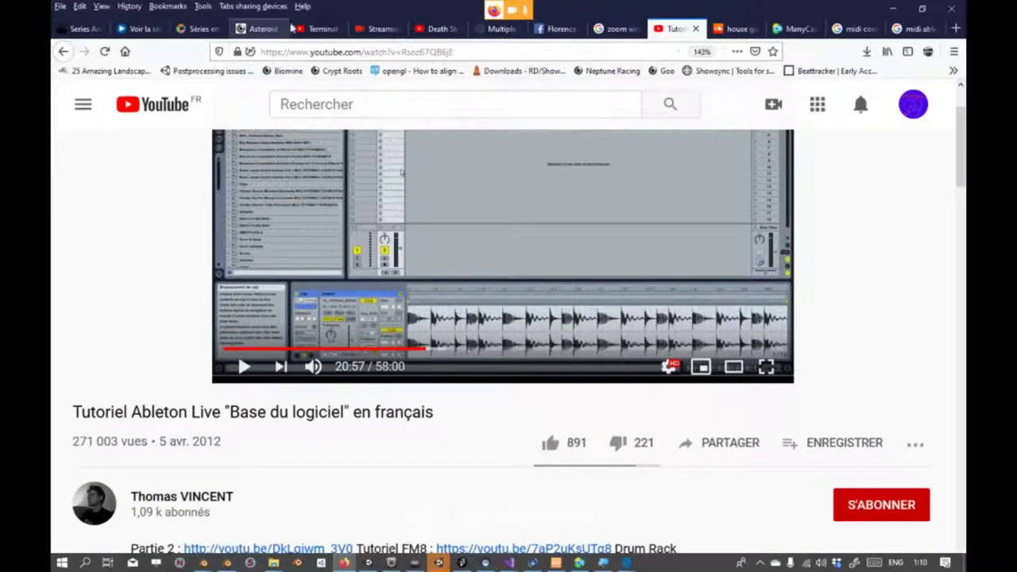
left_click(377, 29)
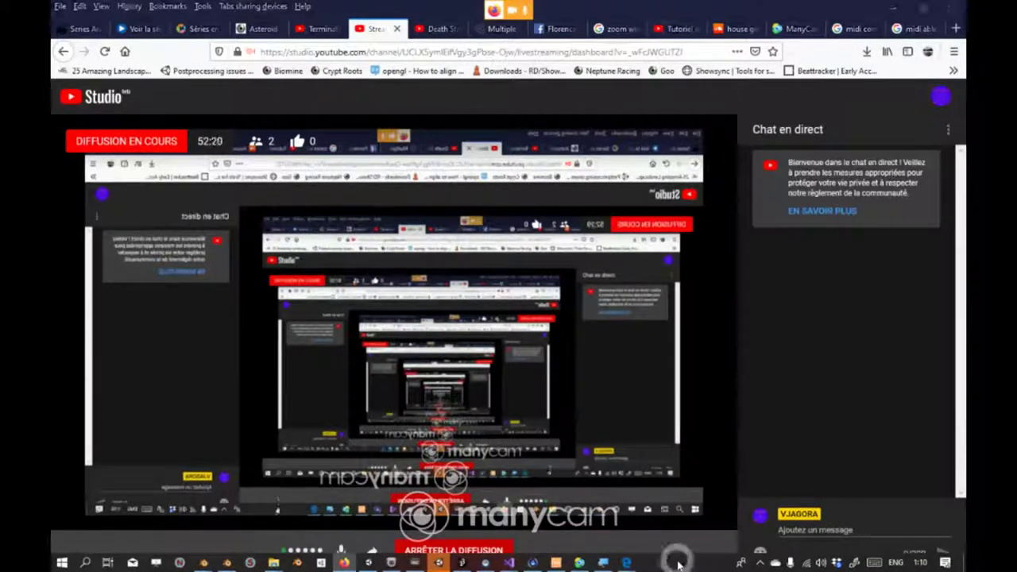
left_click_drag(677, 561, 806, 486)
left_click_drag(947, 439, 723, 555)
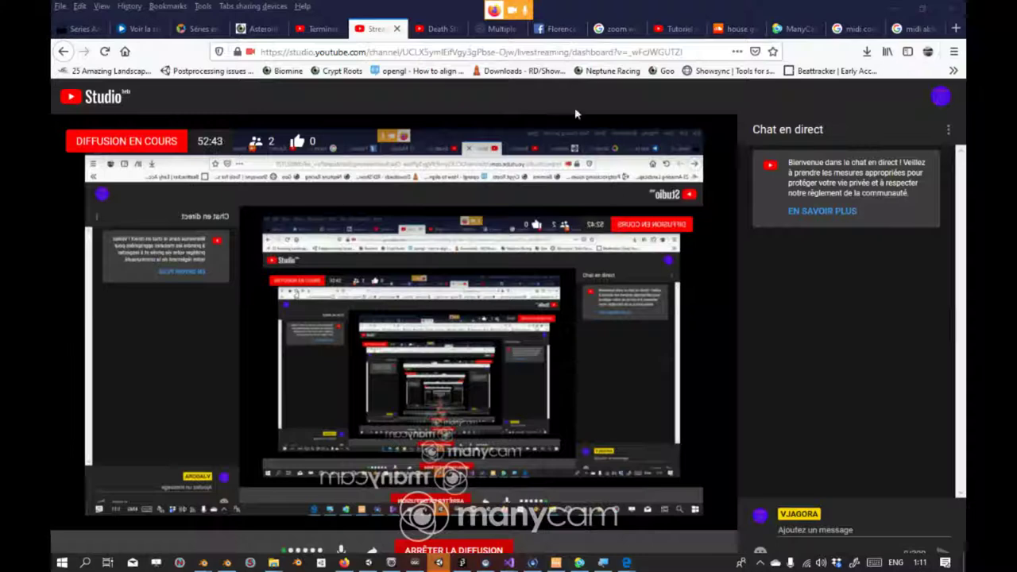
Step: Revisit the Facebook page, look through the Google image results for midi controller, and return to the Google home page
left_click(554, 30)
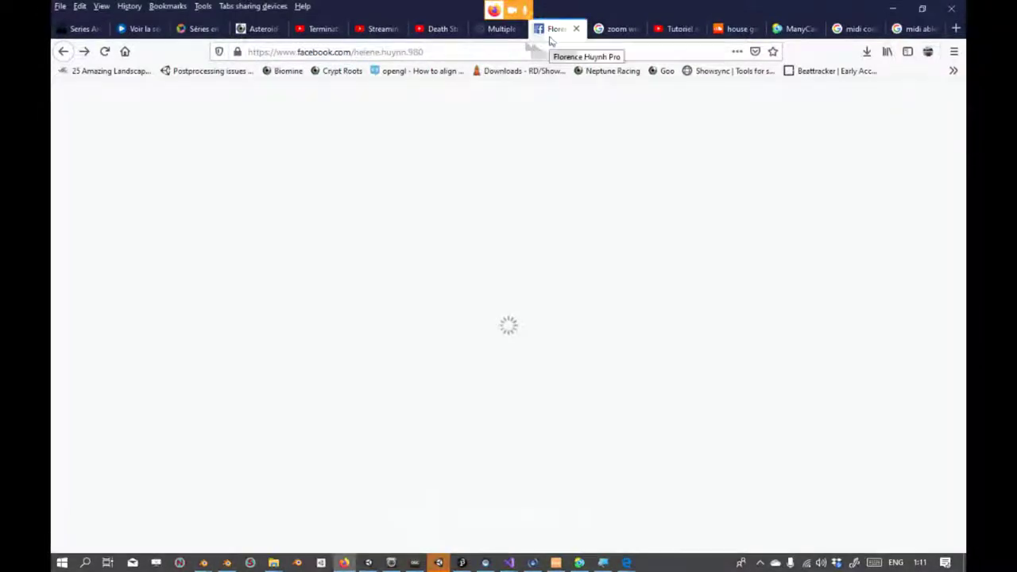
left_click(544, 51)
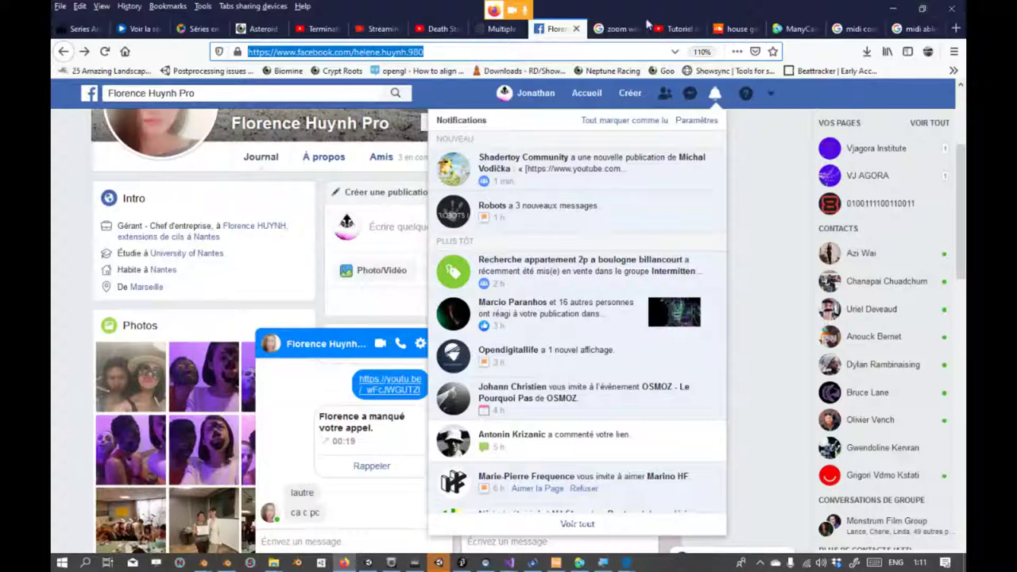
left_click(840, 40)
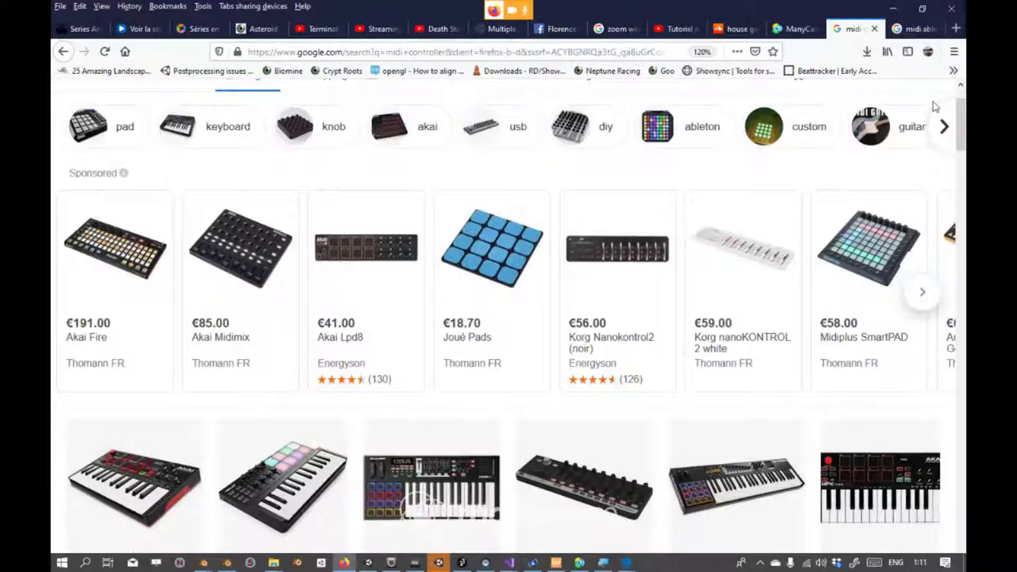
scroll(508, 318, "down", 3)
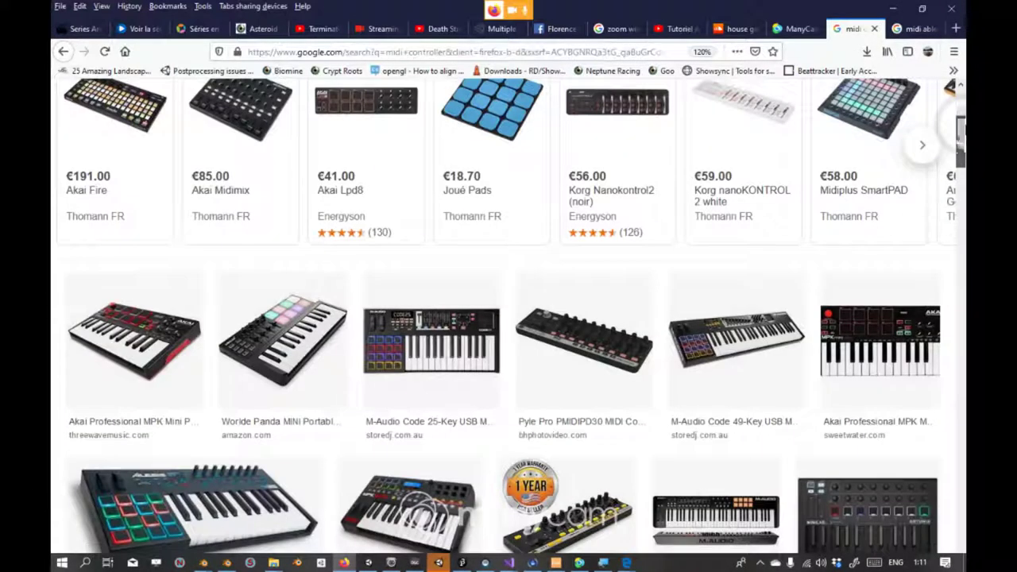
scroll(509, 318, "down", 1)
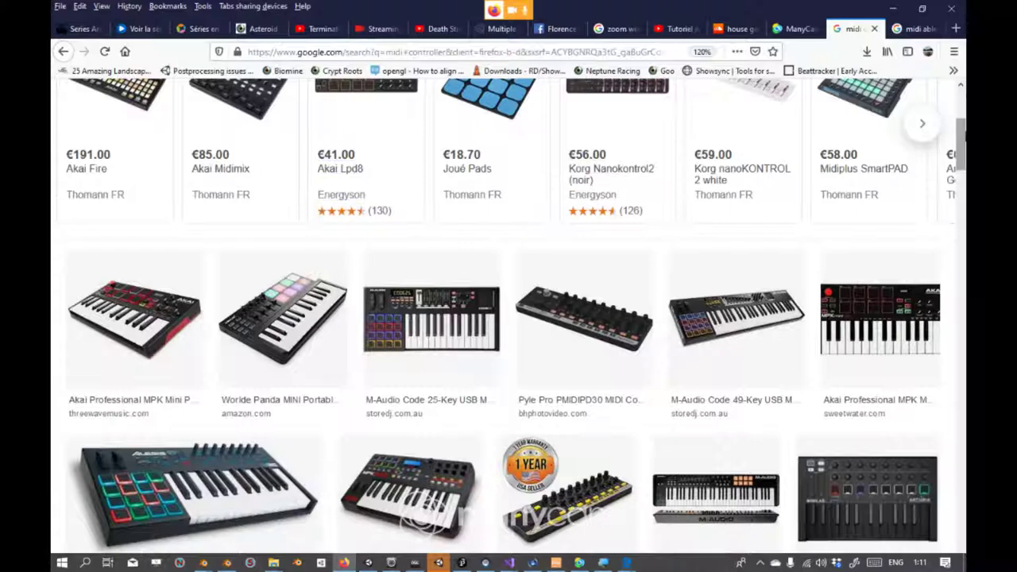
mouse_move(960, 131)
left_mouse_down()
mouse_move(958, 308)
mouse_move(961, 115)
left_mouse_up()
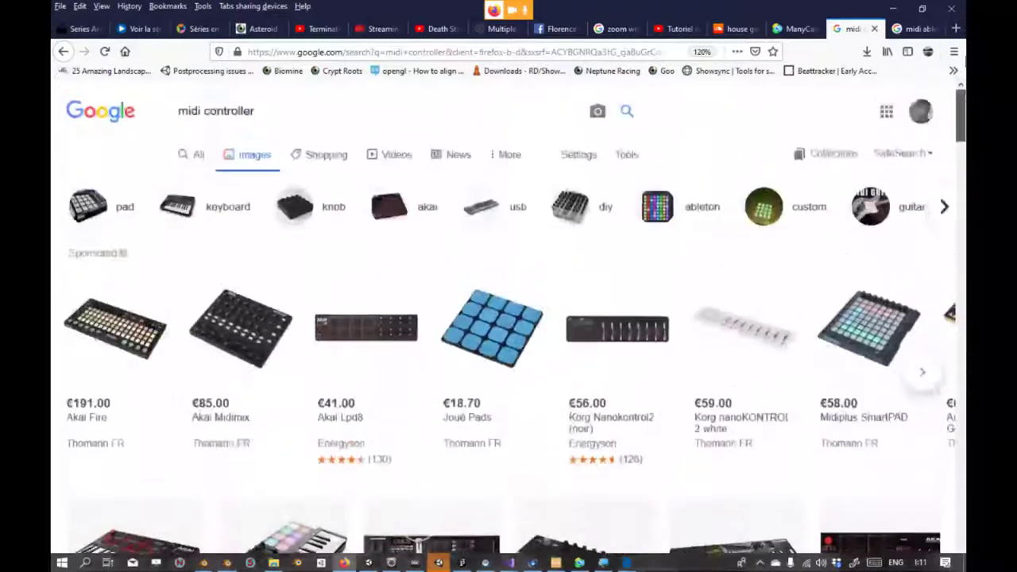
left_click(119, 111)
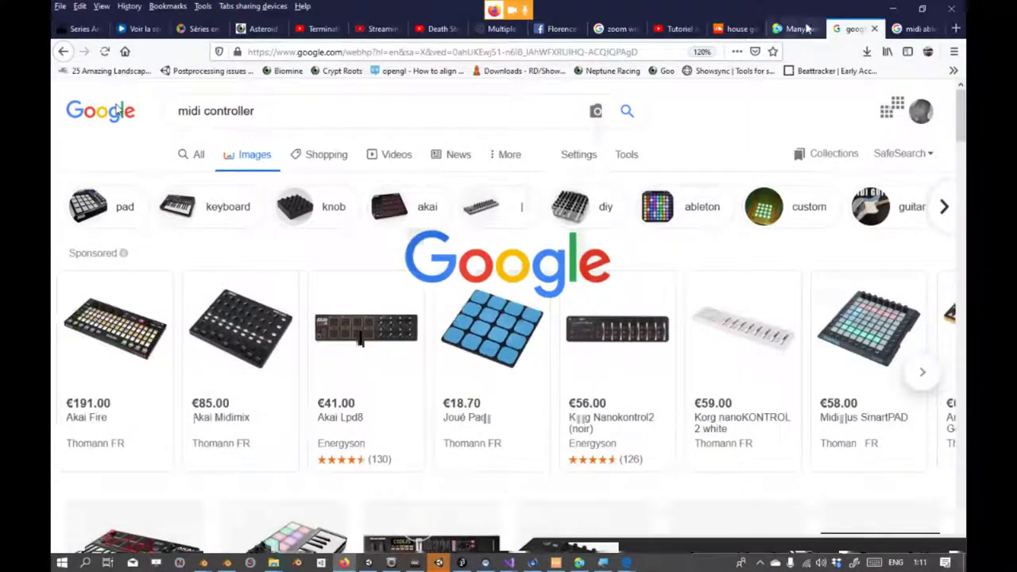
Step: Close the ManyCam download page and the "zoom win 10" Google search results
left_click(803, 29)
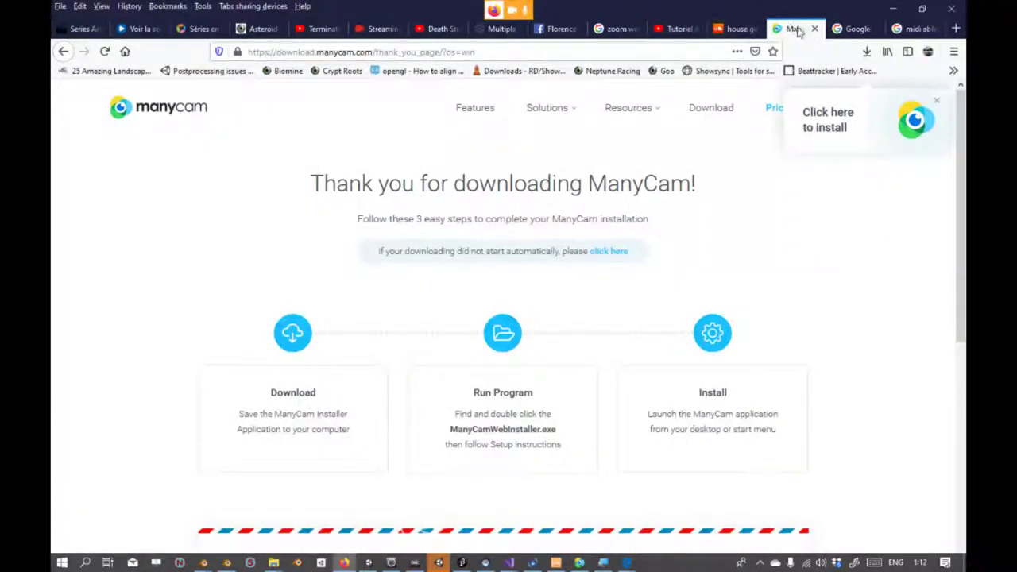
left_click(811, 29)
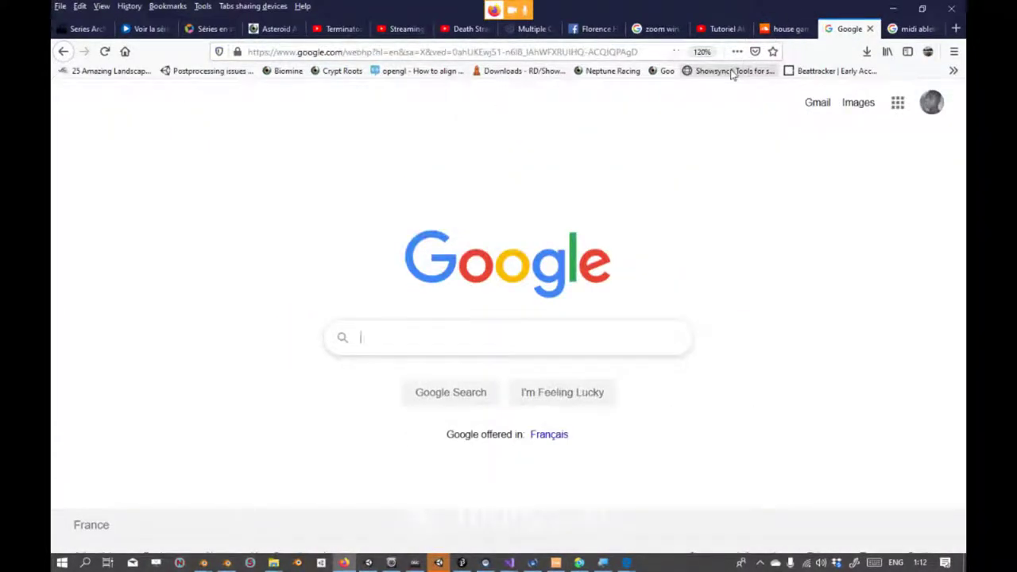
left_click(592, 29)
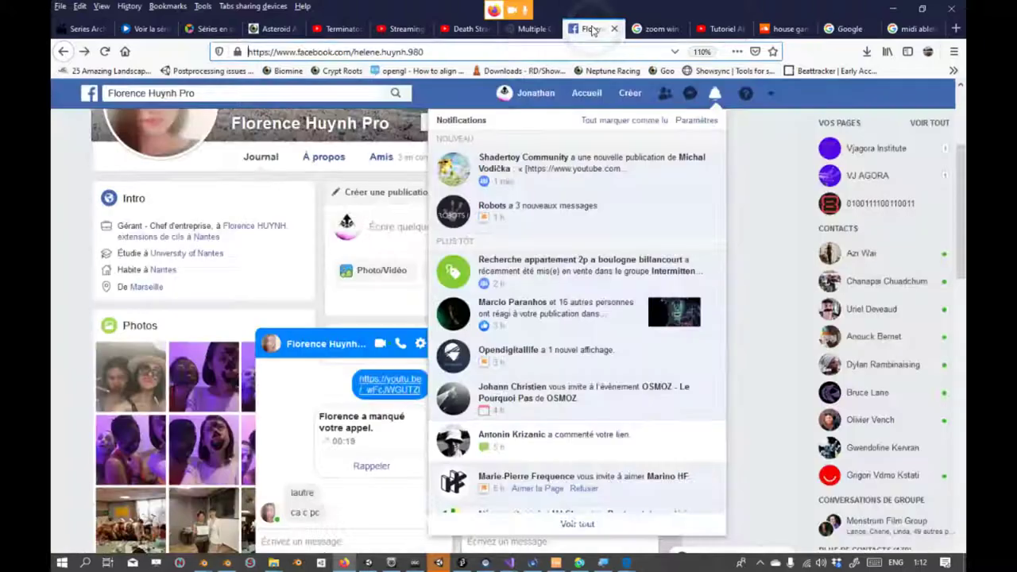
left_click(649, 28)
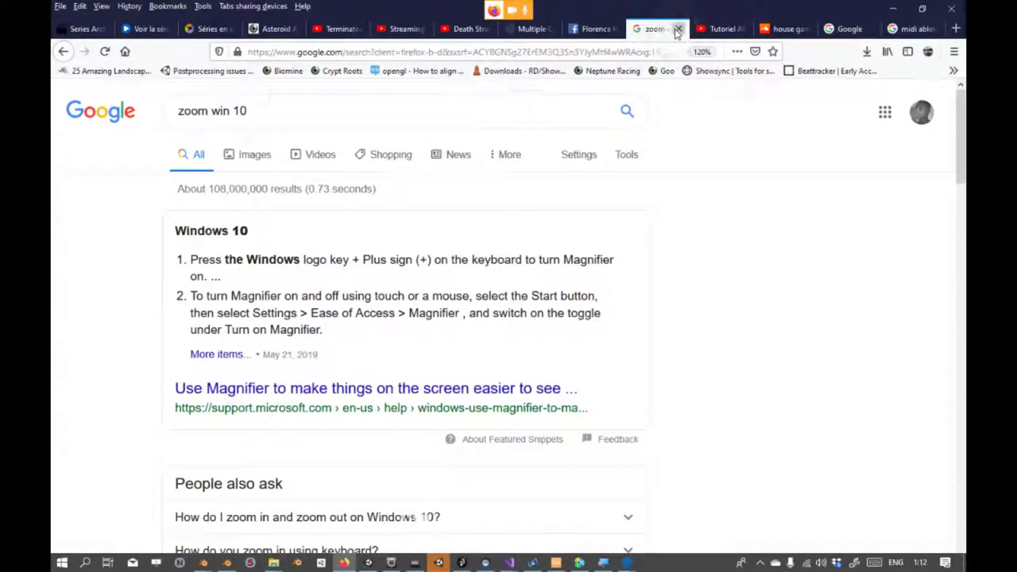
left_click(678, 29)
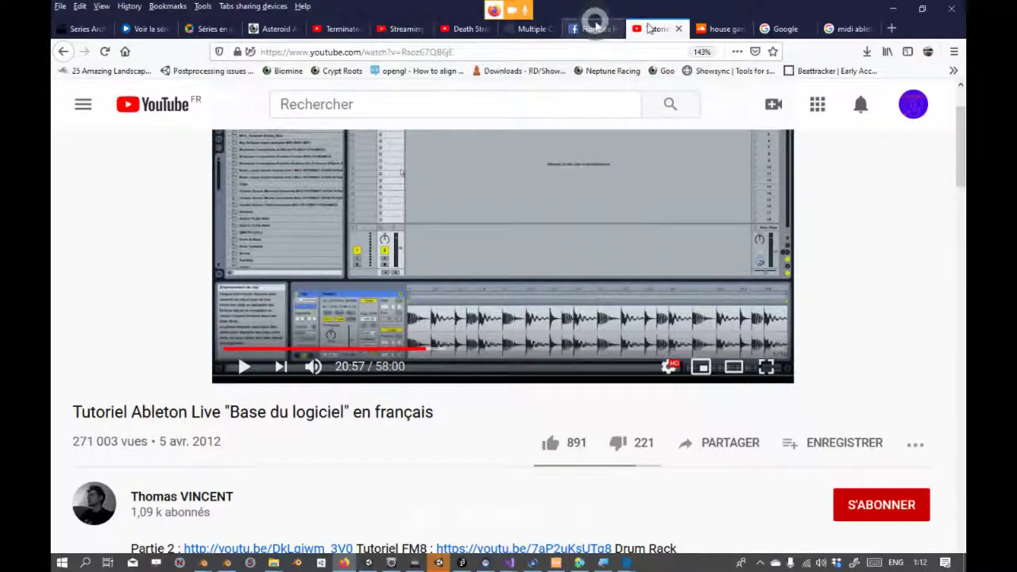
Step: View the certificate photo on the open Facebook profile, and close it
left_click(594, 28)
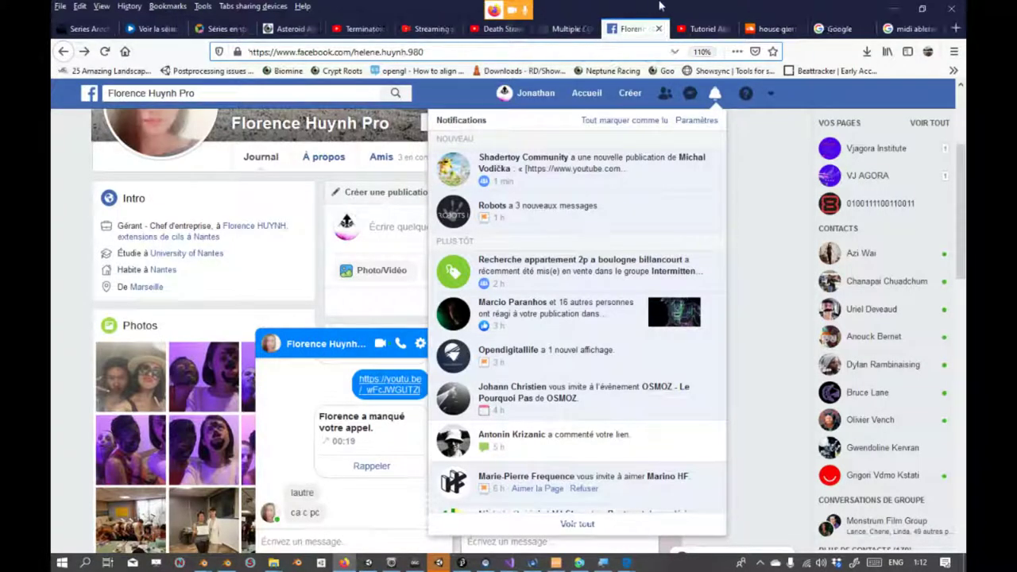
left_click(207, 513)
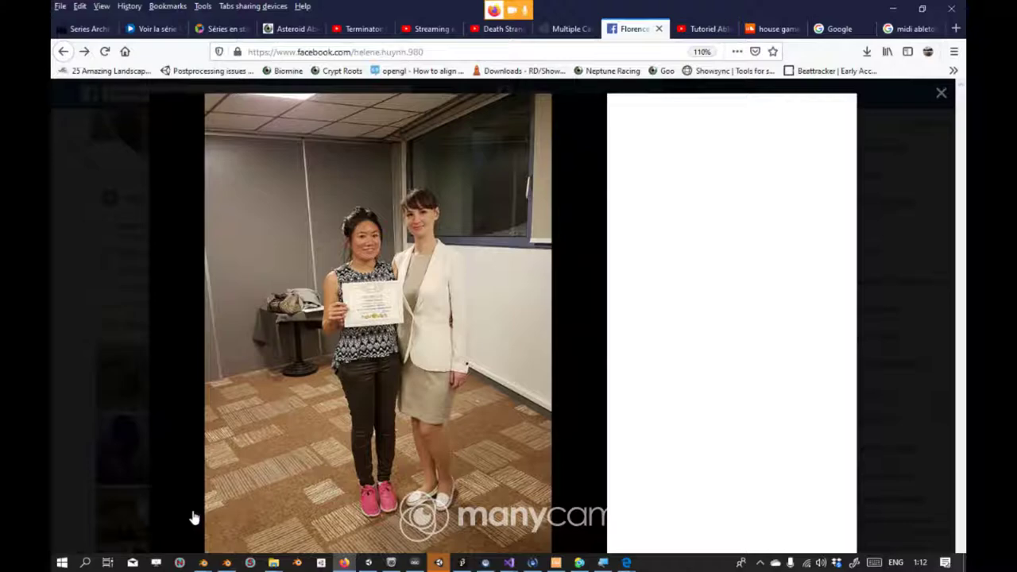
left_click(102, 449)
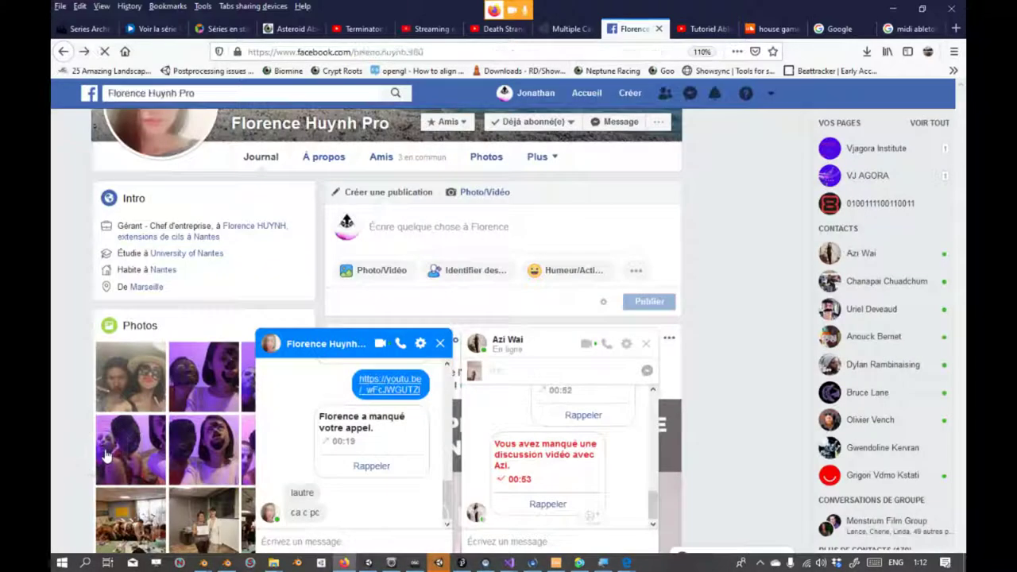
Step: Check the Facebook video call, and switch back to the Ableton Live project
key("alt+Tab")
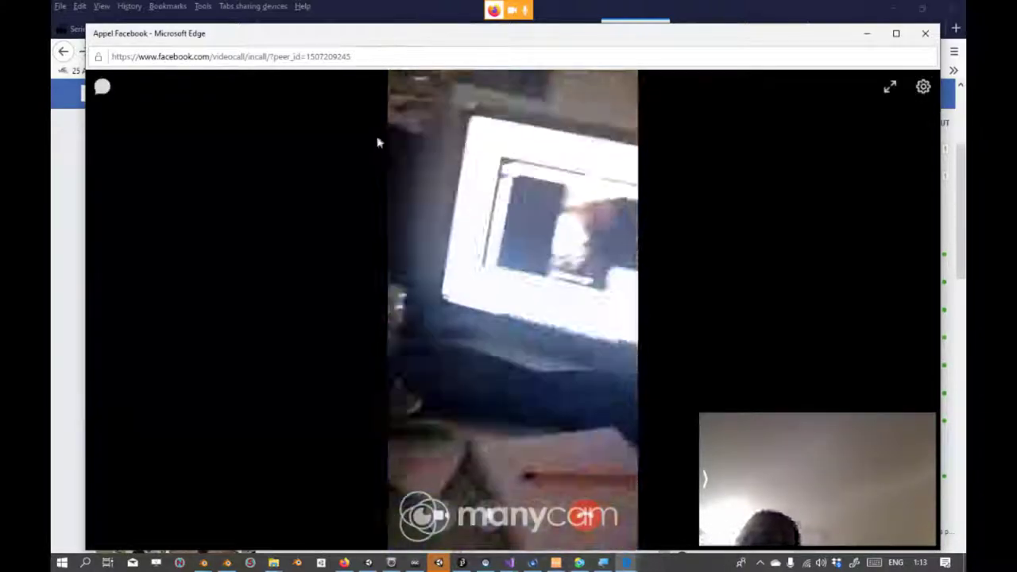
key("alt+Tab")
key("alt+Tab")
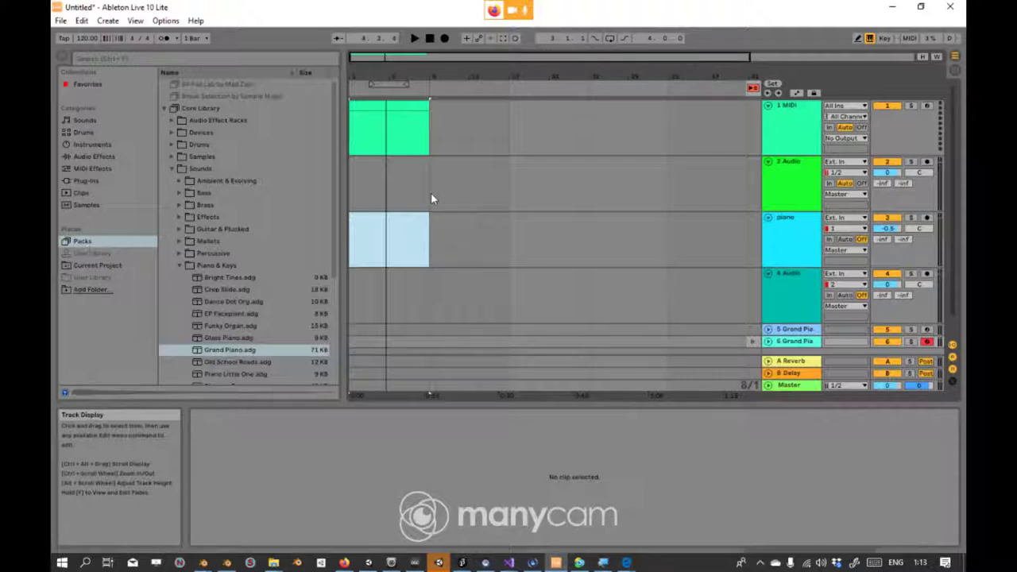
Step: Play the first clip of the 6 Grand Piano track in Session View, and cut the clip in its second slot
left_click(954, 69)
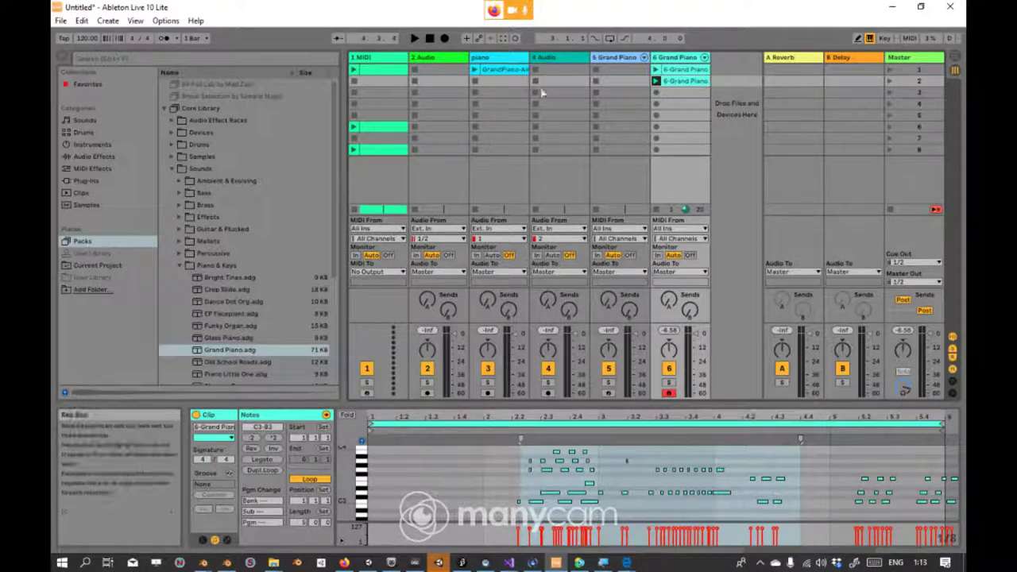
left_click(658, 80)
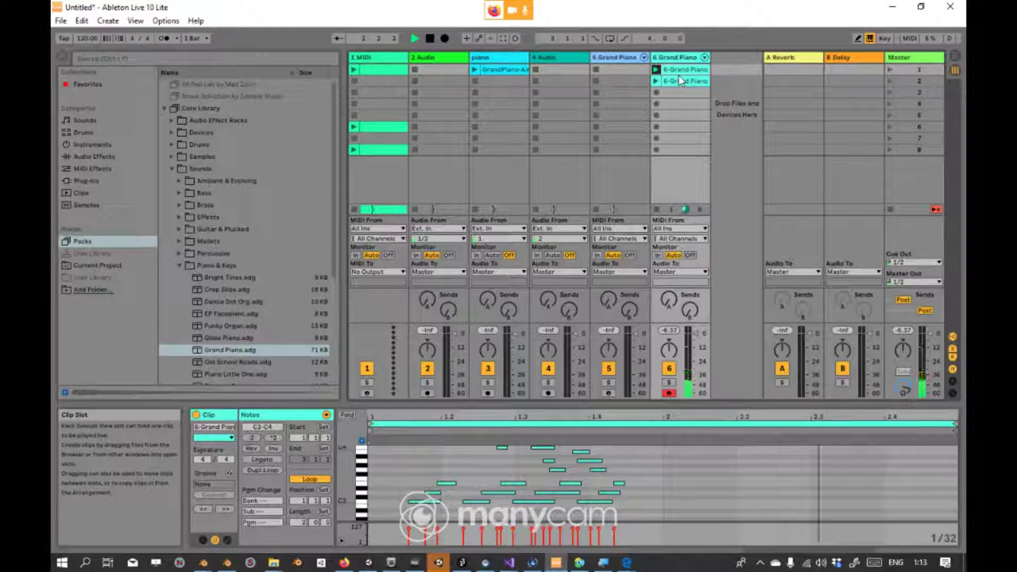
left_click(676, 81)
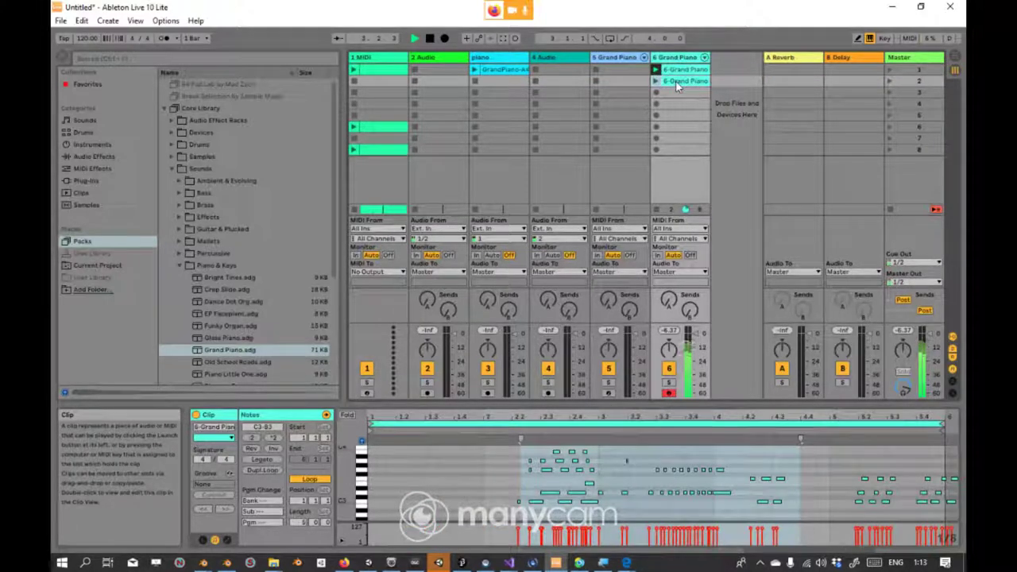
right_click(676, 84)
left_click(703, 87)
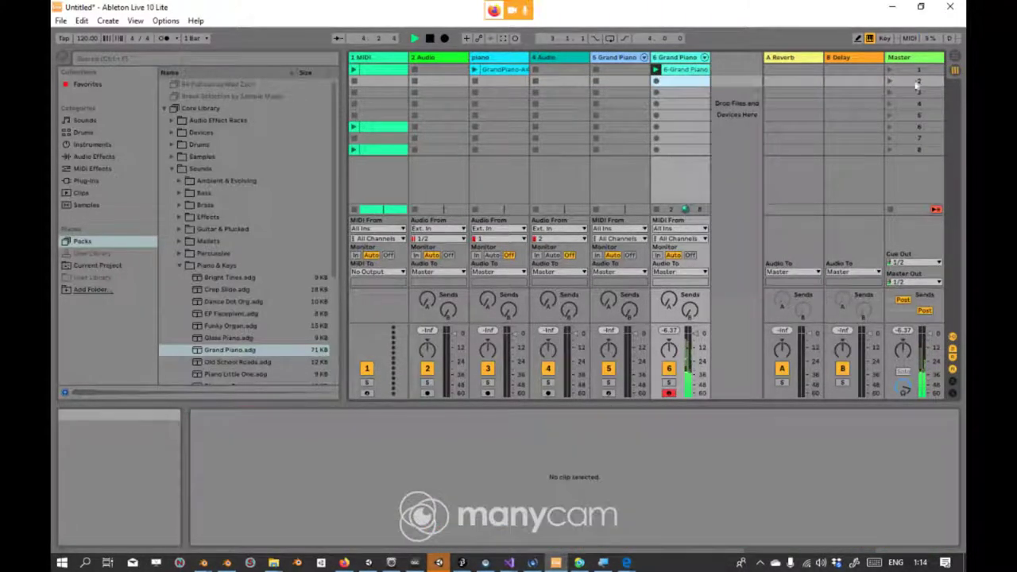
Step: Check the Arrangement View briefly, and insert an empty MIDI clip in the second Session View slot of the 6 Grand Piano track
left_click(955, 54)
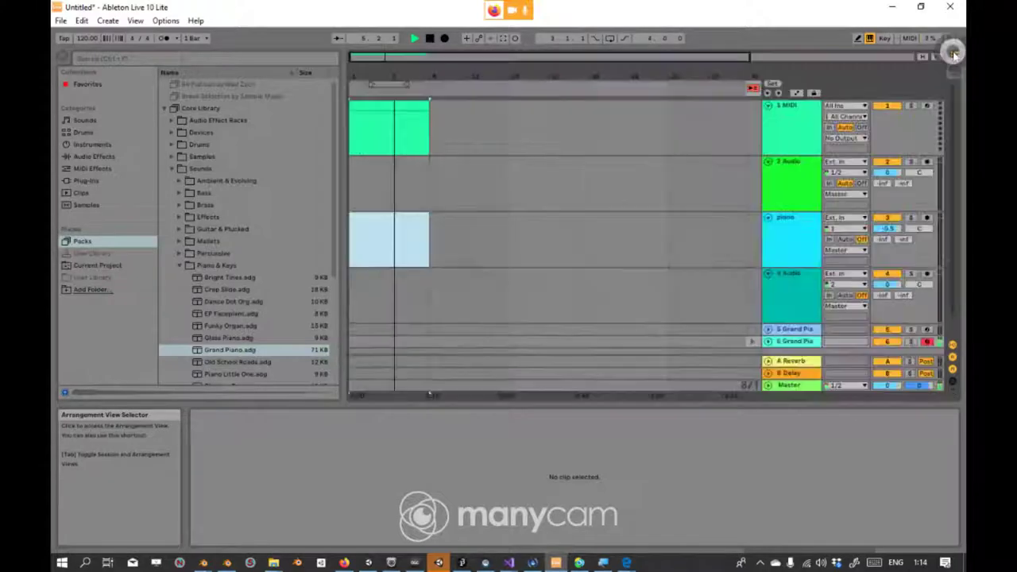
left_click(953, 67)
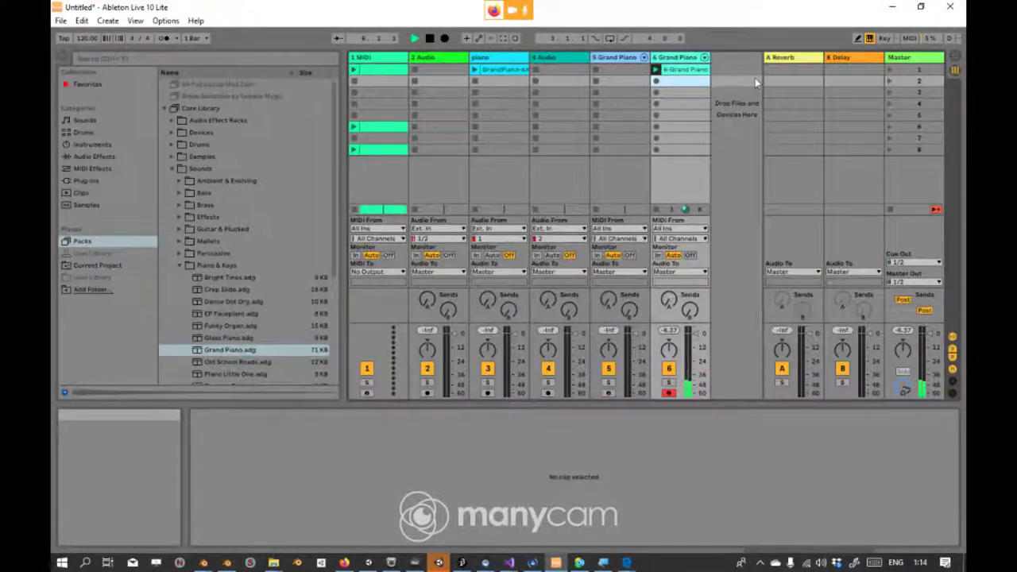
double_click(677, 83)
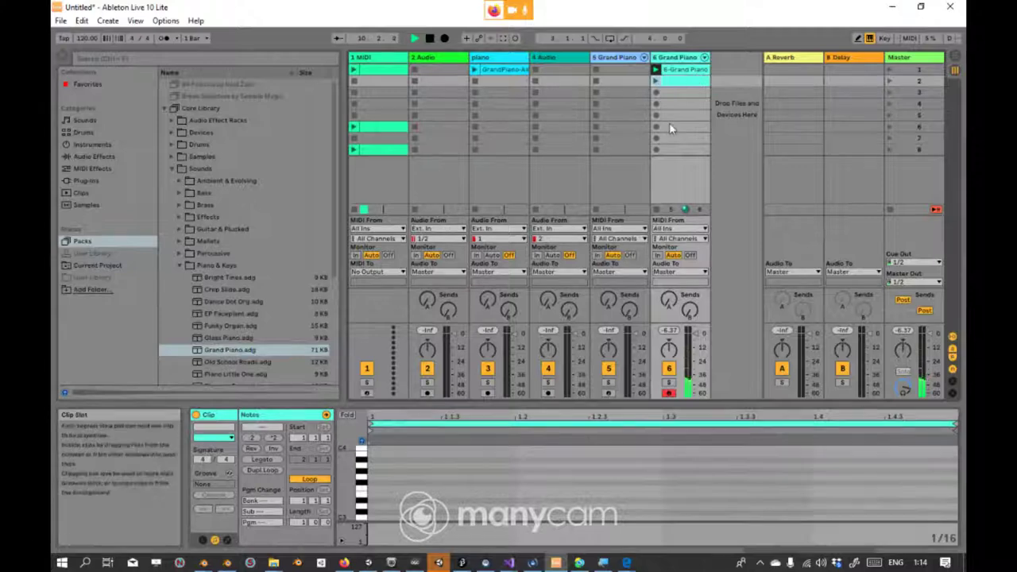
Step: Stop the playing clip on the 6 Grand Piano track, and add a 1/16 E3 note to the empty clip in slot 2
left_click(664, 209)
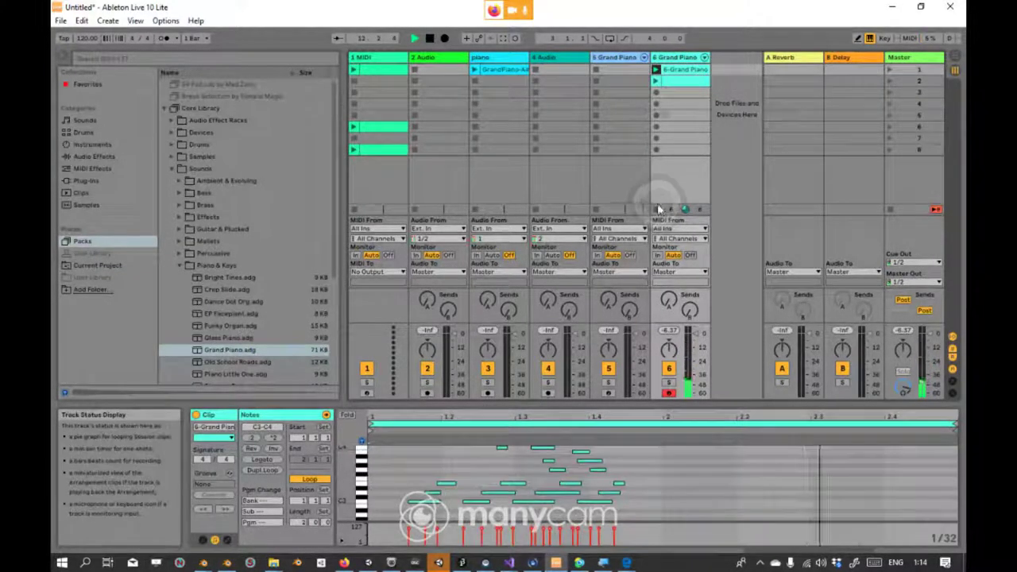
left_click(657, 209)
left_click_drag(678, 81, 674, 72)
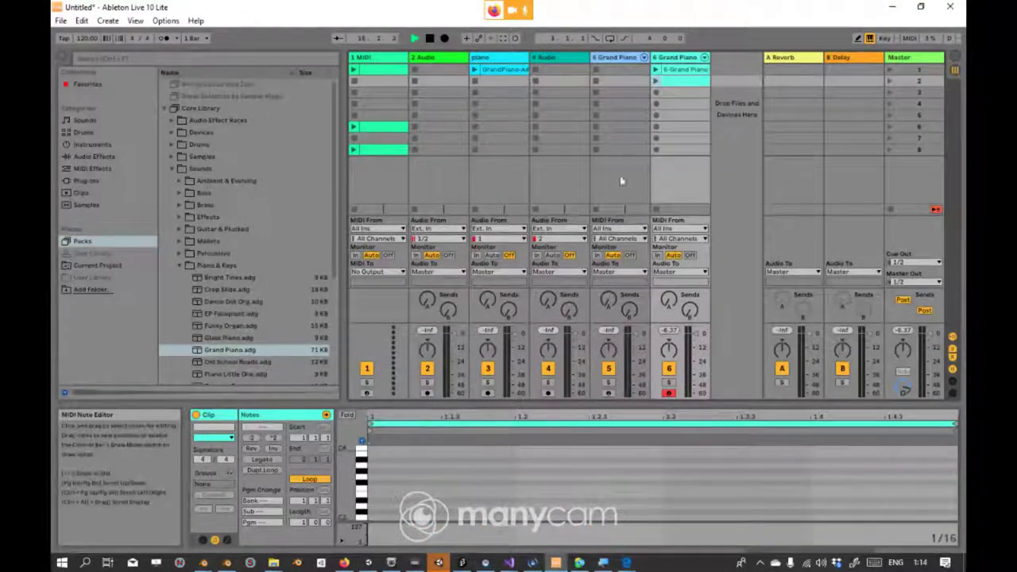
double_click(495, 494)
right_click(525, 489)
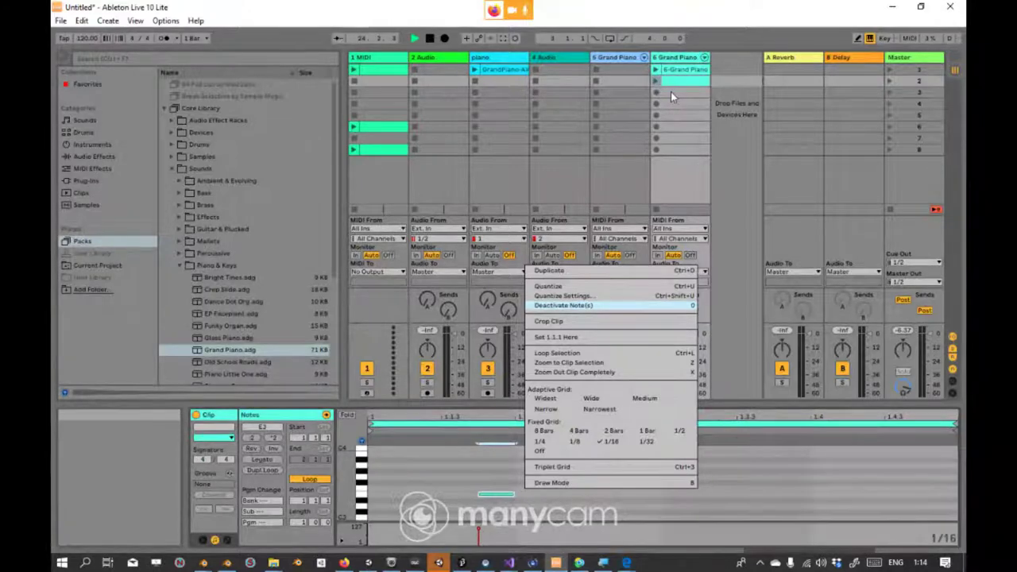
left_click(714, 102)
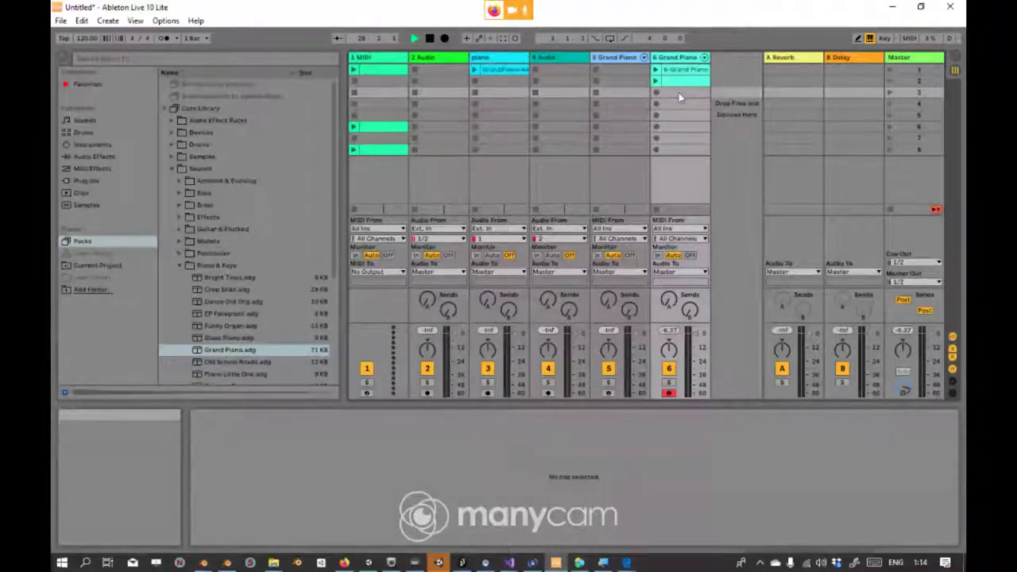
Step: Paste the cut piano clip into the third slot of the 6 Grand Piano track, and undo the paste
right_click(679, 92)
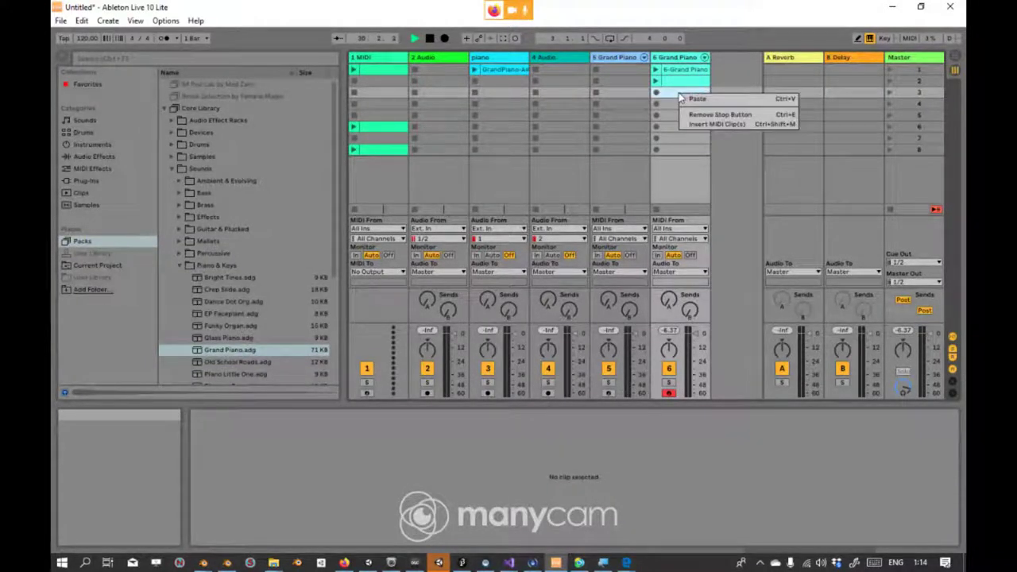
left_click(681, 114)
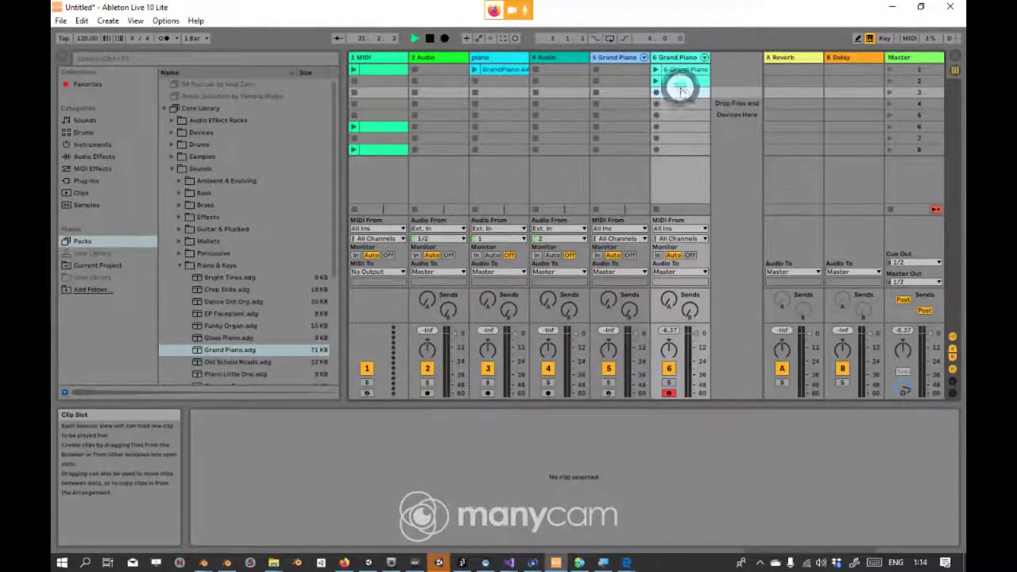
right_click(678, 91)
left_click(690, 95)
right_click(671, 102)
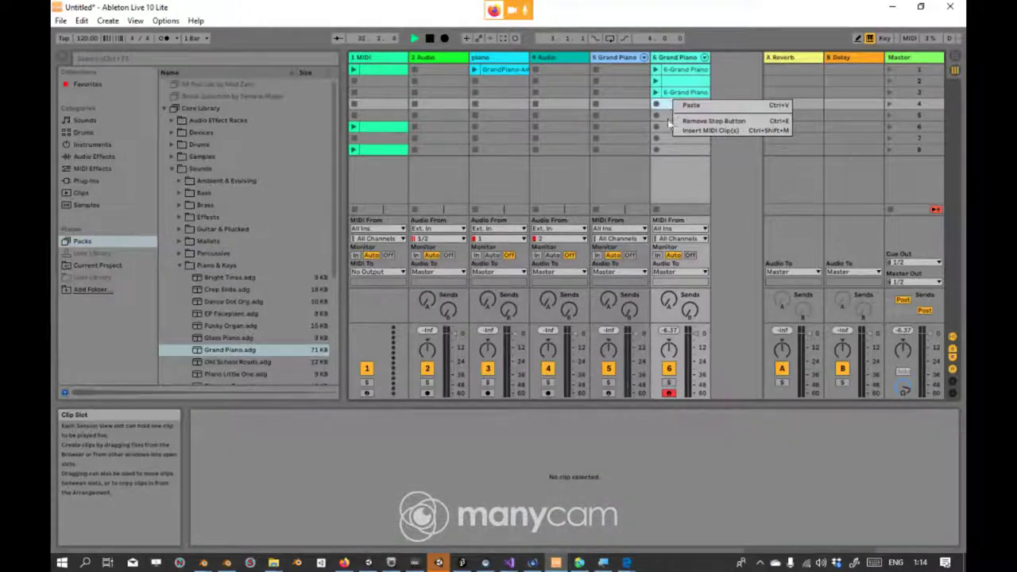
left_click(680, 388)
key("ctrl+z")
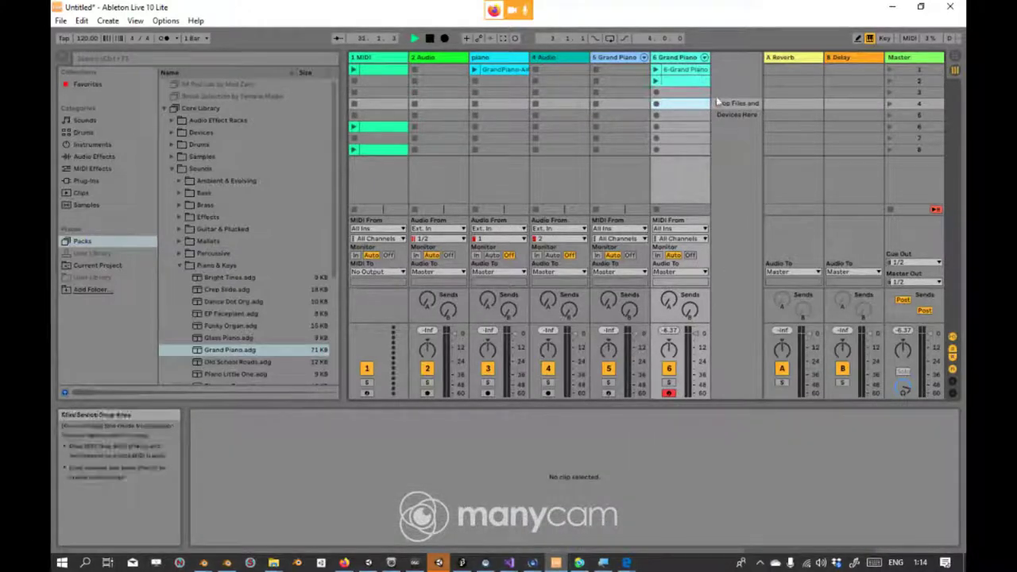
Step: Insert an empty MIDI clip in the third slot of the 6 Grand Piano track, delete it, and insert it again
right_click(681, 95)
left_click(679, 94)
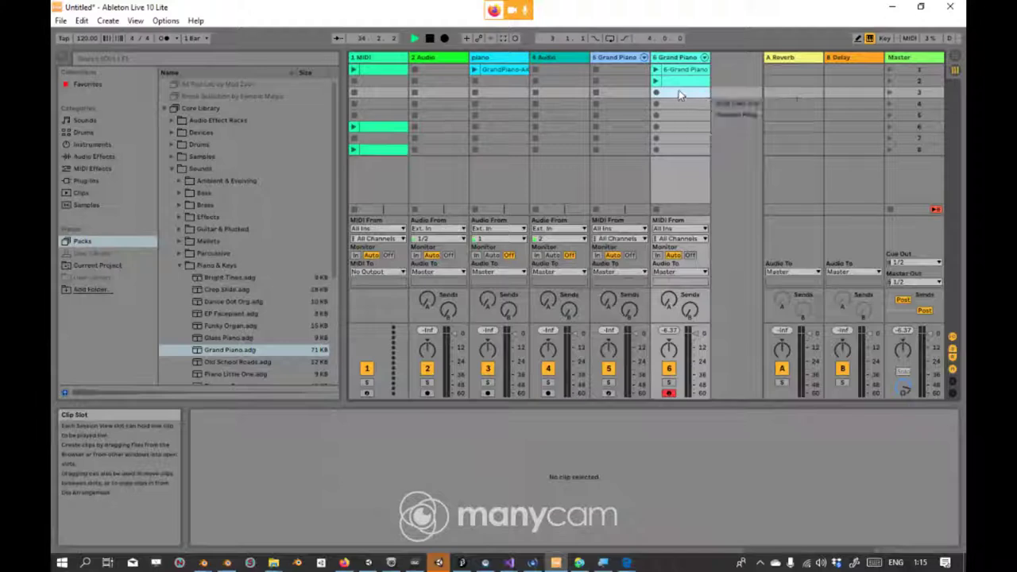
double_click(680, 96)
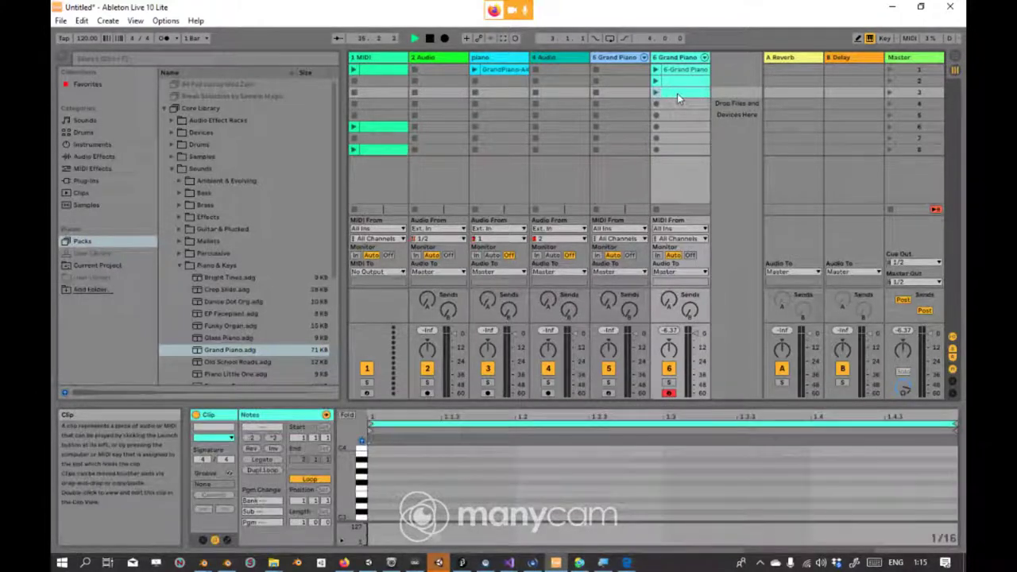
key("Delete")
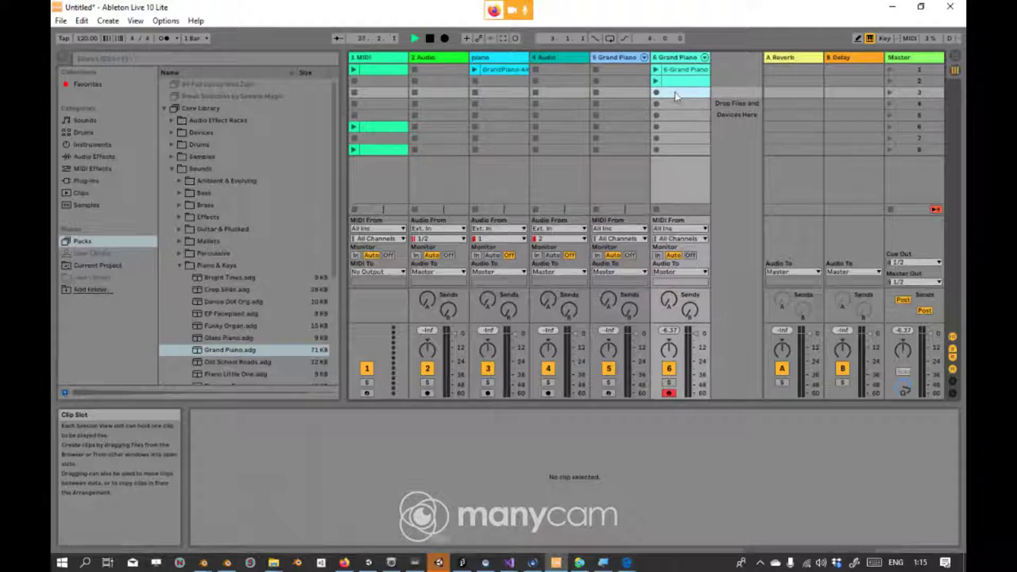
double_click(675, 93)
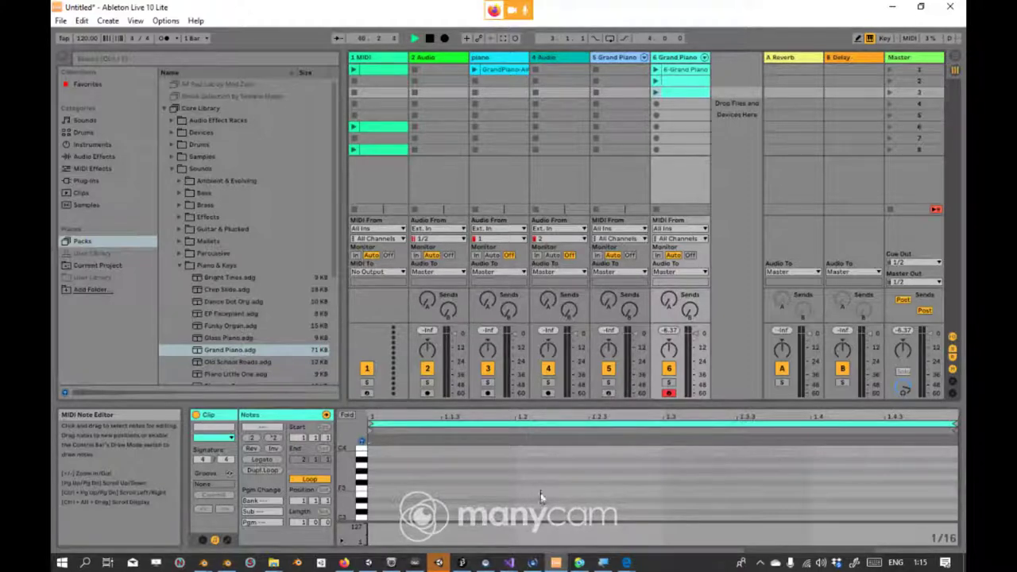
Step: Set the note editor's fixed grid to 8 Bars for the empty clip in slot 3
right_click(514, 504)
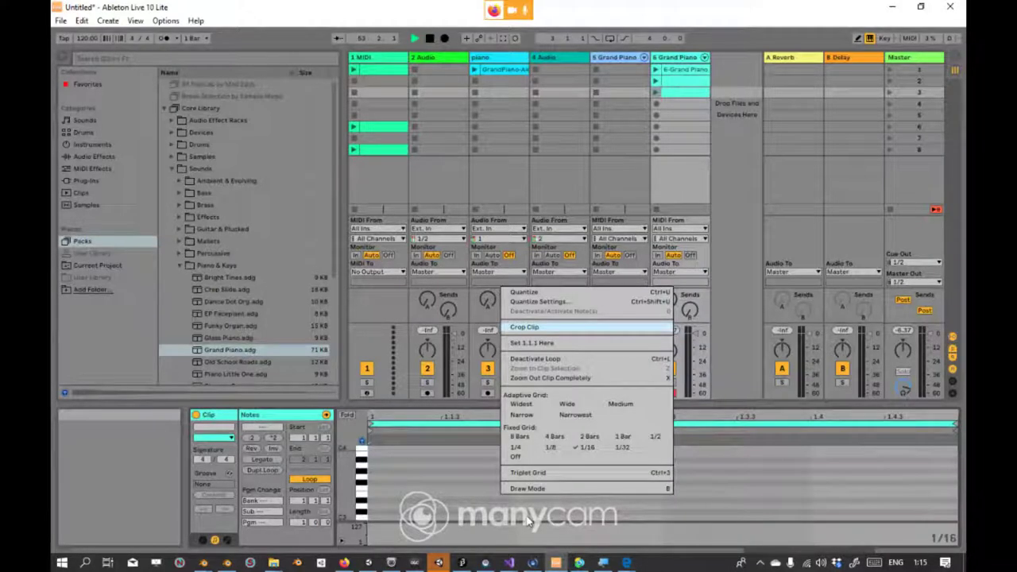
key("Down")
key("Down")
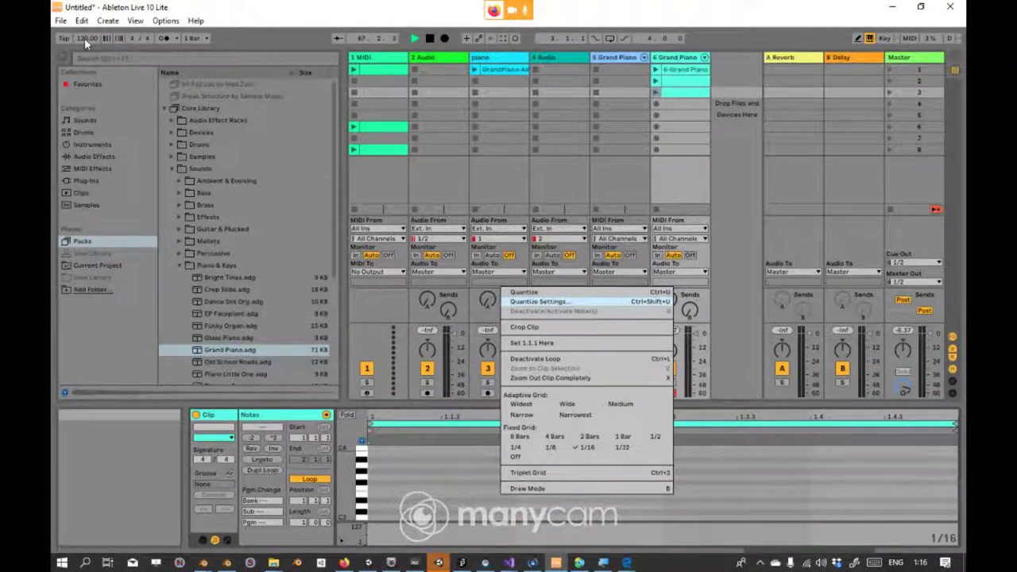
left_click(83, 37)
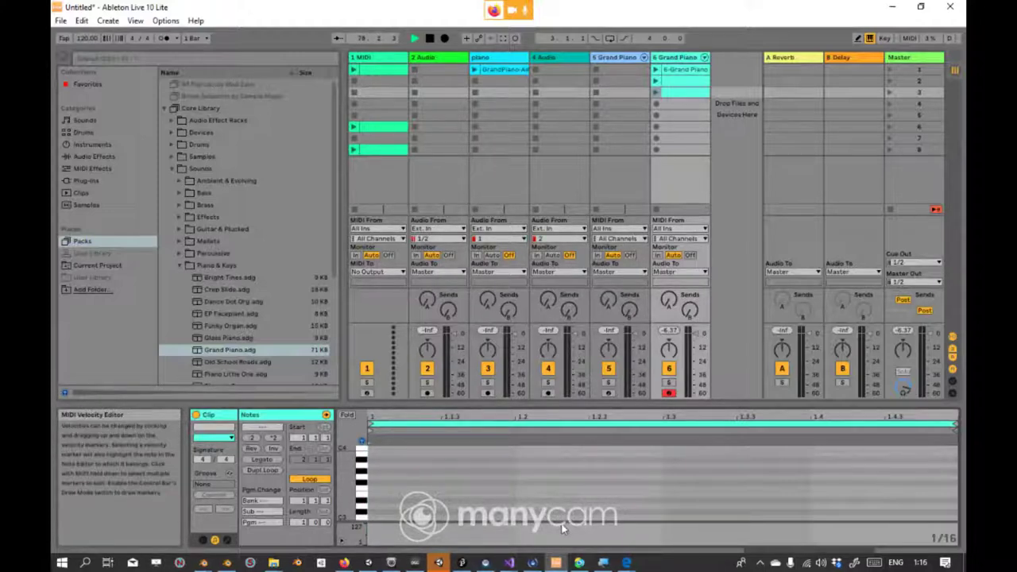
right_click(571, 494)
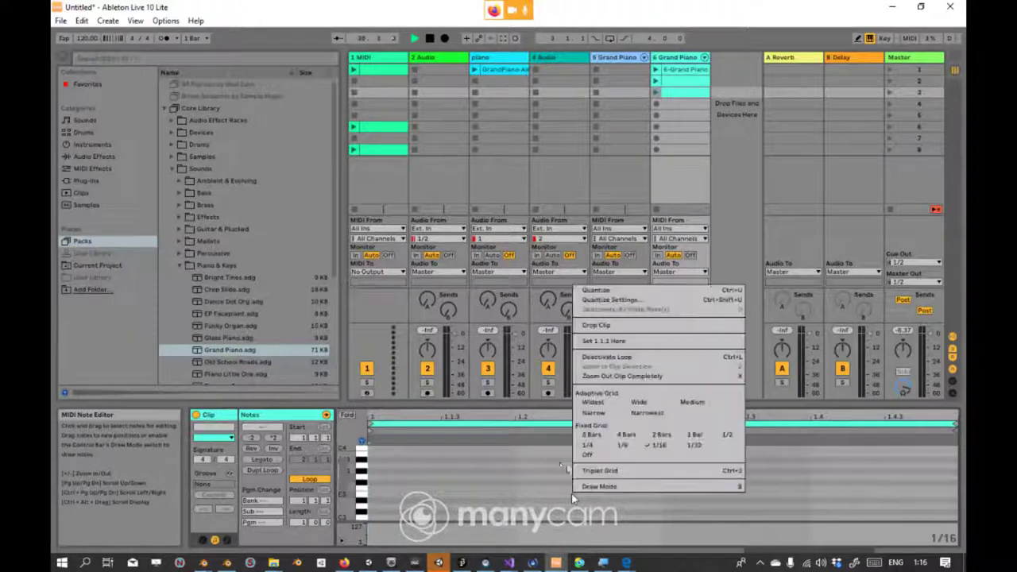
left_click(591, 434)
Step: Examine the grid, quantize and Draw Mode options available in the empty clip's note editor
right_click(501, 484)
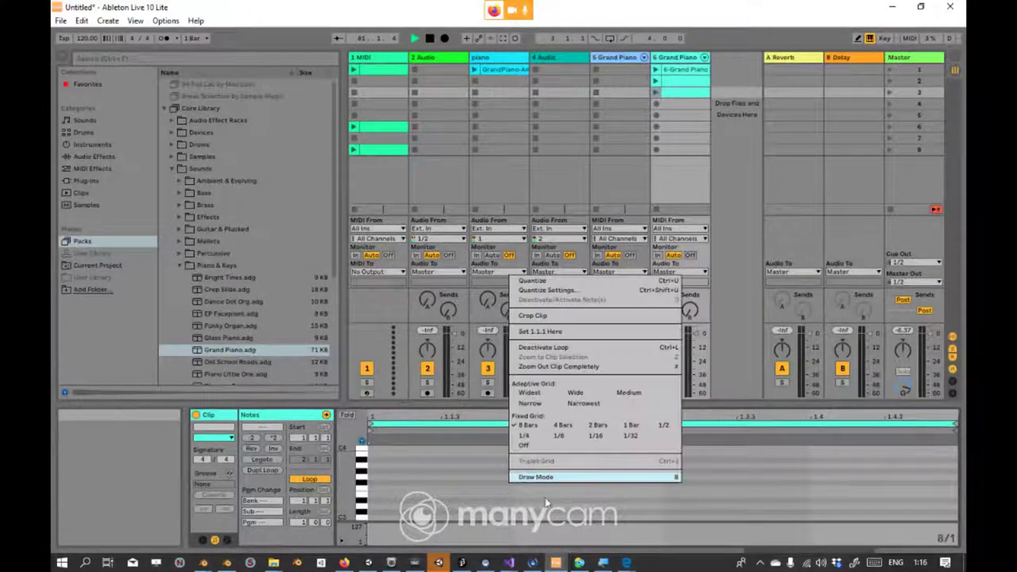
right_click(581, 500)
left_click(576, 503)
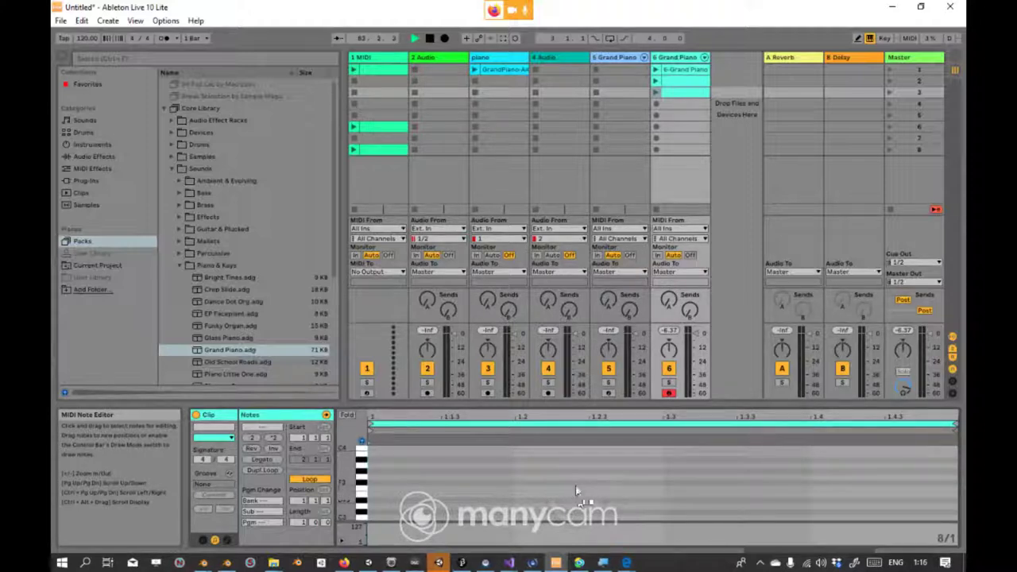
left_click(575, 487)
right_click(574, 487)
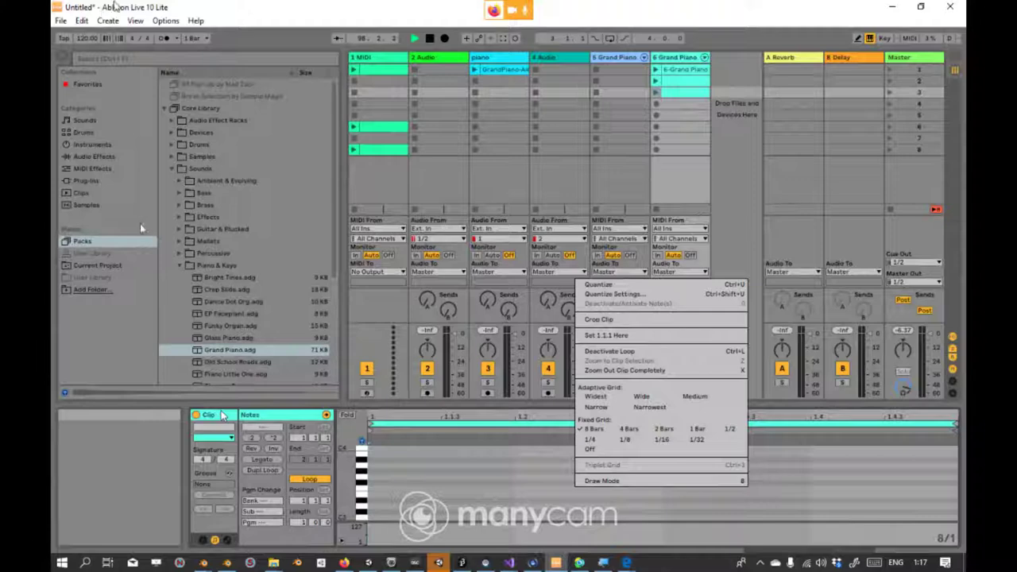
left_click(178, 37)
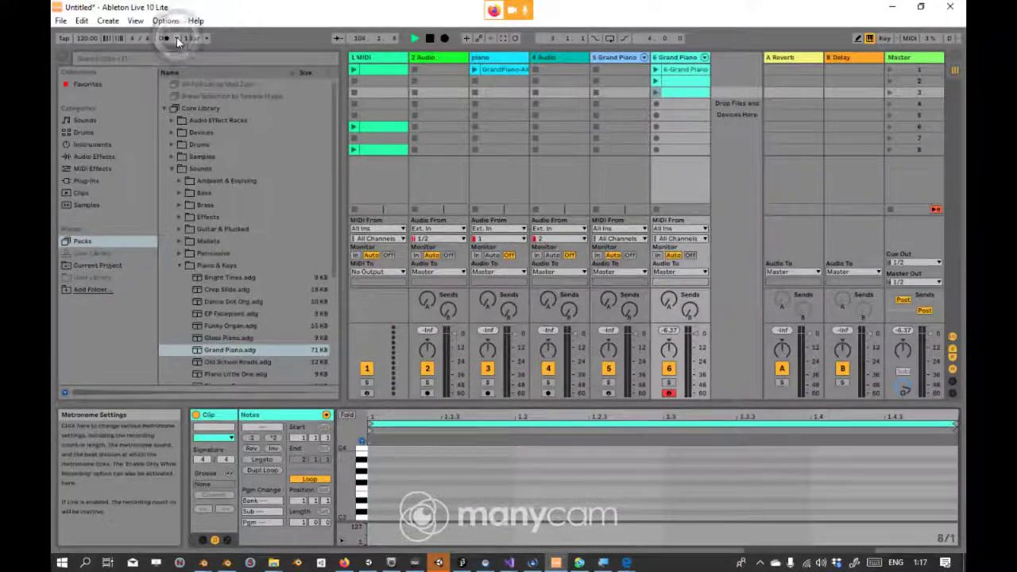
right_click(395, 500)
left_click(378, 502)
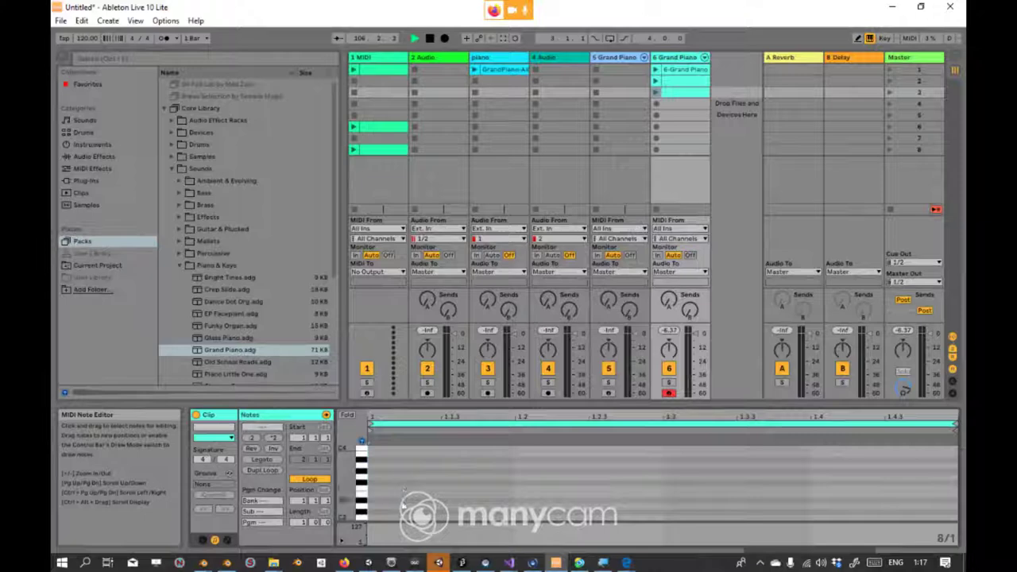
Step: Change the note editor's fixed grid to 4 Bars, and set it to 1/32
right_click(592, 486)
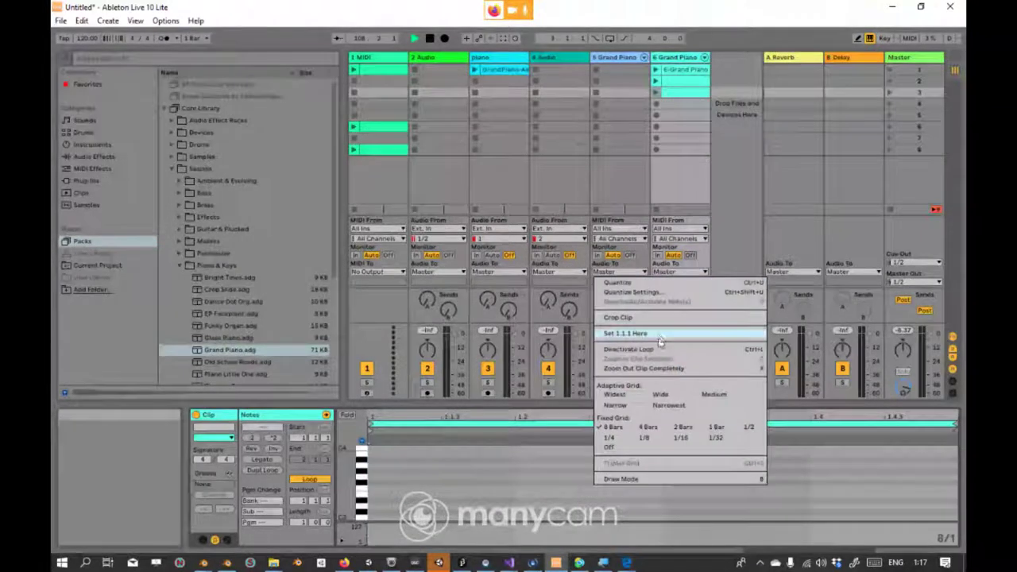
left_click(652, 429)
right_click(626, 485)
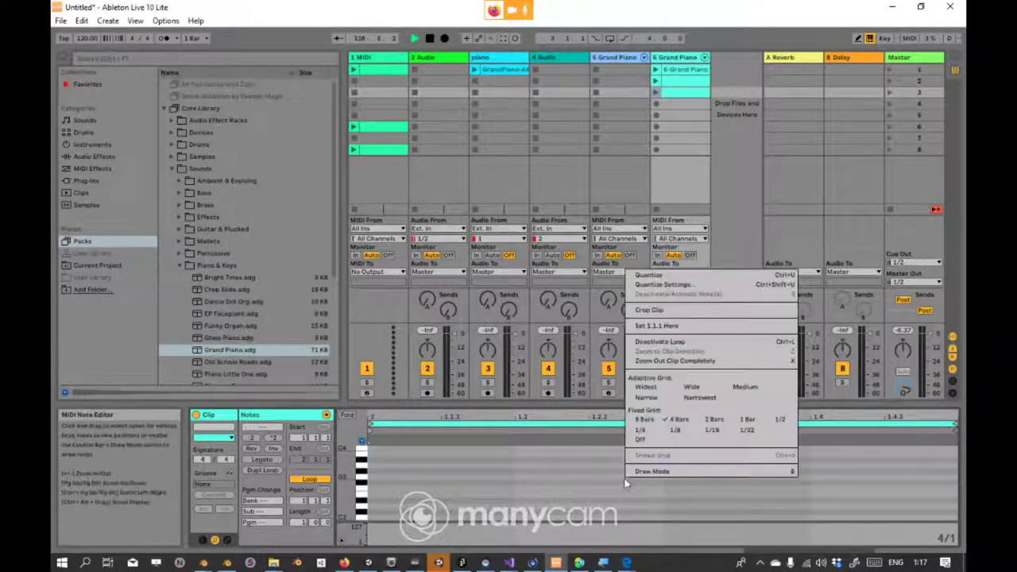
left_click(749, 432)
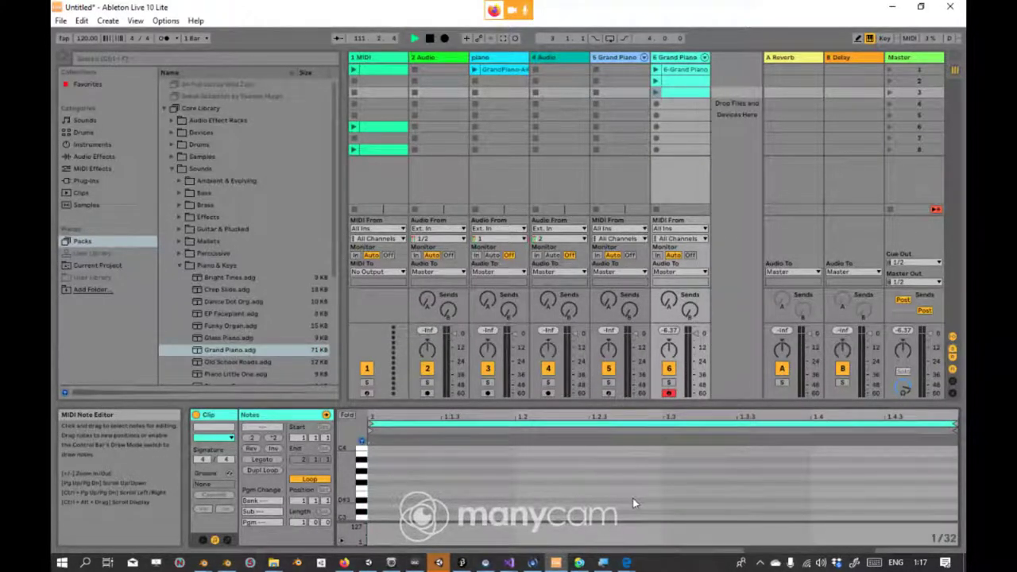
Step: Turn on Draw Mode, and draw a row of 1/32 E3 notes across nearly the whole bar of the clip
right_click(407, 497)
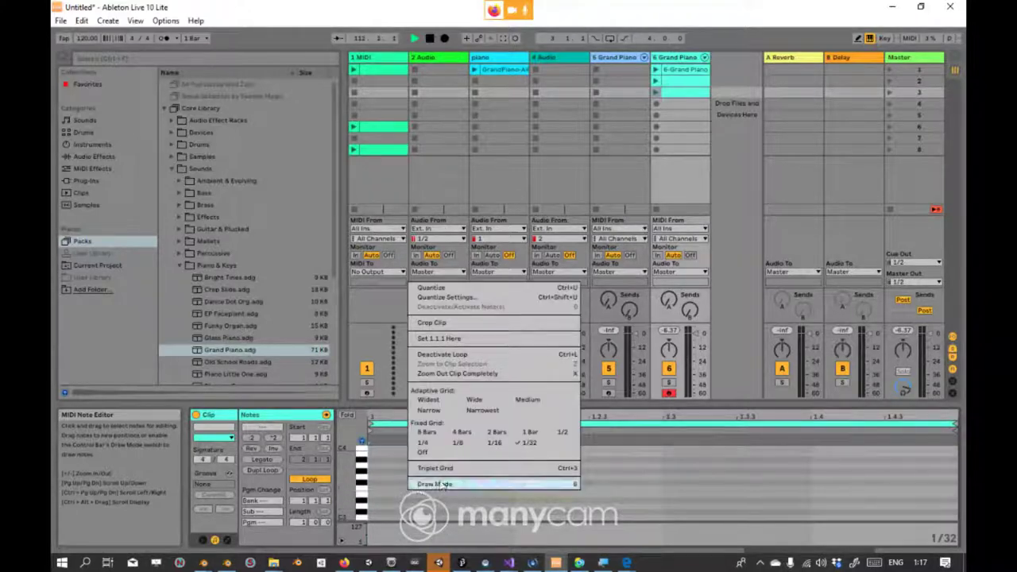
left_click(413, 483)
mouse_move(387, 494)
left_mouse_down()
mouse_move(643, 494)
mouse_move(897, 477)
left_mouse_up()
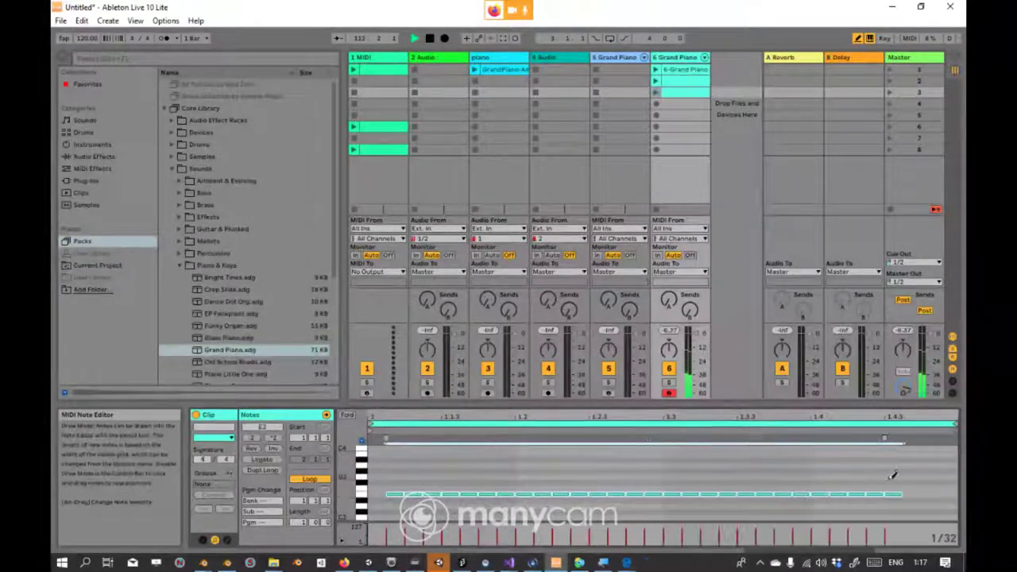
Step: Set the fixed grid to 8 Bars, and replace the row of 1/32 E3 notes with one D#3 note spanning the whole clip
right_click(582, 465)
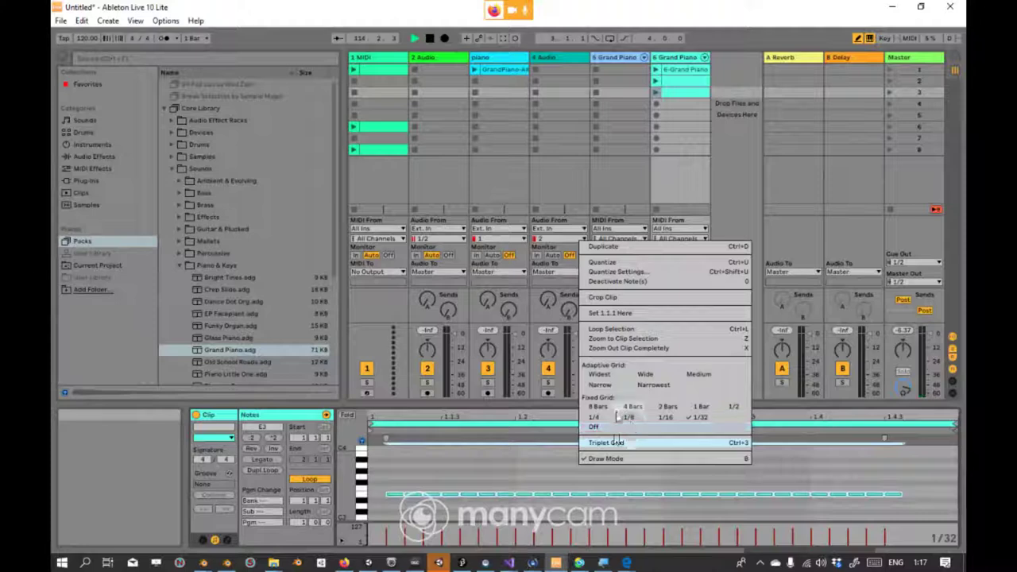
right_click(537, 491)
left_click(525, 477)
right_click(524, 475)
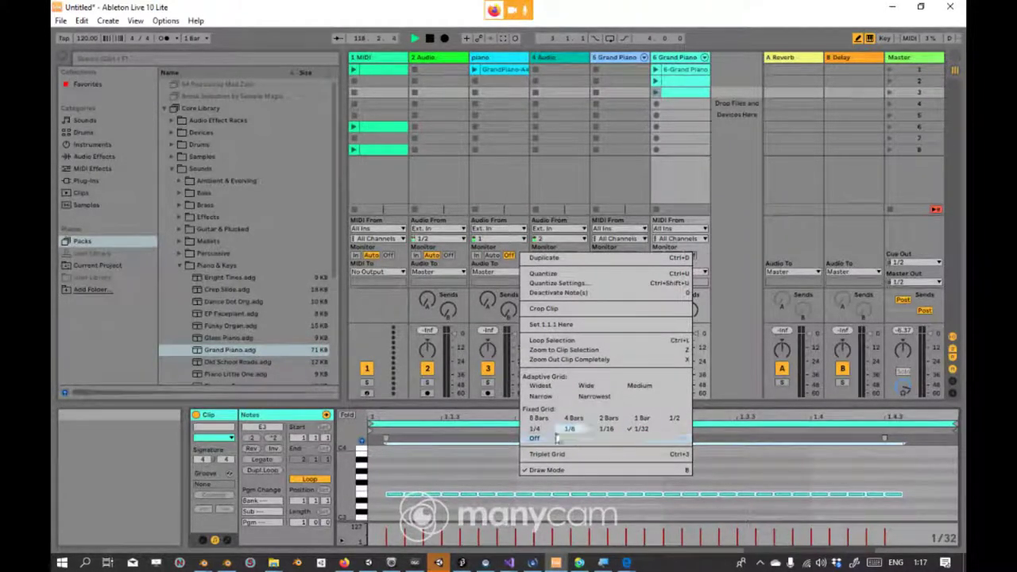
left_click(540, 418)
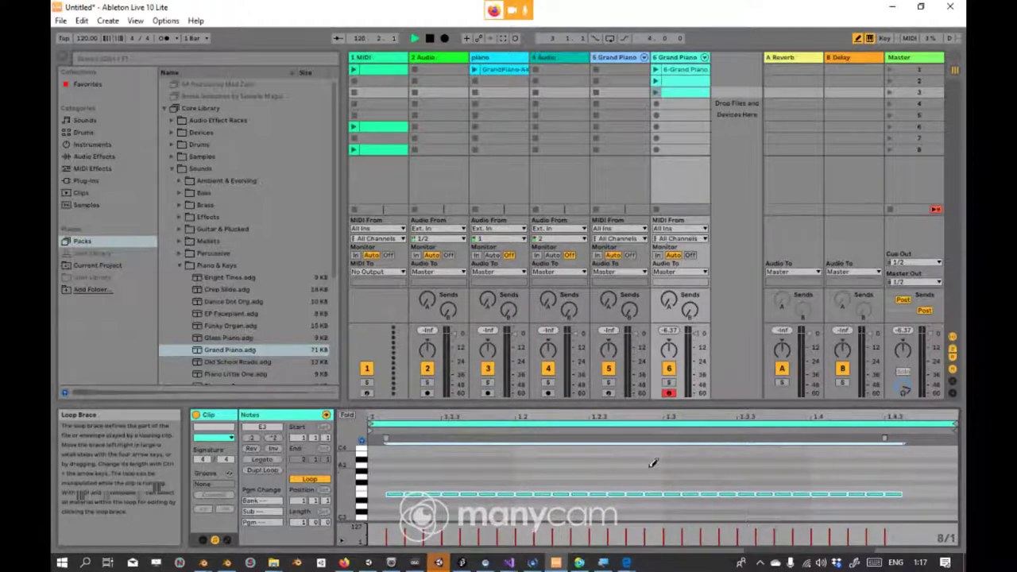
left_click(614, 491)
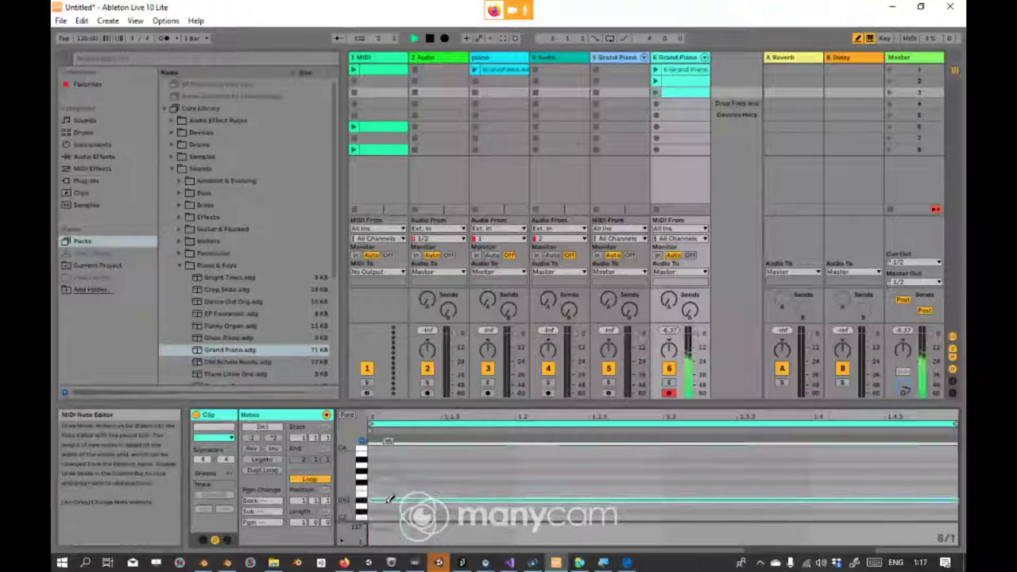
Step: Set the fixed grid to 1/32, and draw a scattered run of short notes between D3 and B3 from the start to beat 3
right_click(454, 492)
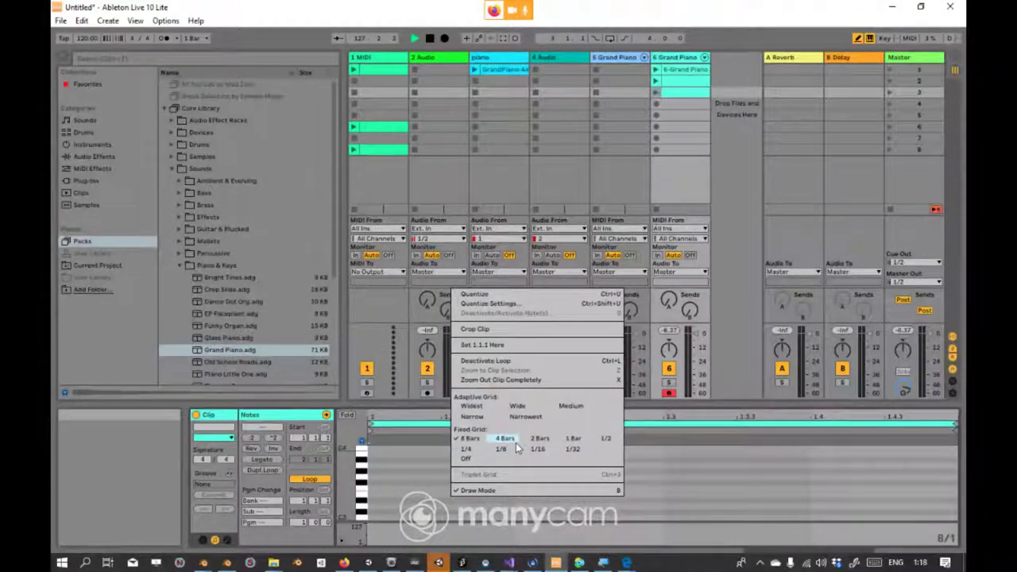
left_click(579, 449)
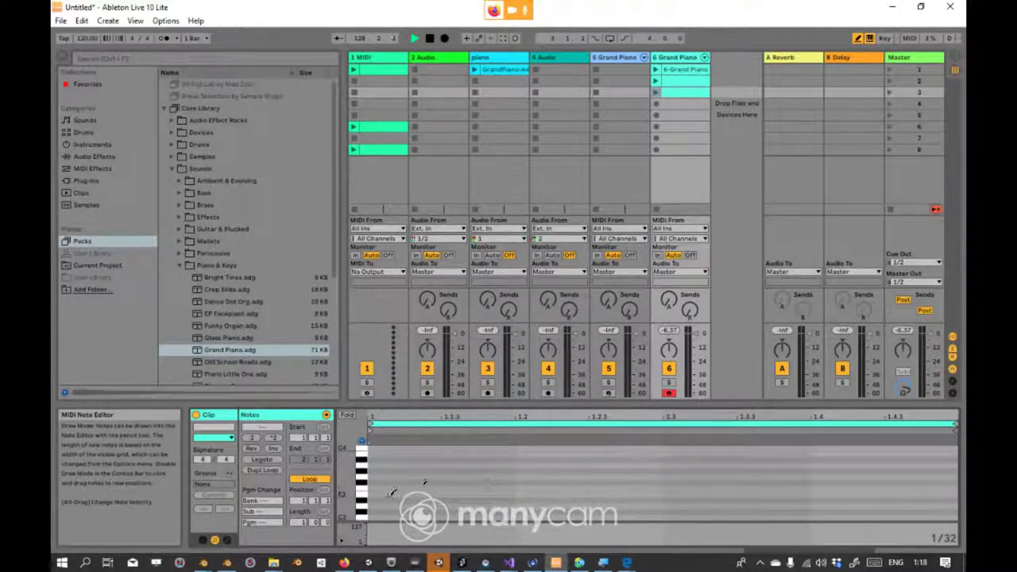
mouse_move(379, 492)
left_mouse_down()
mouse_move(429, 489)
mouse_move(443, 465)
mouse_move(472, 496)
mouse_move(436, 461)
mouse_move(517, 454)
mouse_move(616, 502)
mouse_move(711, 488)
left_mouse_up()
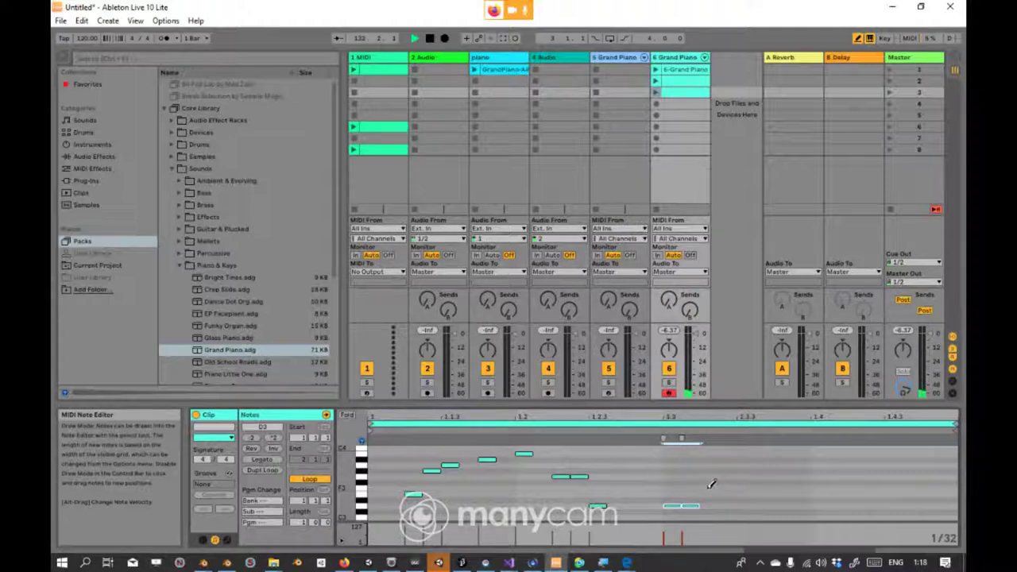
Step: Undo the scattered 1/32 notes until the clip is empty
key("ctrl+z")
key("ctrl+z")
key("ctrl+z")
key("ctrl+z")
key("ctrl+z")
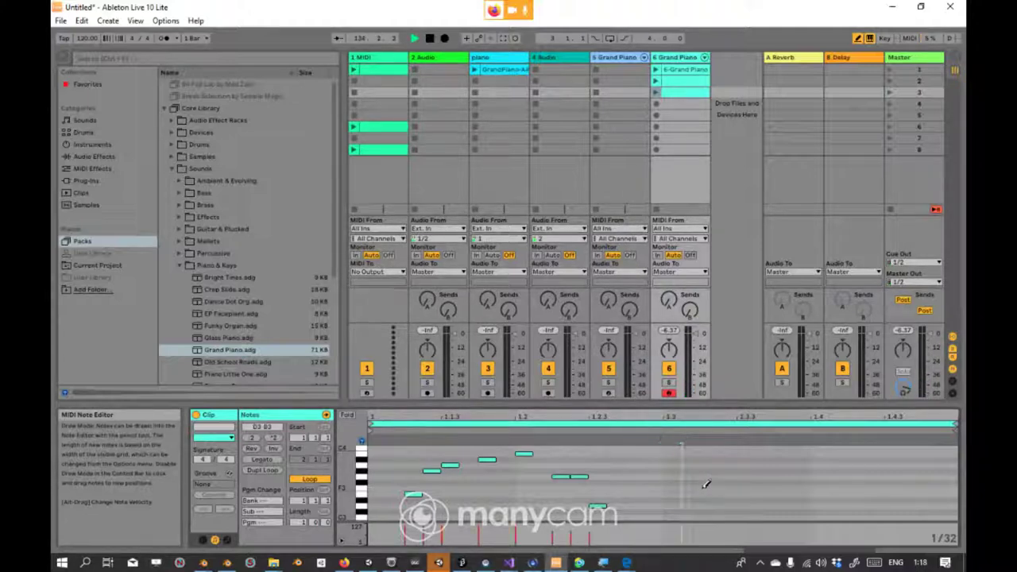
key("ctrl+z")
key("ctrl+z")
key("ctrl+z")
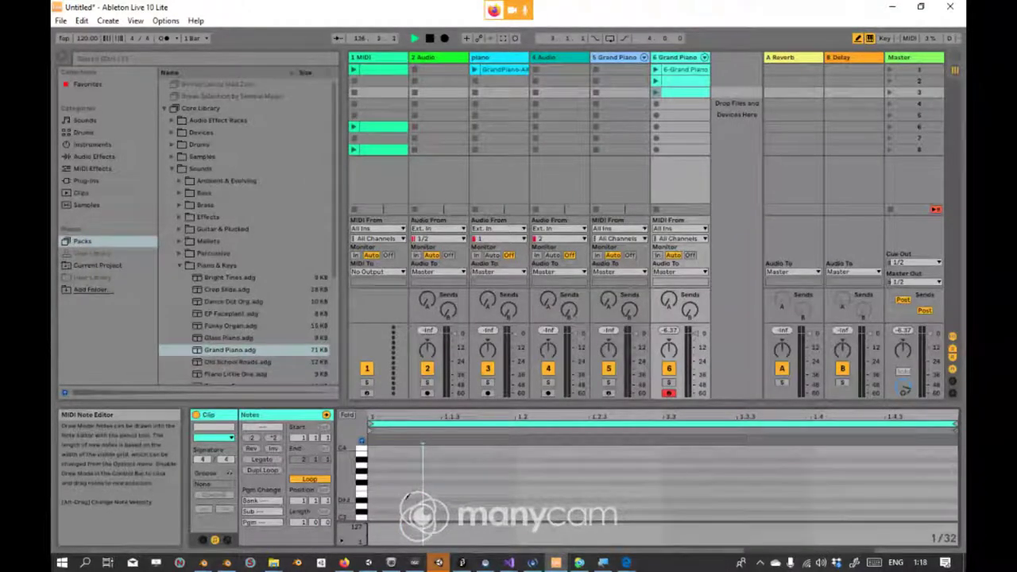
Step: Draw six separate 1/32 notes across the first half of the clip: E3, F#3, E3, G3, F3 and F3
left_click(414, 494)
left_click(469, 443)
left_click(469, 483)
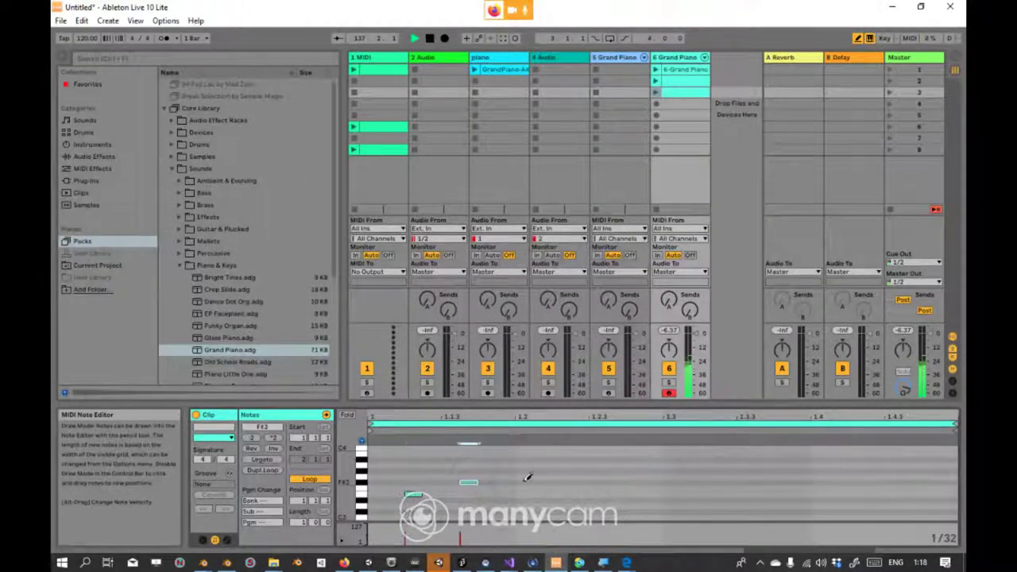
left_click(505, 495)
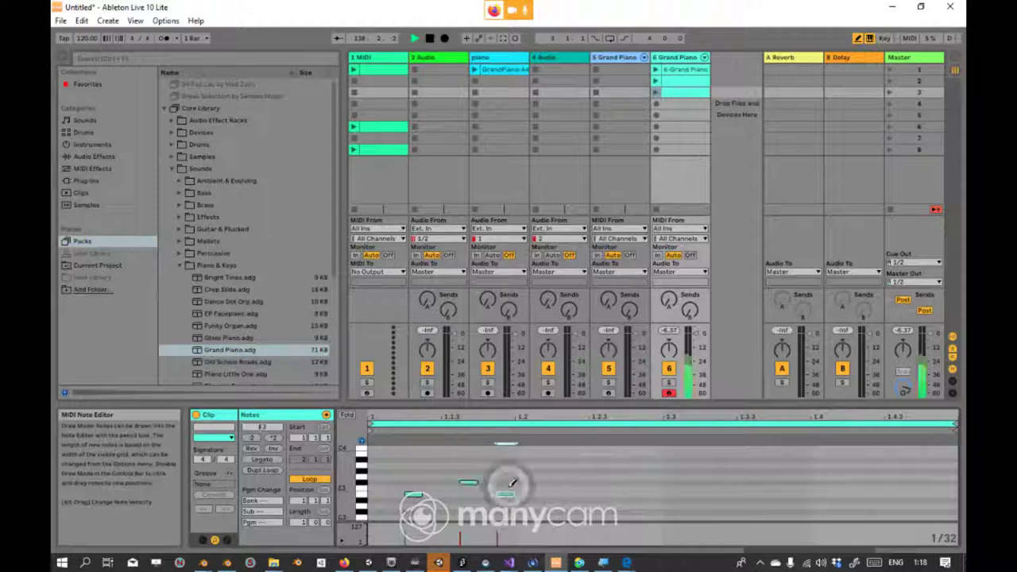
left_click(540, 477)
left_click(612, 488)
left_click(657, 488)
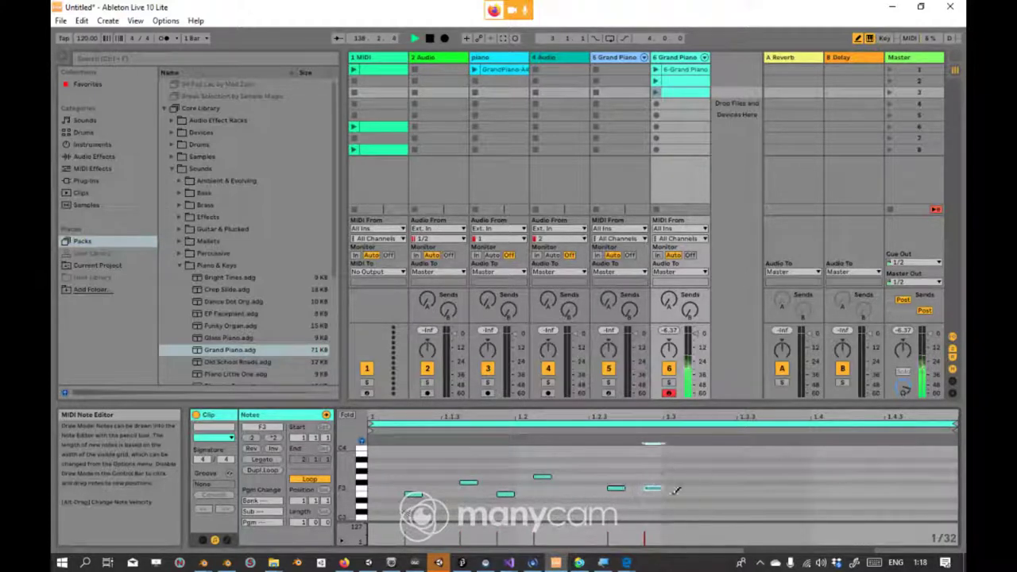
Step: Set the fixed grid to 8 Bars, draw an A#3 note spanning the whole clip, and erase that note
right_click(704, 499)
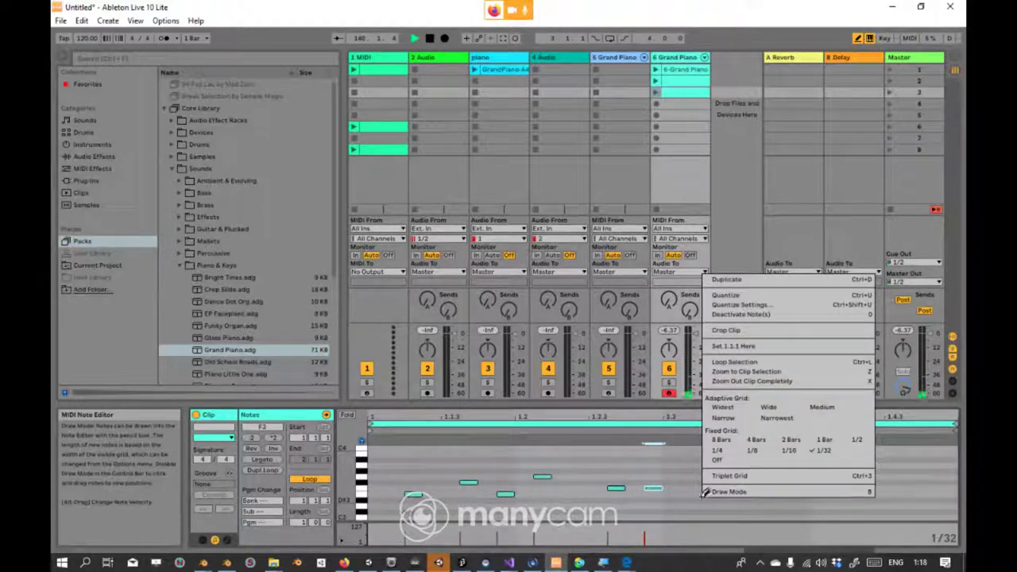
left_click(705, 449)
left_click(681, 460)
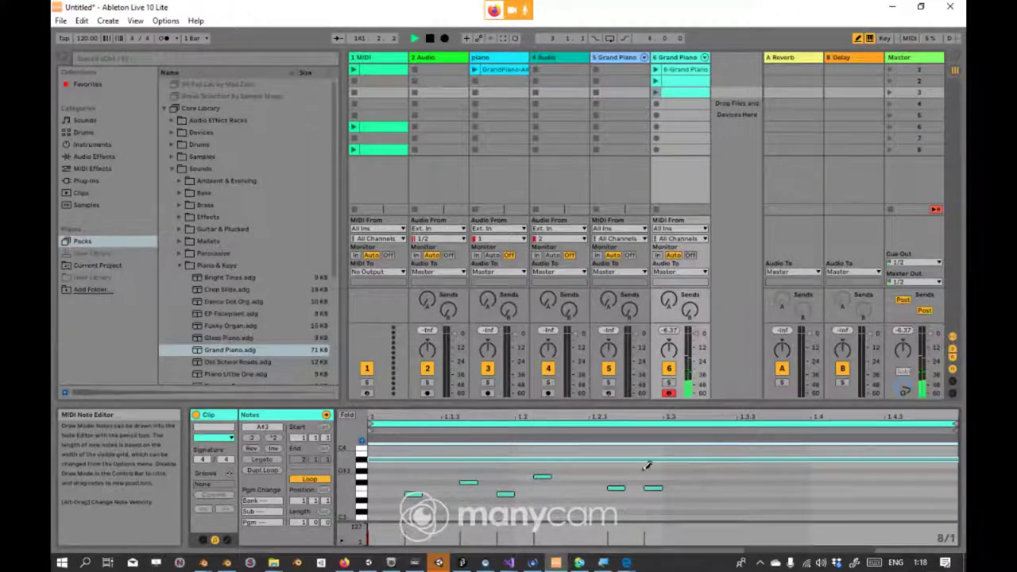
left_click(525, 460)
Step: Set the fixed grid to 1/4, and draw one note per beat: D#3, G#3, D#3 and G#3
right_click(705, 478)
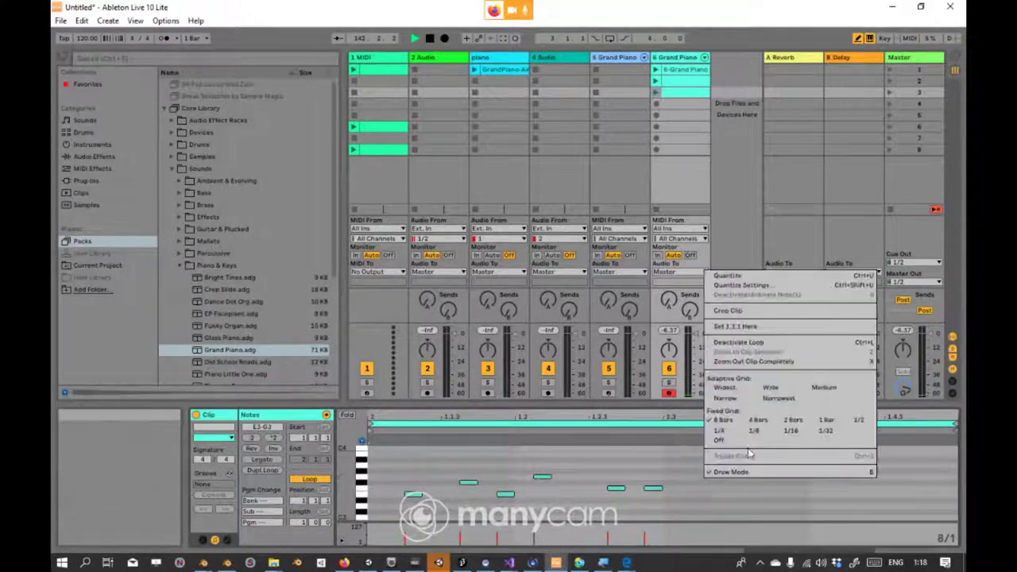
left_click(718, 430)
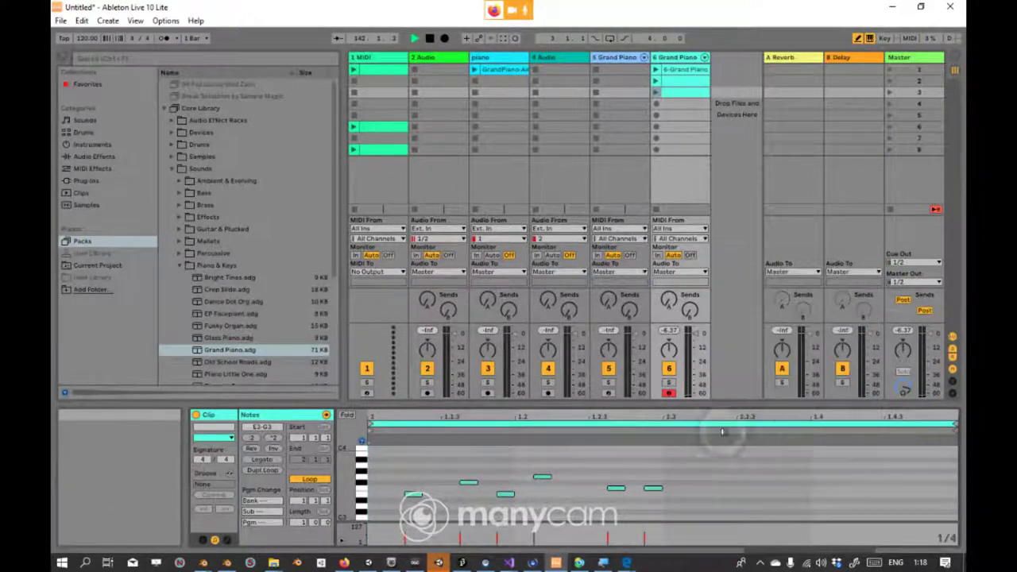
left_click(628, 471)
left_click(704, 499)
left_click(829, 471)
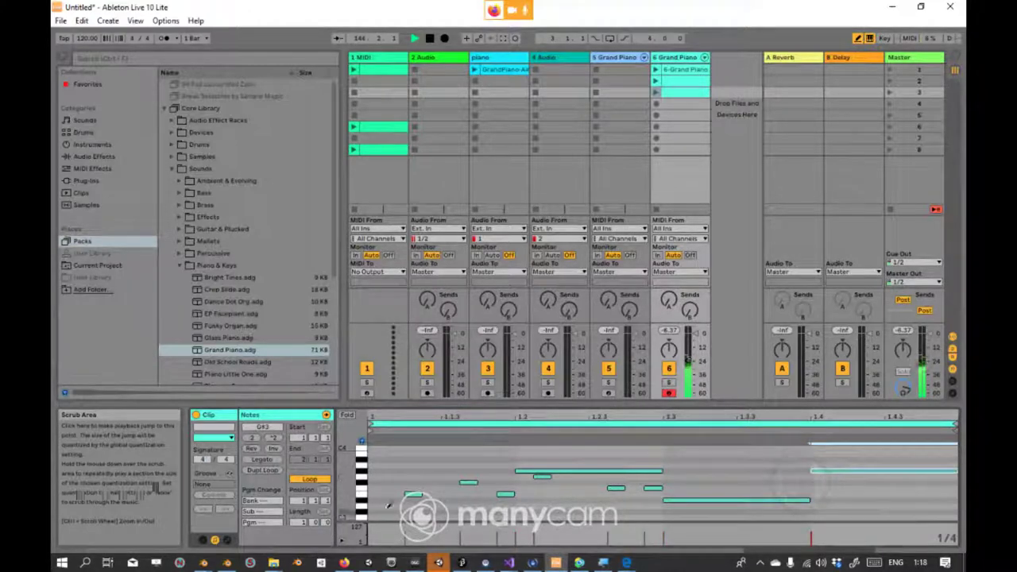
left_click(419, 500)
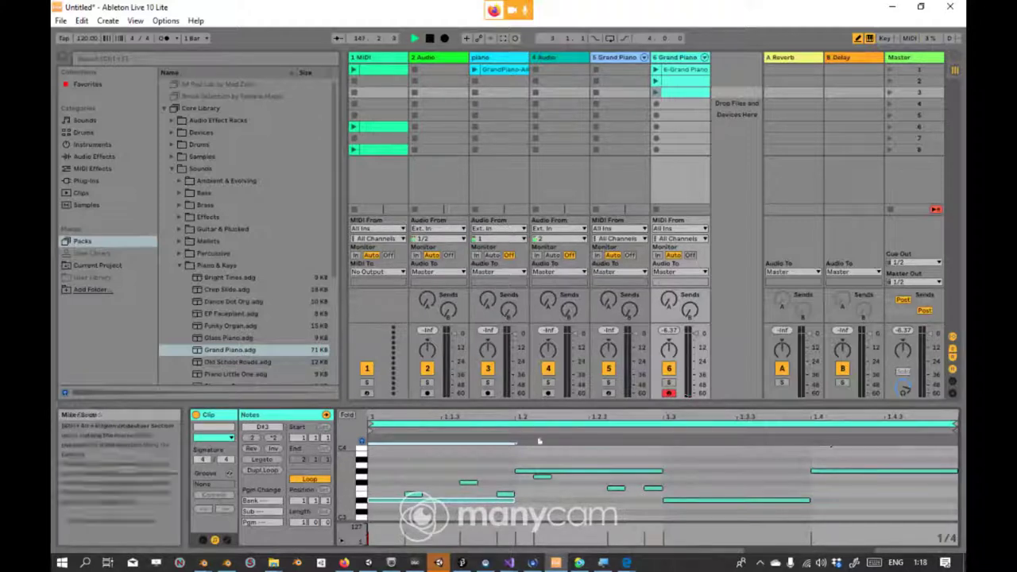
Step: Remove the quarter notes and the short 1/32 notes, leaving only the last F3 just before beat 3
key("ctrl+z")
key("ctrl+z")
key("ctrl+z")
key("ctrl+z")
key("ctrl+z")
key("ctrl+z")
key("ctrl+z")
key("ctrl+z")
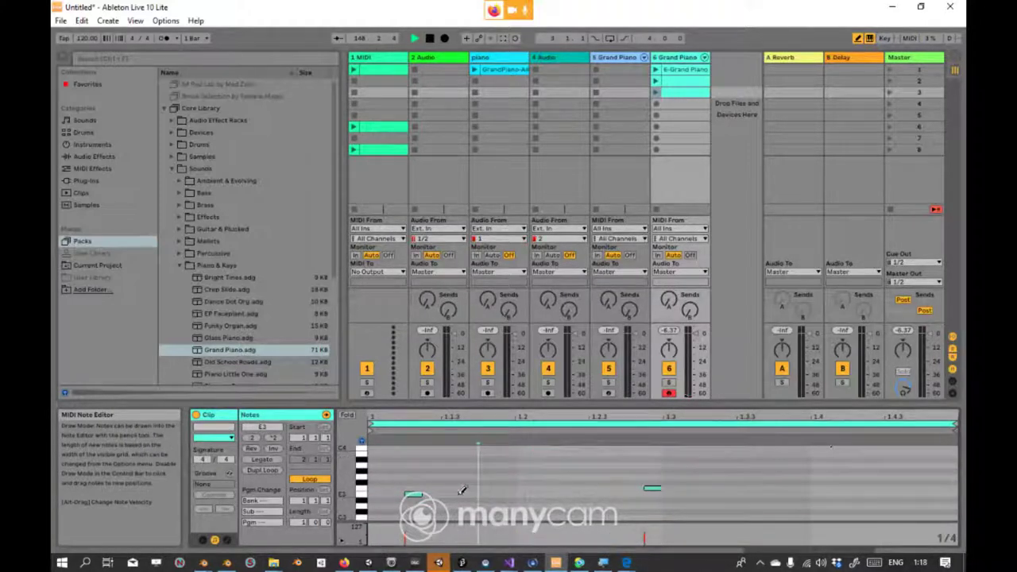
key("ctrl+z")
Step: Set the fixed grid to 1/8, and draw the consecutive notes F3, E3, G3, B3 and G#3 from 1.1.3 to 1.4
right_click(493, 482)
left_click(545, 435)
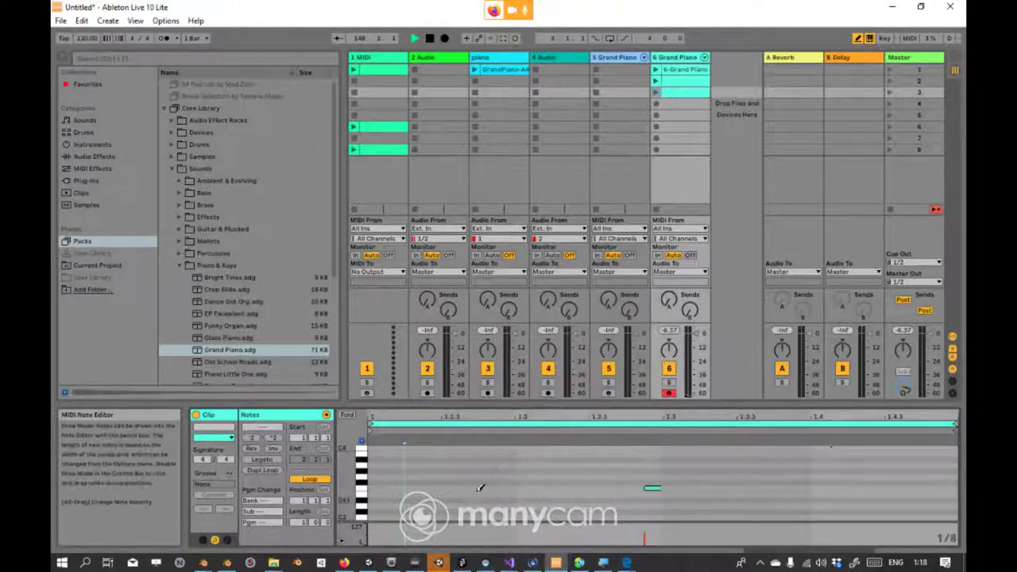
left_click(478, 489)
left_click(539, 493)
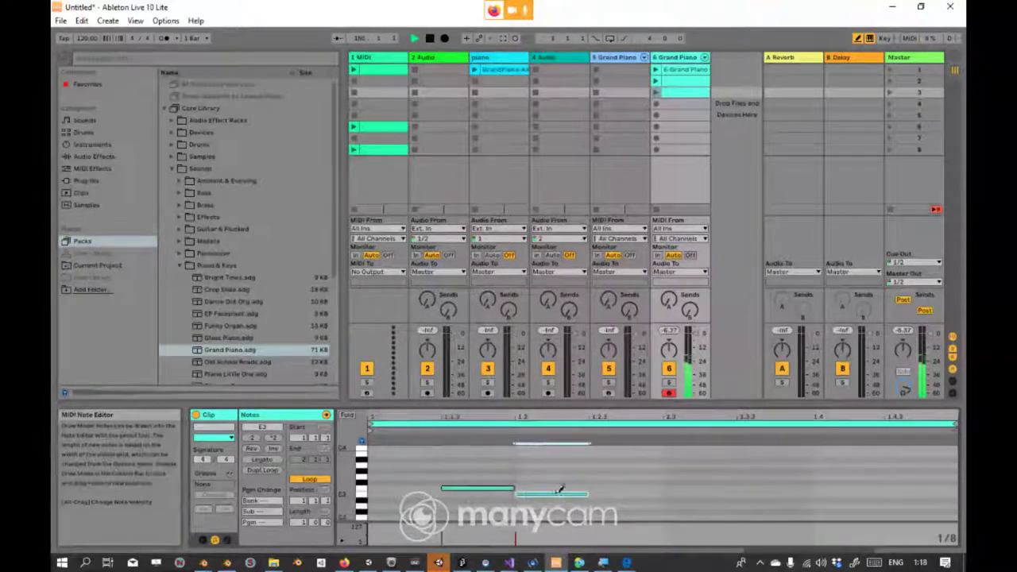
left_click(602, 476)
left_click(675, 454)
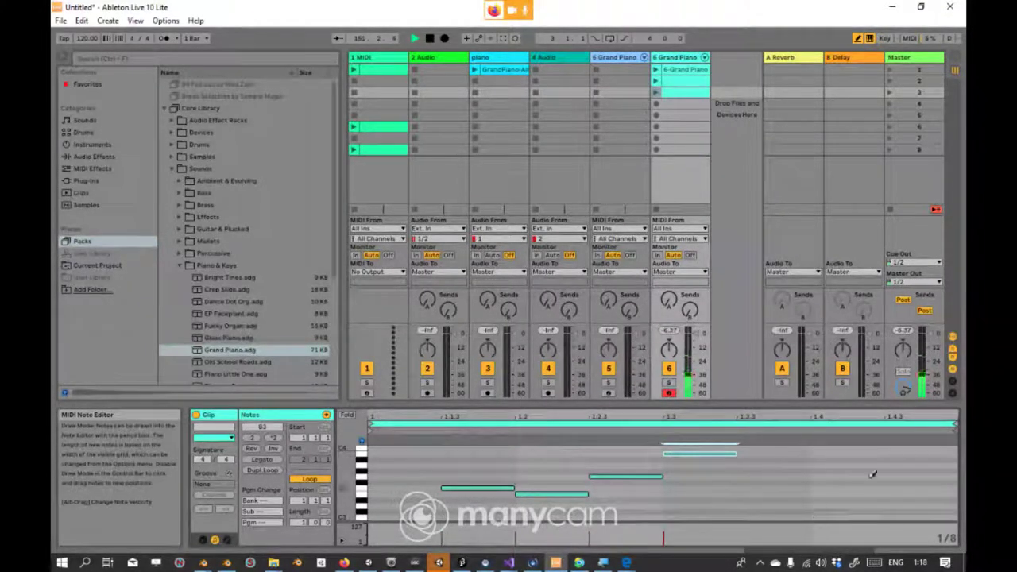
right_click(766, 468)
left_click(768, 470)
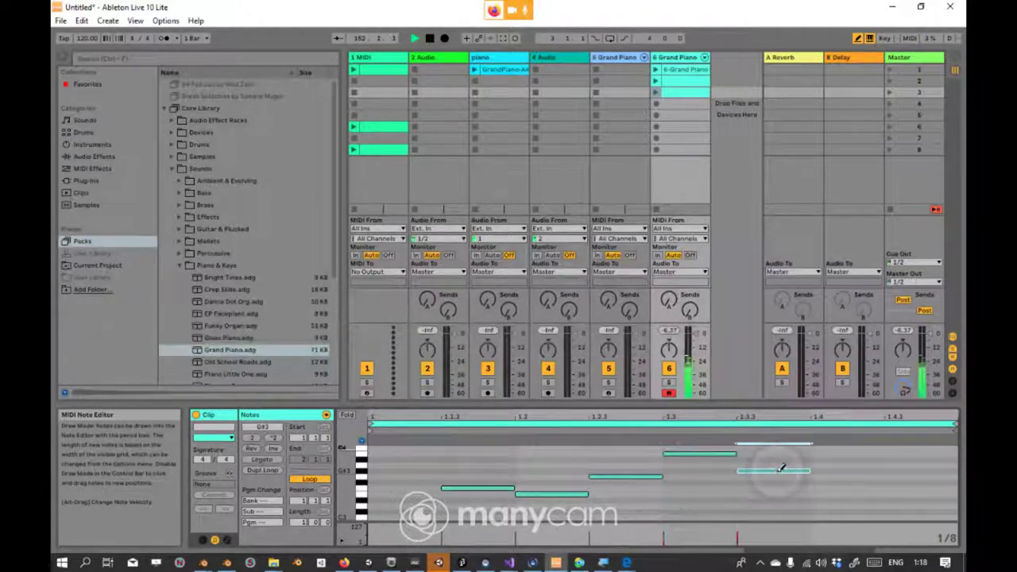
Step: Set the fixed grid to 1/16, and fill the fourth beat with the notes F3, F#3, D#3 and G#3
right_click(781, 469)
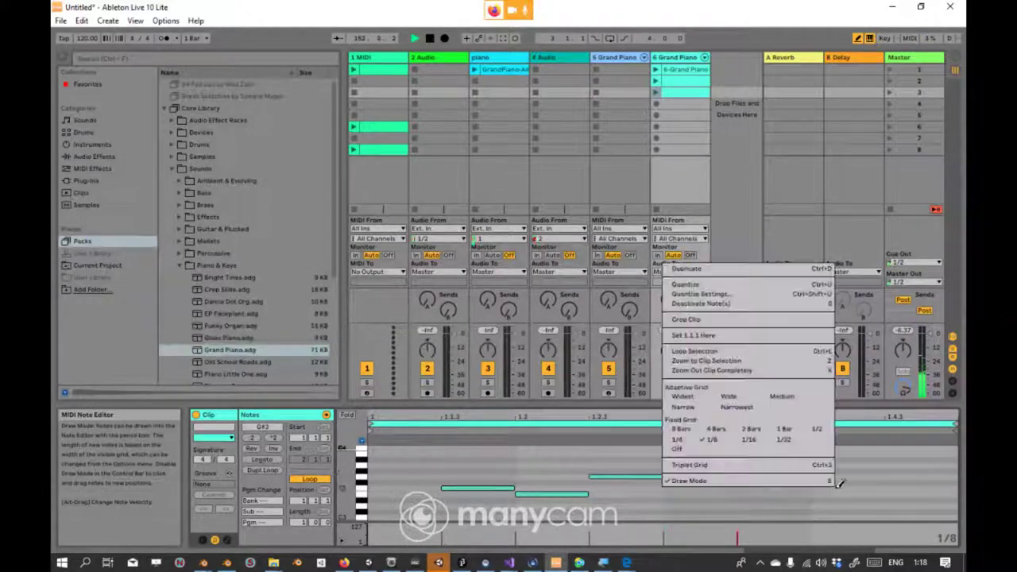
left_click(753, 441)
left_click(840, 487)
left_click(863, 482)
left_click(910, 501)
left_click(924, 470)
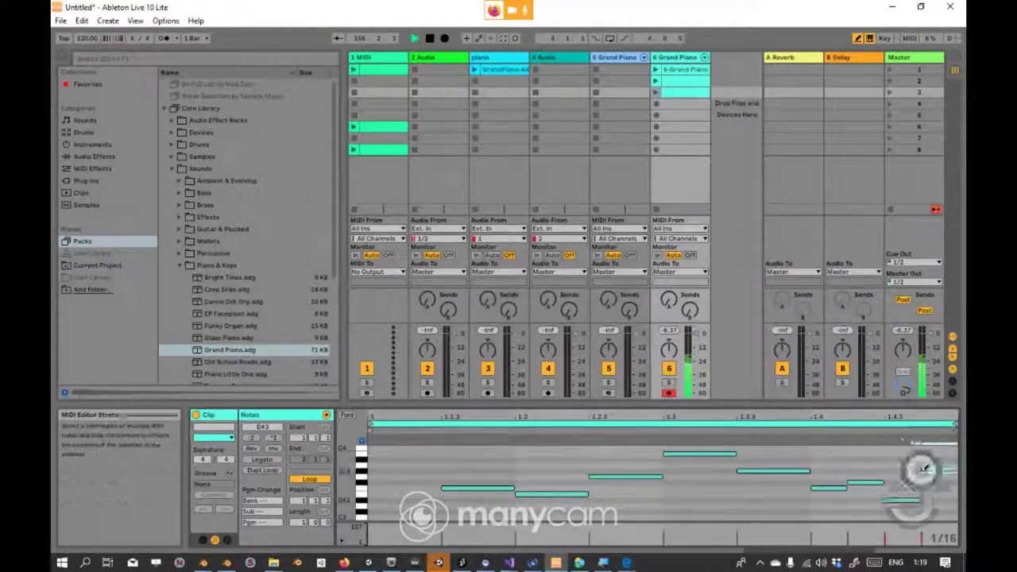
Step: With the Triplet Grid on, draw a row of 1/16-triplet C#3 notes below the melody, and remove all but the one at 1.3
right_click(538, 487)
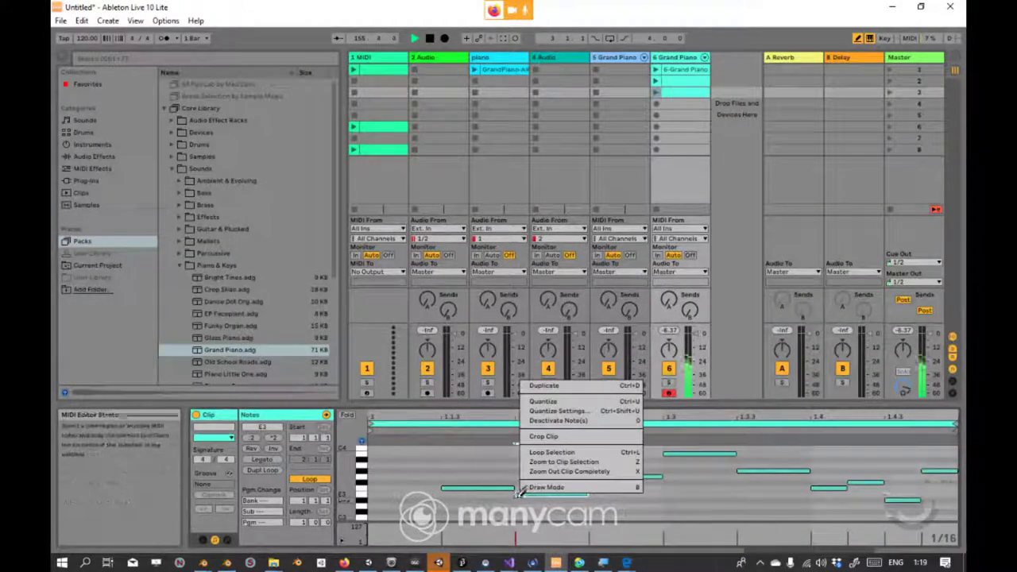
right_click(456, 509)
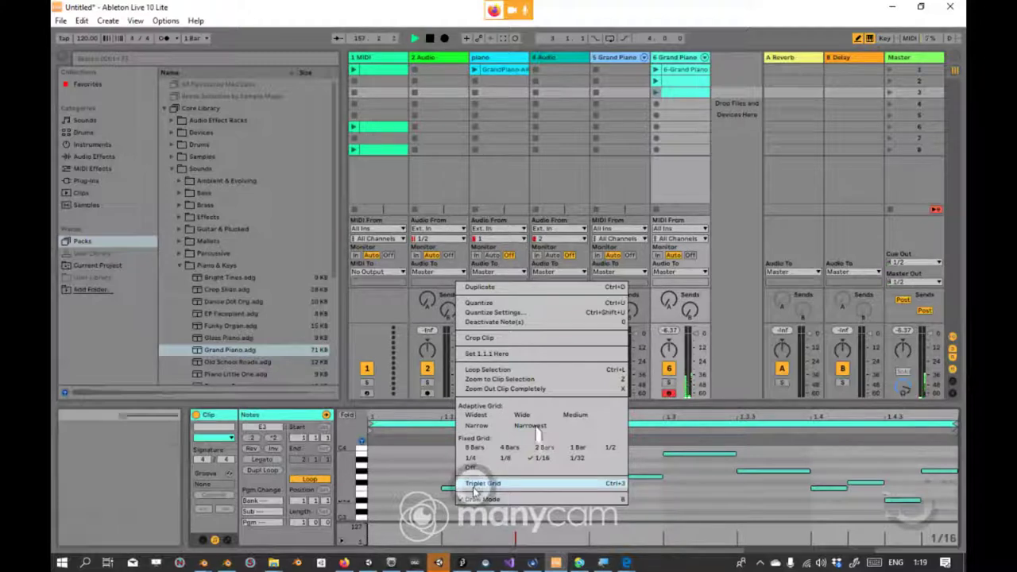
left_click(477, 484)
right_click(408, 505)
left_click(436, 501)
left_click_drag(394, 513, 827, 513)
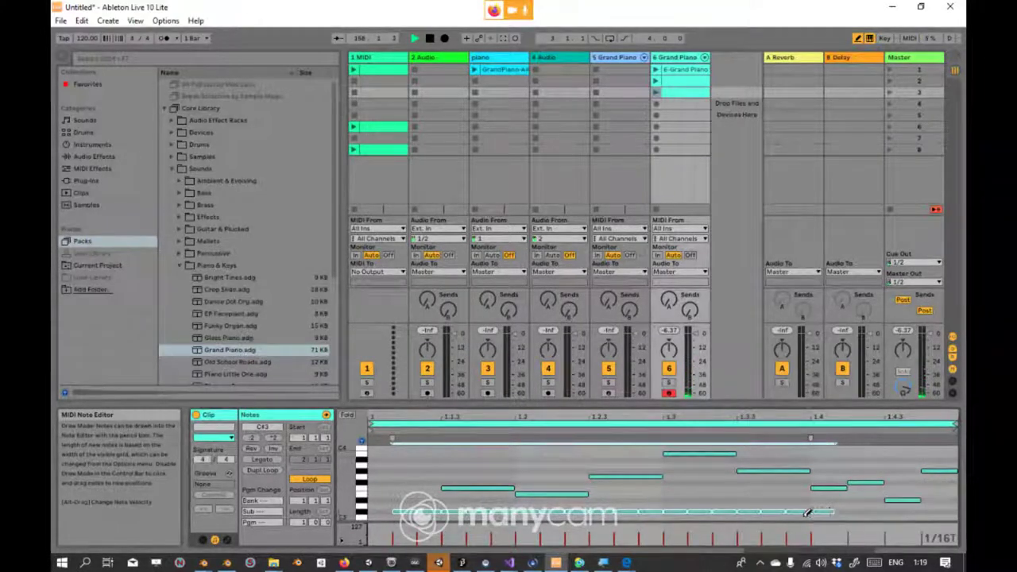
key("ctrl+z")
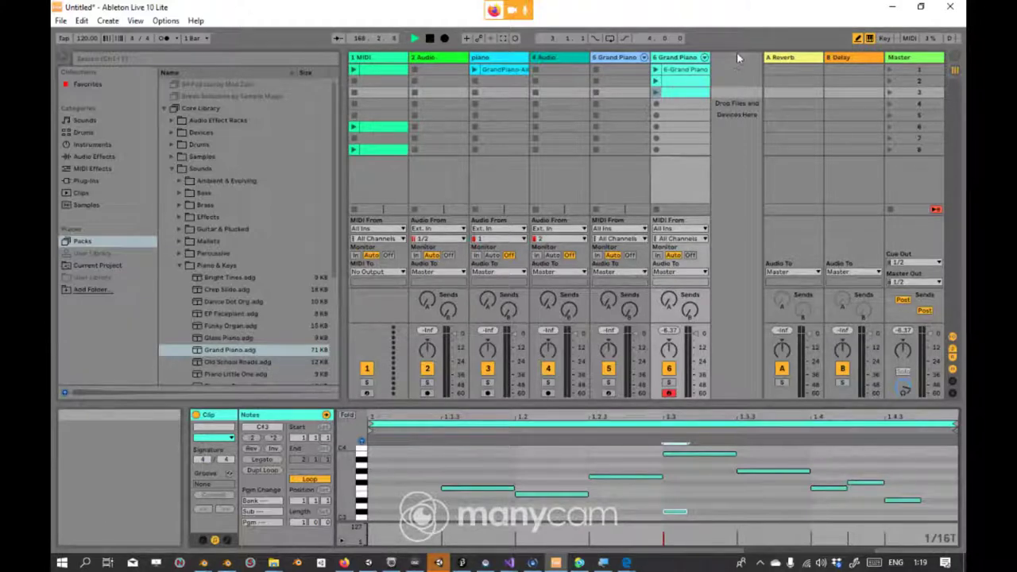
Step: Set the fixed grid to 1/32 with triplets kept on, and draw a row of C3 notes from 1.2 to just past 1.4
right_click(771, 492)
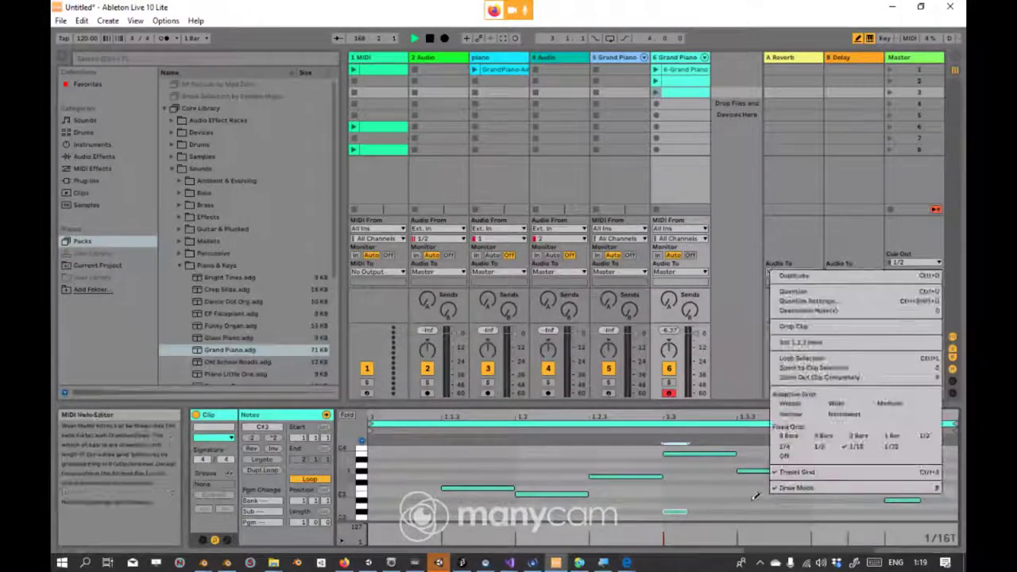
left_click(751, 499)
right_click(788, 487)
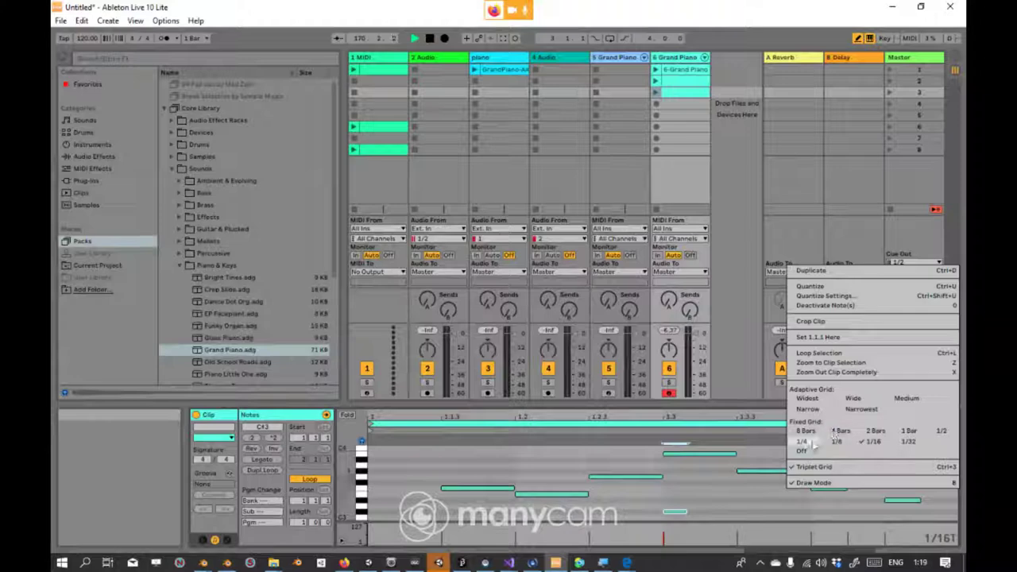
left_click(907, 442)
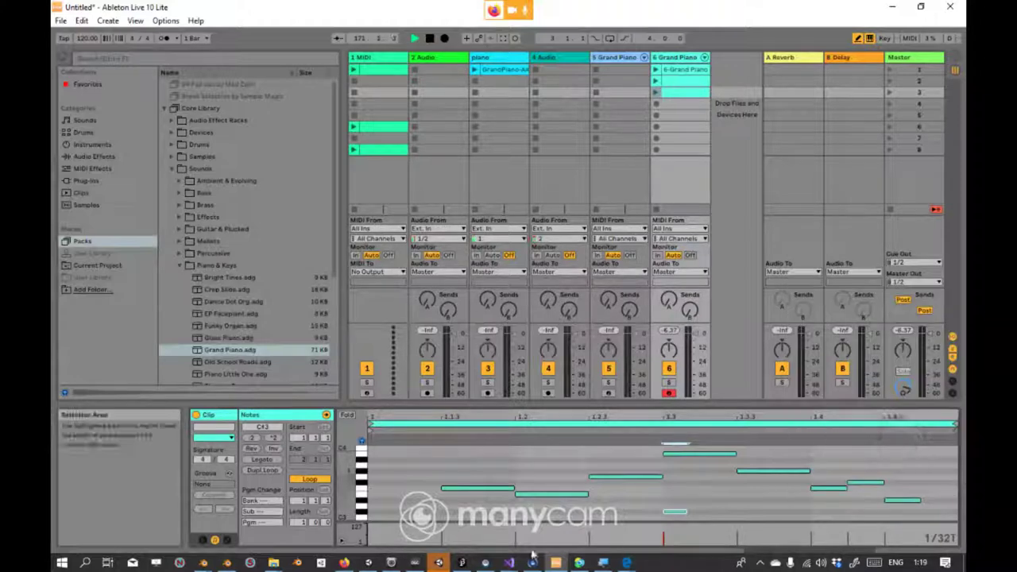
left_click_drag(525, 517, 824, 517)
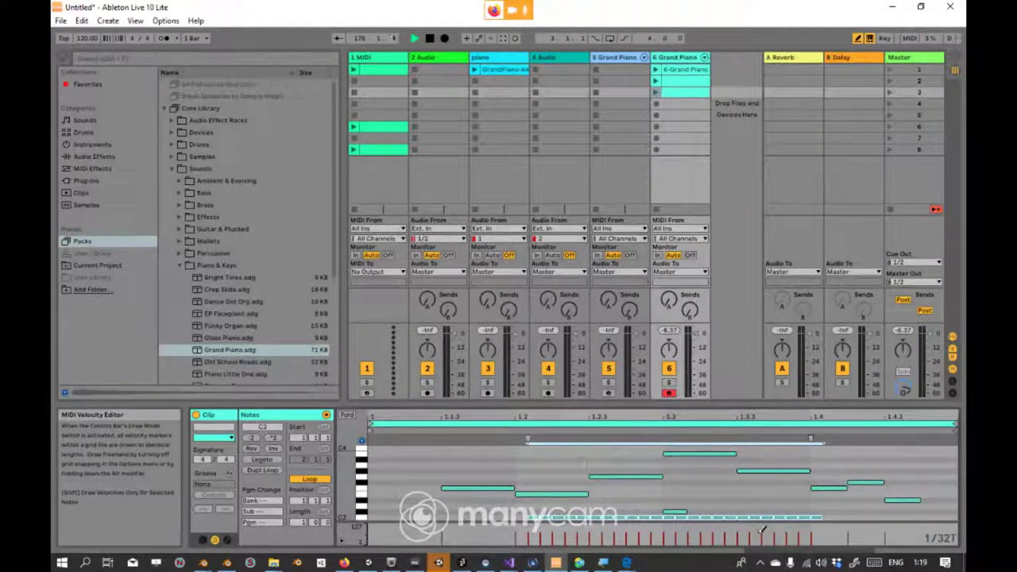
Step: Draw a short run of 1/32-triplet A3 notes around 1.1.3, and launch the clip in slot 3 of the 6 Grand Piano track
mouse_move(448, 465)
left_mouse_down()
mouse_move(375, 465)
mouse_move(442, 465)
left_mouse_up()
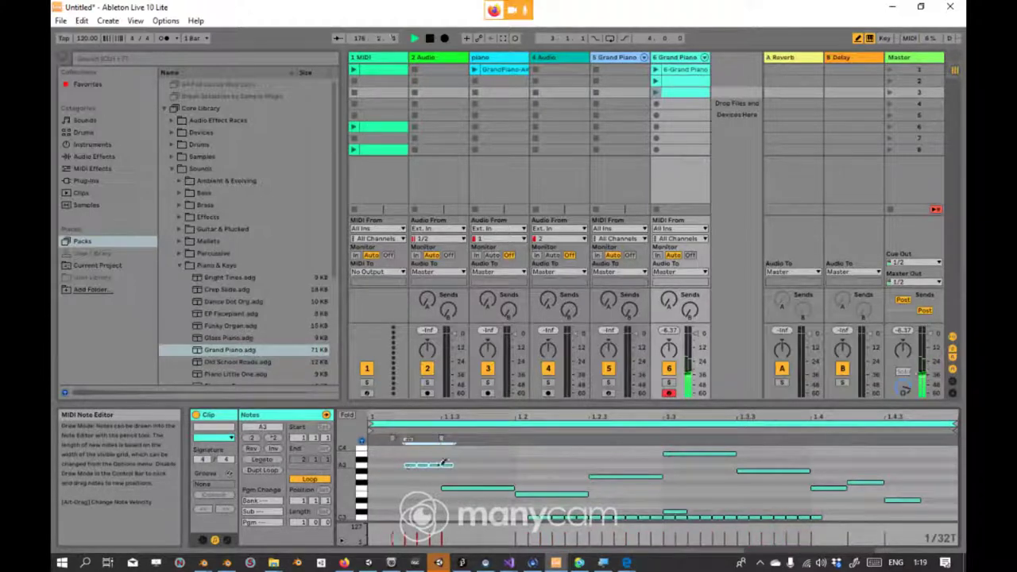
left_click(653, 94)
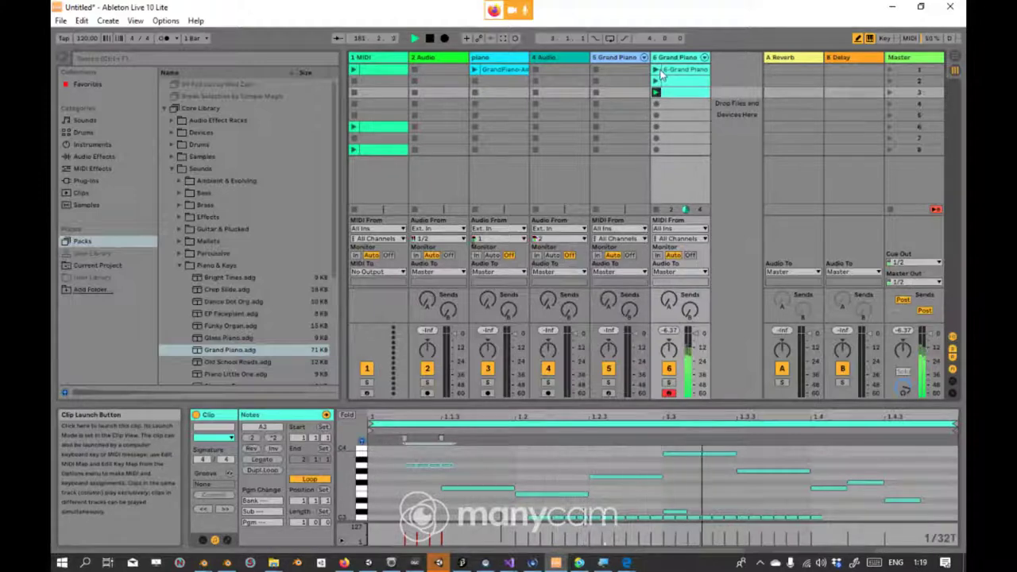
Step: Launch the slot 1 clip of the 6 Grand Piano track, draw 1/32 B2 and F3 notes around 2.2, and stop playback
left_click(659, 71)
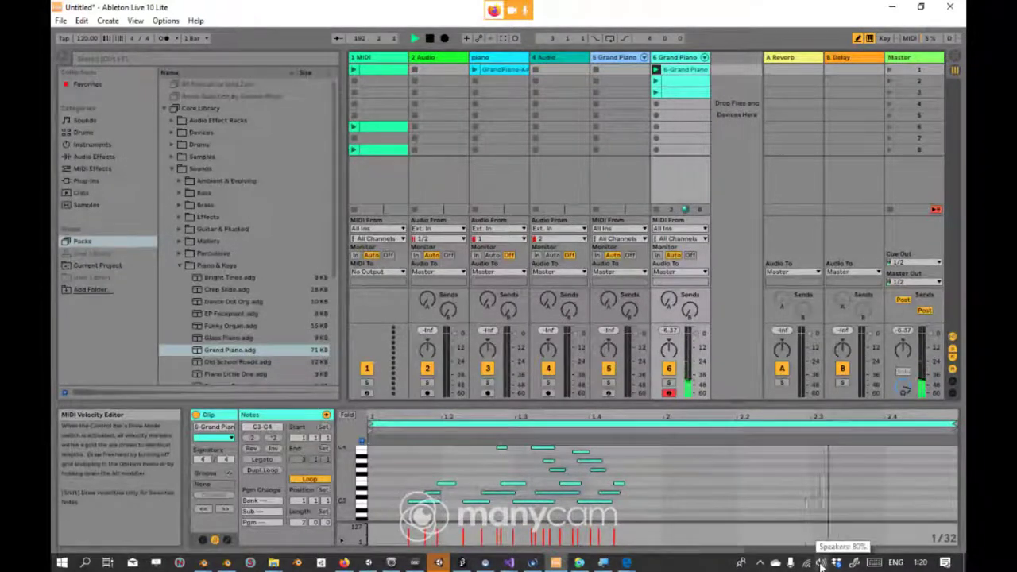
left_click(793, 506)
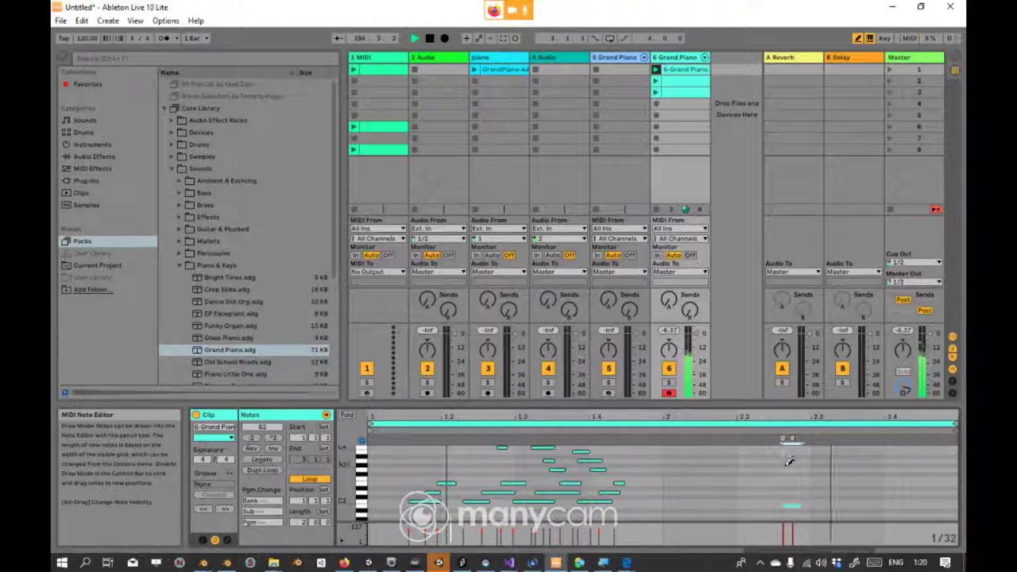
left_click_drag(771, 478, 728, 480)
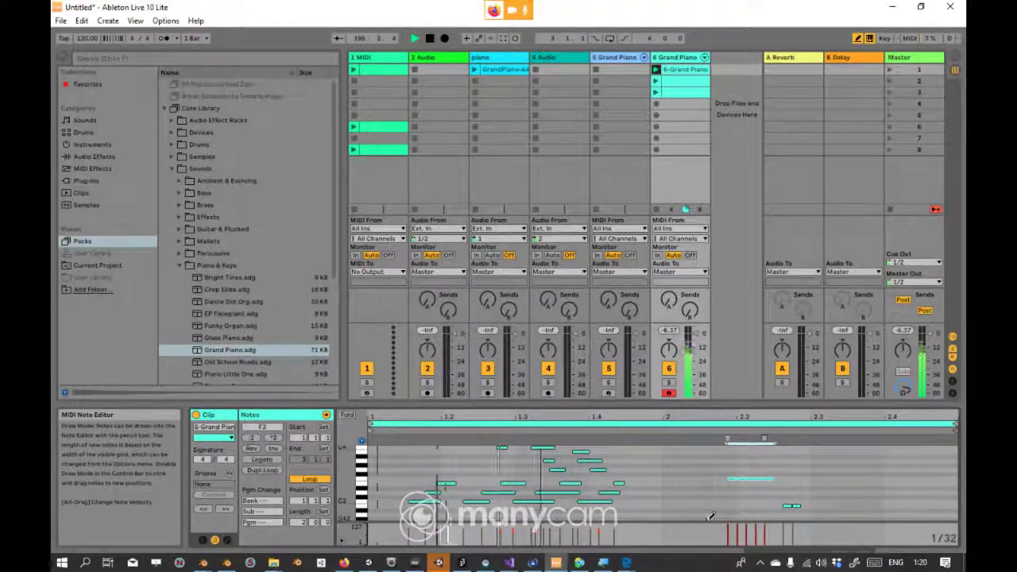
left_click(430, 39)
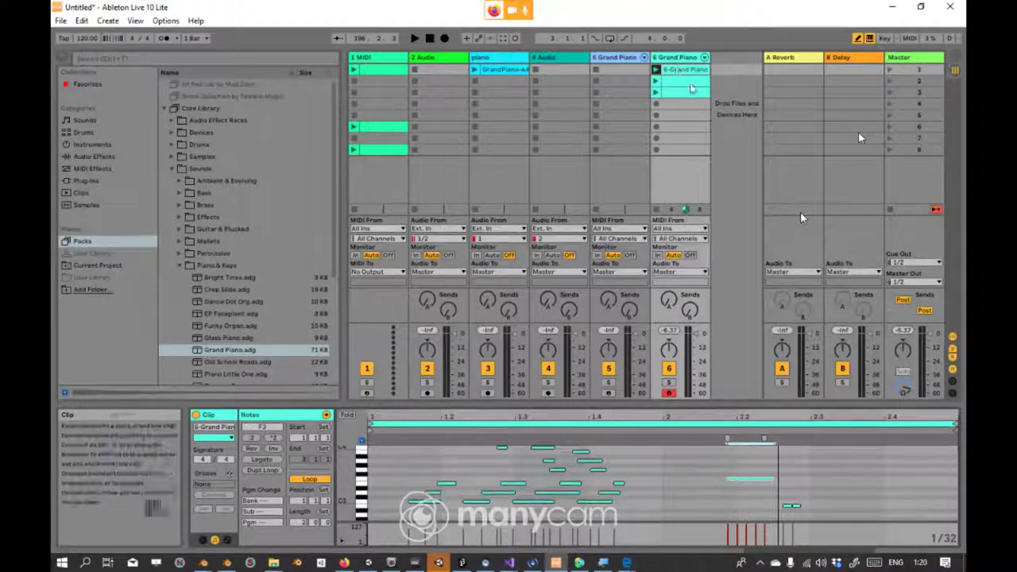
Step: Copy the slot 3 clip of the 6 Grand Piano track, and check the 1 MIDI track in the Arrangement View
left_click(675, 93)
right_click(675, 95)
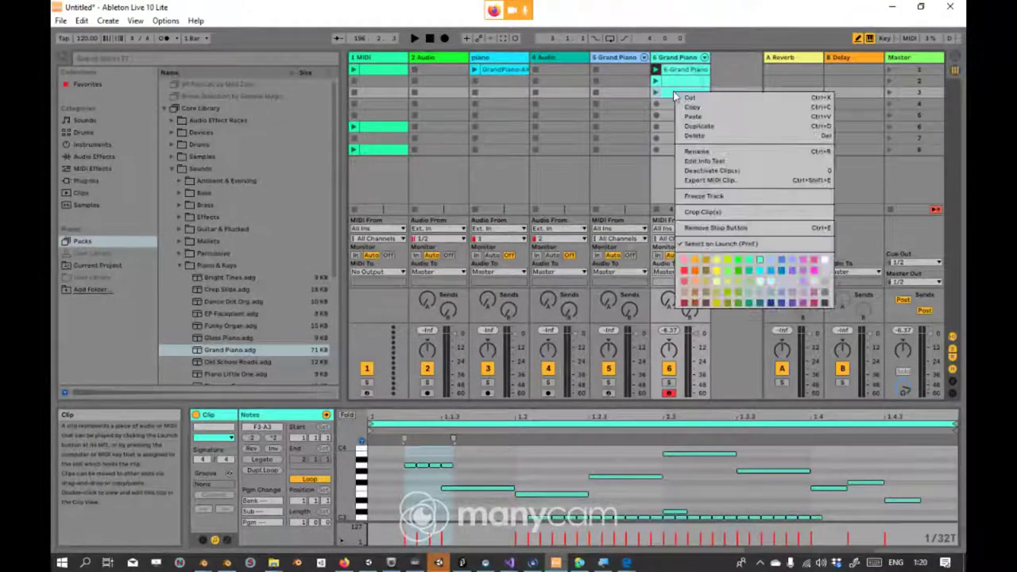
left_click(693, 107)
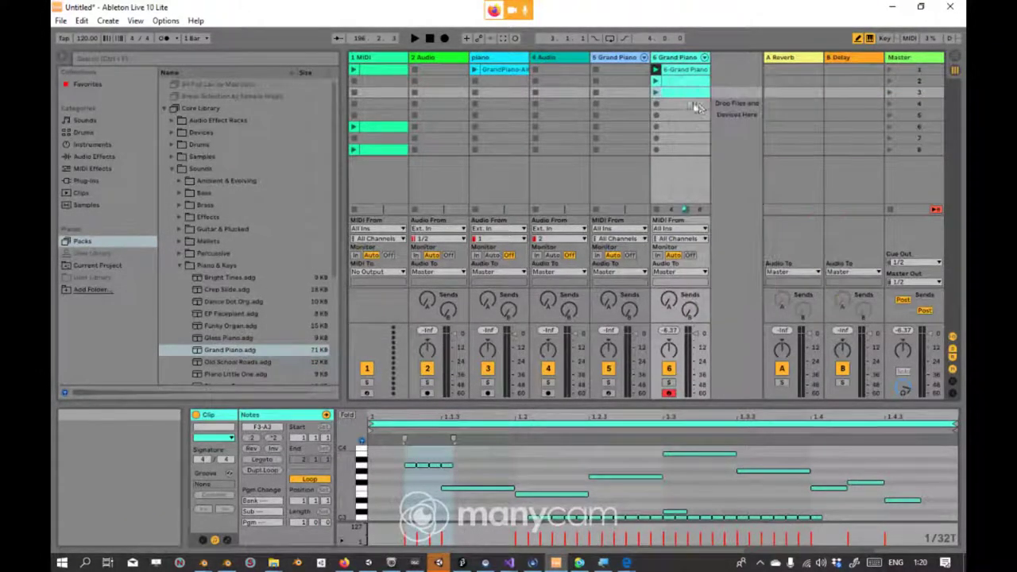
left_click(953, 57)
left_click(375, 148)
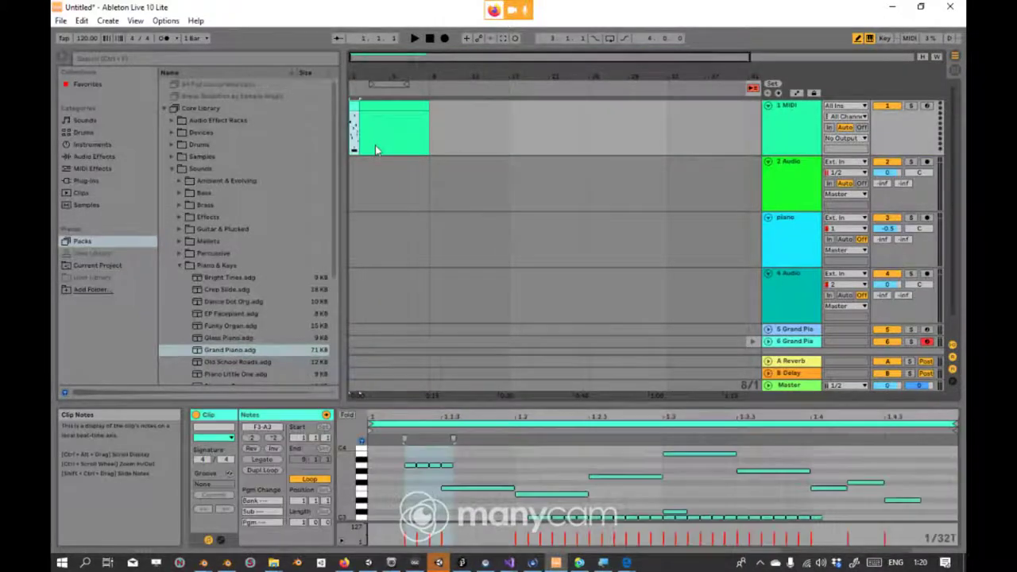
left_click(465, 123)
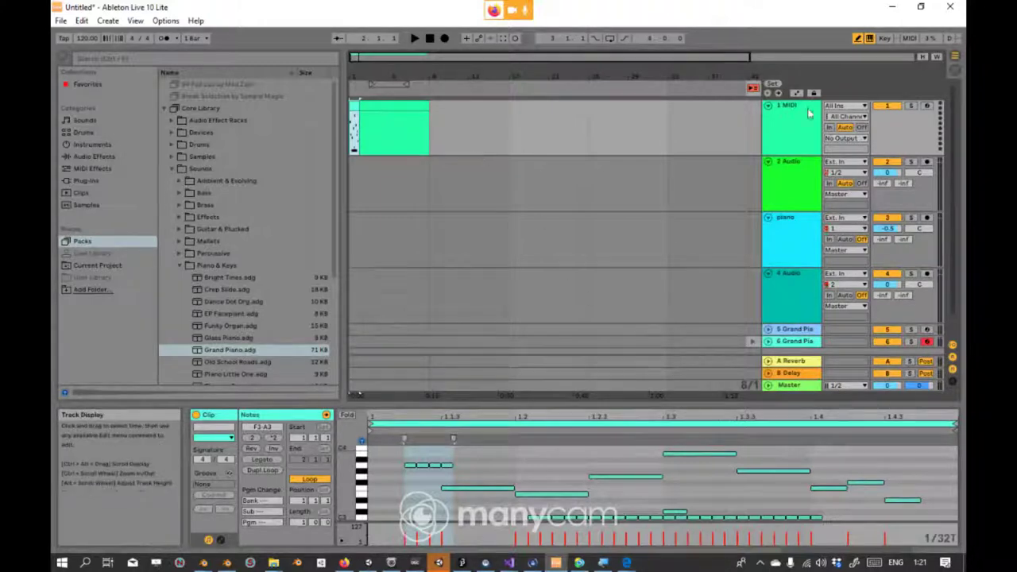
left_click(953, 69)
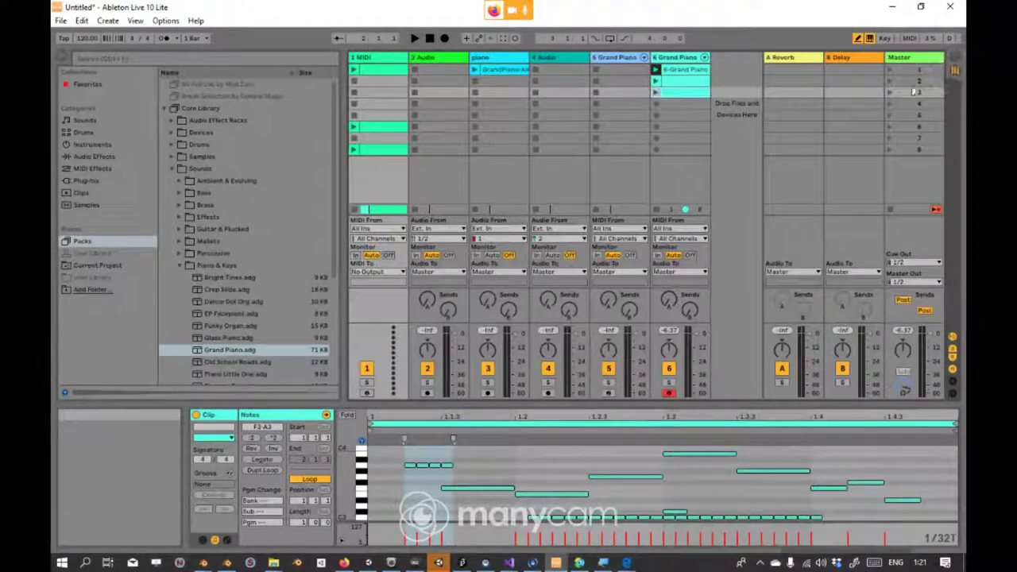
left_click(680, 85)
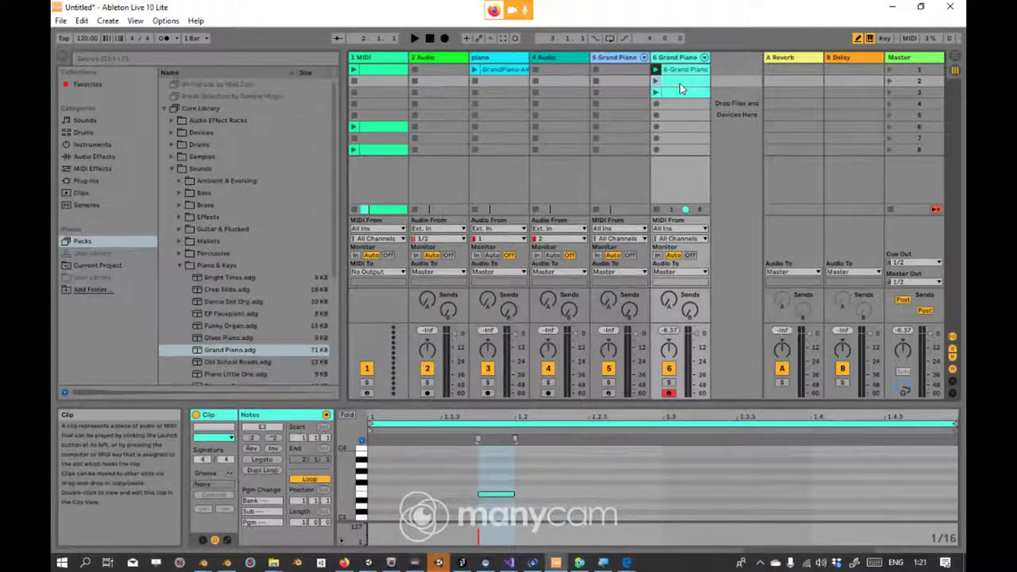
Step: Delete both clips from the 1 MIDI track in the Arrangement View
left_click(955, 58)
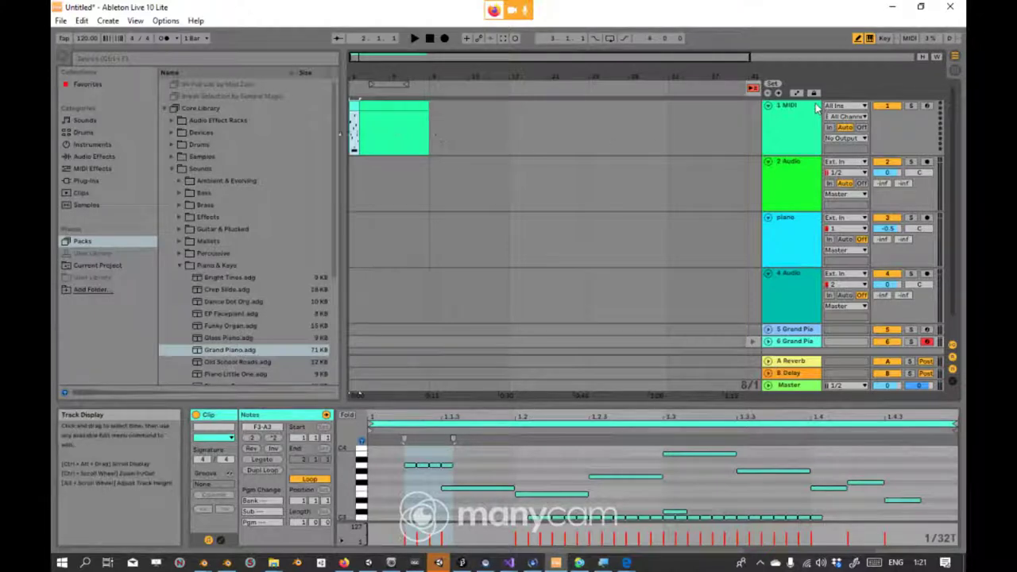
left_click(393, 115)
right_click(394, 119)
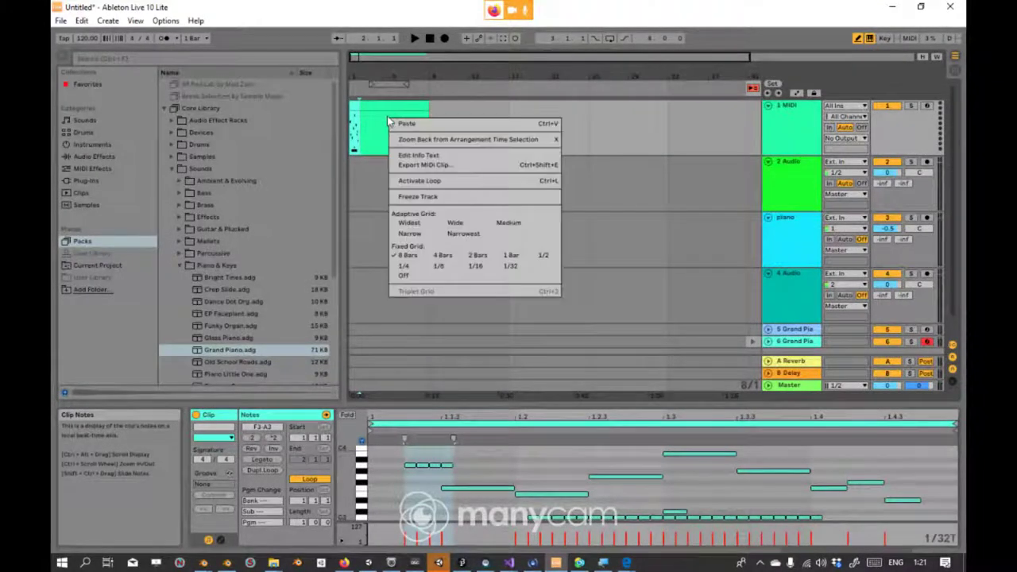
left_click(379, 117)
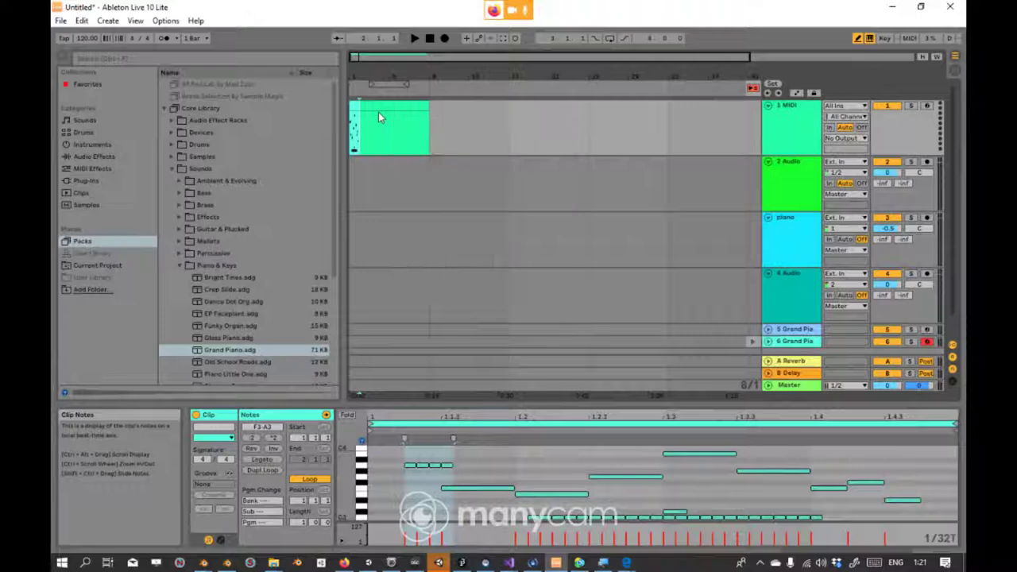
left_click(382, 106)
key("Delete")
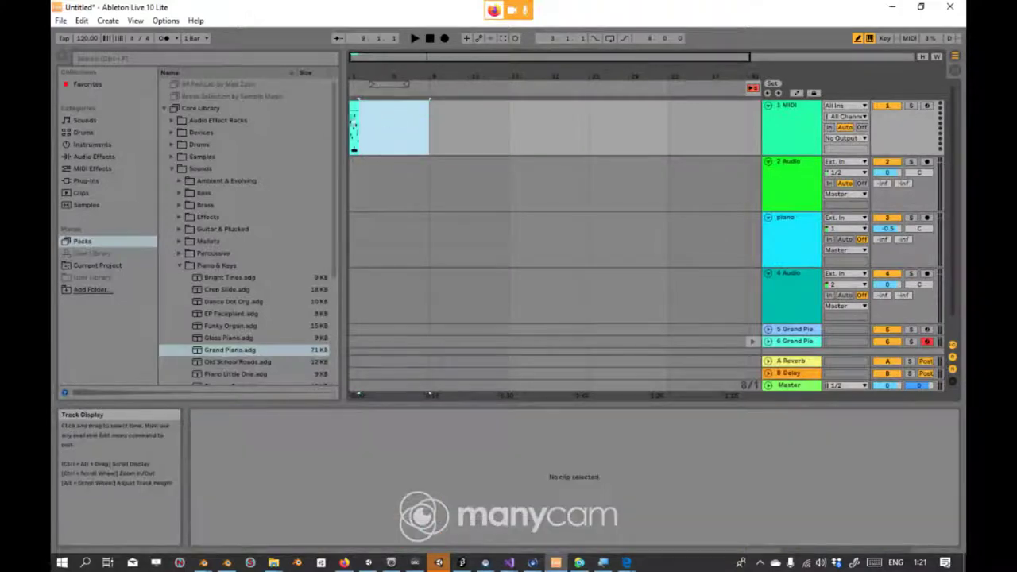
left_click(355, 107)
key("Delete")
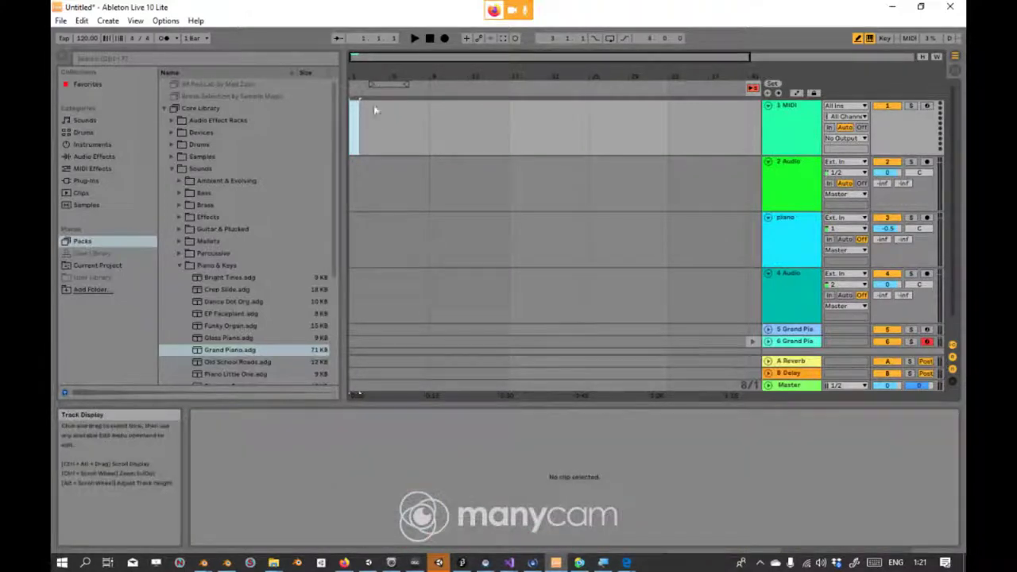
Step: Return to the Session View and examine the notes of the three clips on the 6 Grand Piano track
left_click(955, 59)
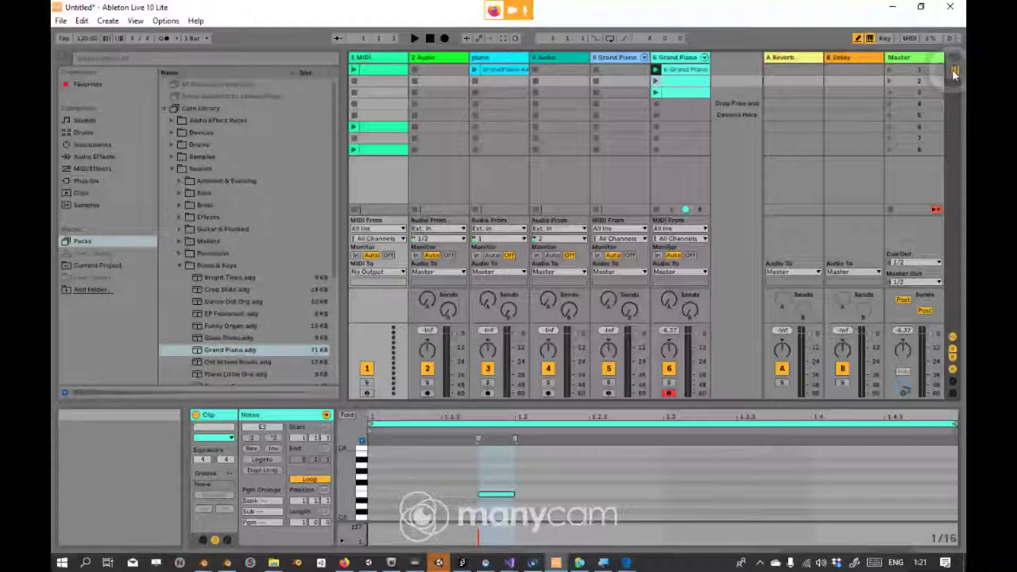
left_click(678, 81)
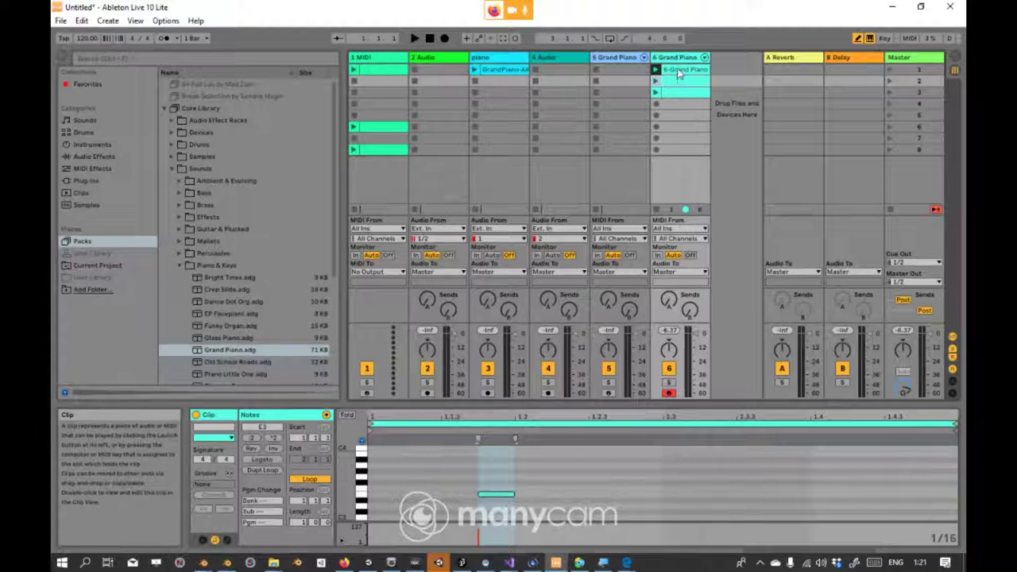
left_click(678, 71)
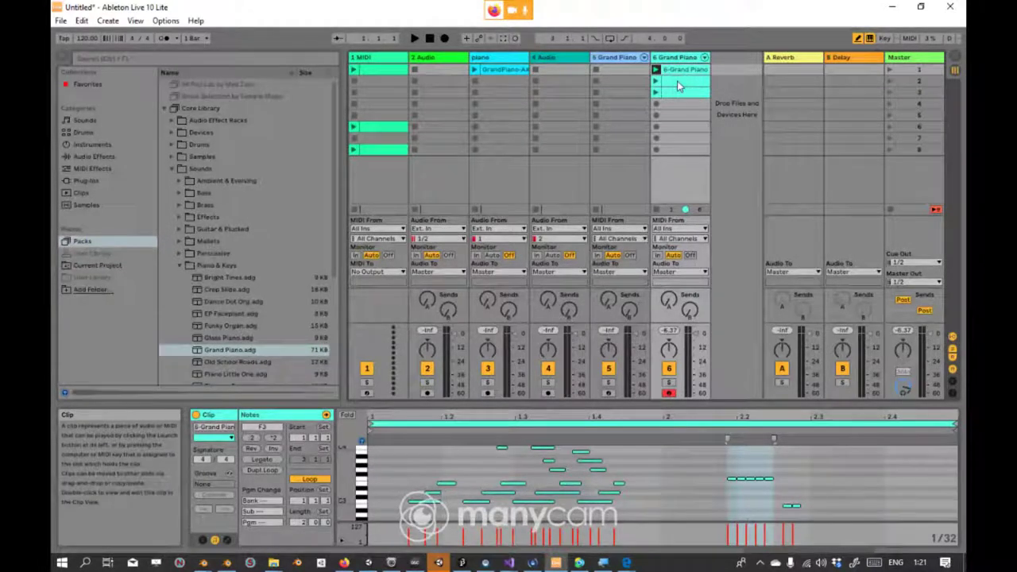
left_click(677, 81)
left_click(676, 92)
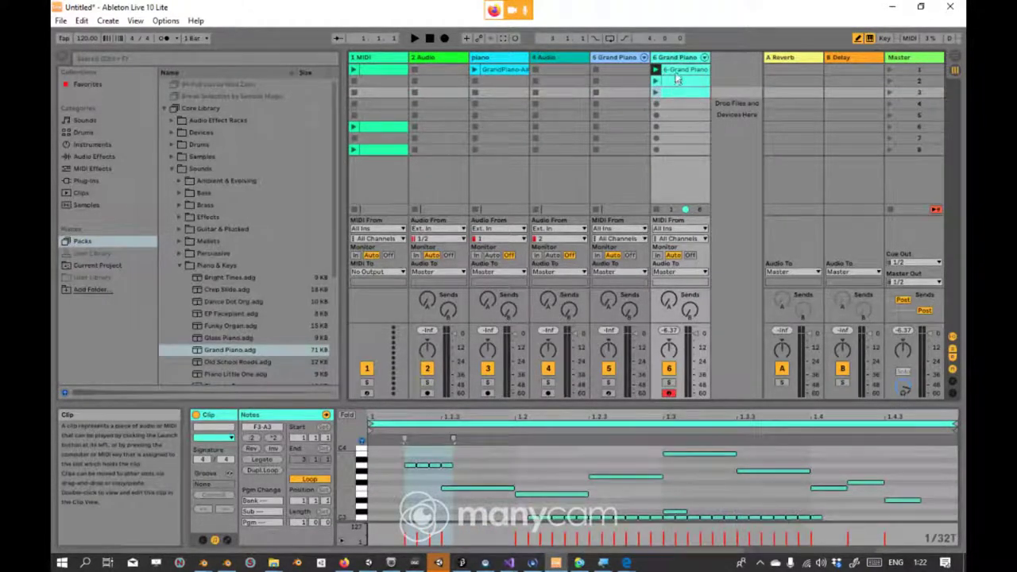
left_click(678, 73)
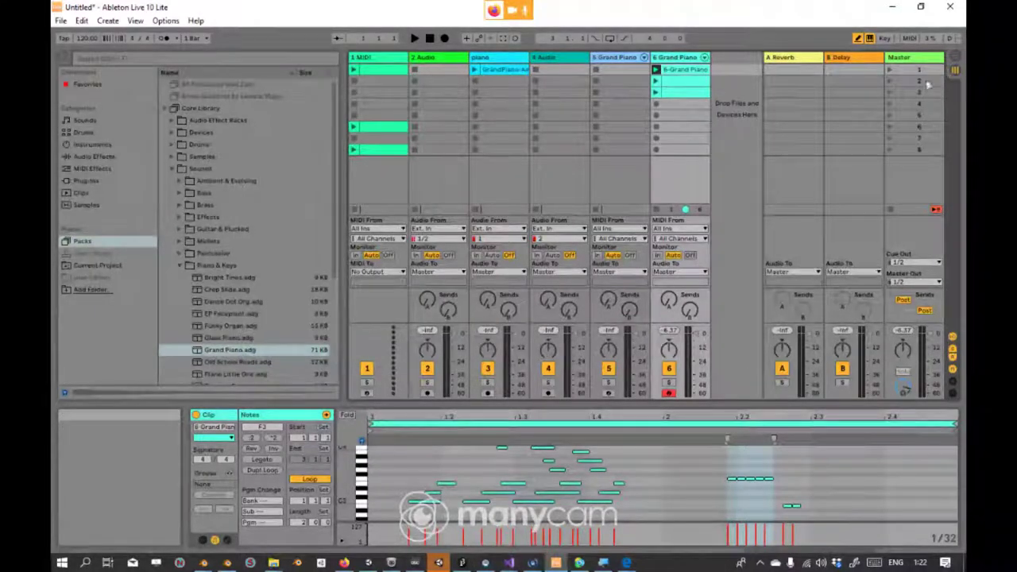
Step: Compare the Arrangement View with the Session View, ending in the Session View
left_click(956, 57)
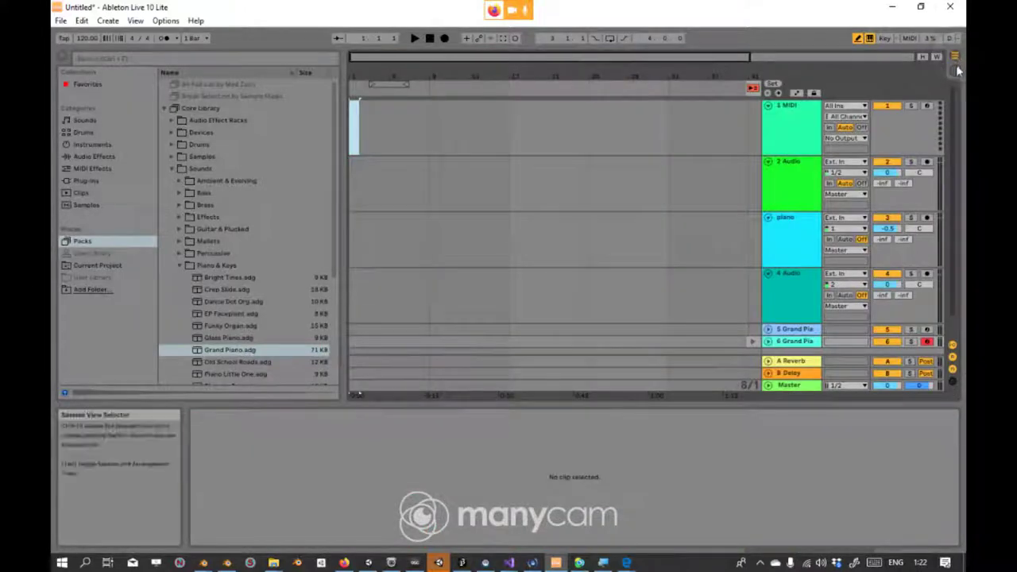
left_click(957, 70)
left_click(955, 58)
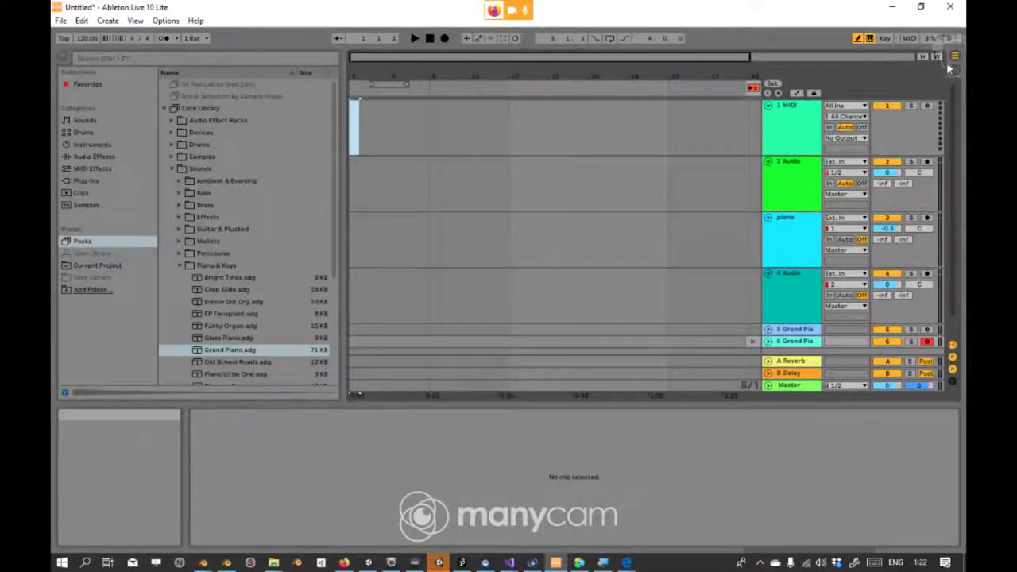
left_click(957, 67)
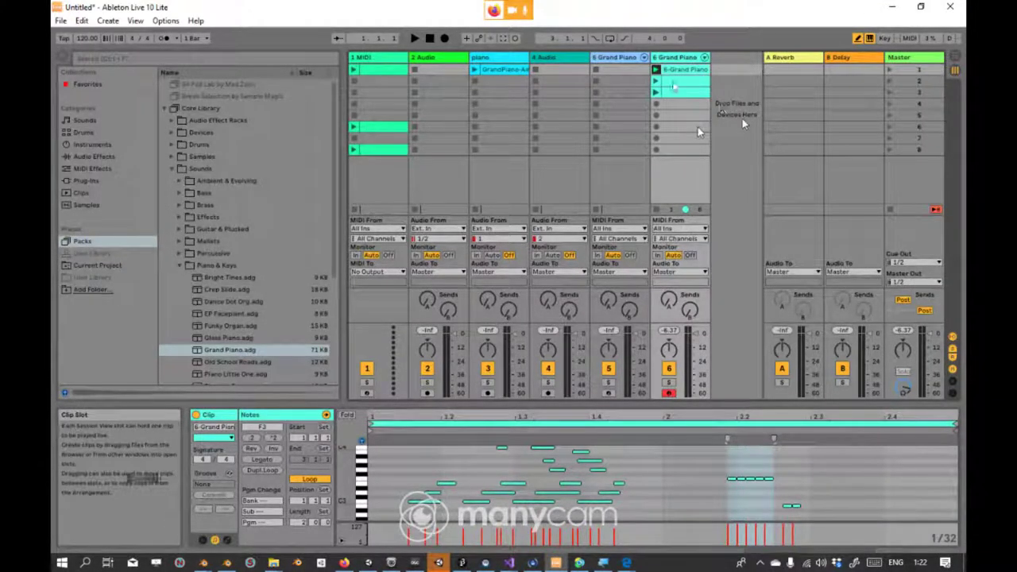
Step: Copy the slot 1 clip of 6 Grand Piano to the start of the Arrangement, and move it from 1 MIDI onto the 6 Grand Piano track
right_click(674, 73)
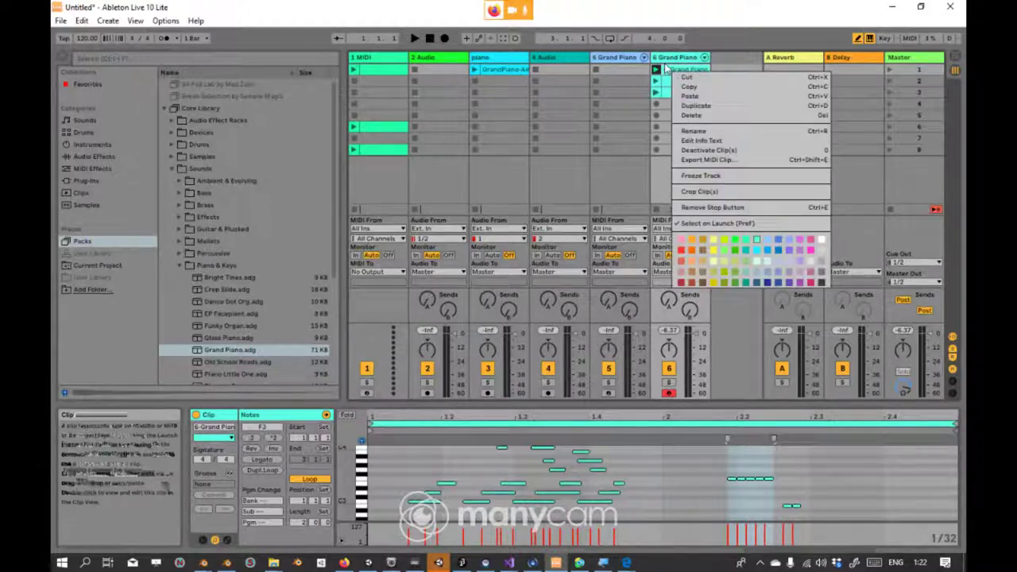
left_click(689, 87)
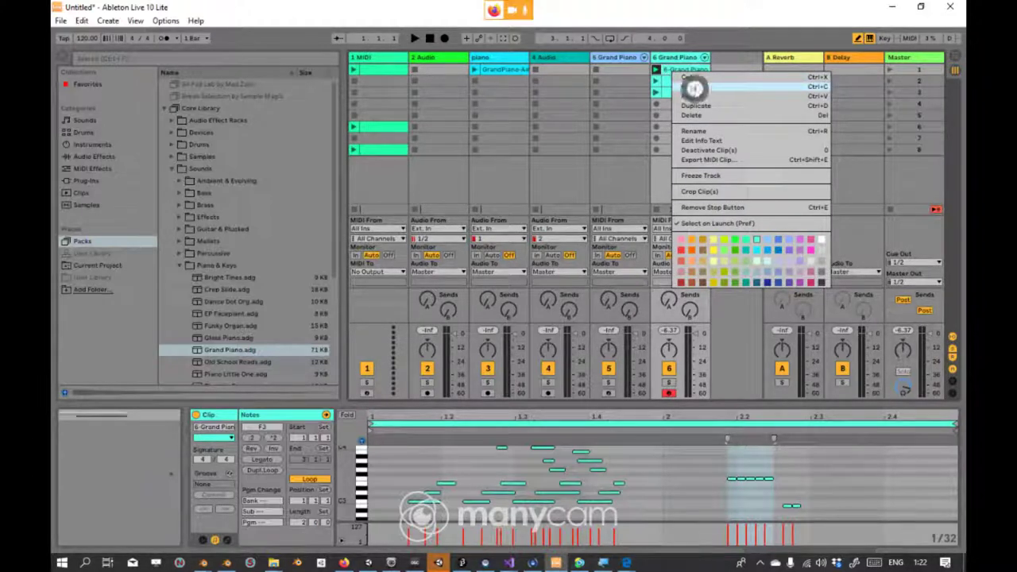
key("Tab")
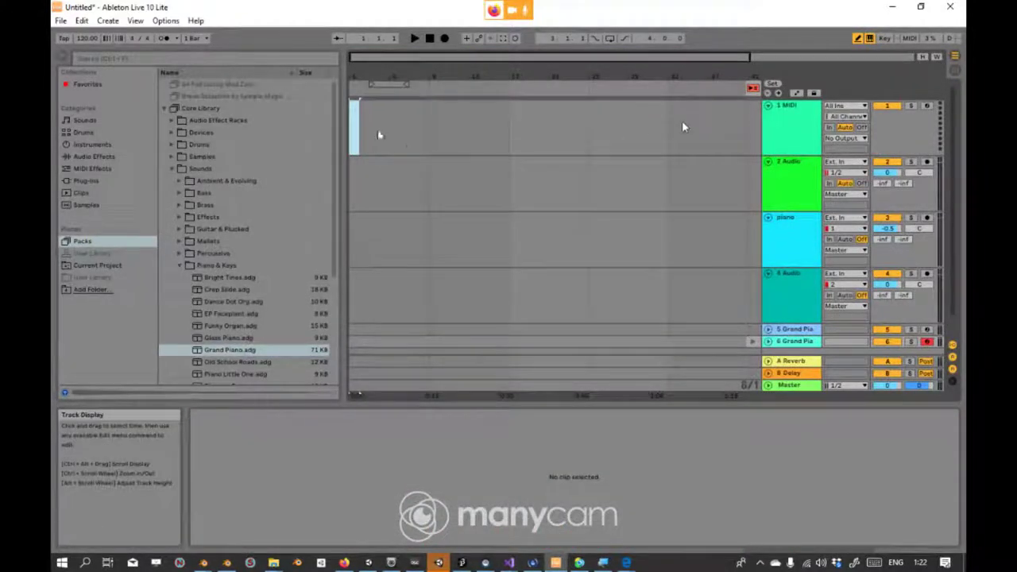
right_click(356, 103)
left_click(375, 134)
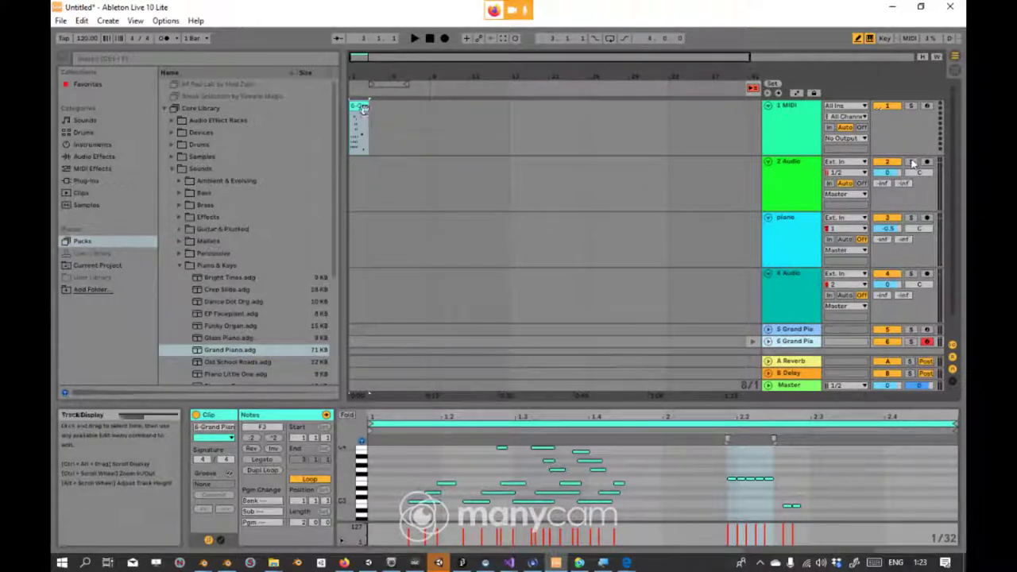
left_click_drag(363, 108, 375, 320)
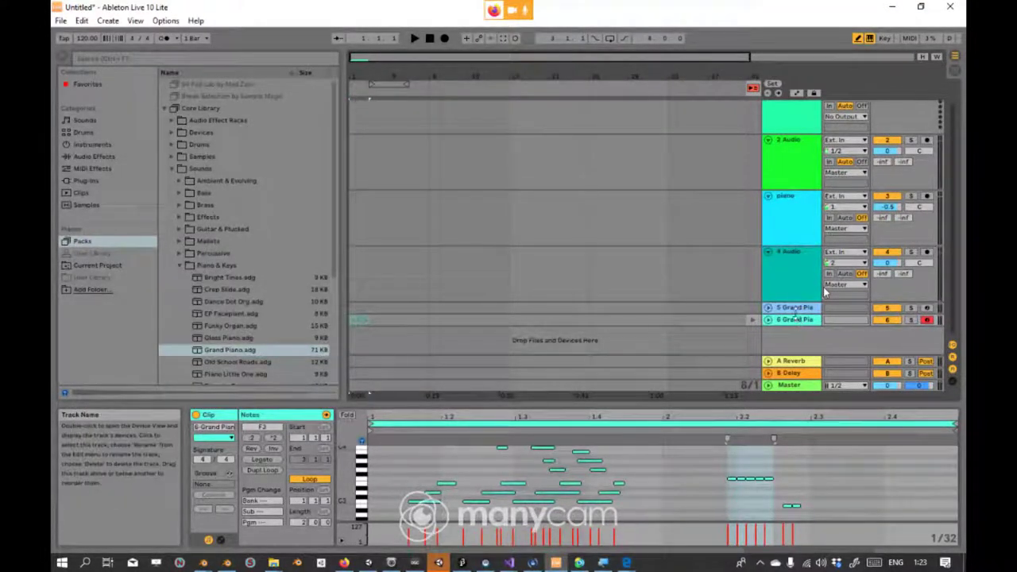
Step: Increase the heights of the 5 and 6 Grand Piano tracks, and shrink the piano track to its minimum height
left_click(795, 308)
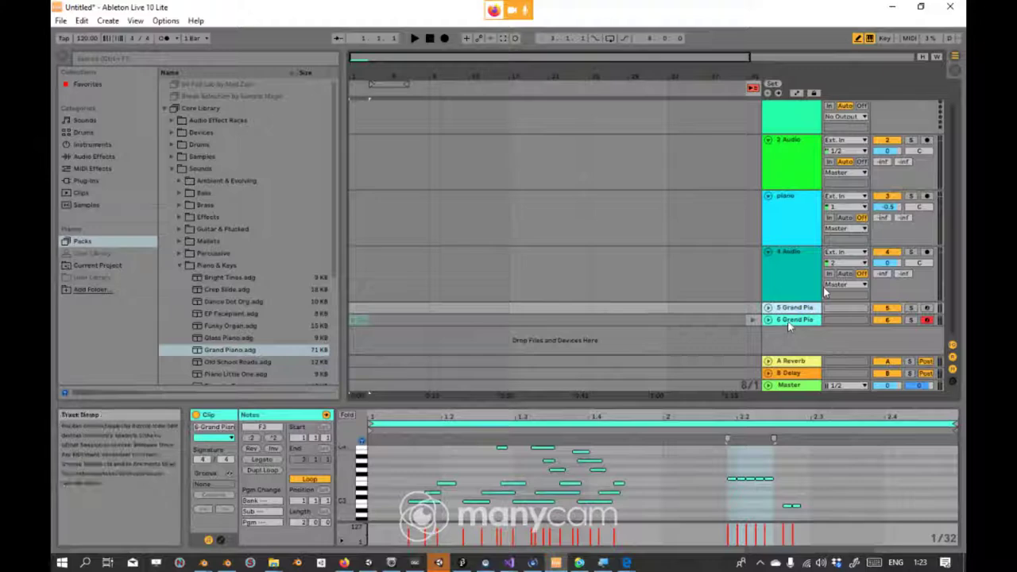
left_click_drag(779, 313, 778, 326)
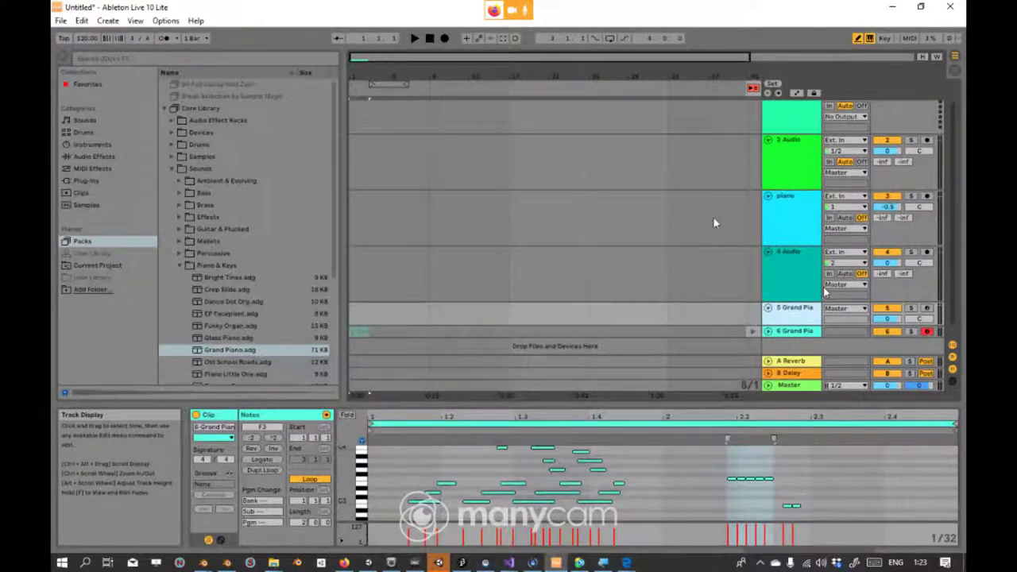
left_click_drag(783, 244, 778, 176)
left_click_drag(798, 314, 798, 358)
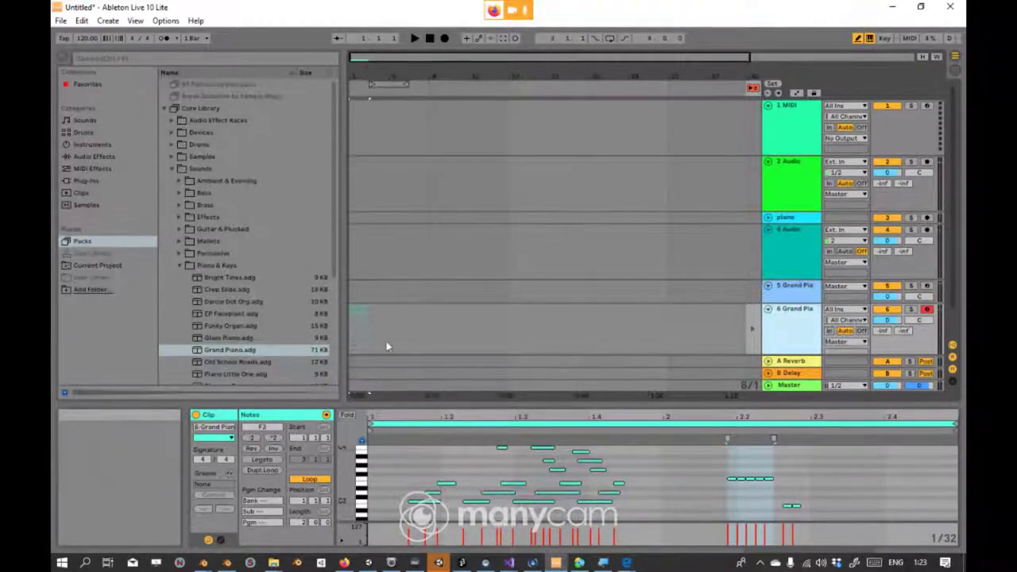
Step: Select the clip on the 6 Grand Piano track and return that track to Arrangement playback
left_click(360, 310)
left_click(754, 328)
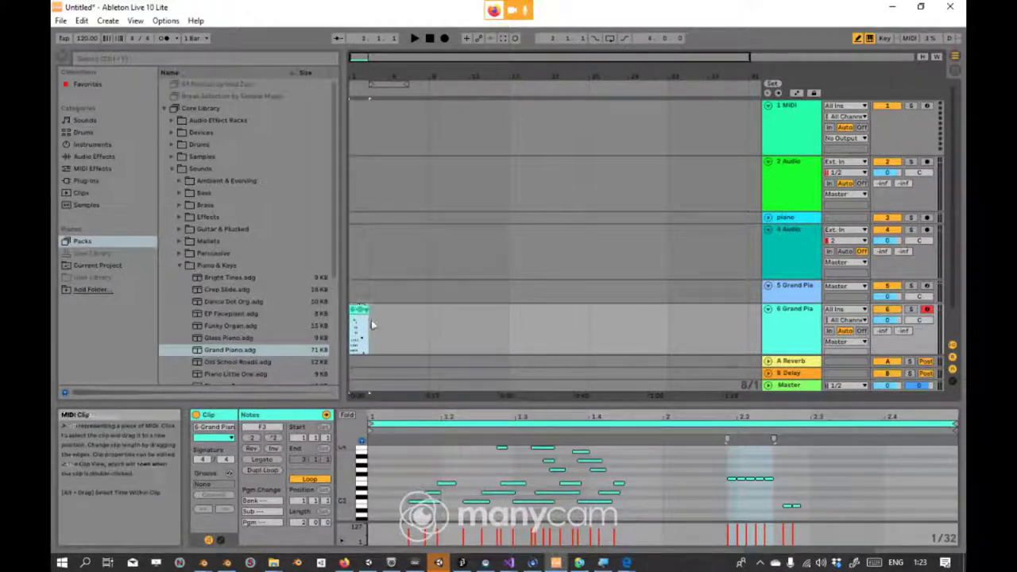
Step: Delete the arrangement clip on the 6 Grand Piano track, undo the deletion, and look briefly at the Session View
key("Delete")
key("ctrl+z")
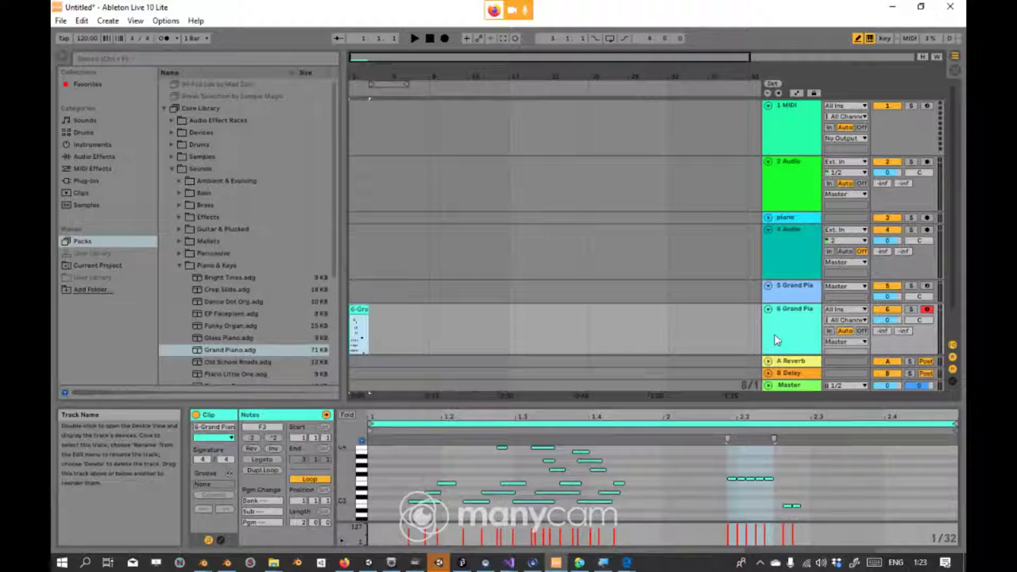
left_click(953, 70)
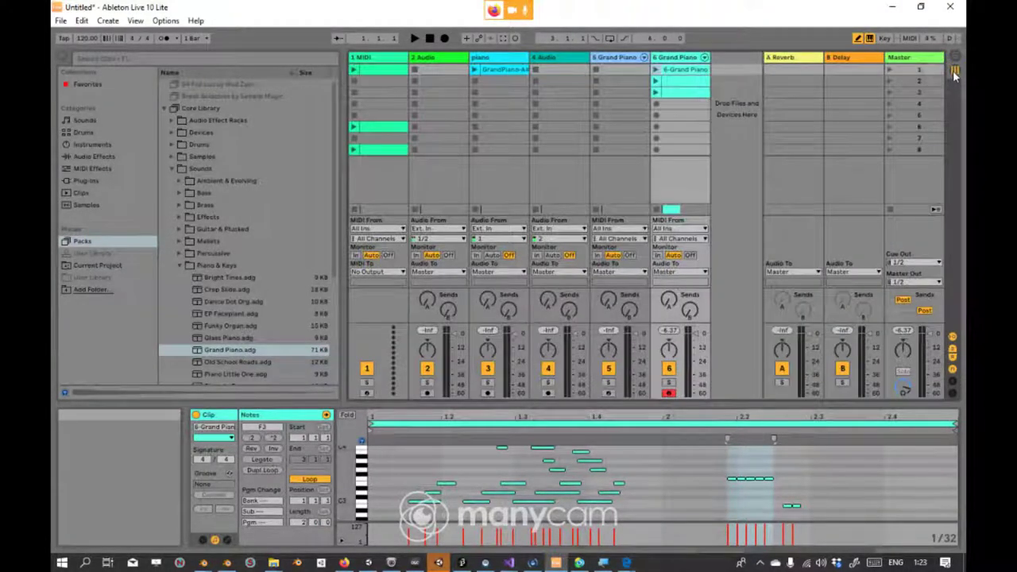
left_click(953, 63)
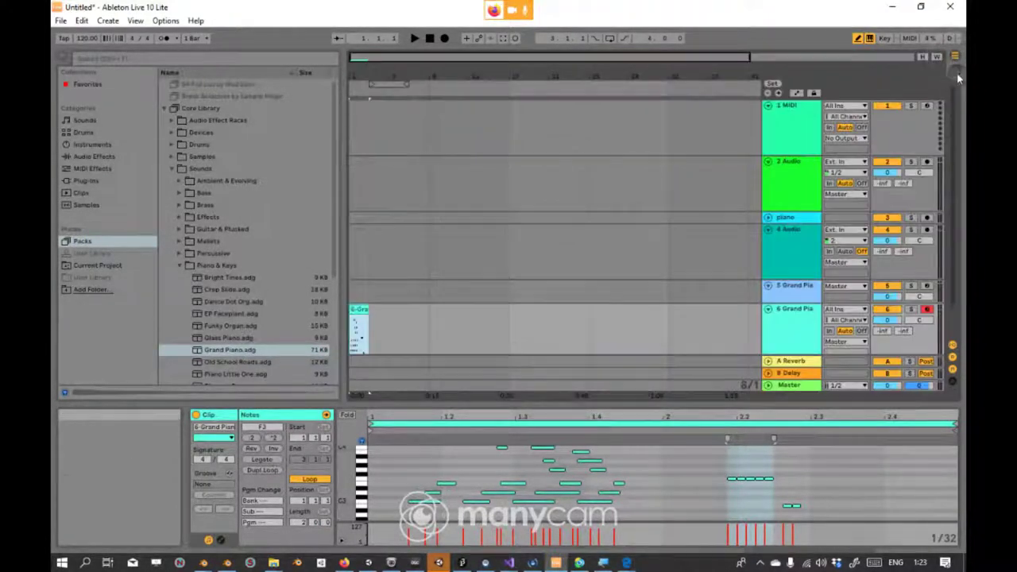
Step: Show the Session View, and switch to the Facebook video call window in Microsoft Edge
left_click(953, 71)
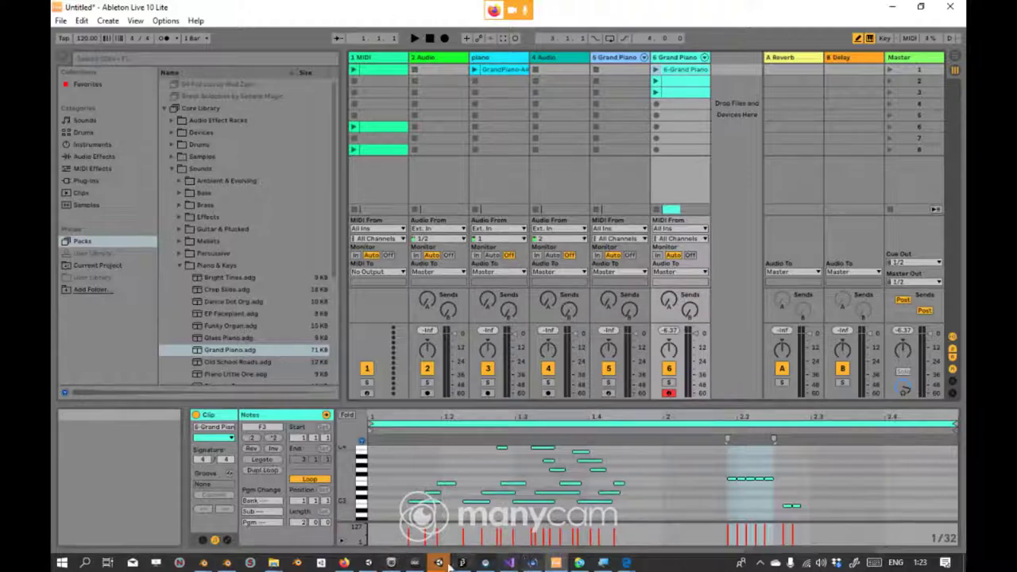
left_click(344, 563)
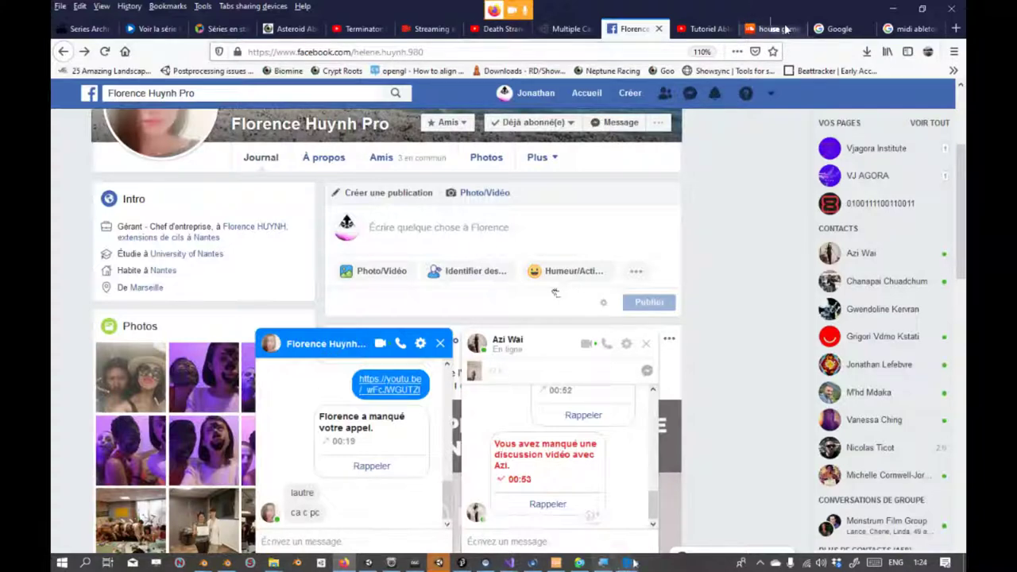
mouse_move(627, 561)
left_click(650, 529)
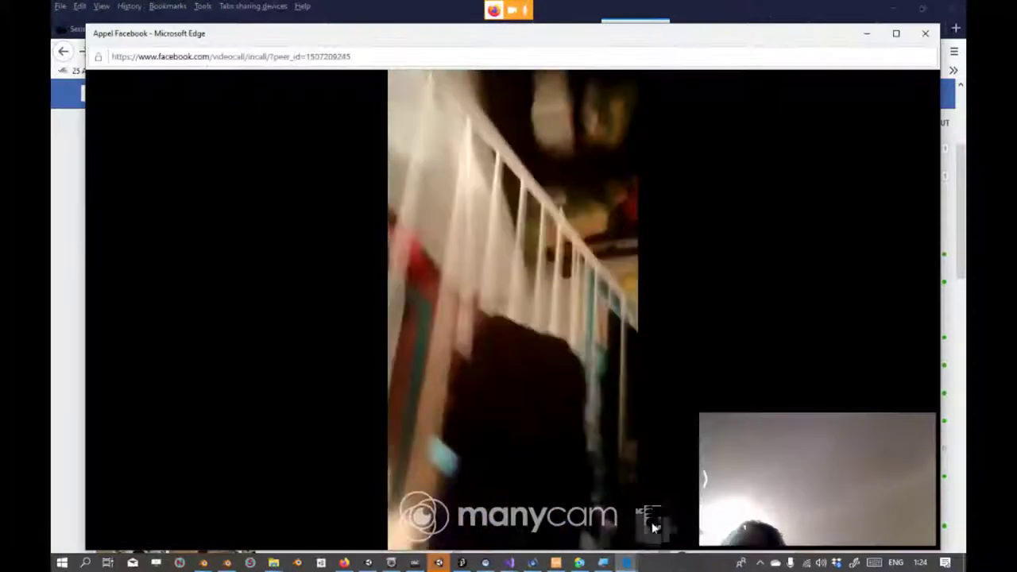
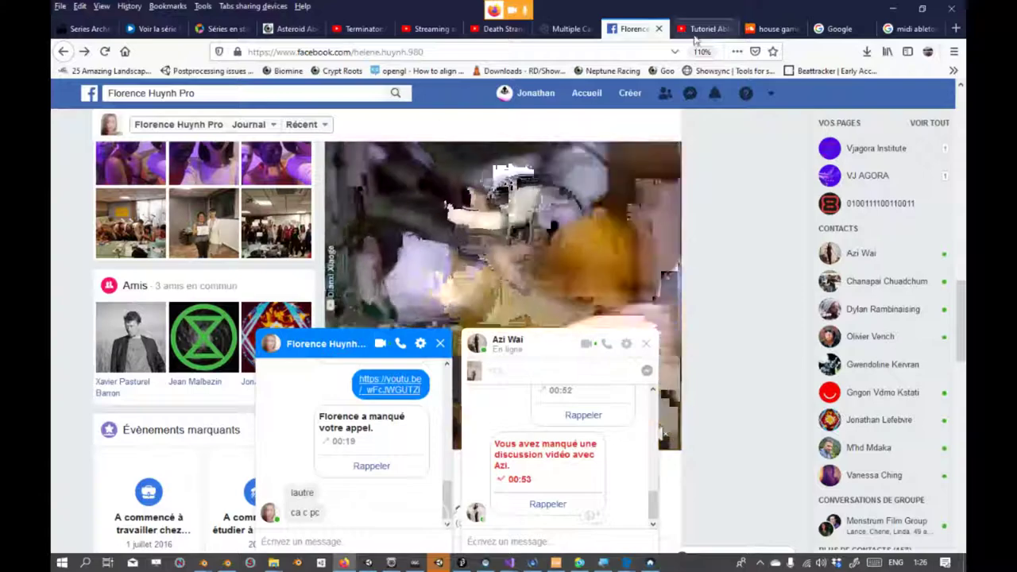
Step: Go through the open Firefox pages to the "midi ableton" Google search and show its image results
left_click(699, 29)
left_click(769, 29)
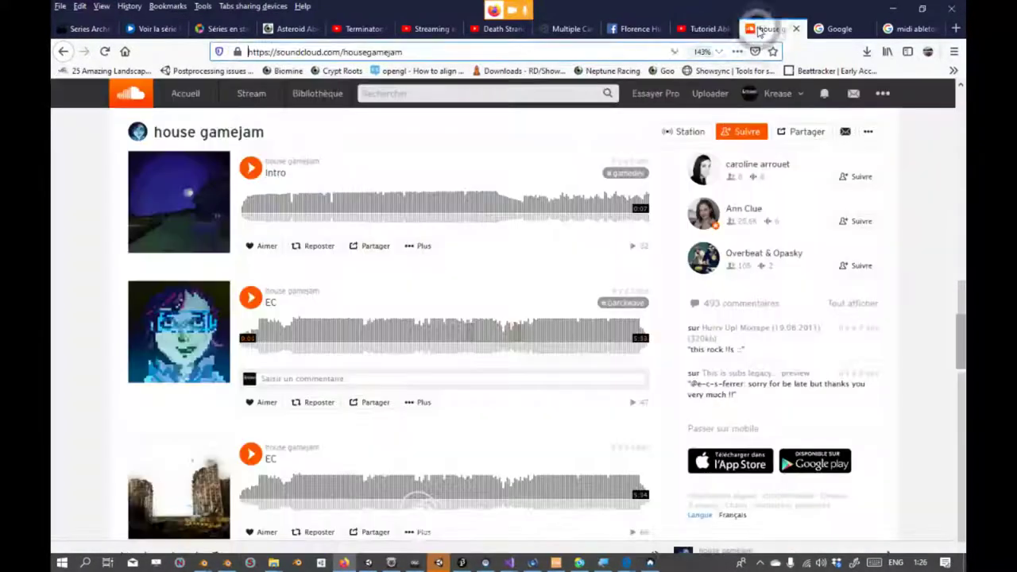
left_click(831, 29)
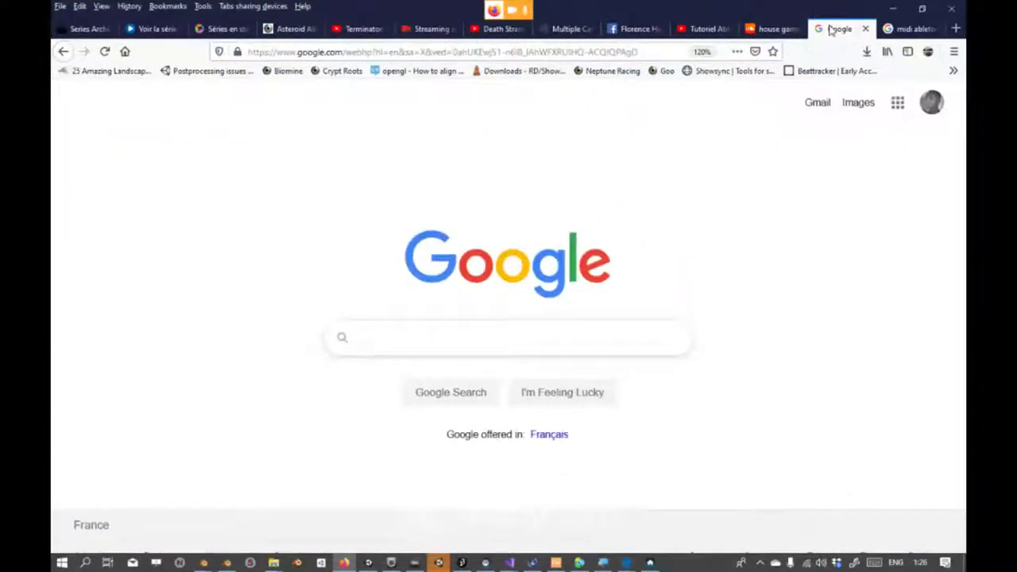
left_click(898, 30)
scroll(574, 309, "down", 2)
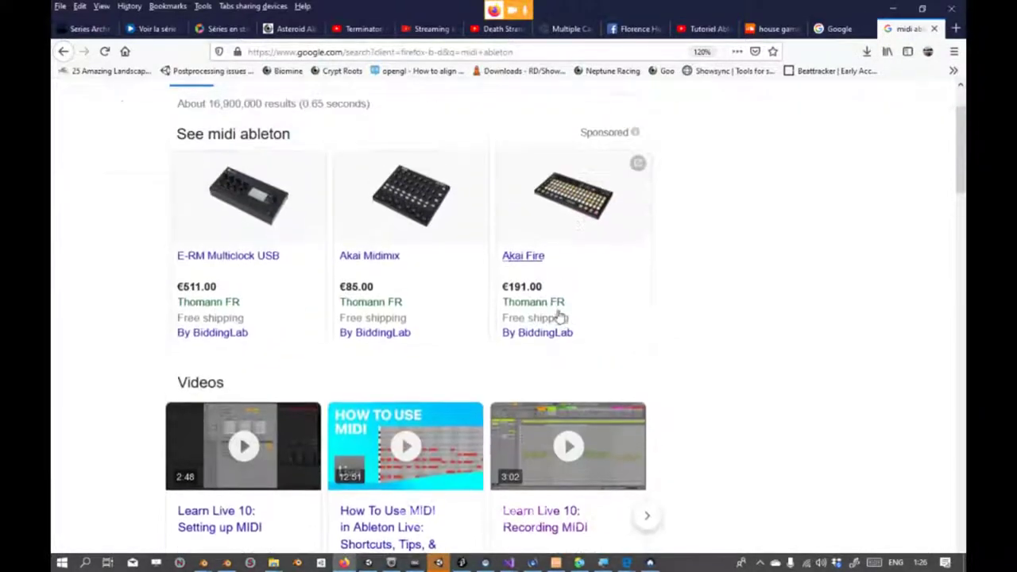
scroll(359, 228, "up", 2)
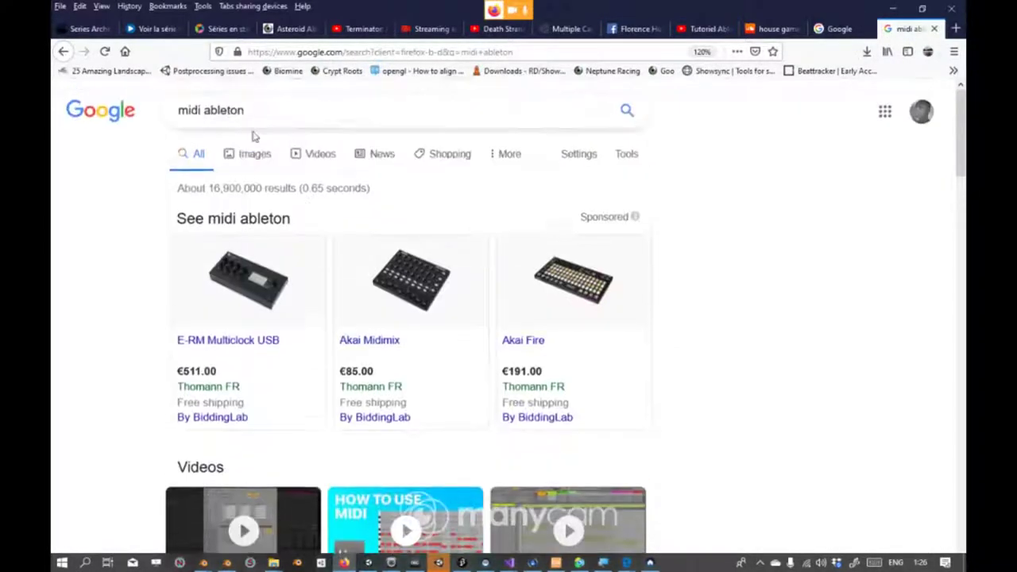
left_click(241, 155)
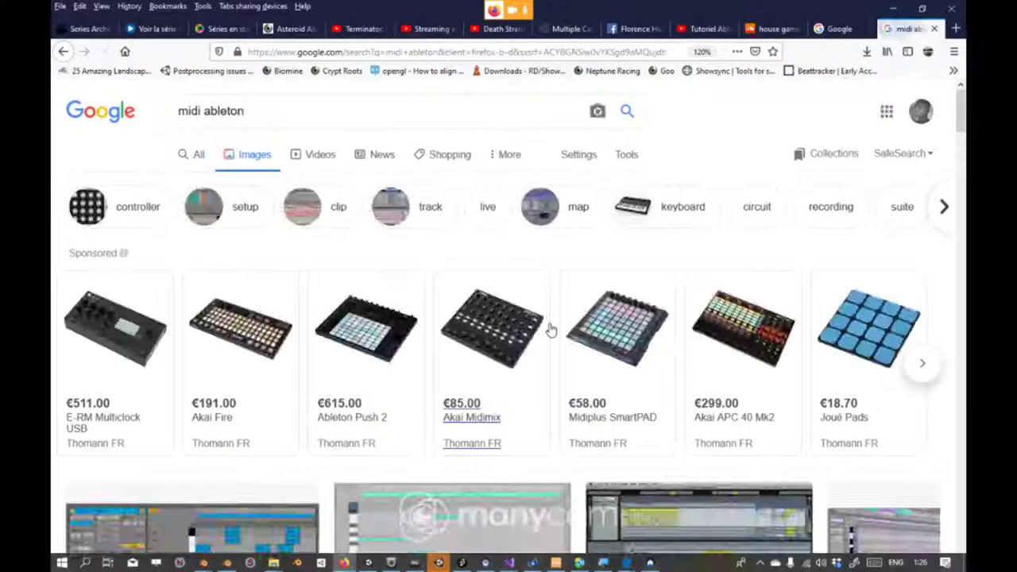
Step: Look through the "midi ableton" image results for pictures of MIDI editing, mapping and controllers in Ableton Live
scroll(547, 322, "down", 4)
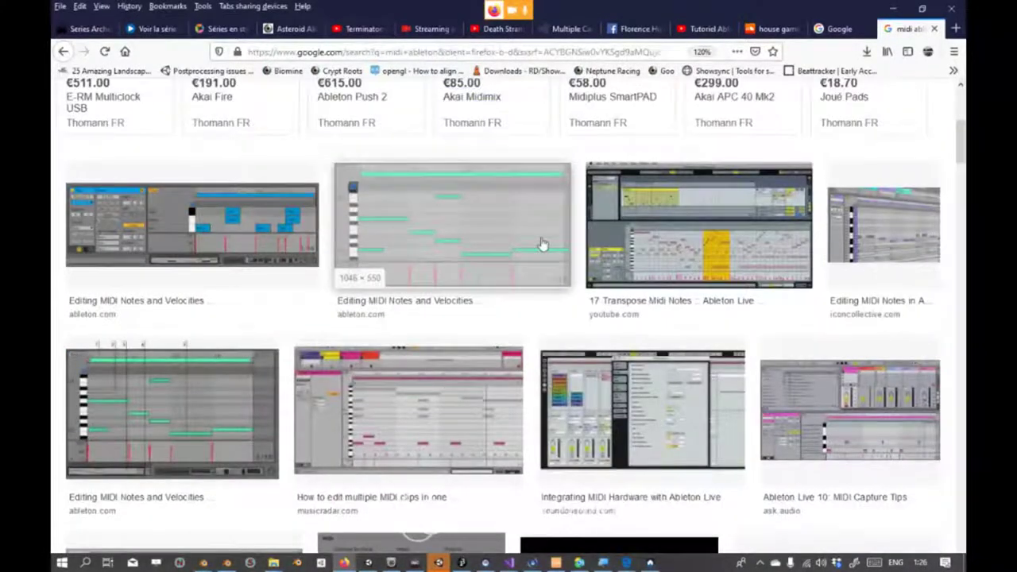
scroll(543, 243, "up", 2)
scroll(540, 242, "down", 1)
scroll(540, 242, "down", 4)
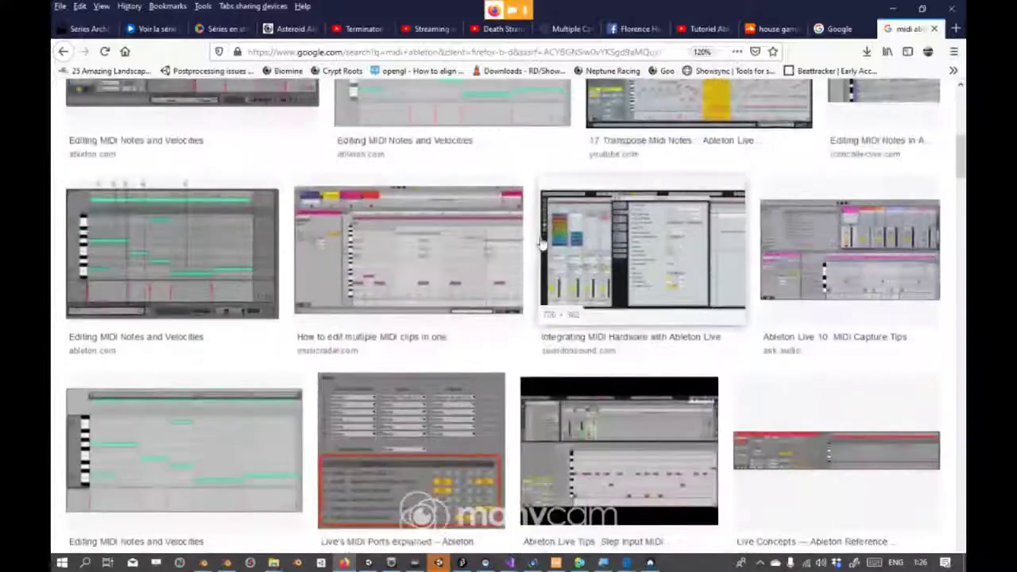
scroll(539, 241, "down", 3)
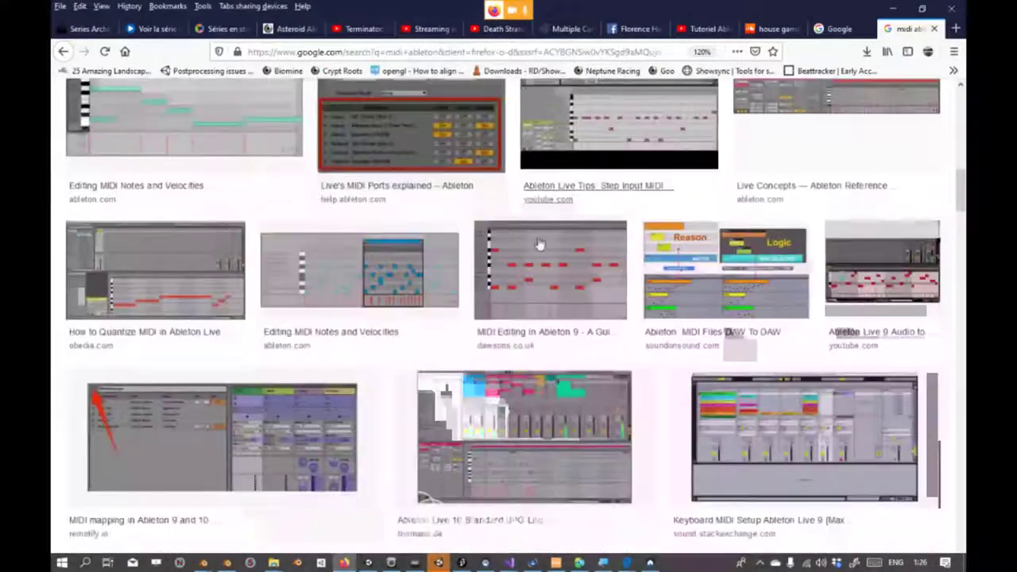
scroll(539, 243, "down", 4)
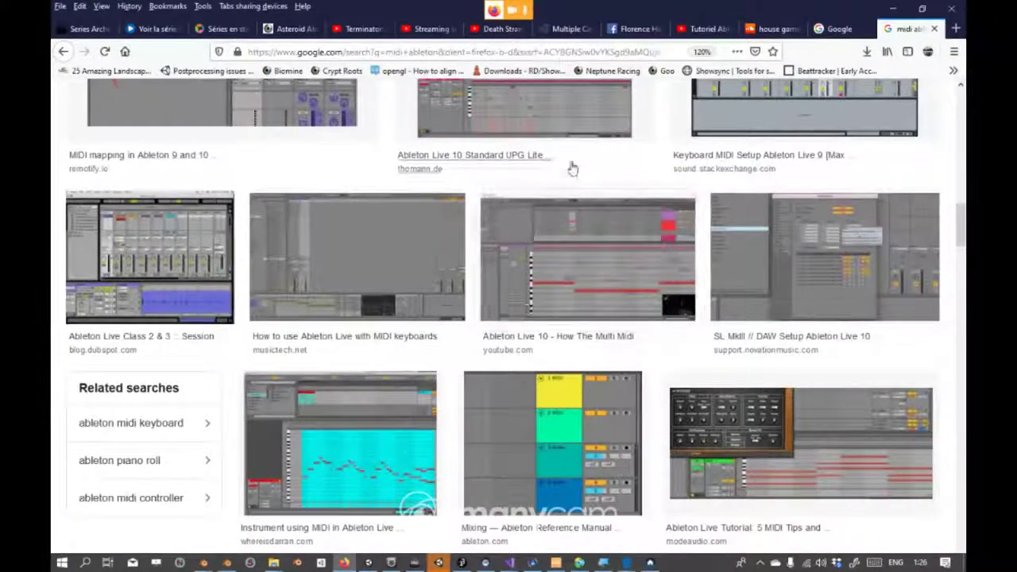
scroll(597, 213, "down", 3)
scroll(596, 213, "down", 4)
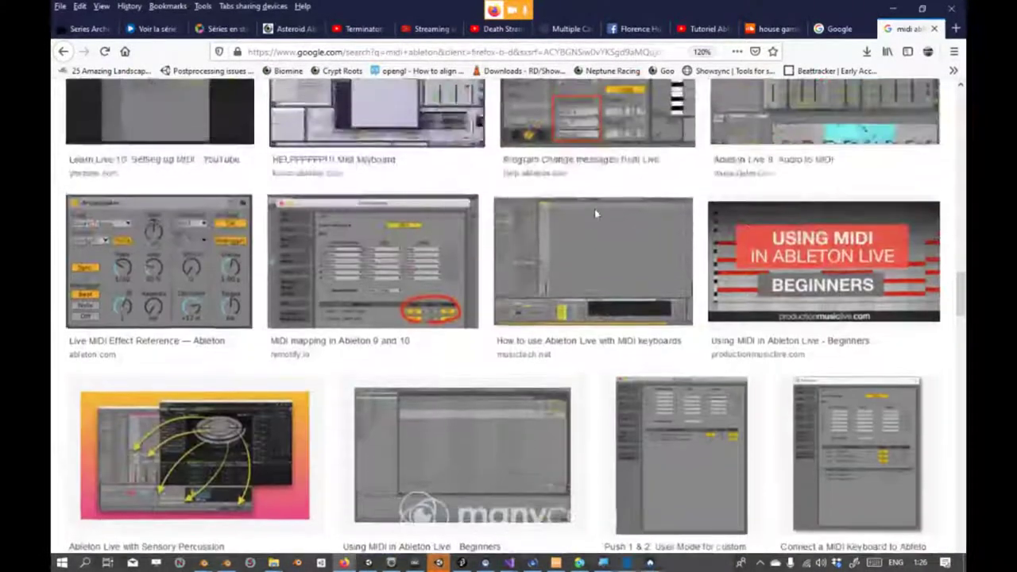
scroll(596, 214, "down", 8)
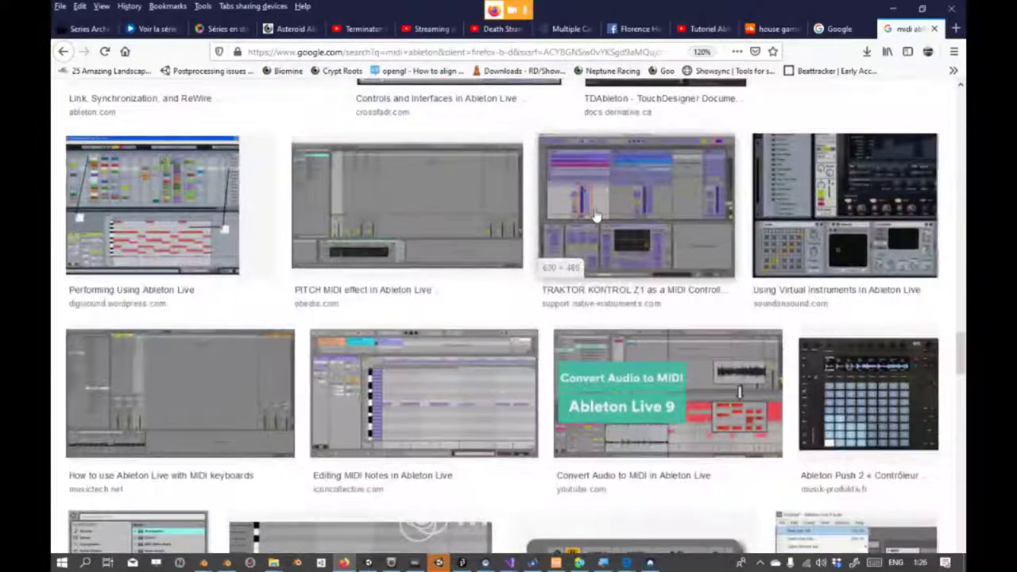
scroll(596, 215, "down", 9)
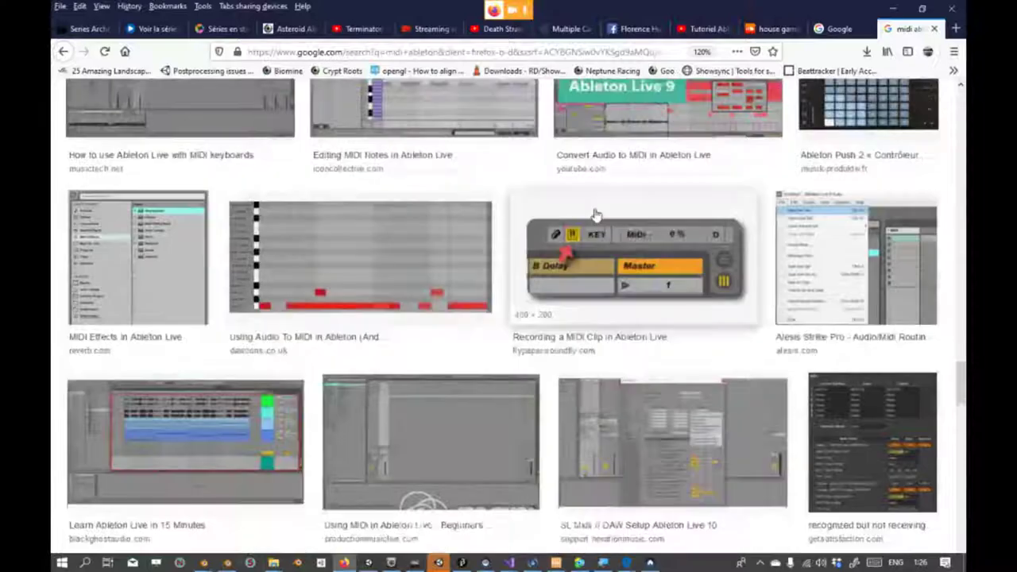
scroll(596, 215, "down", 5)
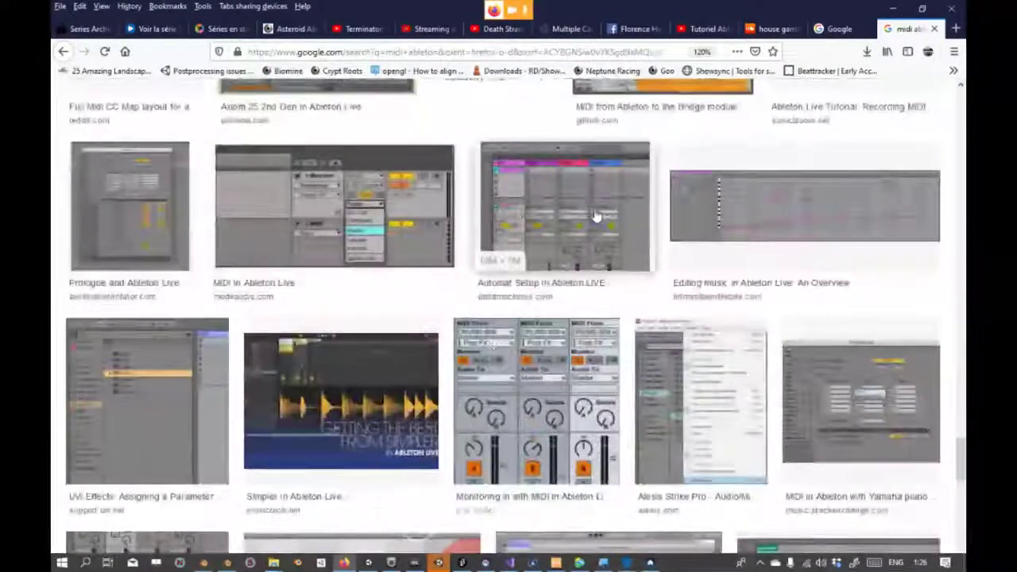
scroll(596, 214, "down", 2)
scroll(595, 214, "down", 6)
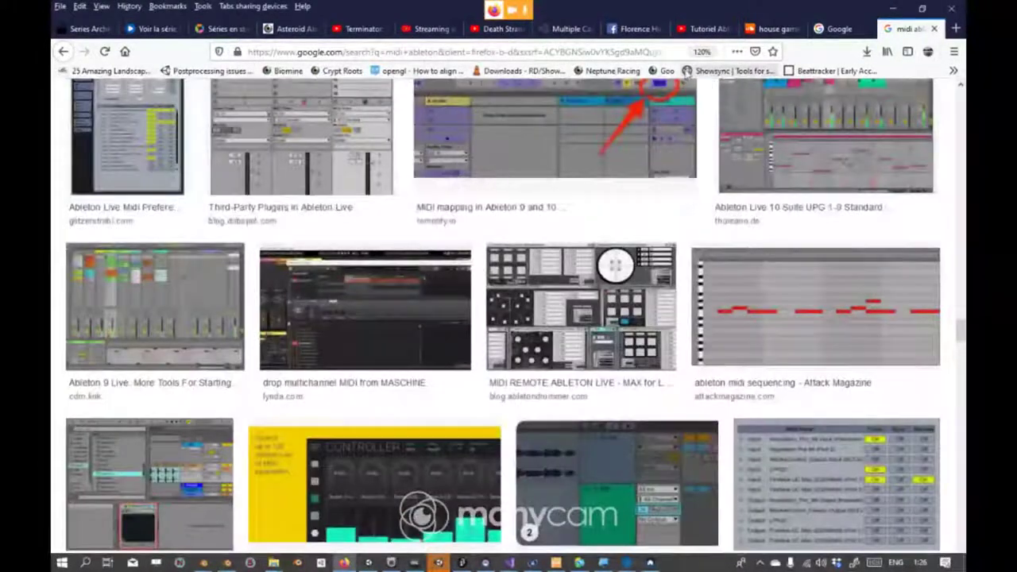
Step: Check the video call window, switch back to Ableton Live, and show the Arrangement View
key("super+Tab")
key("Return")
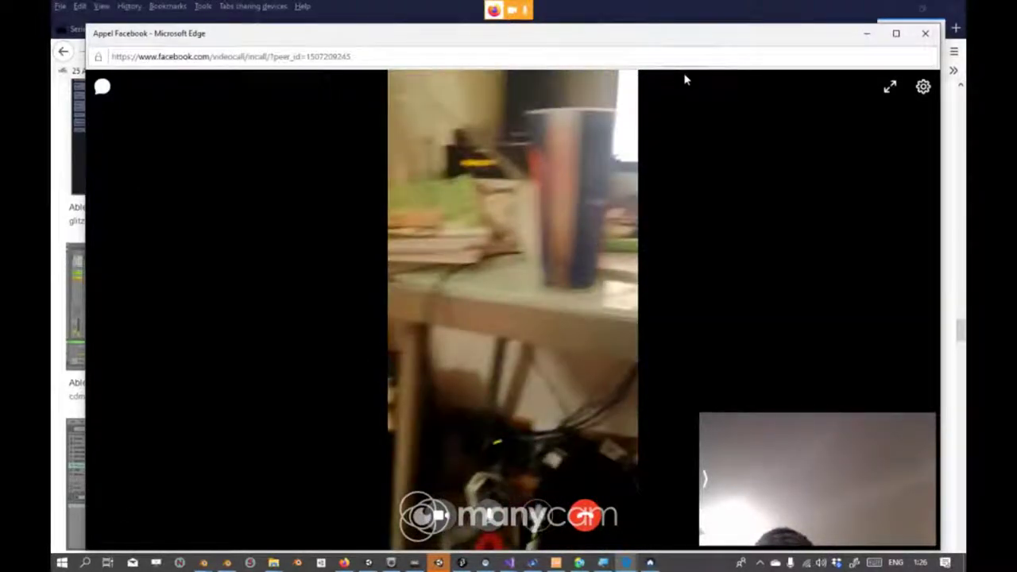
key("alt+Tab")
key("alt+Tab")
key("Tab")
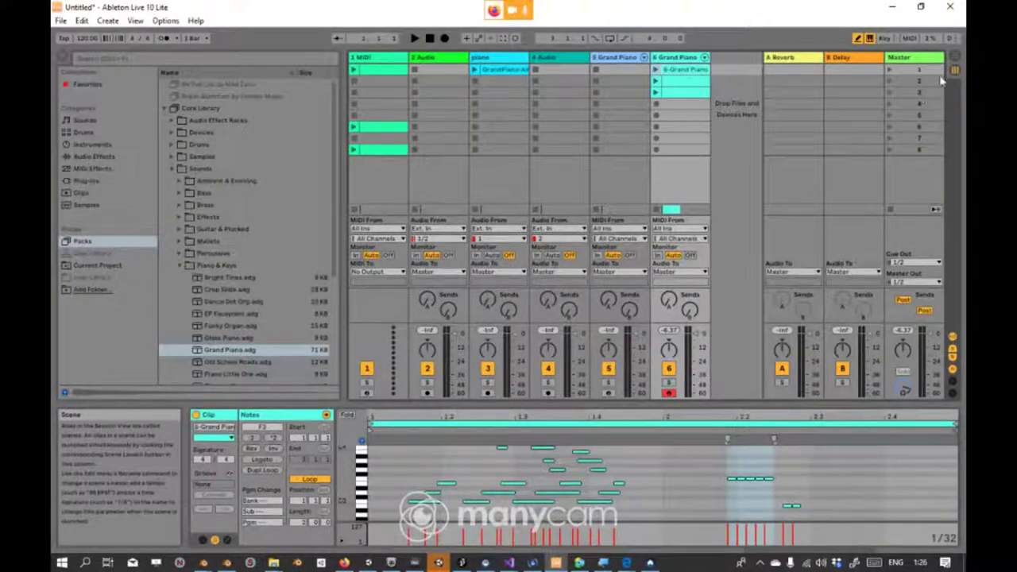
left_click(953, 58)
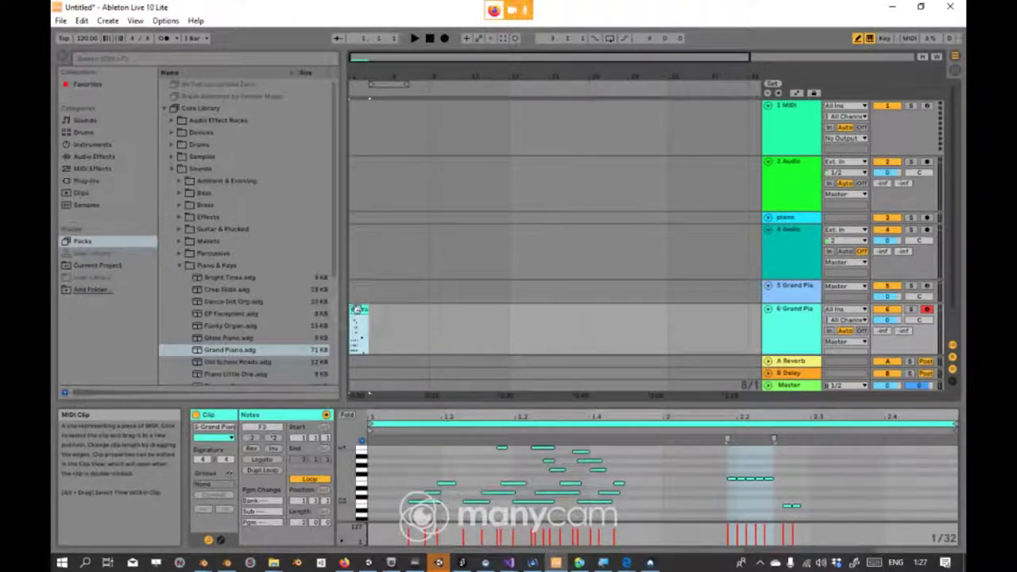
Step: Delete the arrangement clip on the 6 Grand Piano track and select the track's first eight bars
key("Delete")
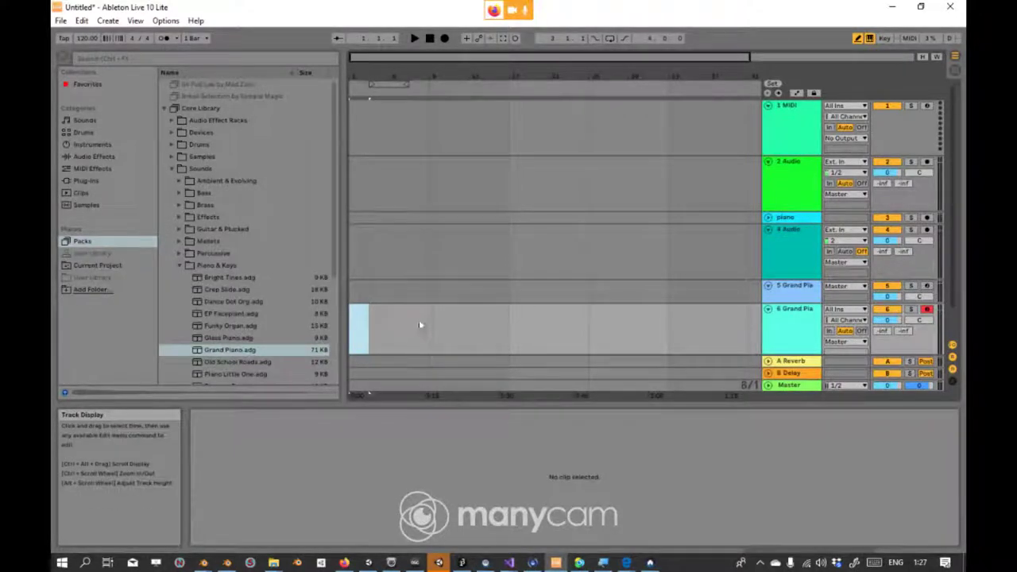
left_click_drag(427, 321, 367, 321)
right_click(367, 321)
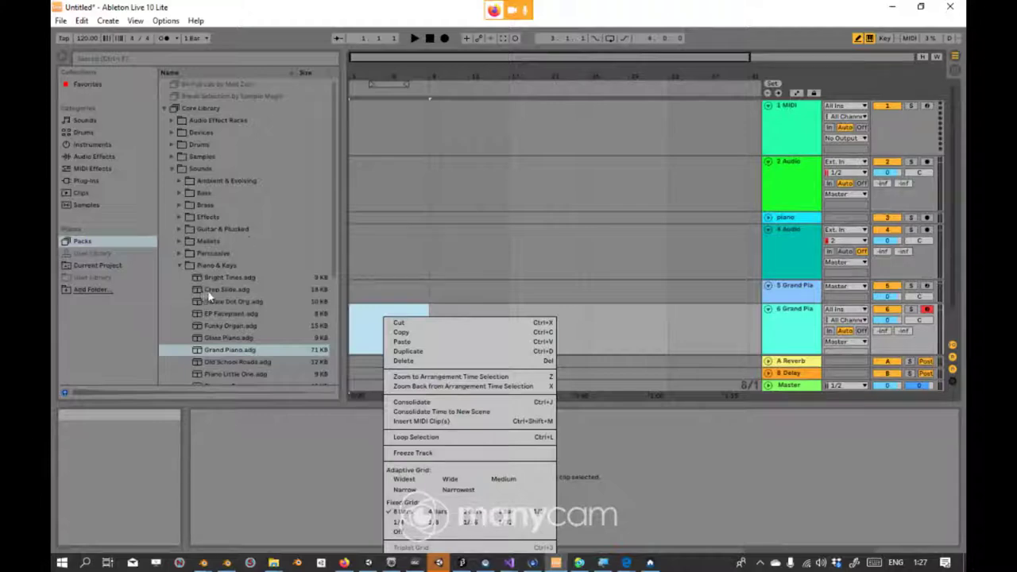
left_click(545, 320)
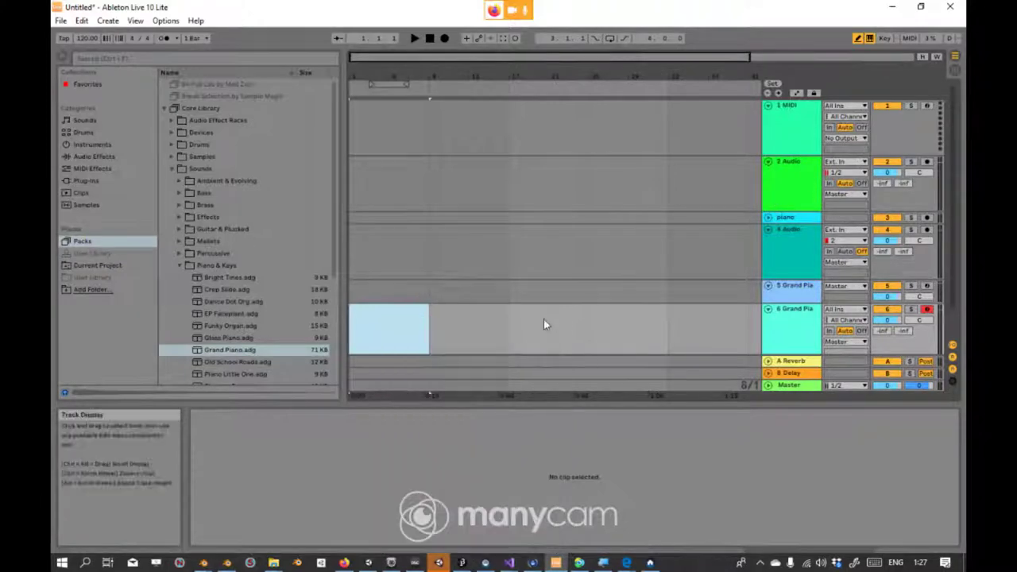
Step: Insert an empty MIDI clip into the eight-bar selection on the 6 Grand Piano track
right_click(360, 323)
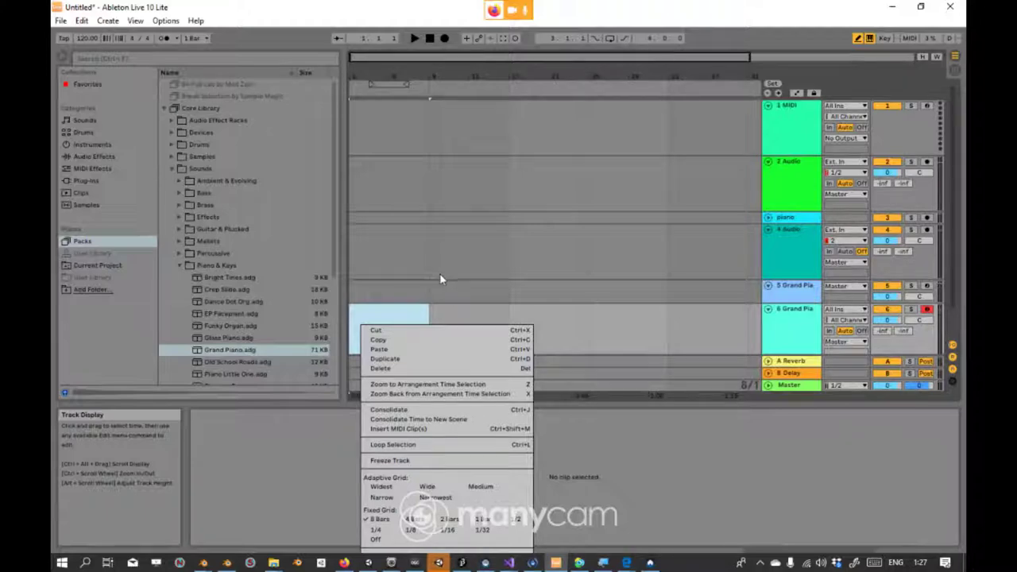
right_click(387, 317)
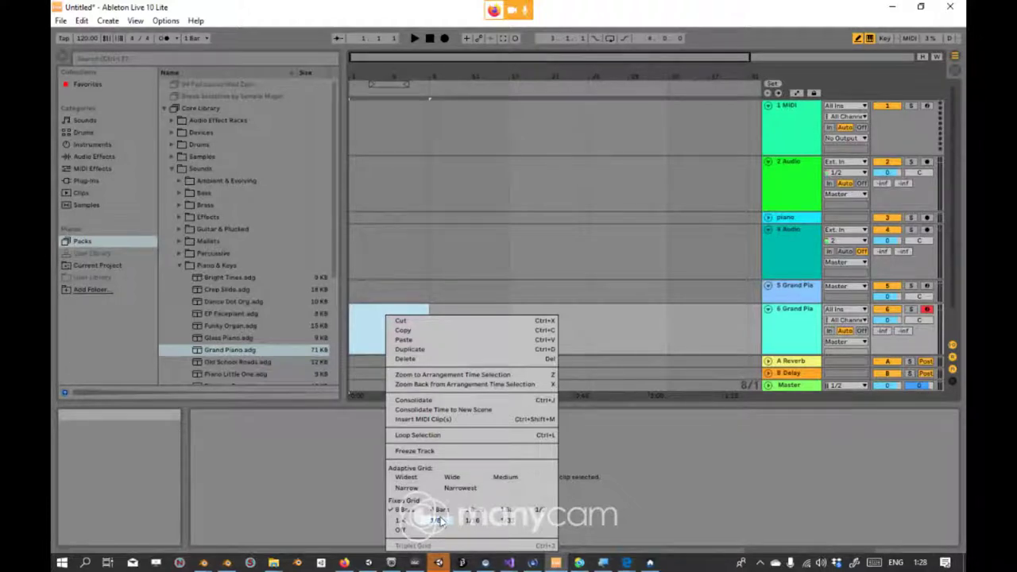
left_click(425, 312)
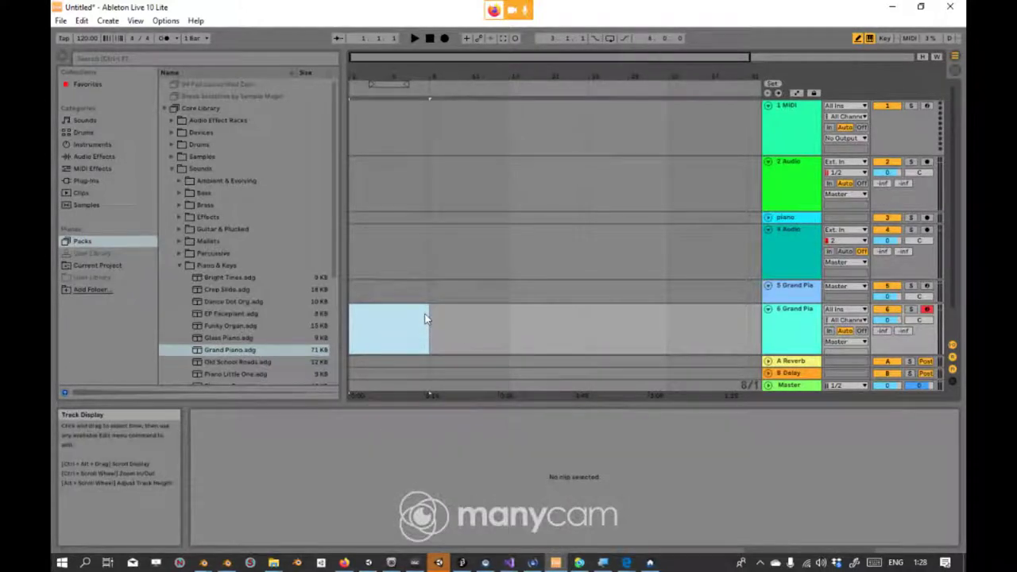
right_click(370, 320)
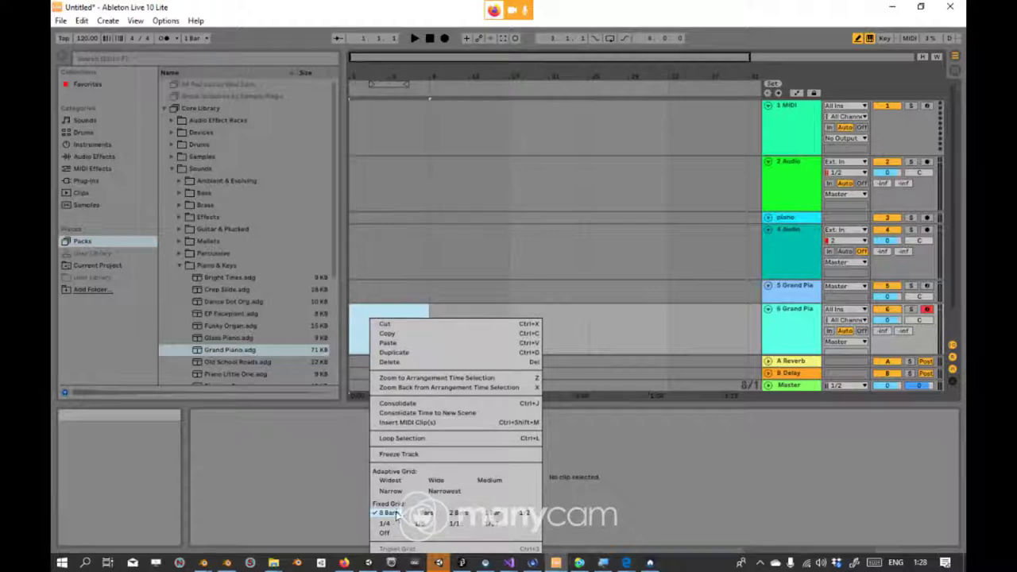
left_click(406, 422)
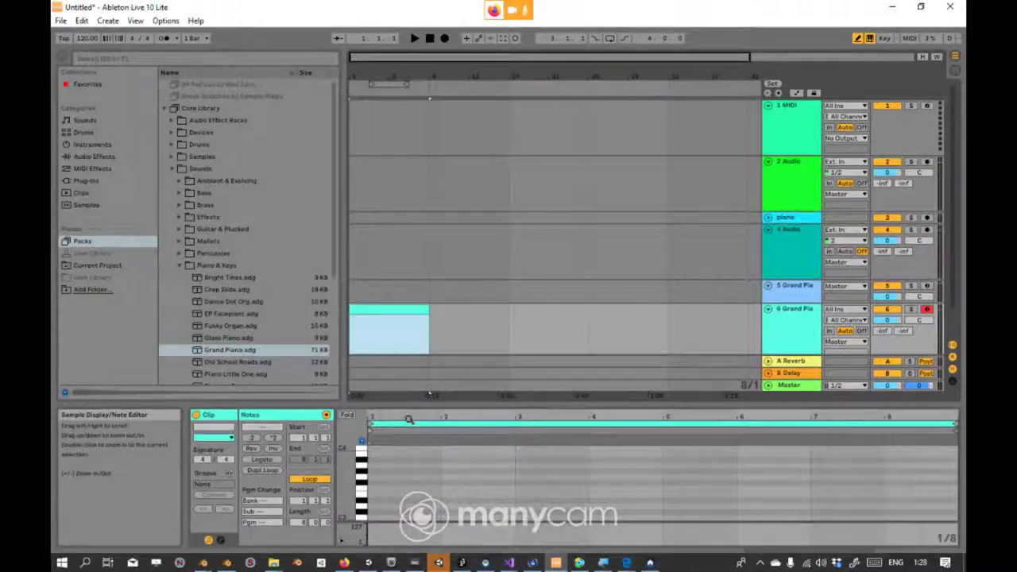
Step: Select the empty eight-bar clip on the 6 Grand Piano track to show it in the note editor
left_click(413, 312)
right_click(447, 319)
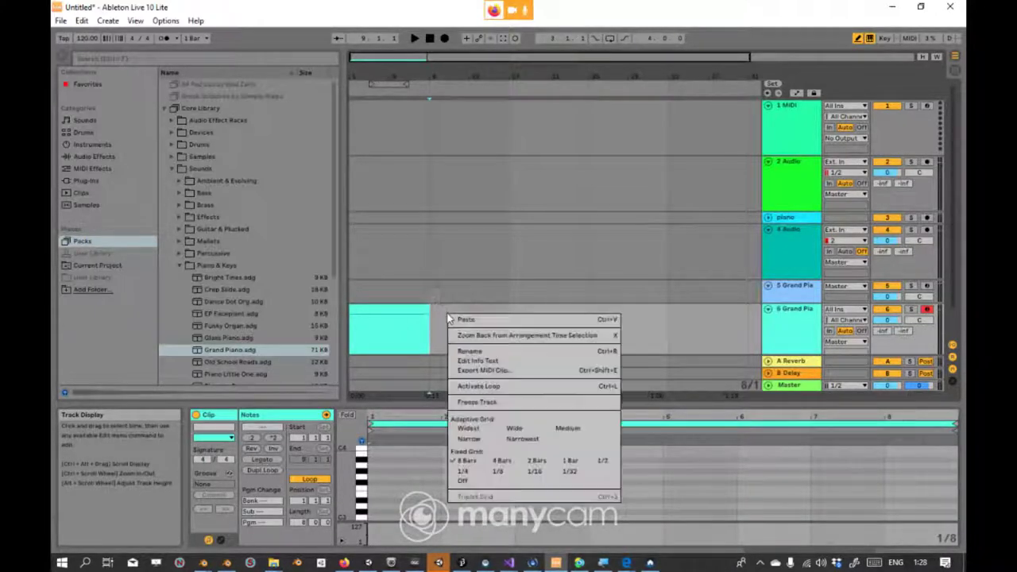
left_click(422, 300)
left_click(391, 271)
left_click(398, 295)
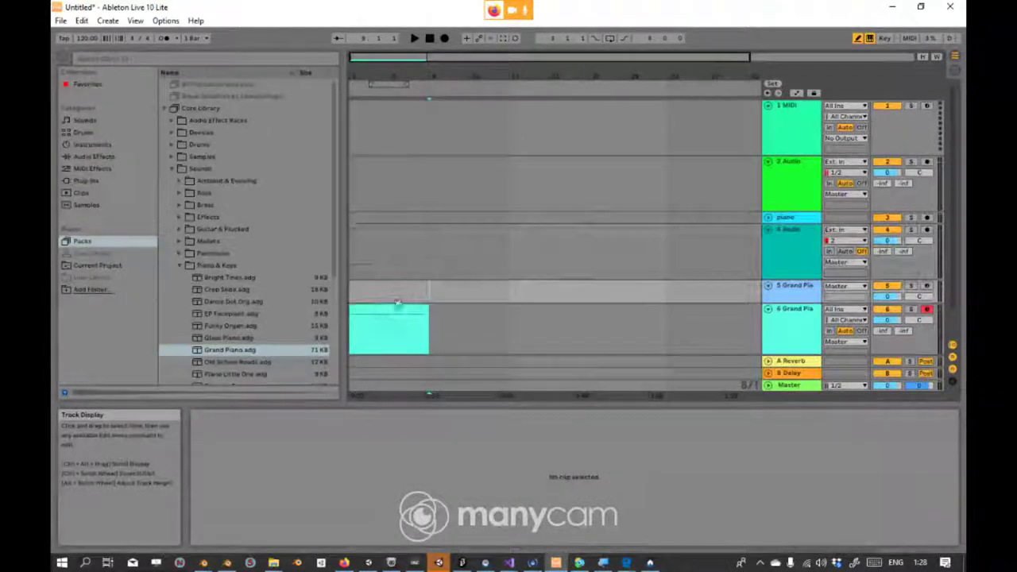
left_click(398, 314)
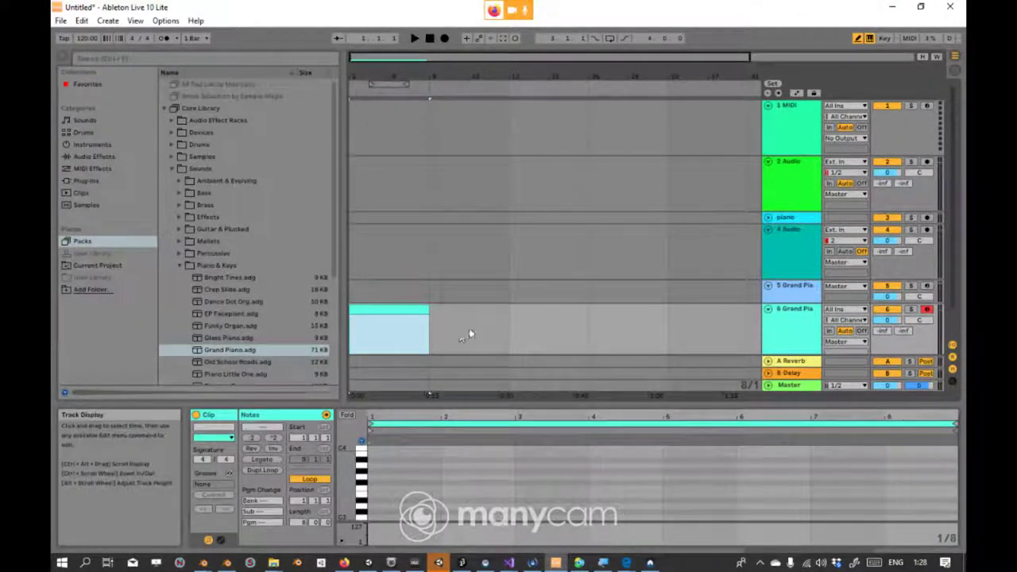
left_click(404, 312)
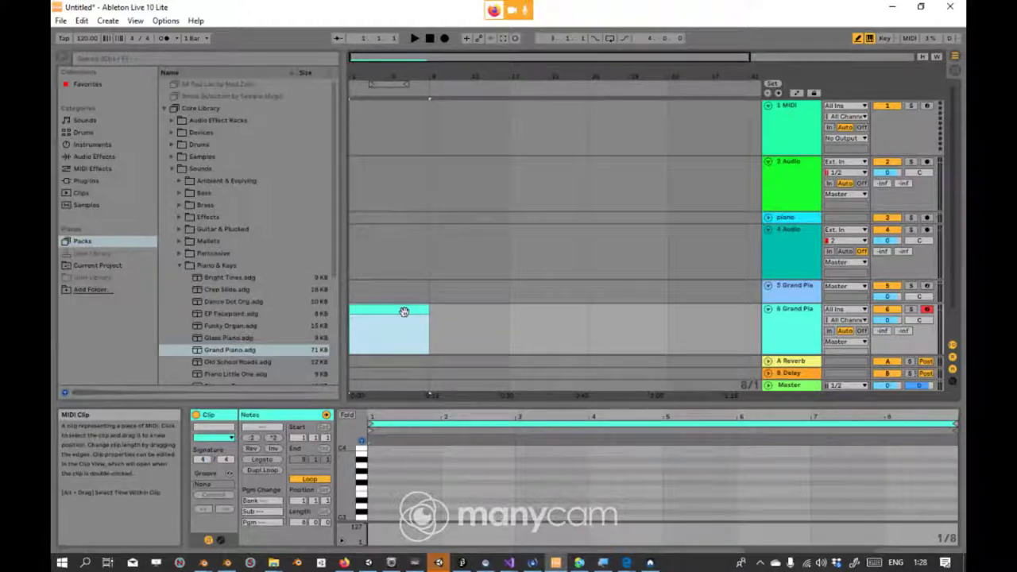
left_click(402, 313)
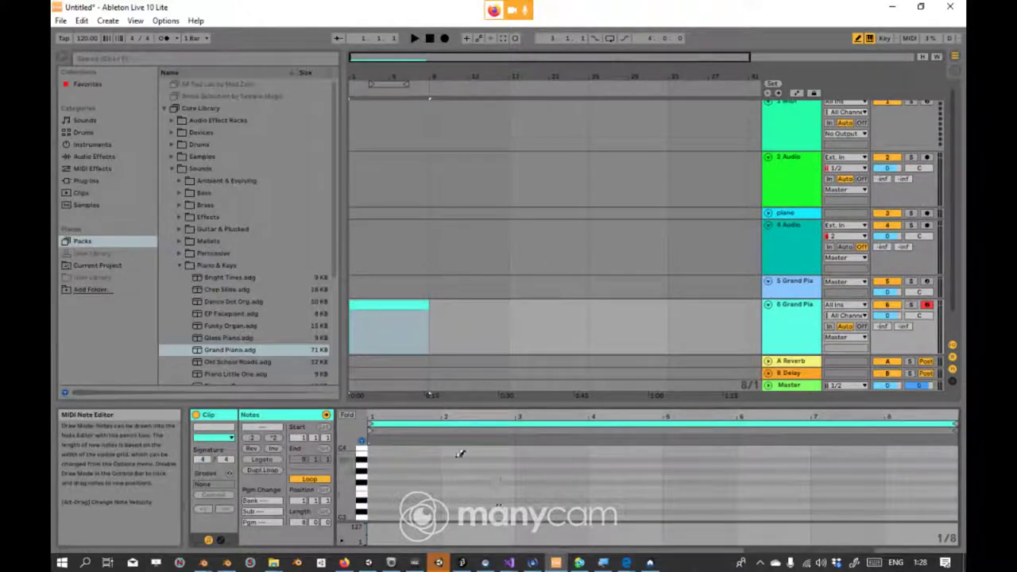
Step: Draw runs of repeated 1/8 notes on three pitches between bars 1 and 5 of the clip
mouse_move(418, 500)
left_mouse_down()
mouse_move(493, 459)
mouse_move(589, 469)
left_mouse_up()
left_click_drag(519, 471, 706, 471)
left_click_drag(695, 512, 725, 512)
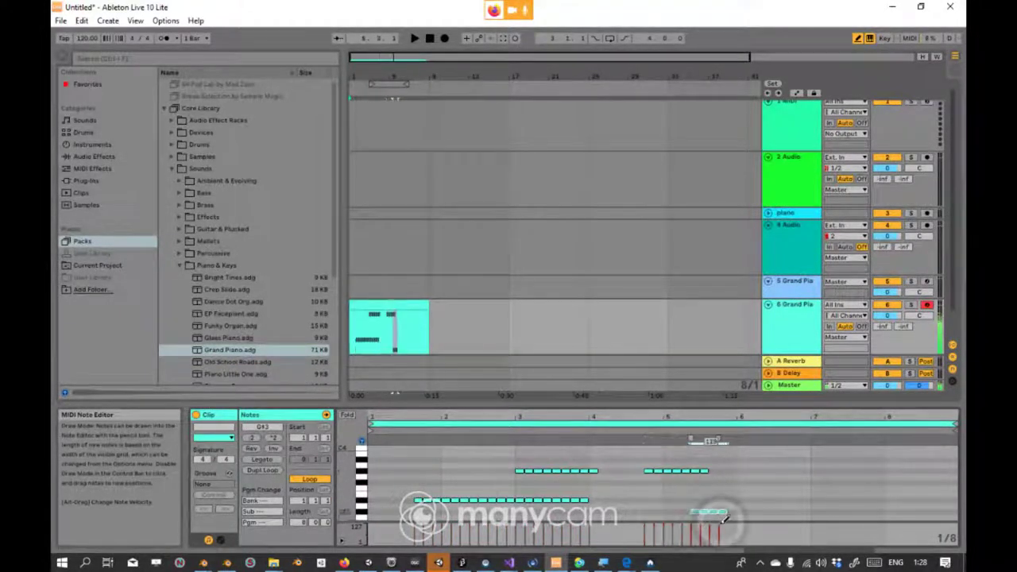
Step: Draw further runs of repeated 1/8 notes on three pitches in bars 6 to 8 of the clip
mouse_move(786, 478)
left_mouse_down()
mouse_move(890, 481)
mouse_move(939, 500)
left_mouse_up()
left_click_drag(914, 465, 957, 465)
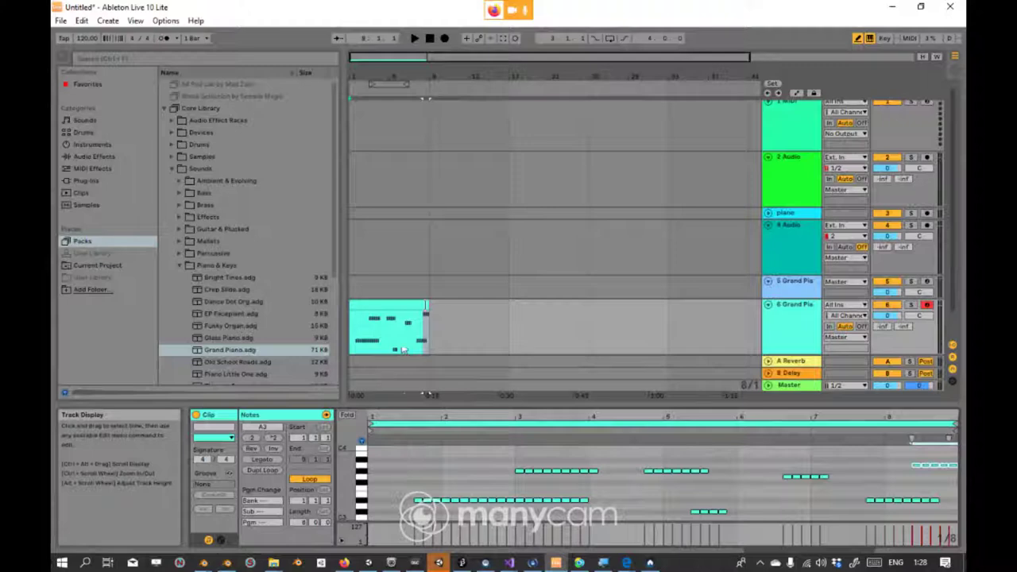
Step: Undo all the drawn notes and the clip insertion until the 6 Grand Piano track is empty
key("ctrl+z")
key("ctrl+z")
key("ctrl+z")
key("ctrl+z")
key("ctrl+z")
key("ctrl+z")
key("ctrl+z")
key("ctrl+z")
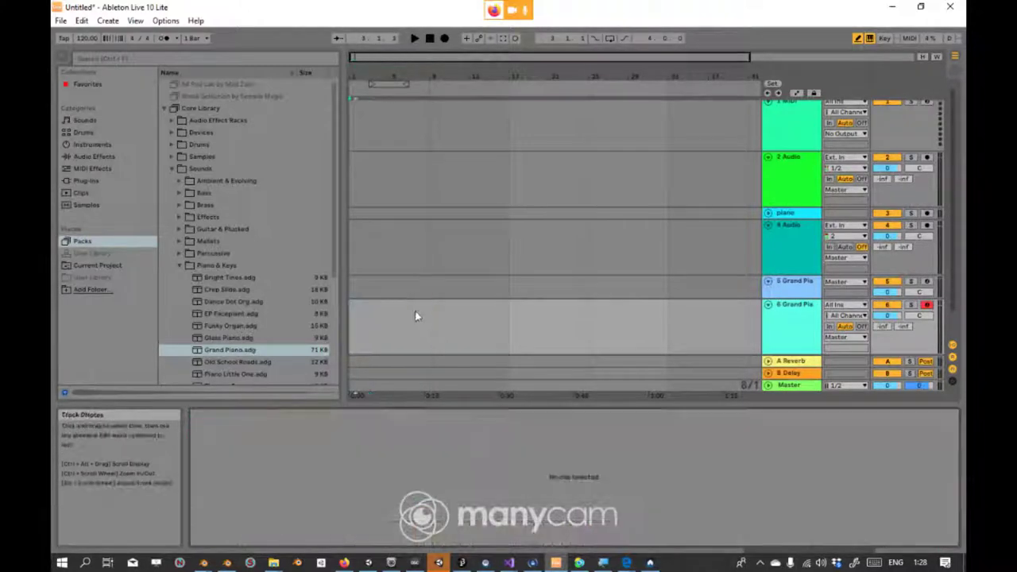
Step: Practise selecting the first eight bars of the 6 Grand Piano track in both directions and clear the selection
left_click_drag(419, 325, 364, 322)
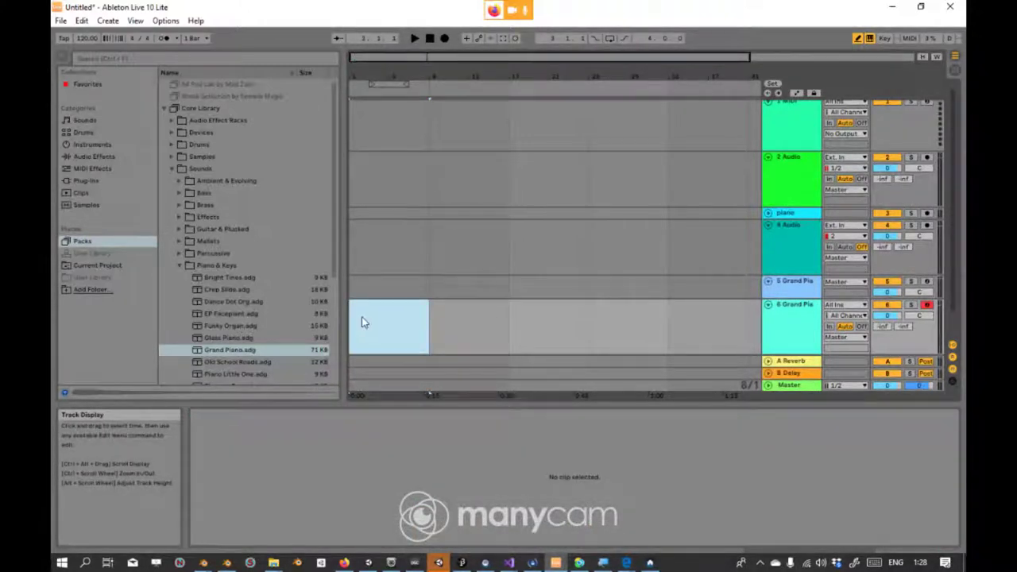
right_click(363, 317)
left_click(418, 310)
mouse_move(423, 312)
left_mouse_down()
mouse_move(352, 323)
mouse_move(415, 329)
mouse_move(352, 321)
mouse_move(410, 334)
mouse_move(347, 327)
left_mouse_up()
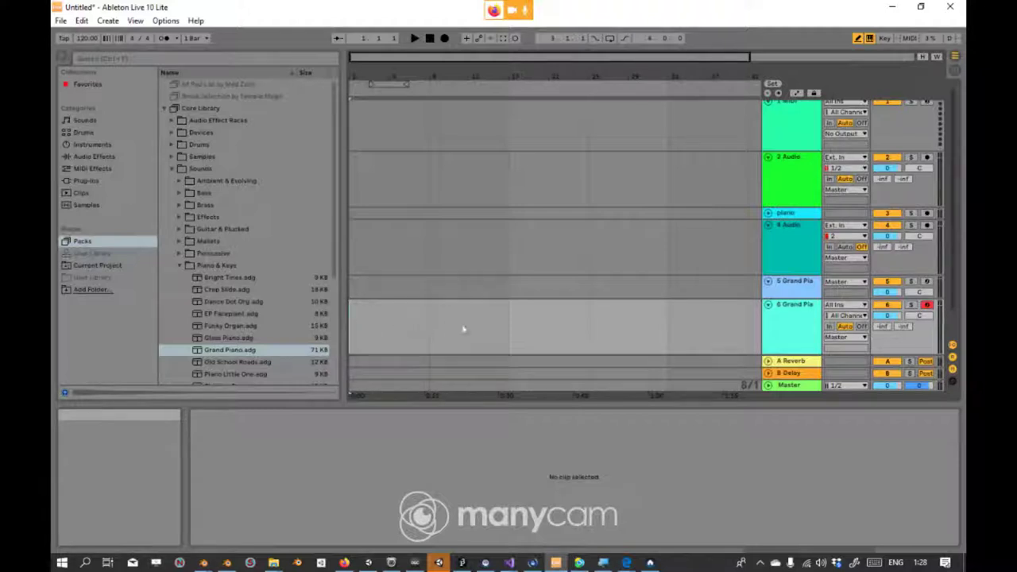
left_click(423, 320)
left_click_drag(350, 324, 415, 333)
left_click(370, 330)
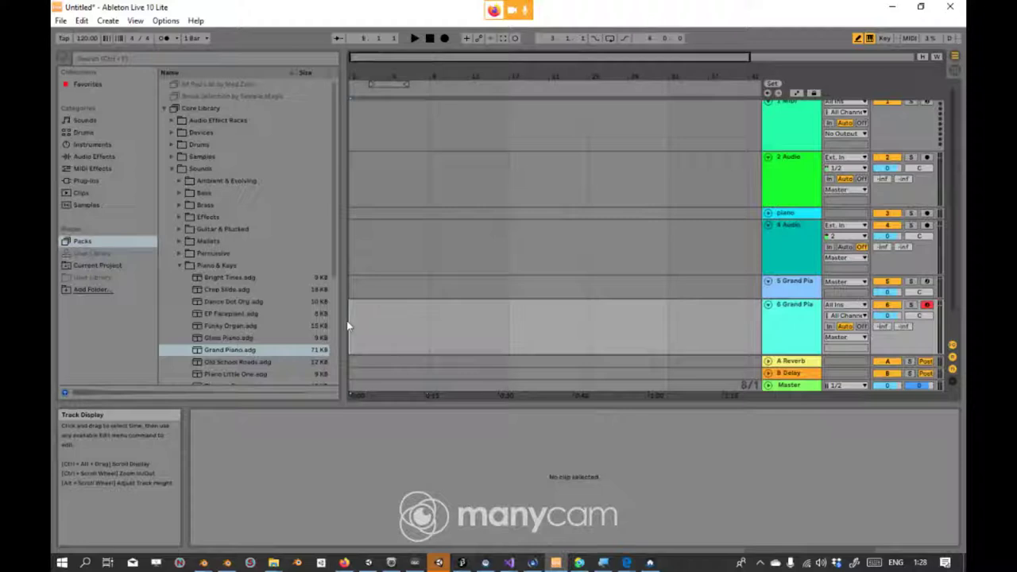
right_click(408, 316)
left_click(402, 345)
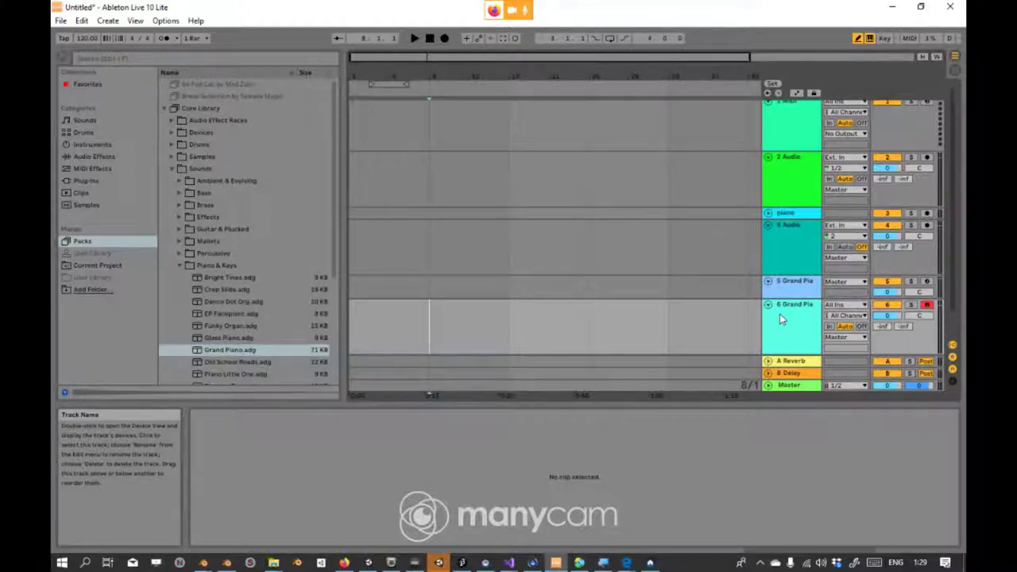
Step: Reduce the 5 Grand Piano track to its minimum height in the arrangement
left_click(669, 303)
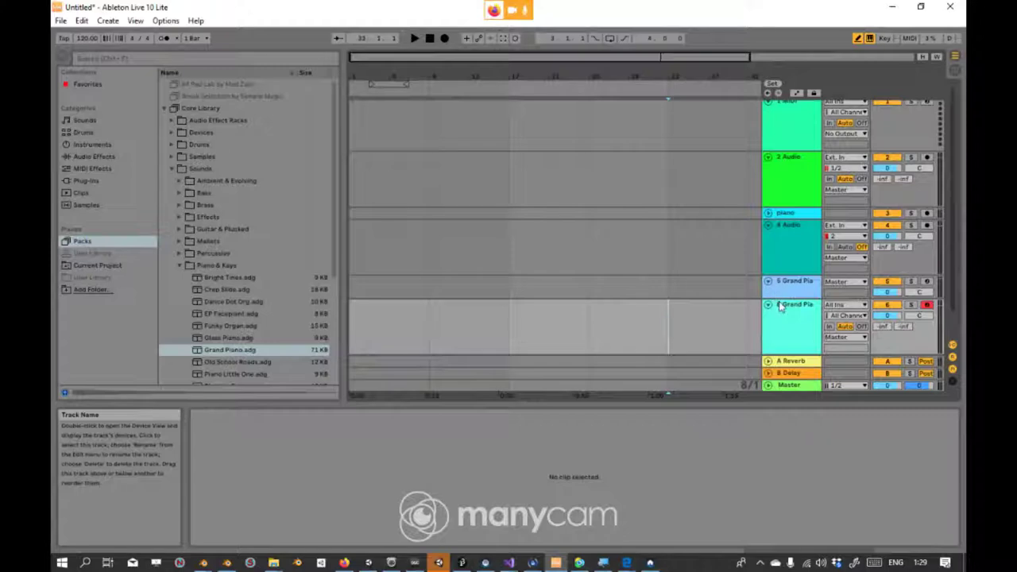
mouse_move(793, 298)
left_mouse_down()
mouse_move(793, 285)
mouse_move(793, 318)
mouse_move(792, 288)
left_mouse_up()
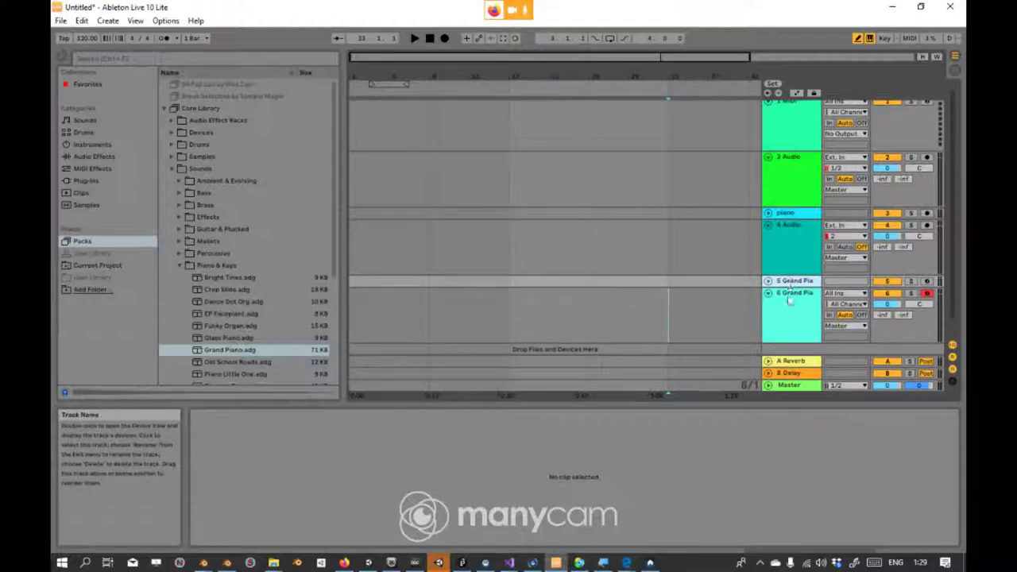
mouse_move(788, 286)
left_mouse_down()
mouse_move(788, 318)
mouse_move(789, 286)
left_mouse_up()
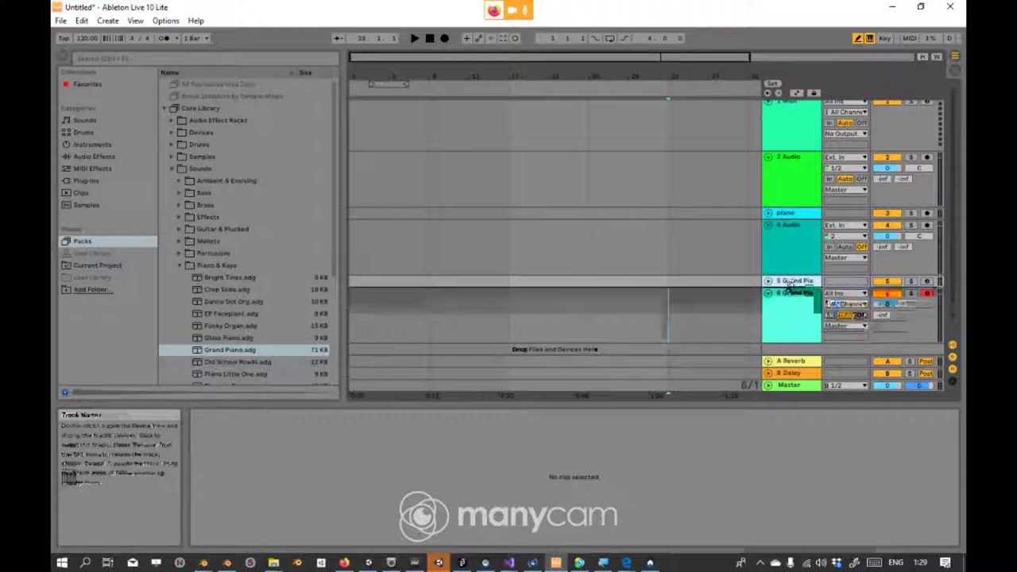
Step: Examine the participant's Live screen in the Facebook video call window and return to Ableton Live
key("alt+Tab")
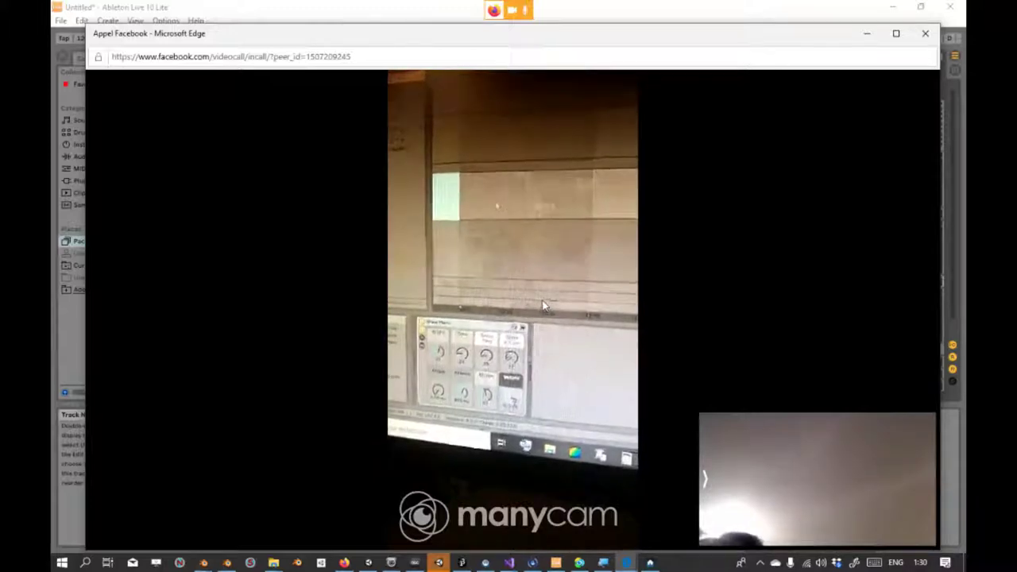
key("alt+Tab")
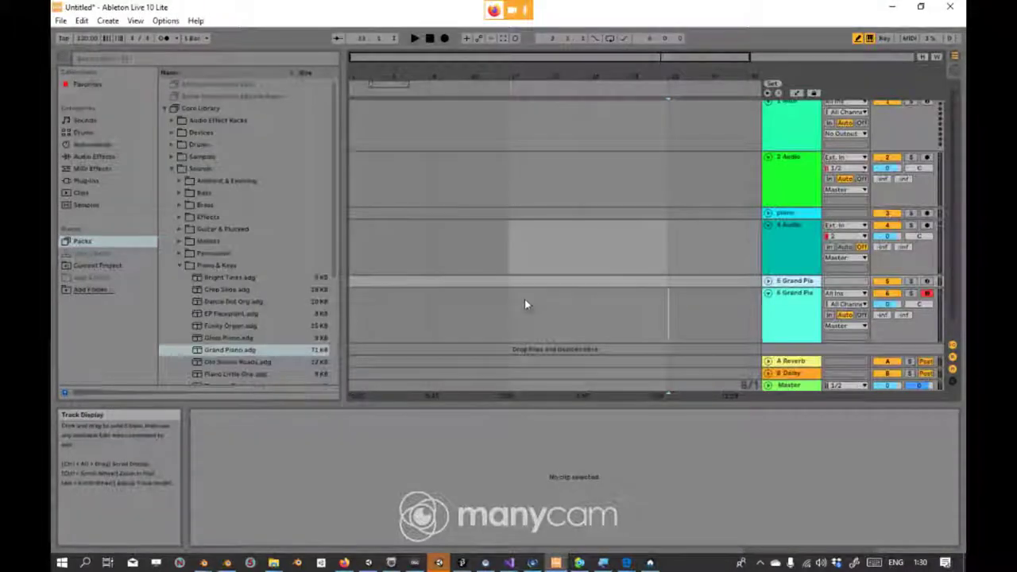
key("alt+Tab")
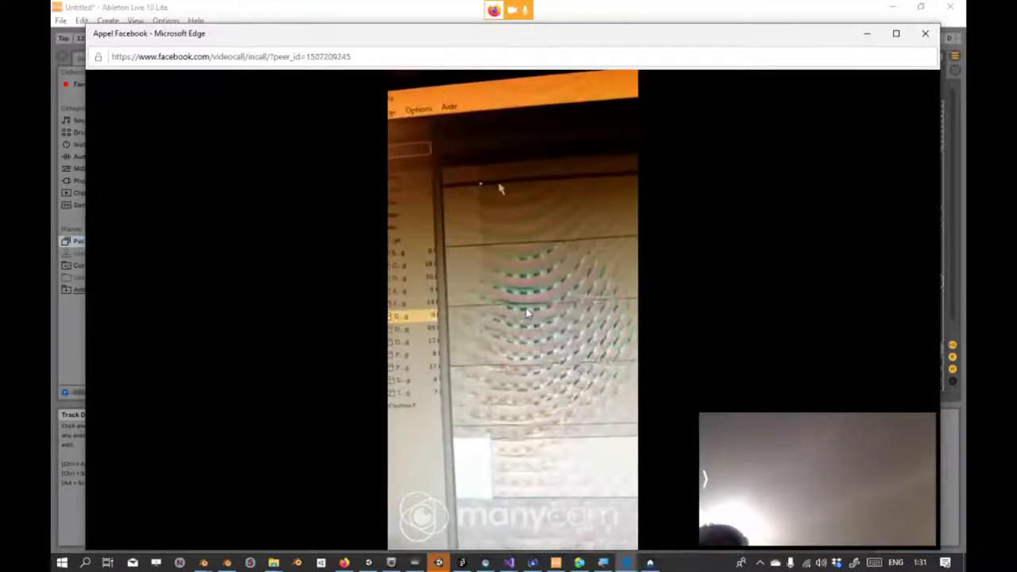
left_click(867, 34)
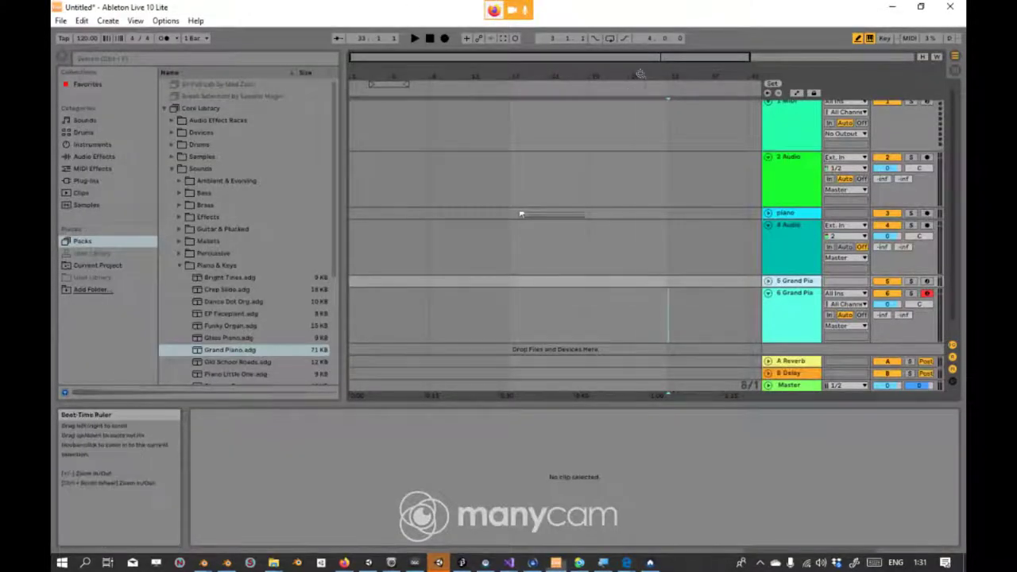
Step: Turn off Draw Mode for the arrangement
right_click(589, 93)
left_click(584, 92)
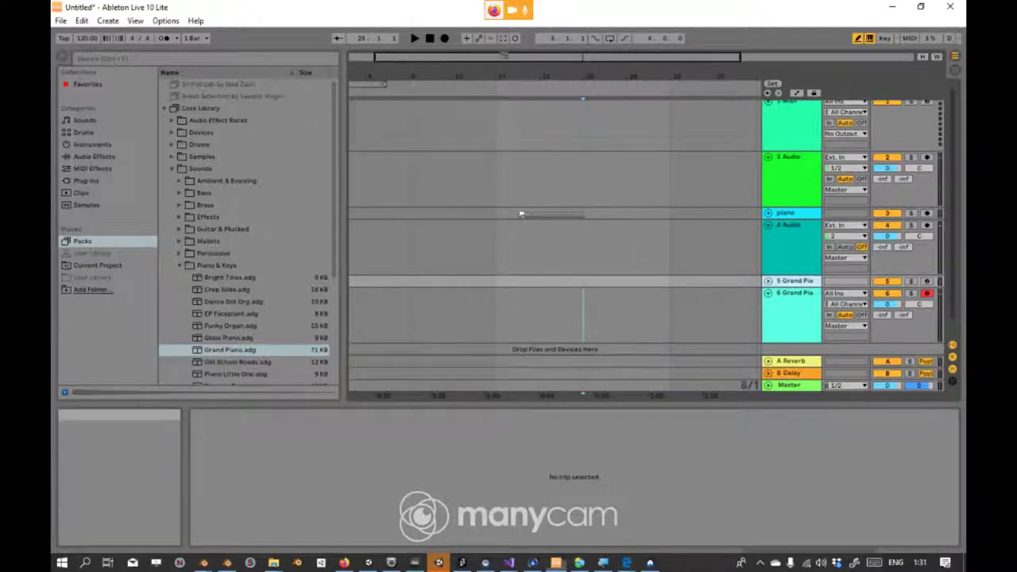
left_click(858, 39)
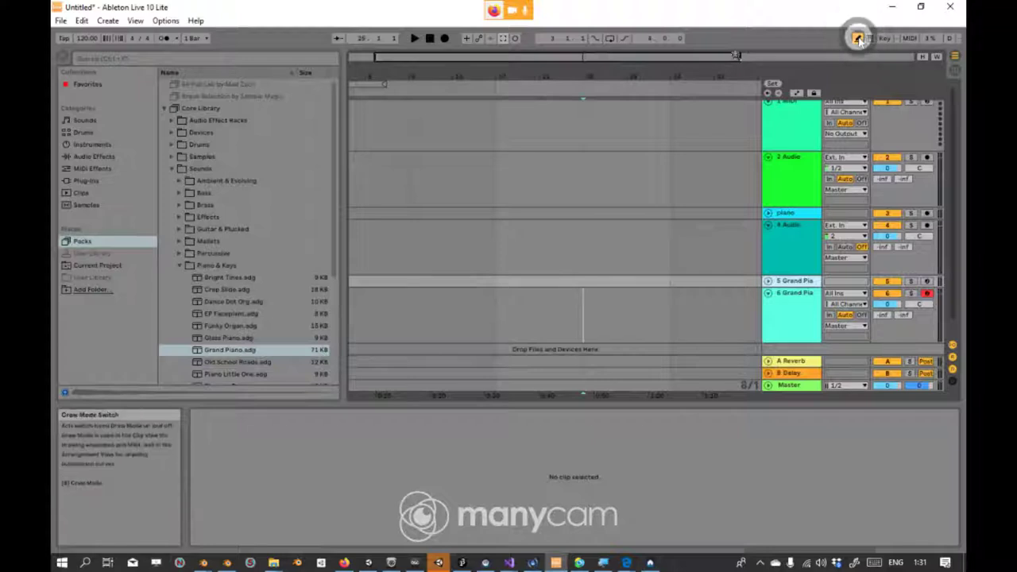
Step: Select the first eight bars on the 1 MIDI track, and repeat the selection on the 2 Audio track
right_click(384, 120)
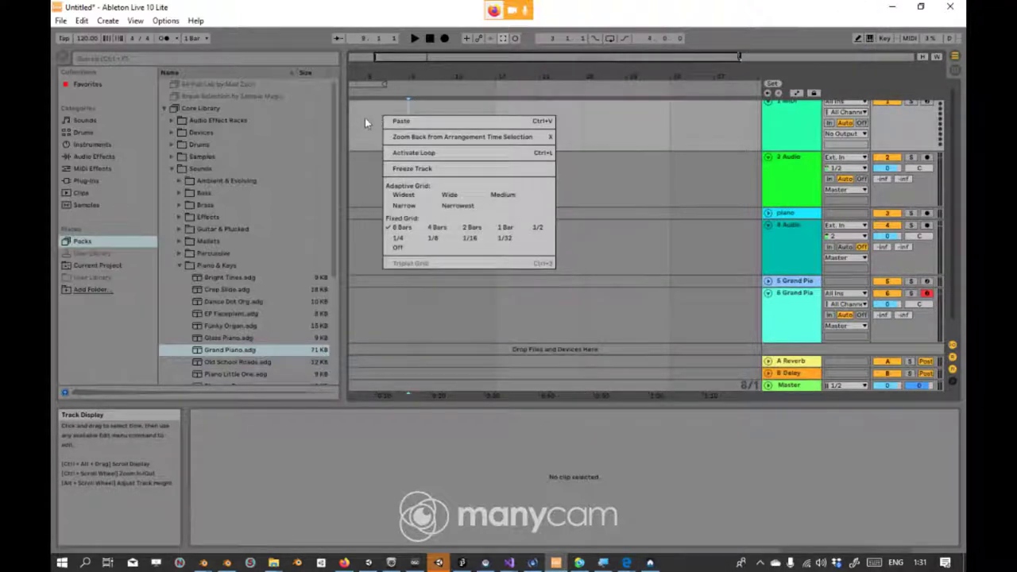
left_click(365, 122)
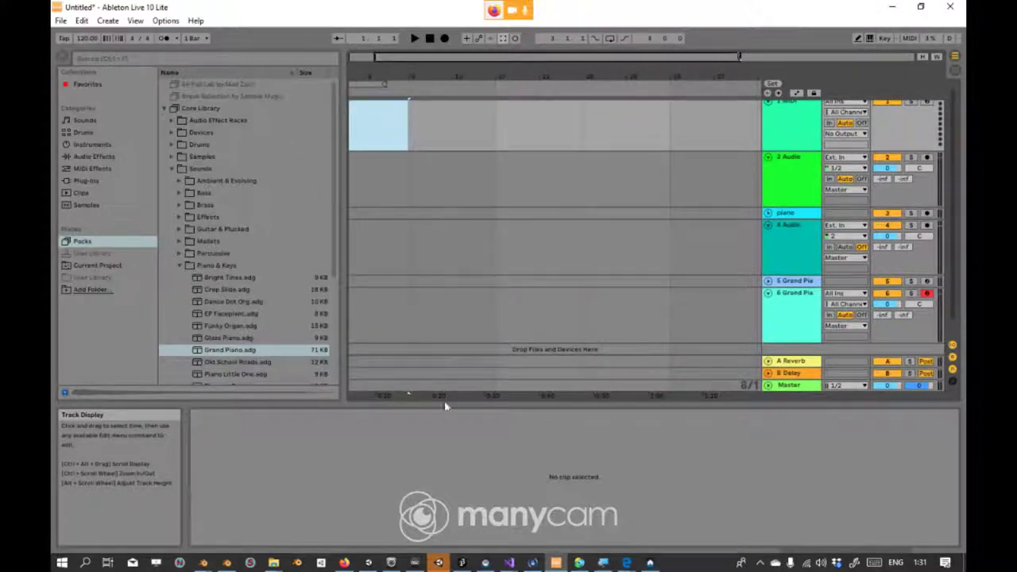
left_click_drag(407, 395, 477, 401)
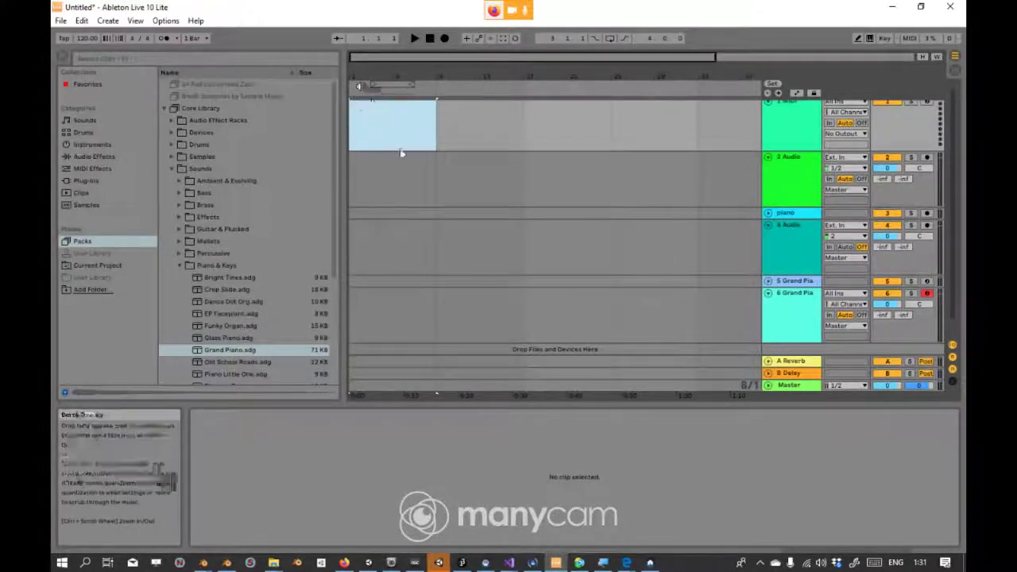
left_click(417, 165)
right_click(433, 167)
left_click(380, 168)
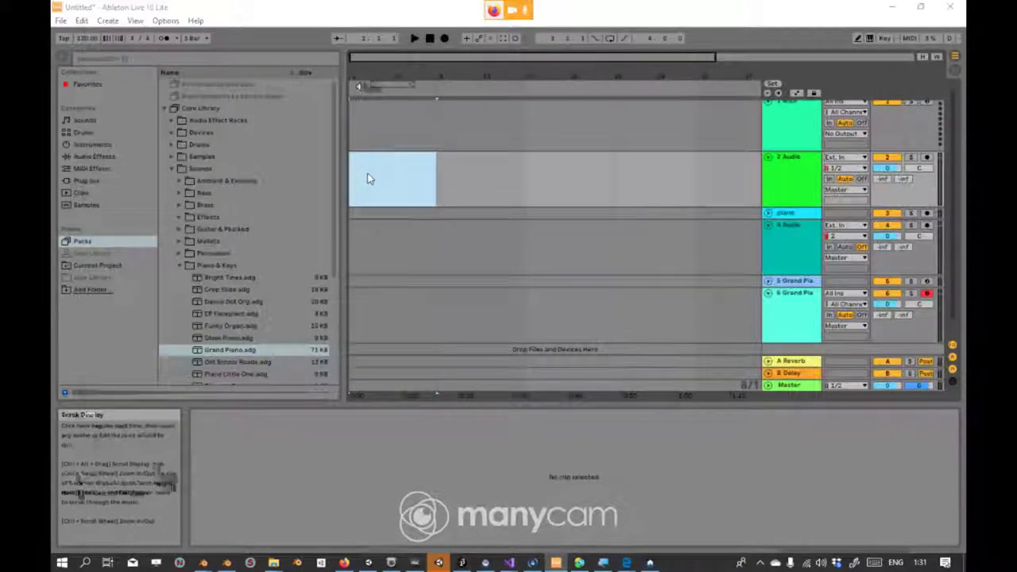
Step: Check the video call, start arrangement playback from the scrub area, and select the first eight bars of the 1 MIDI track
key("alt+Tab")
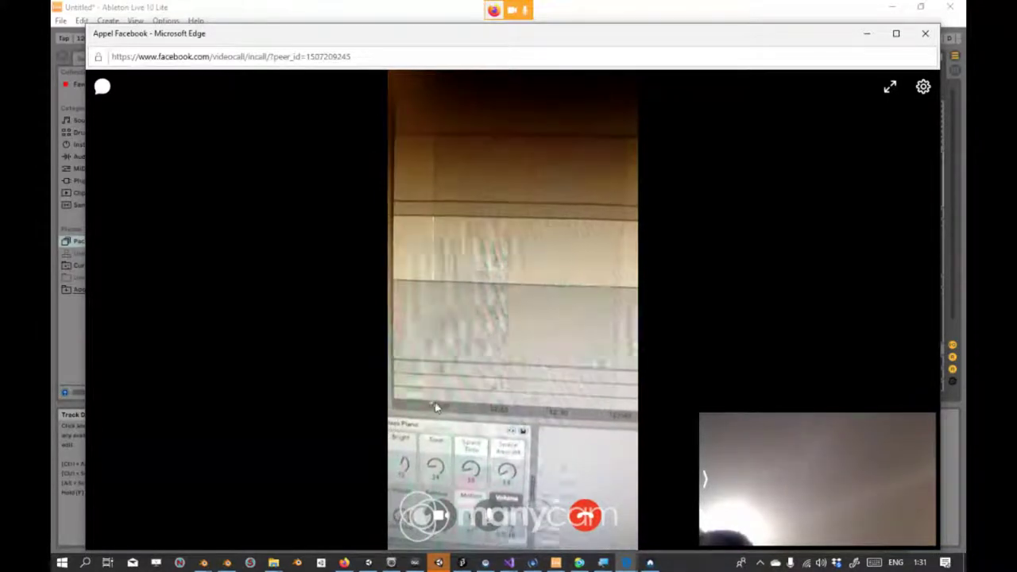
key("alt+Tab")
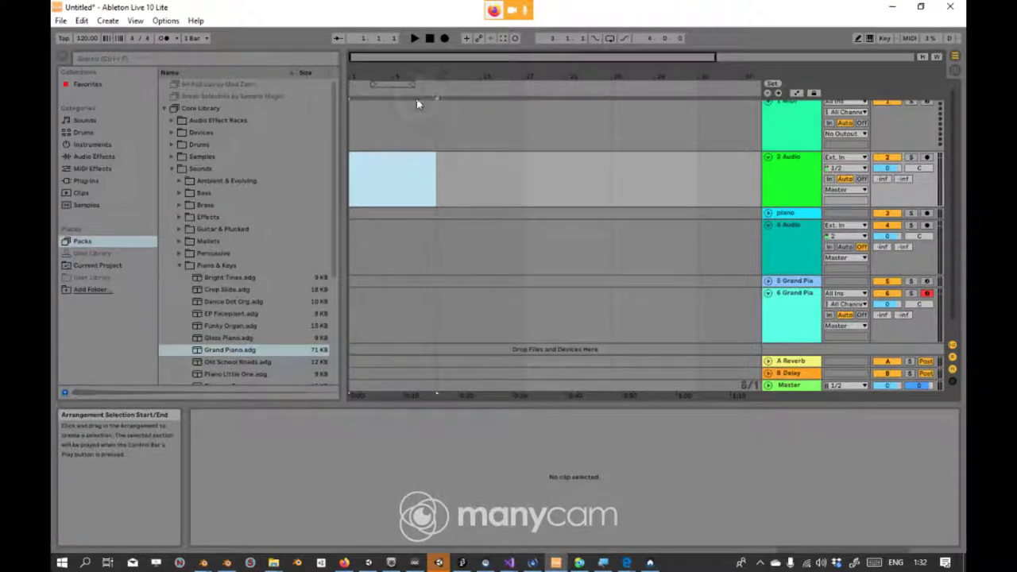
left_click(378, 98)
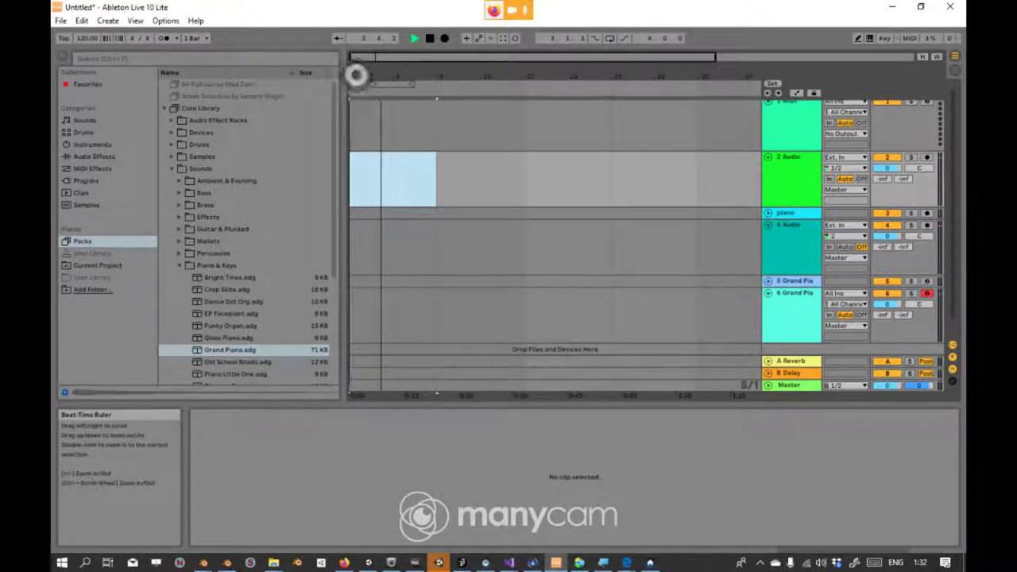
left_click_drag(362, 114, 419, 128)
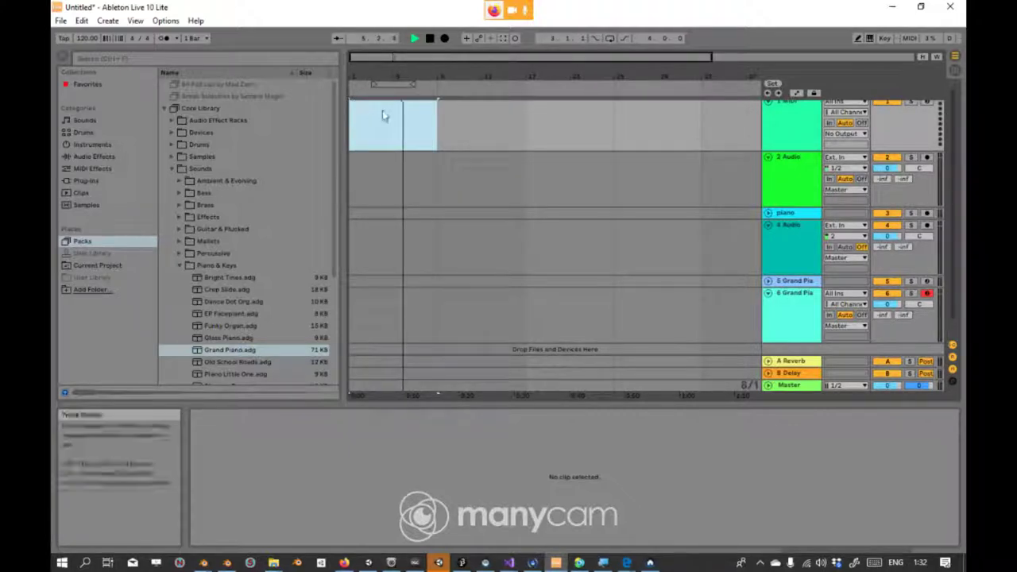
Step: Check the participant's progress in the video call and select the first eight bars of the 6 Grand Piano track in Ableton Live
key("alt+Tab")
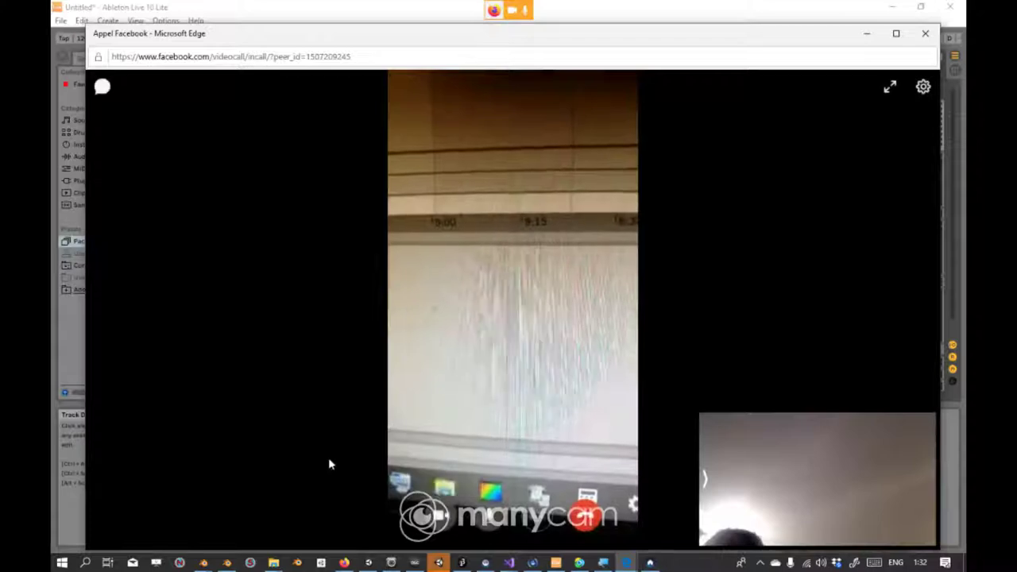
left_click(556, 563)
left_click(370, 310)
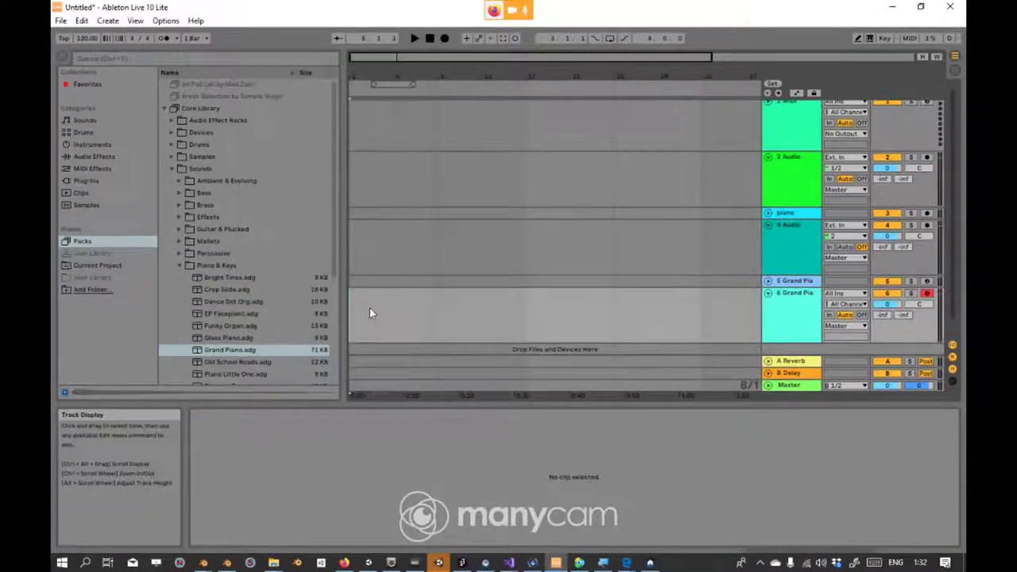
right_click(374, 309)
left_click(430, 289)
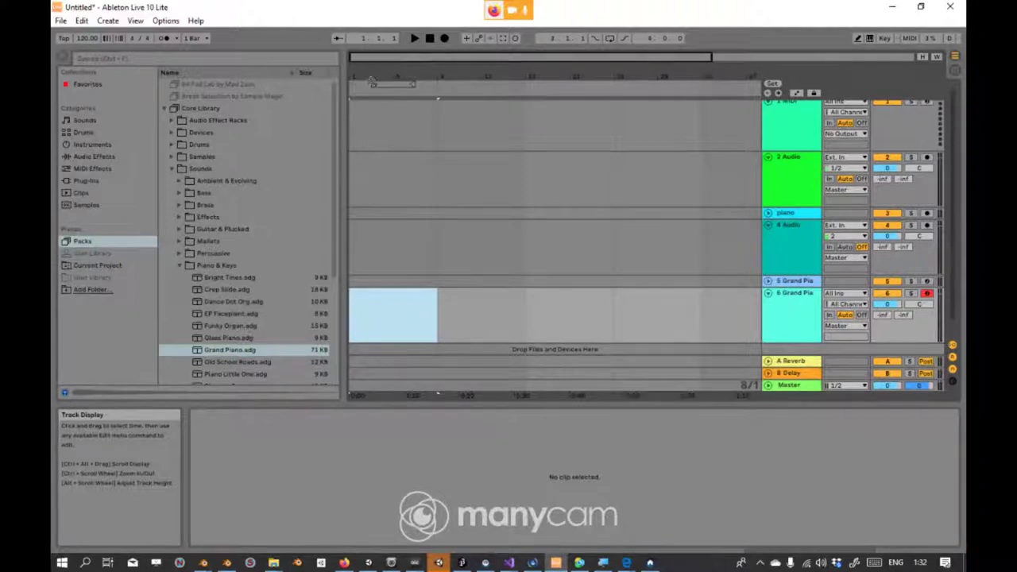
Step: Insert an empty eight-bar MIDI clip at the start of the 1 MIDI track and delete it
left_click(437, 101)
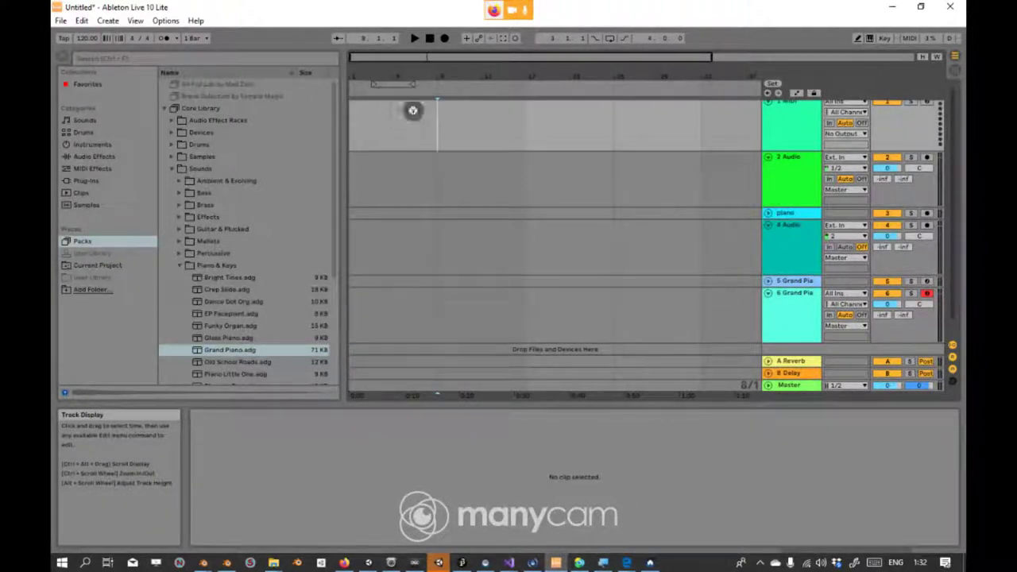
double_click(394, 105)
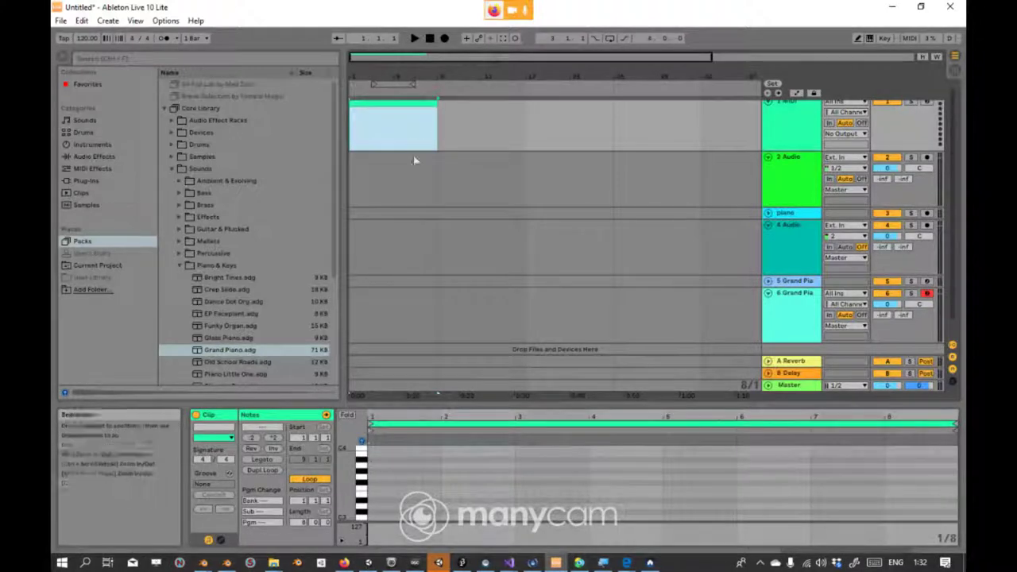
key("Delete")
left_click(401, 288)
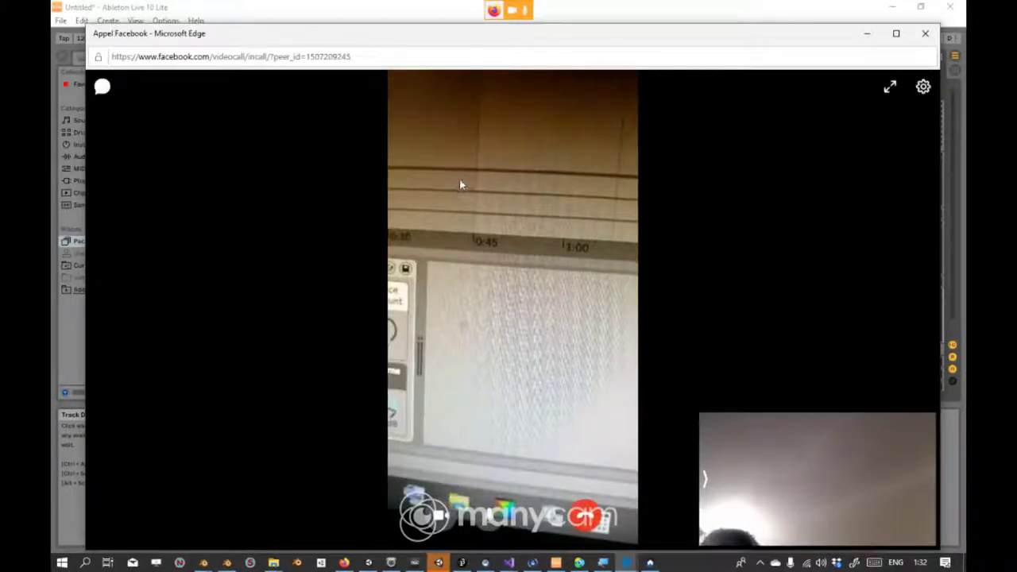
Step: Select bars 1 to 8 on the 6 Grand Piano track in Ableton Live and compare with the participant's screen in the video call
key("alt+Tab")
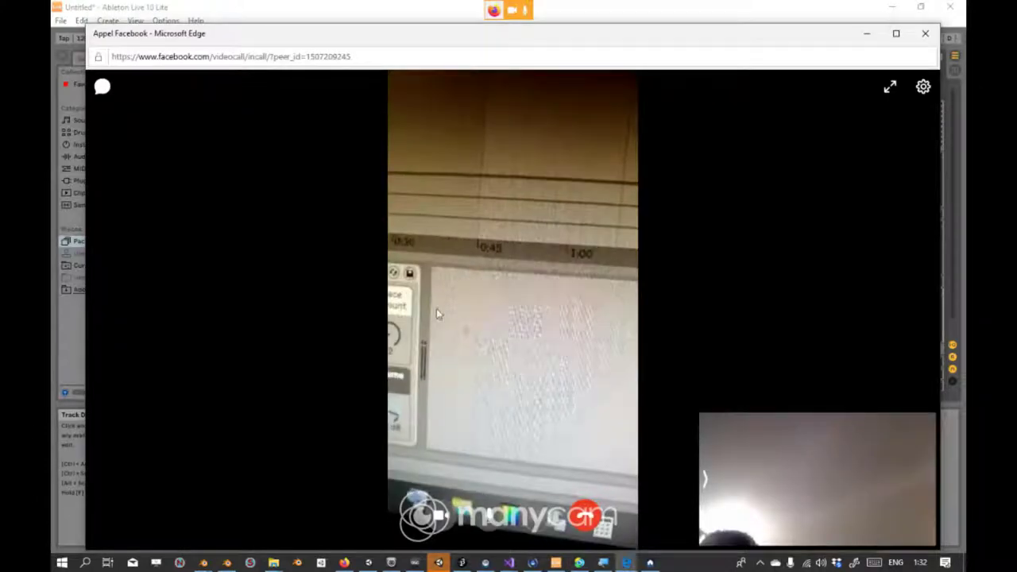
key("alt+Tab")
left_click_drag(434, 304, 353, 305)
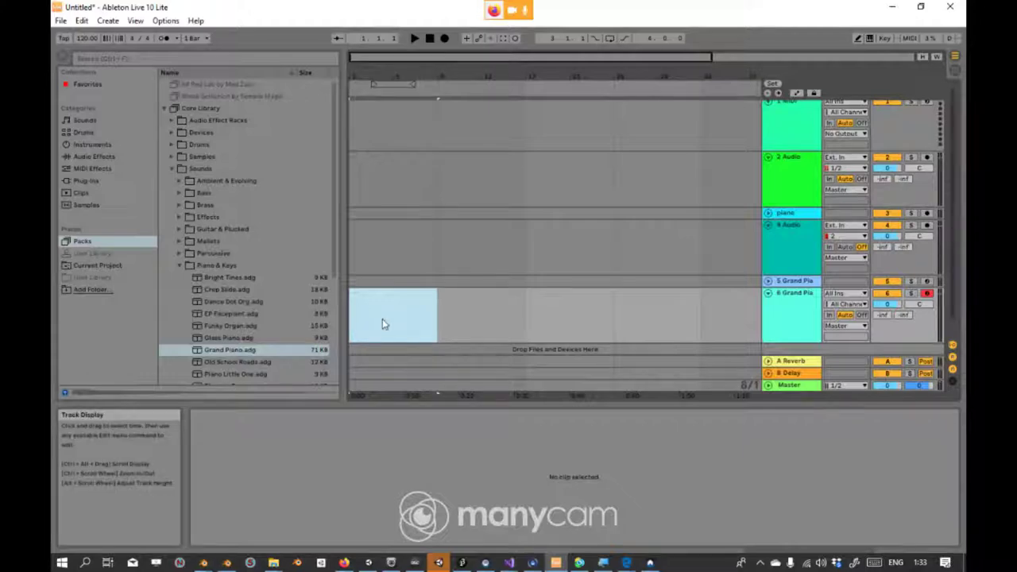
key("alt+Tab")
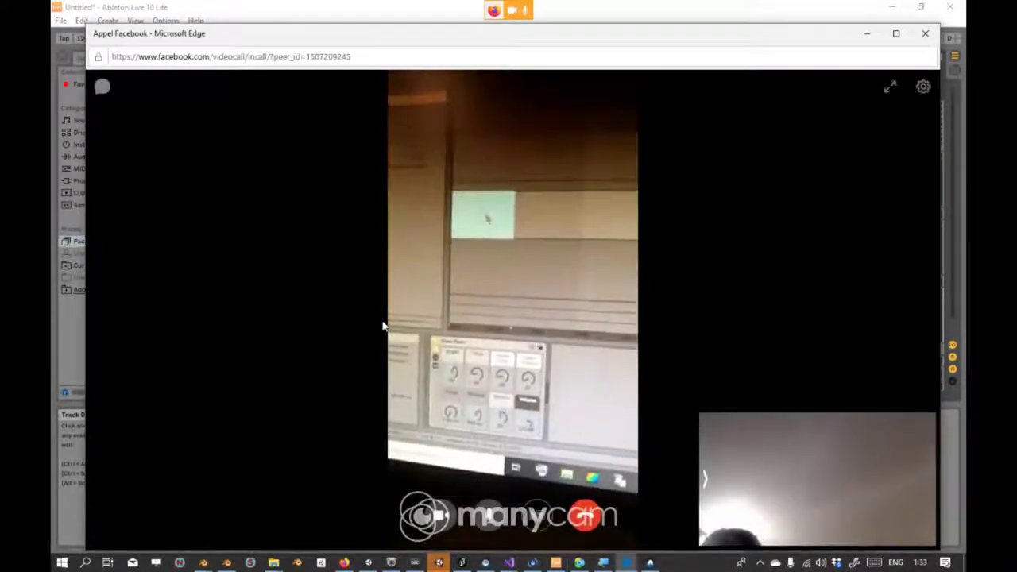
key("alt+Tab")
Step: Demonstrate selecting the 6 Grand Piano track backwards from bar 9 to bar 1, and clear the selection
left_click(400, 316)
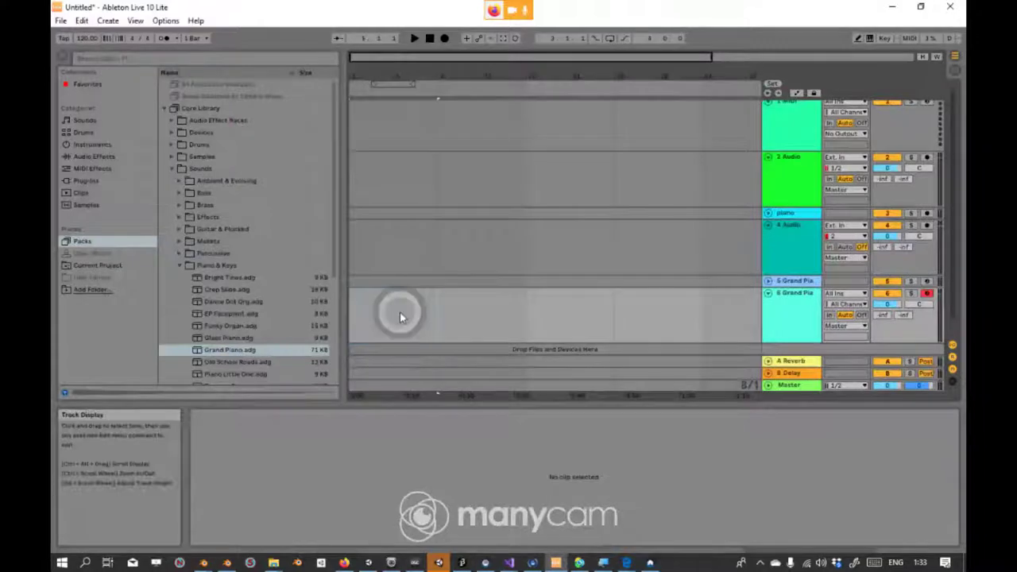
right_click(400, 314)
left_click(413, 308)
left_click_drag(435, 324, 371, 315)
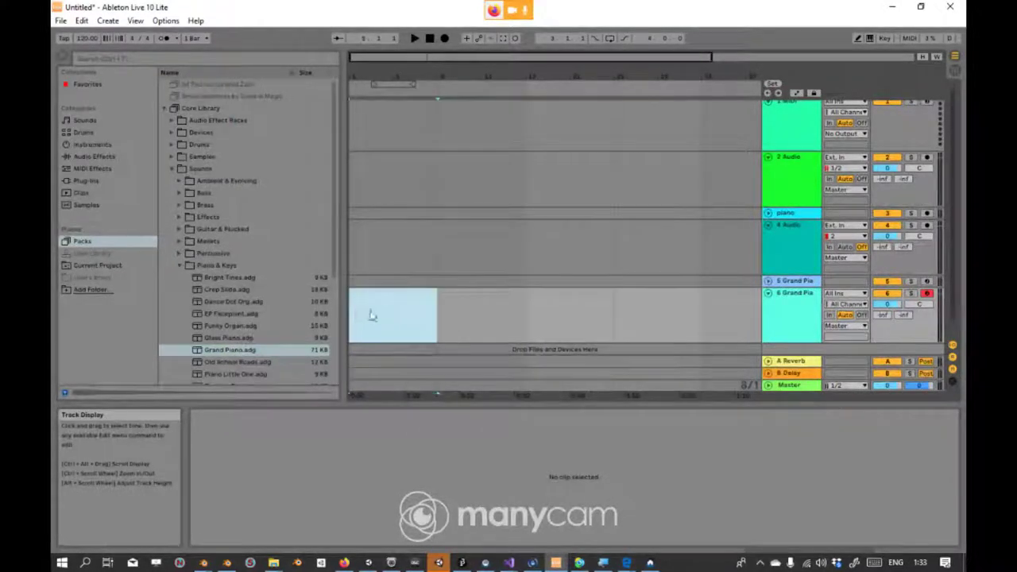
left_click(367, 309)
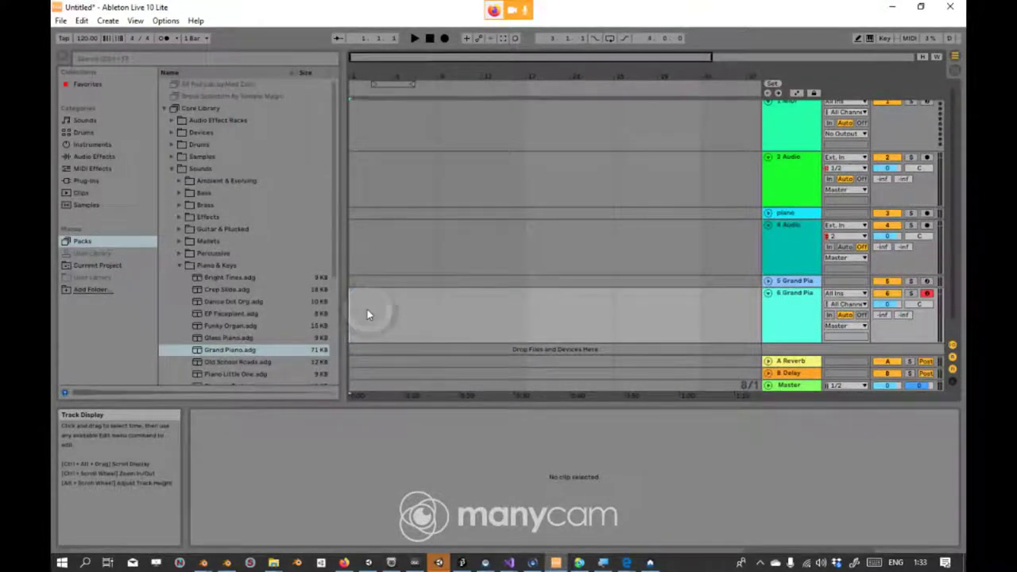
Step: Insert an empty MIDI clip over bars 1 to 8 of the 6 Grand Piano track, check the video call, and undo the insertion
left_click_drag(434, 314, 369, 312)
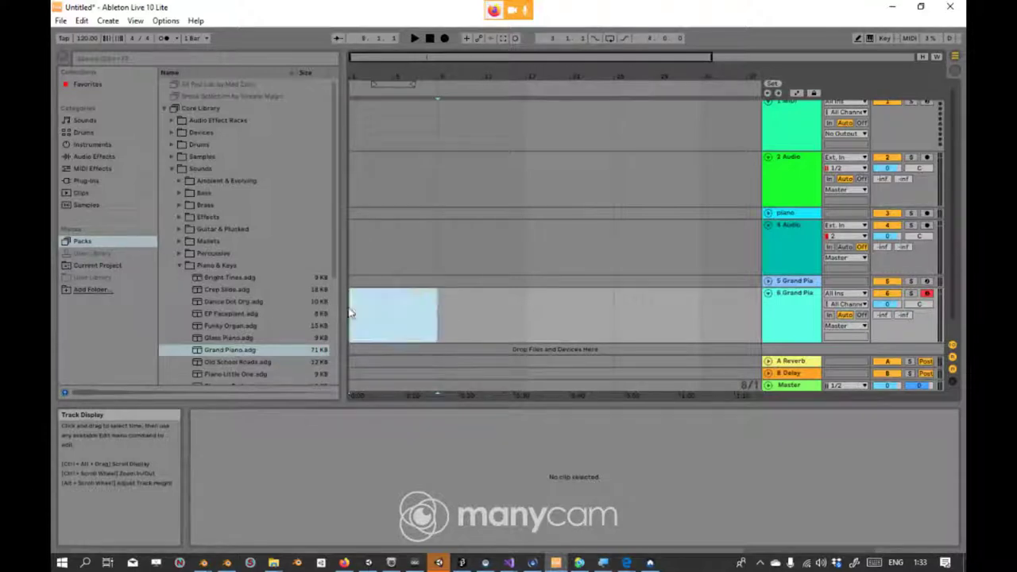
right_click(369, 310)
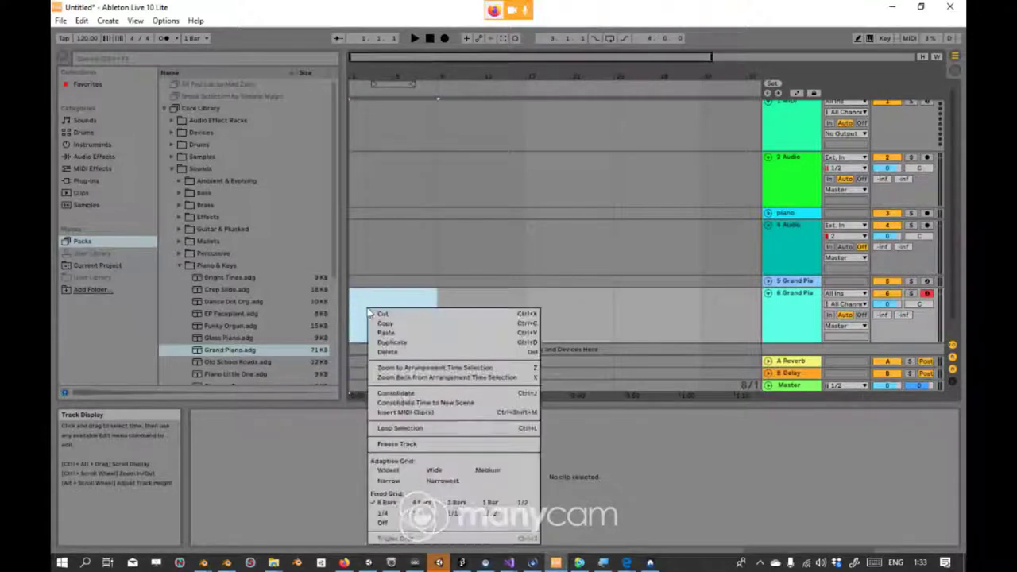
left_click(400, 413)
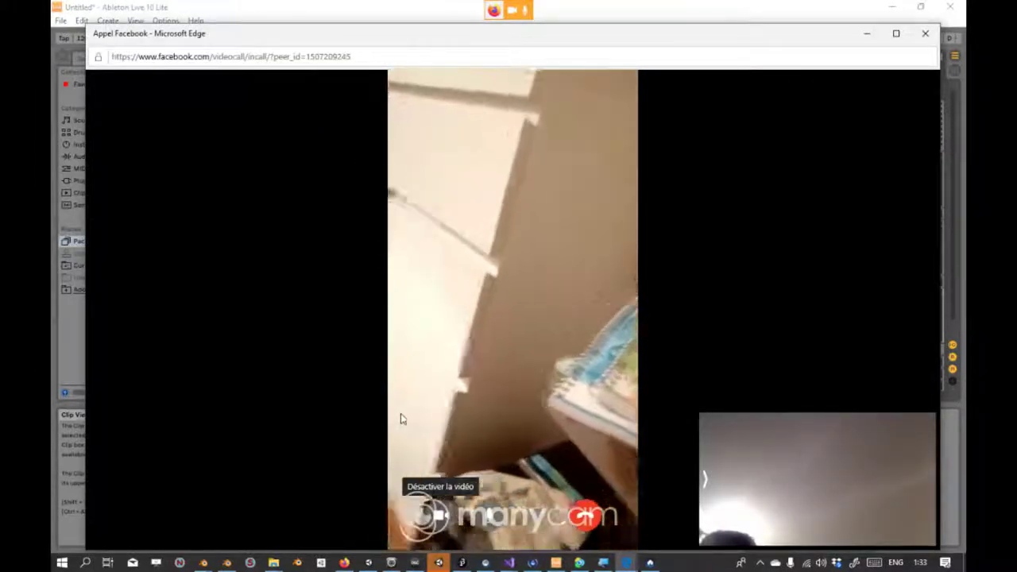
key("alt+Tab")
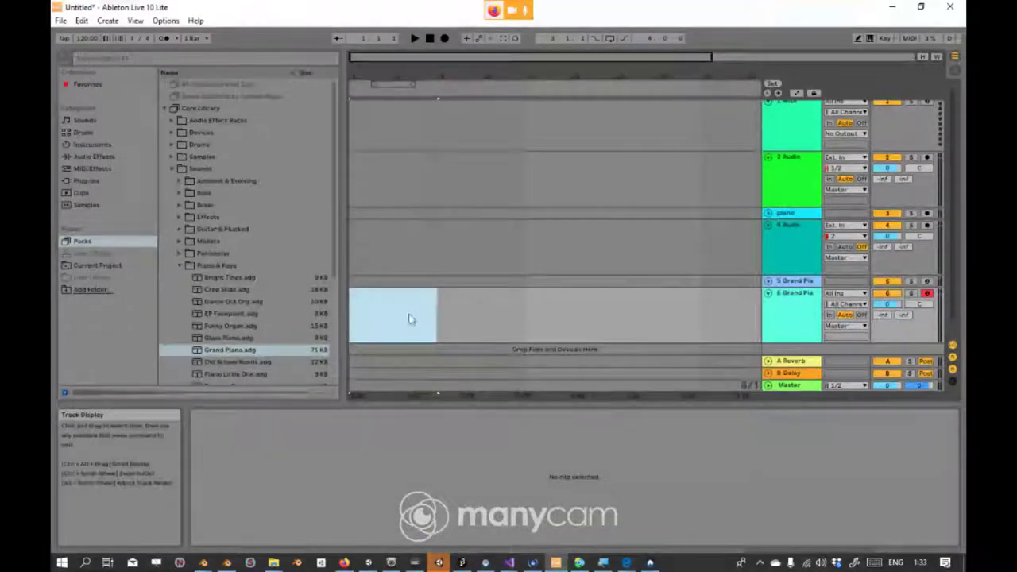
left_click(378, 322)
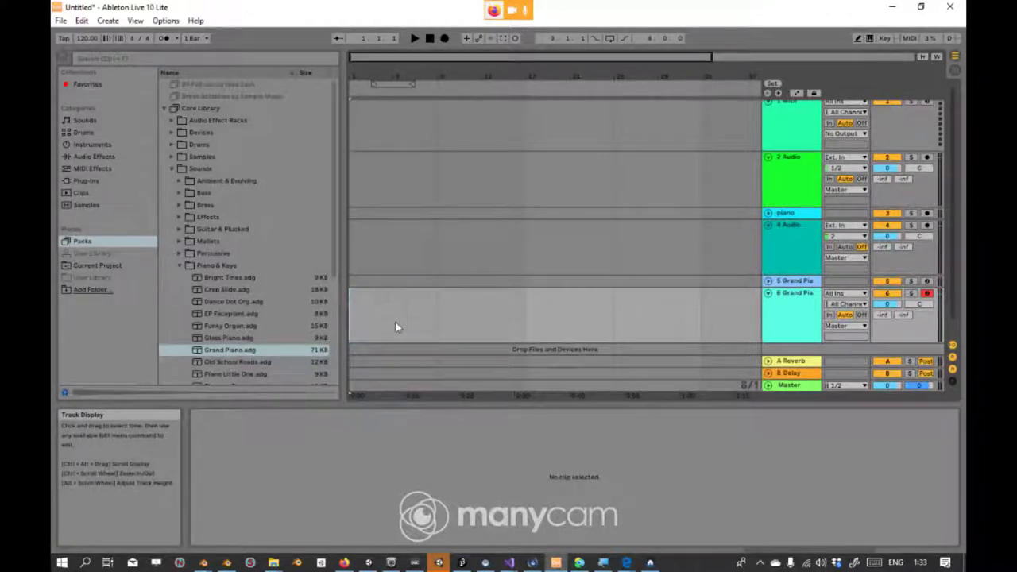
key("ctrl+z")
key("ctrl+z")
Step: Reselect bars 1 to 8 on the 6 Grand Piano track and insert an empty eight-bar MIDI clip
left_click_drag(435, 311, 359, 318)
right_click(359, 317)
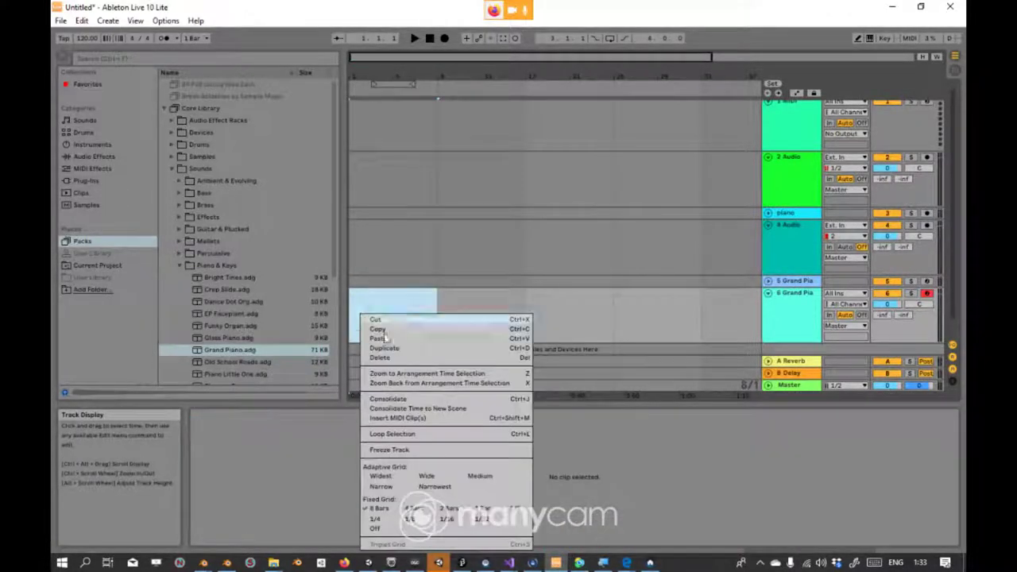
left_click(412, 418)
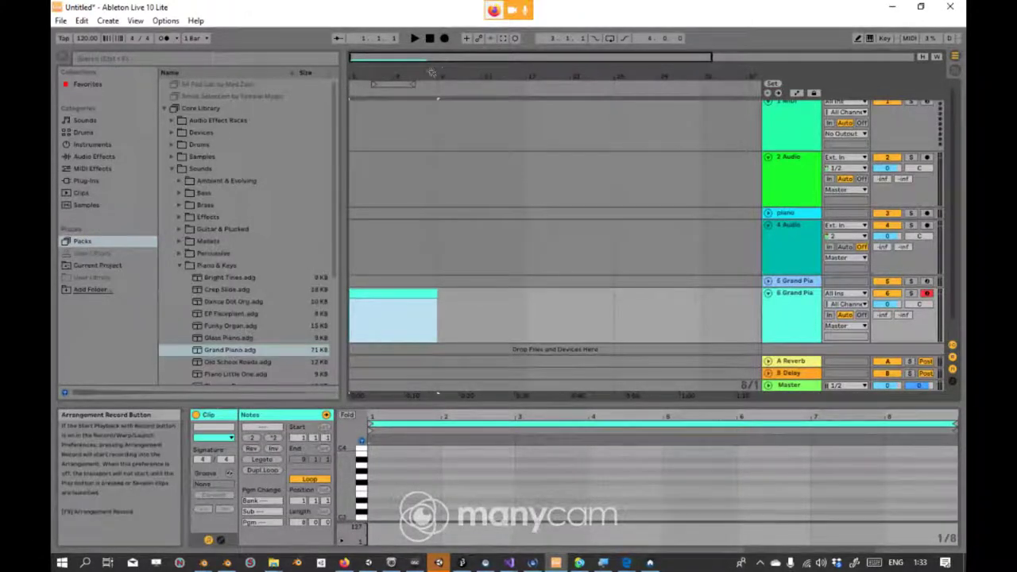
Step: Turn on the arrangement loop and set it to start at 1.1.1 with a length of eight bars
left_click(610, 39)
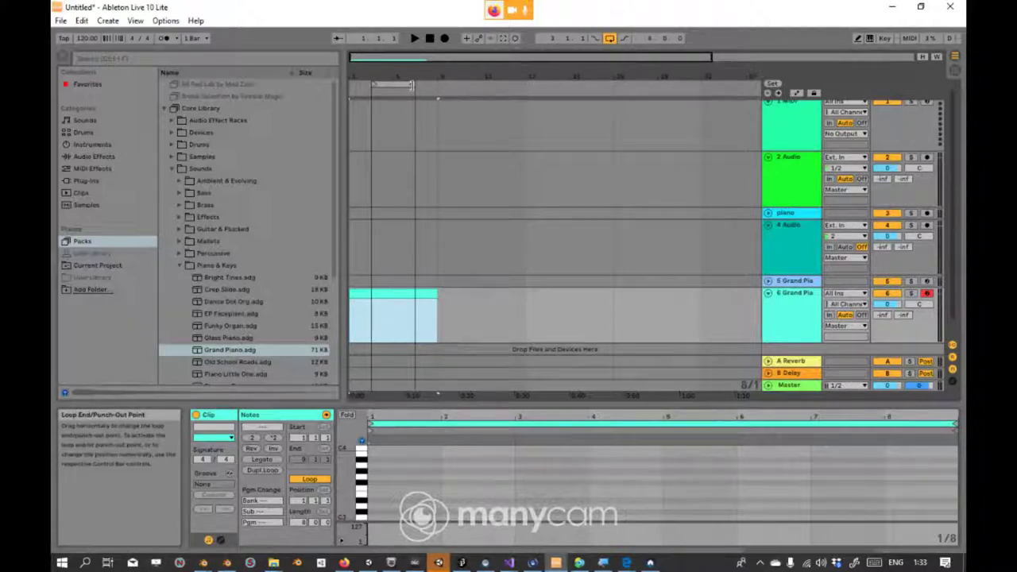
key("alt+Tab")
key("alt+Tab")
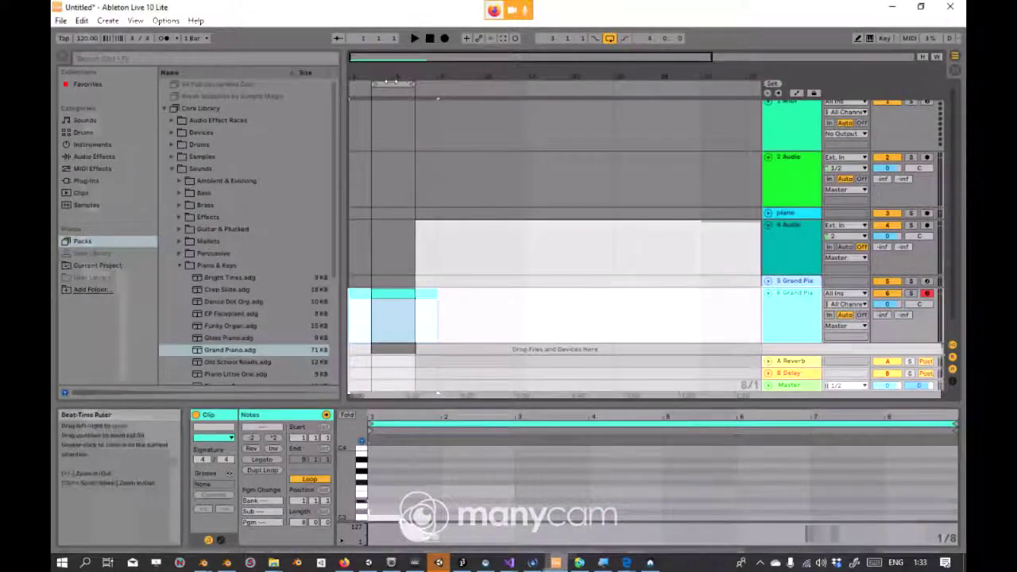
left_click_drag(373, 87, 352, 84)
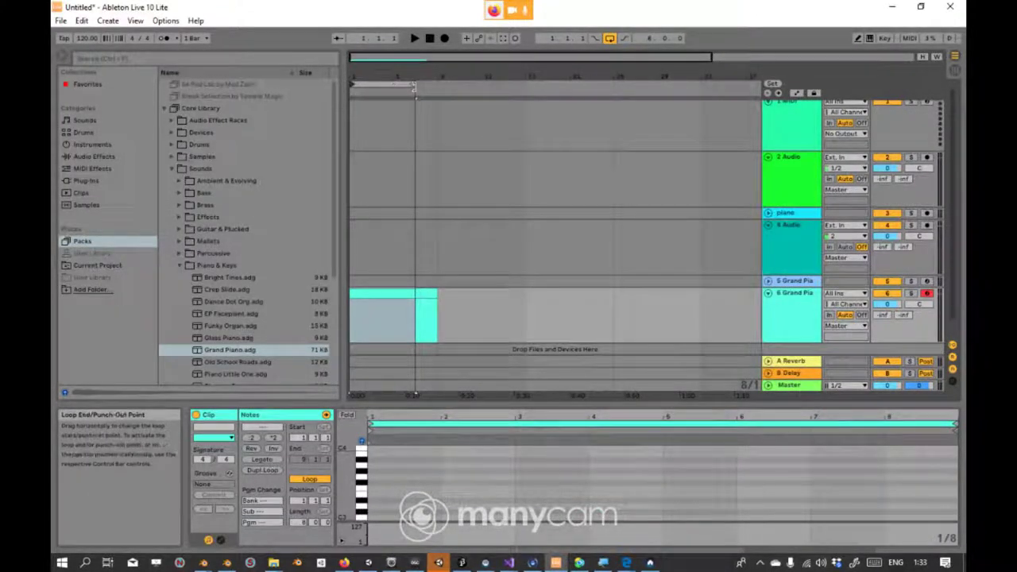
left_click_drag(414, 83, 423, 82)
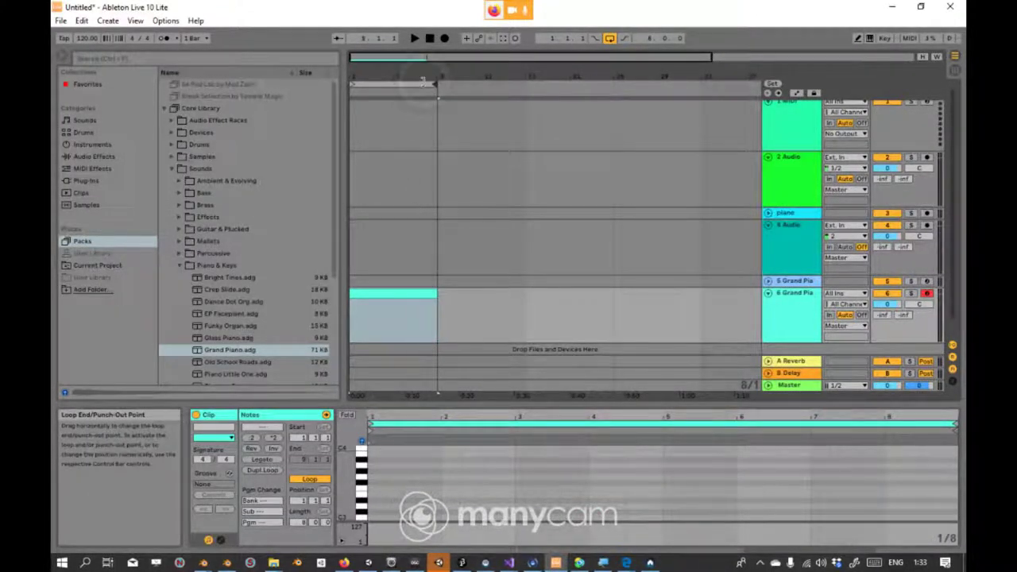
Step: Select the looped bars, play a short part of the loop, and check the participant's progress in the video call
left_click(480, 83)
left_click(404, 84)
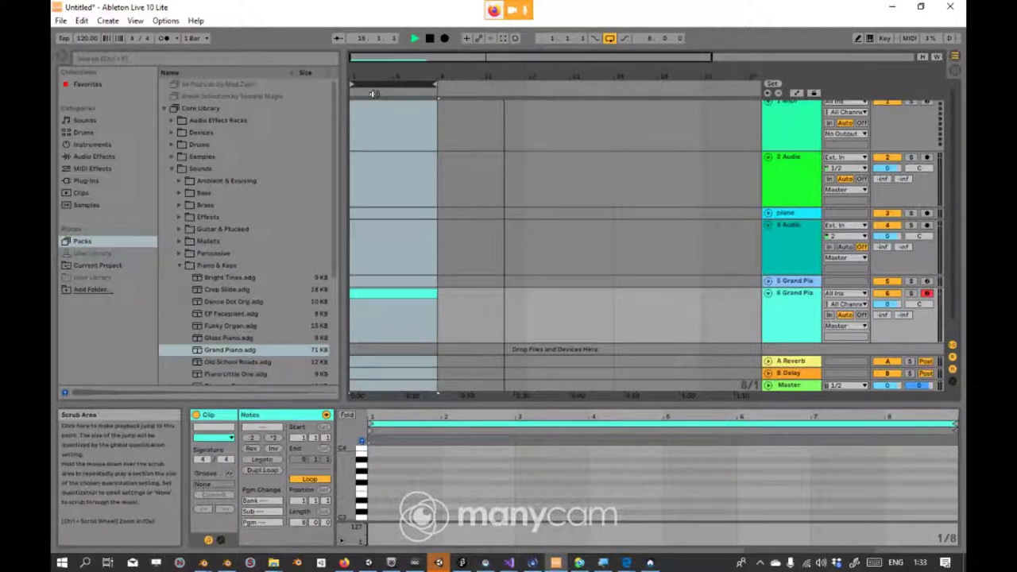
left_click(372, 93)
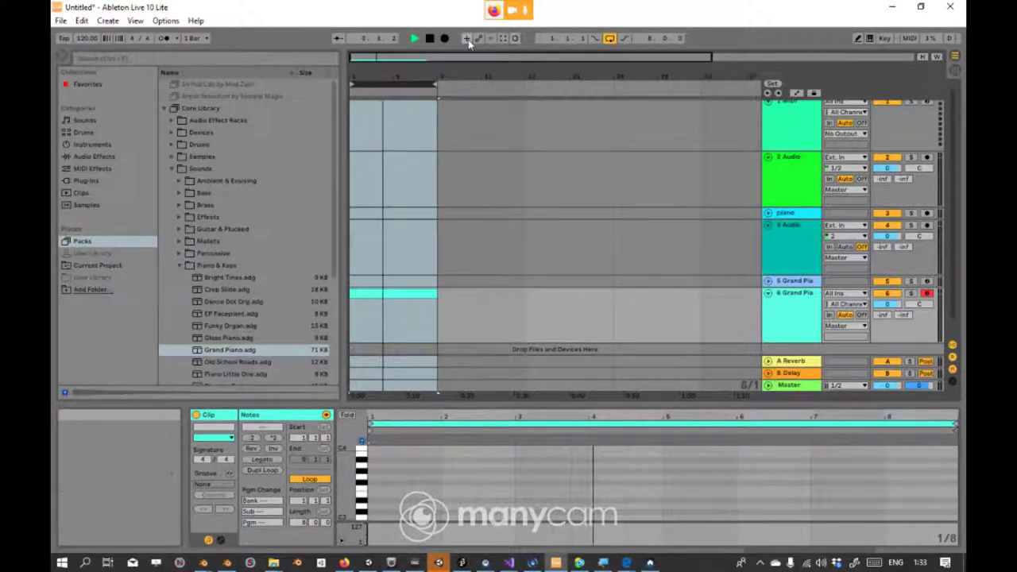
left_click(432, 41)
key("alt+Tab")
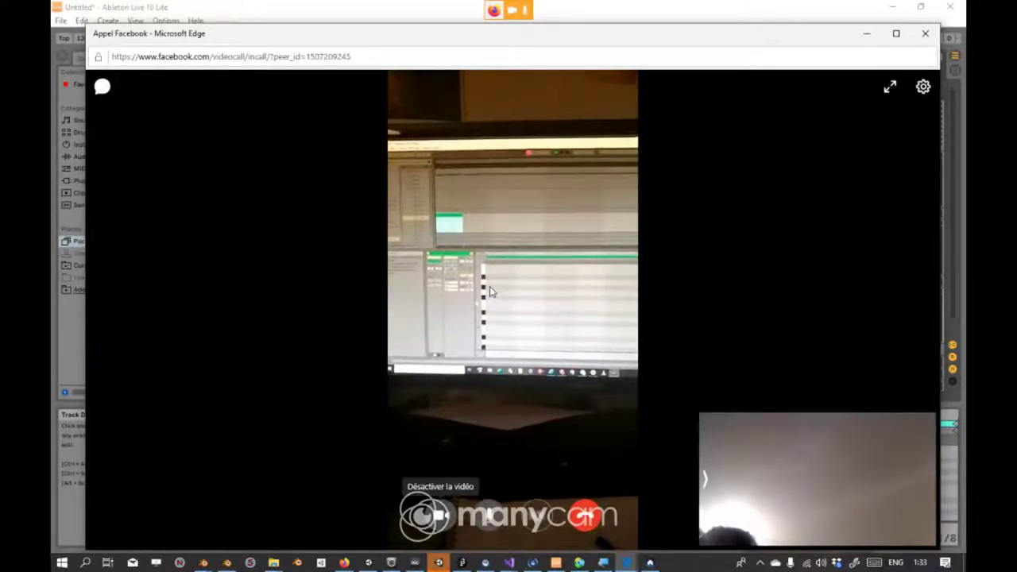
key("alt+Tab")
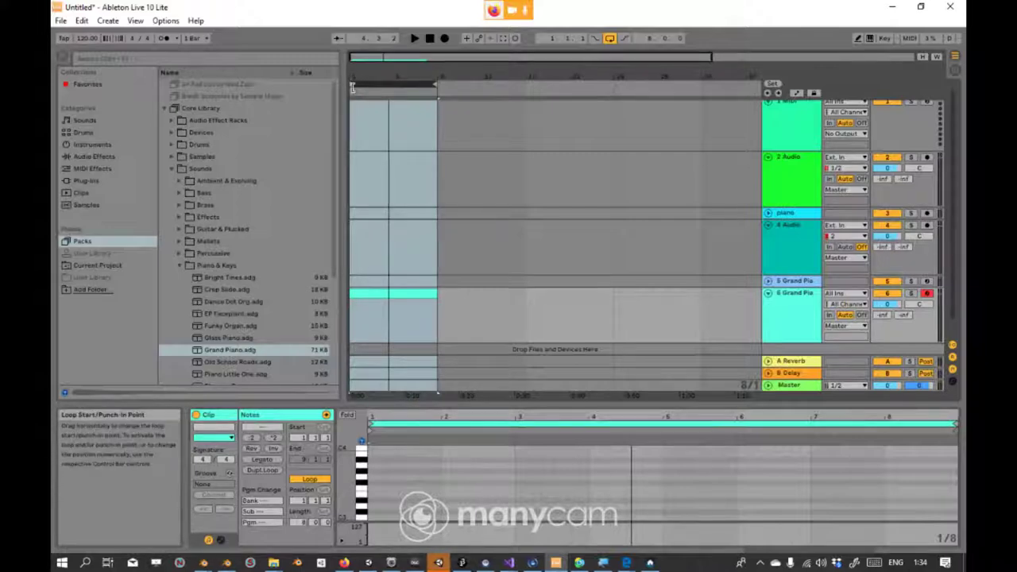
Step: Shorten the arrangement loop from its start to one beat at 8.4.1, and set the fixed grid to 2 Bars
left_click(365, 85)
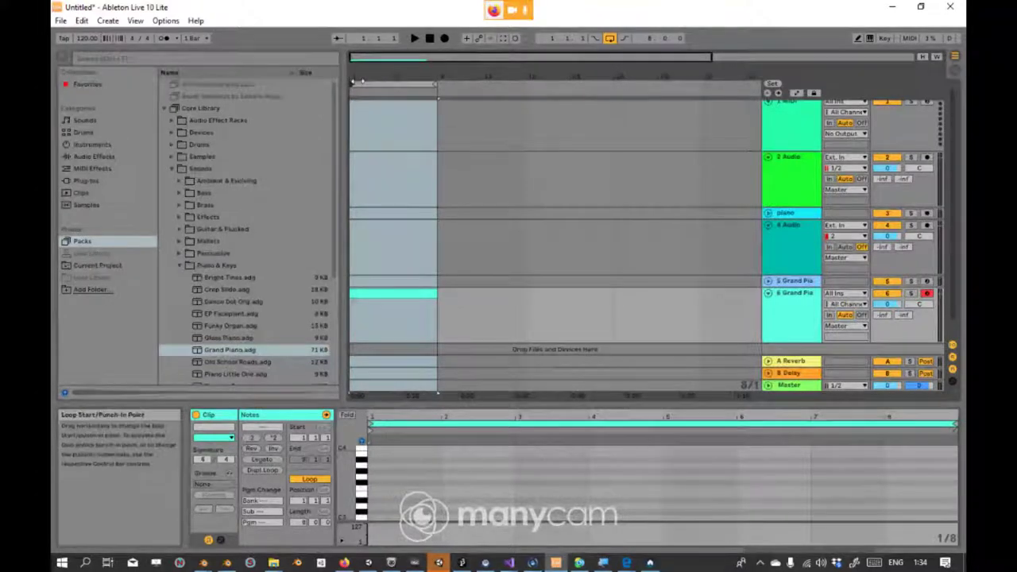
left_click_drag(356, 83, 375, 91)
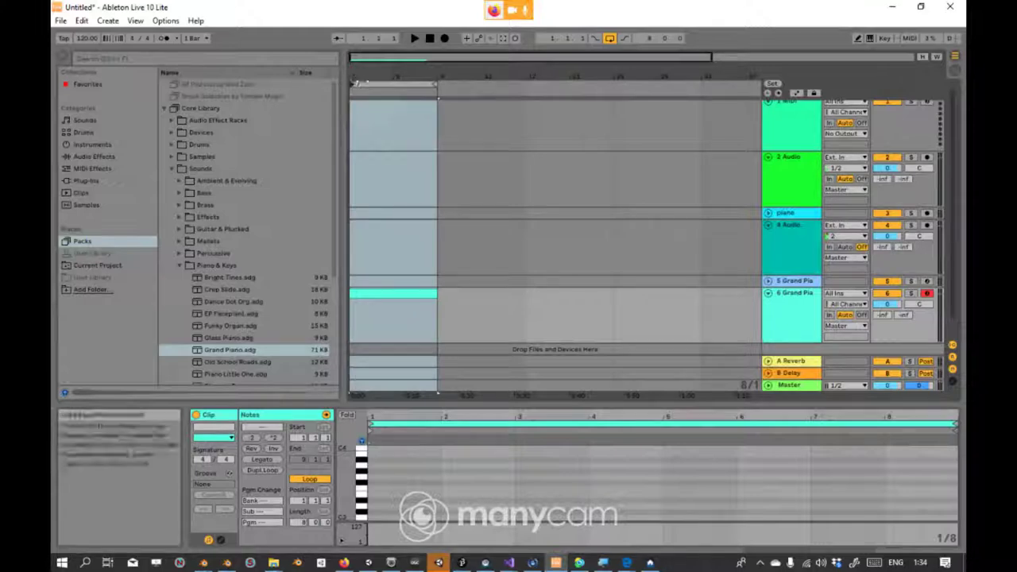
left_click_drag(356, 82, 397, 87)
left_click(399, 87)
right_click(407, 164)
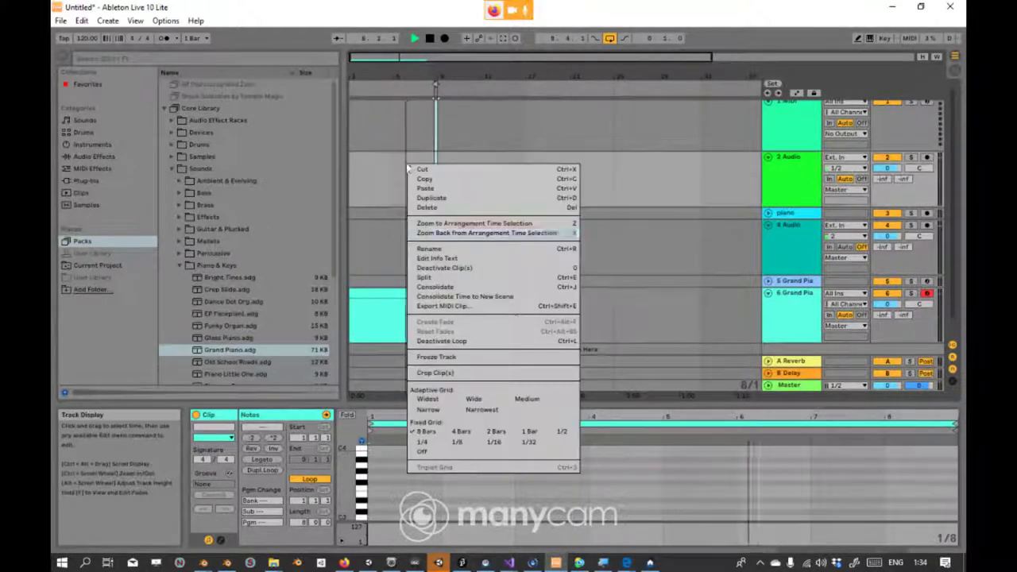
left_click(492, 431)
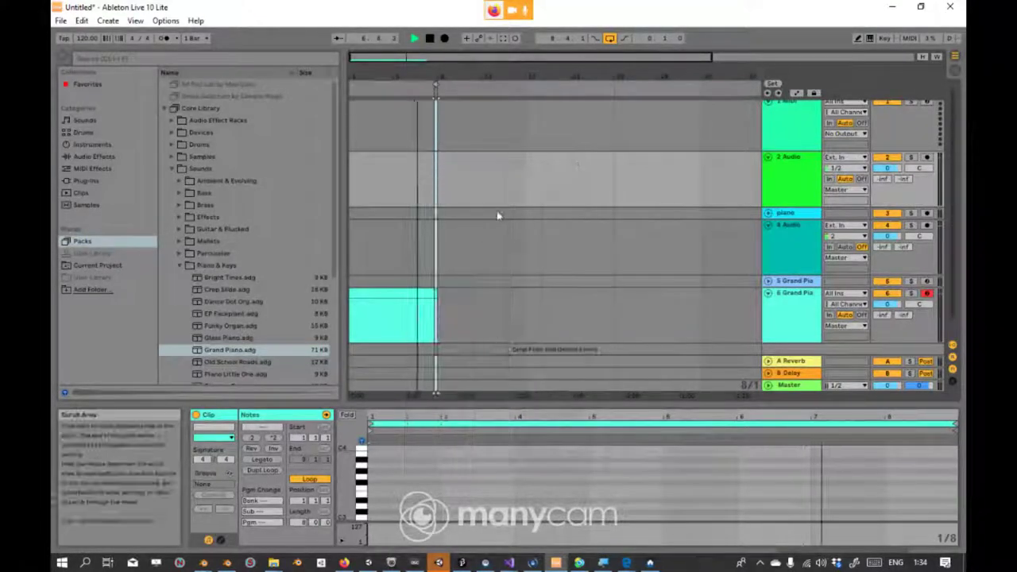
Step: Move the one-beat loop to bars 5, 9 and 7 in turn, and stop playback
left_click(432, 84)
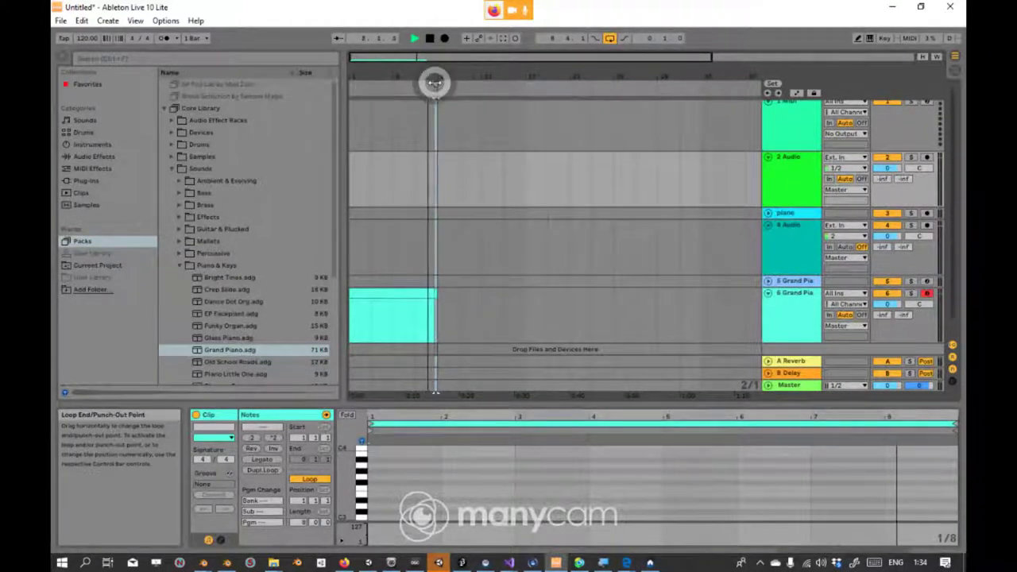
left_click(398, 89)
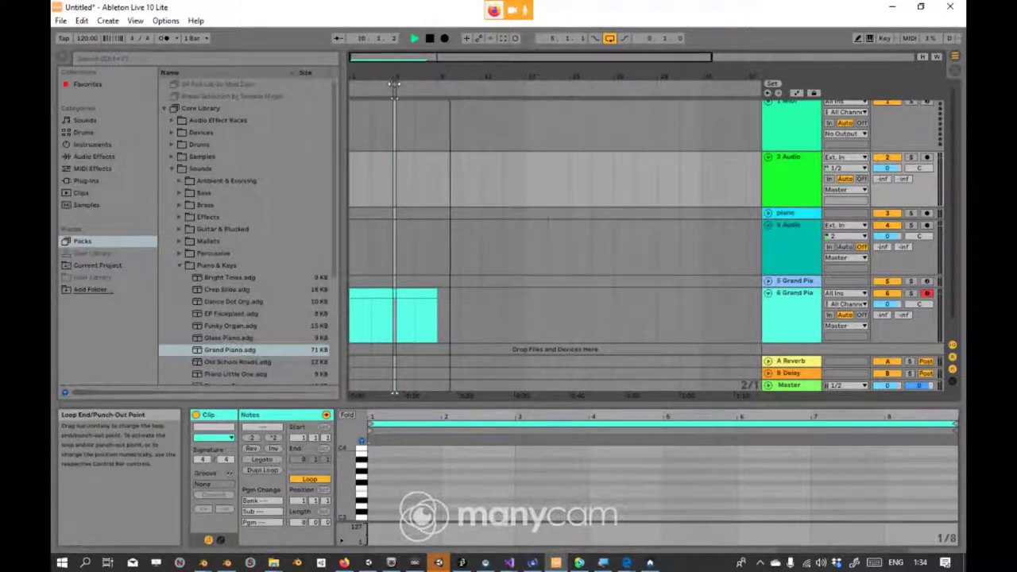
left_click(437, 87)
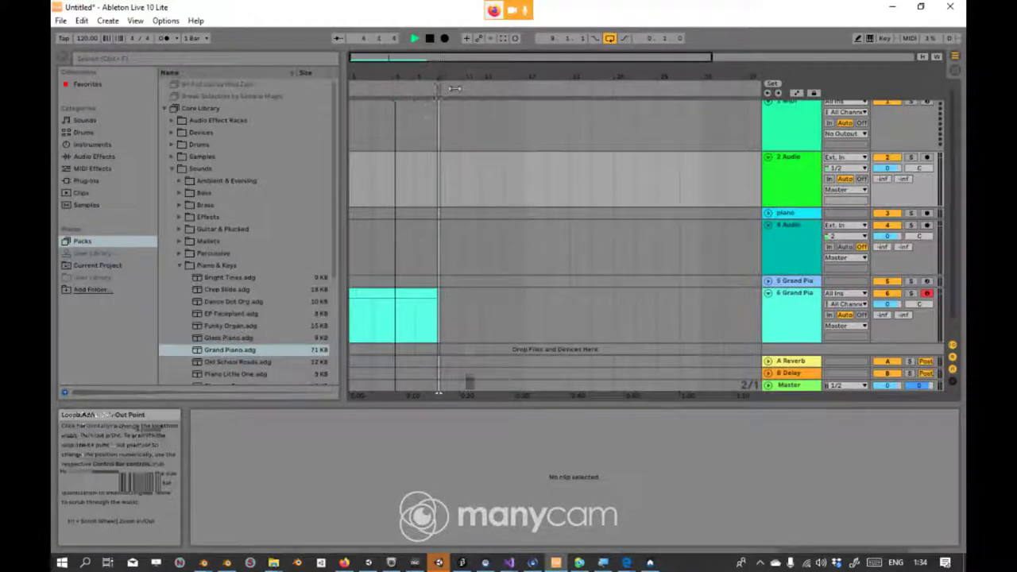
mouse_move(439, 83)
left_mouse_down()
mouse_move(351, 84)
mouse_move(420, 87)
left_mouse_up()
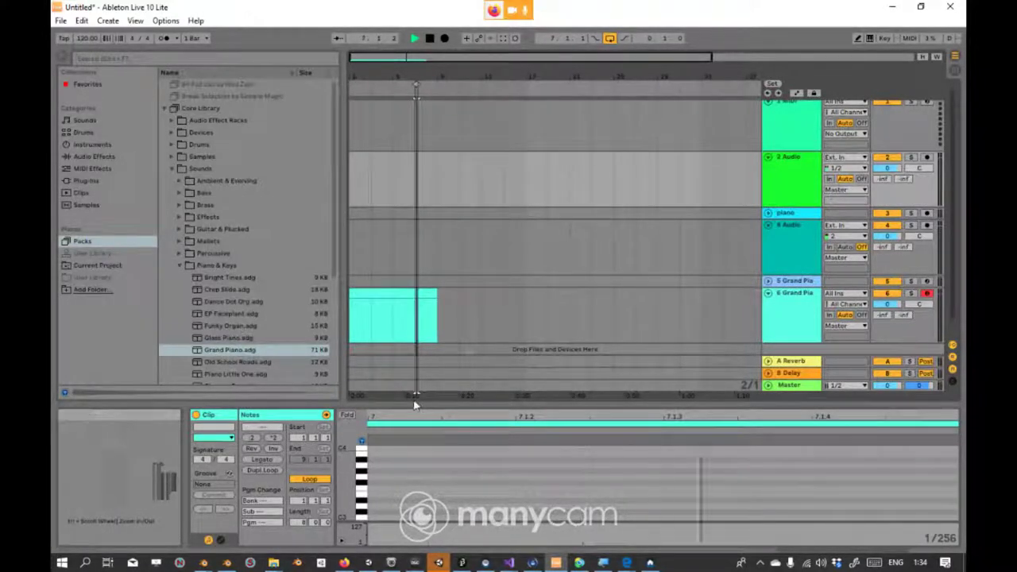
left_click(430, 39)
Step: Undo the recent clip edits and extend the loop's start from bar 7 back to 1.1.1
key("ctrl+z")
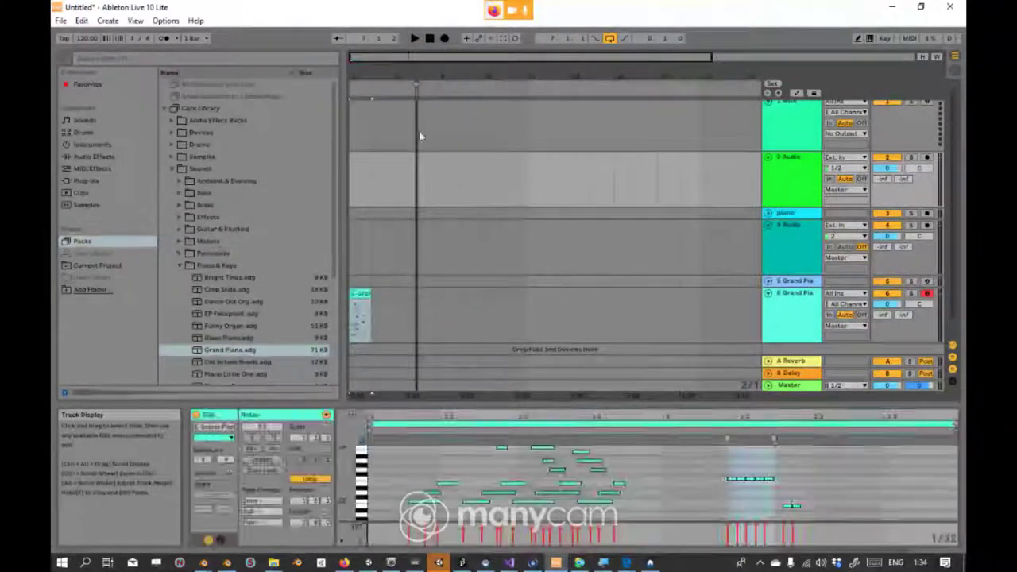
key("ctrl+z")
left_click_drag(416, 84, 354, 81)
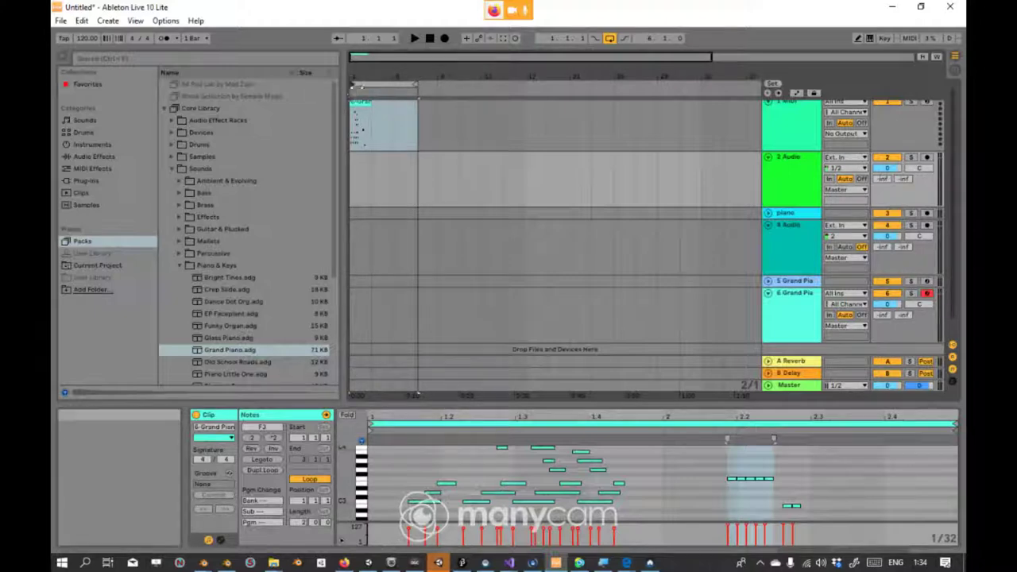
Step: Delete the clip on the 1 MIDI track and insert an empty MIDI clip over bars 1 to 6 of the 6 Grand Piano track
left_click(365, 104)
key("Delete")
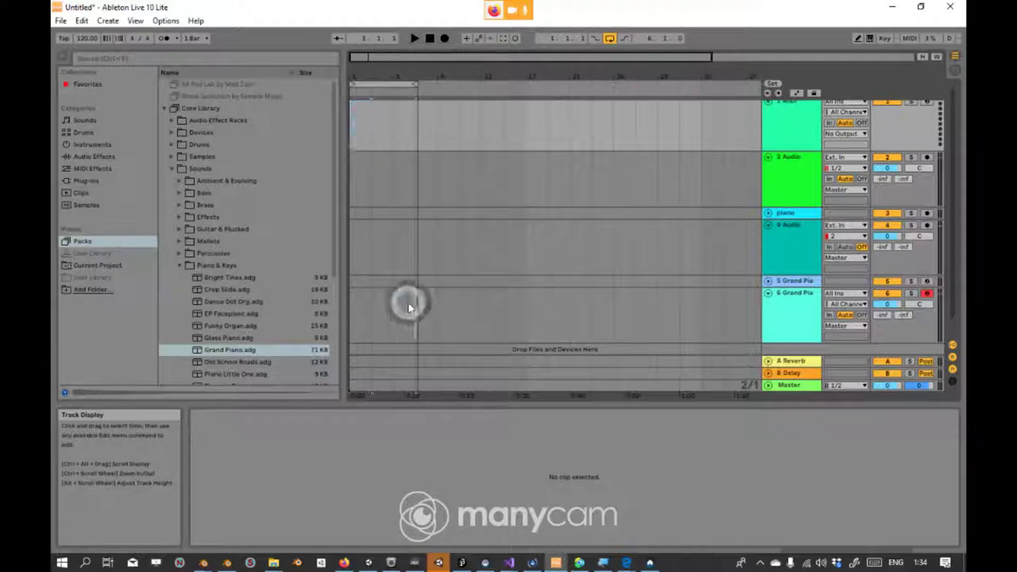
left_click_drag(410, 309, 374, 308)
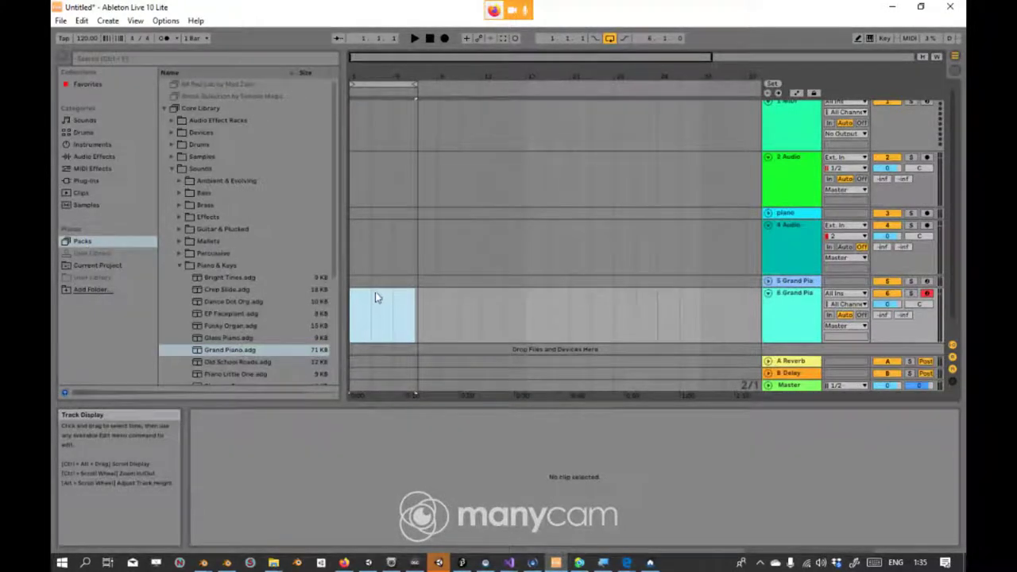
right_click(377, 296)
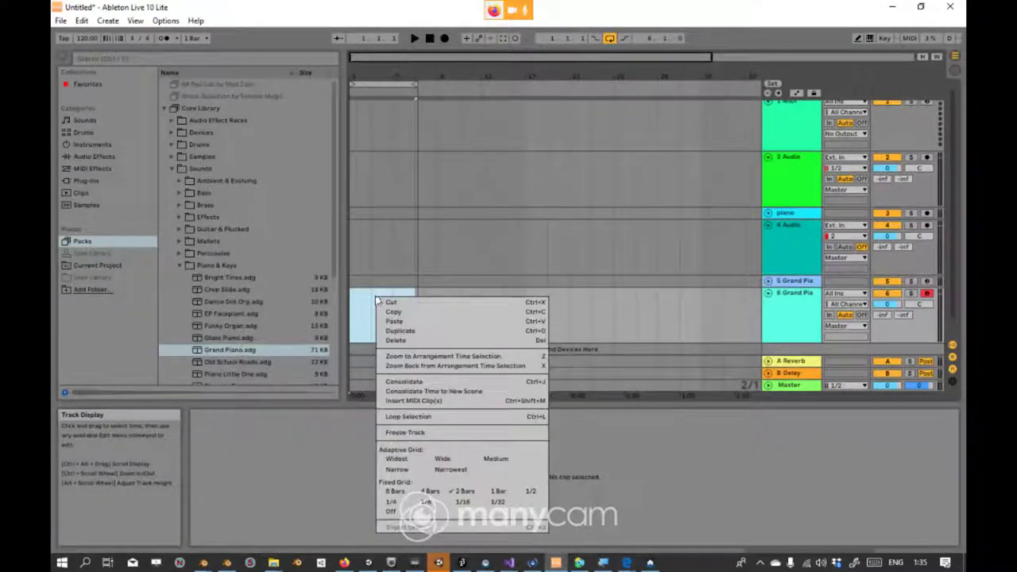
left_click(419, 402)
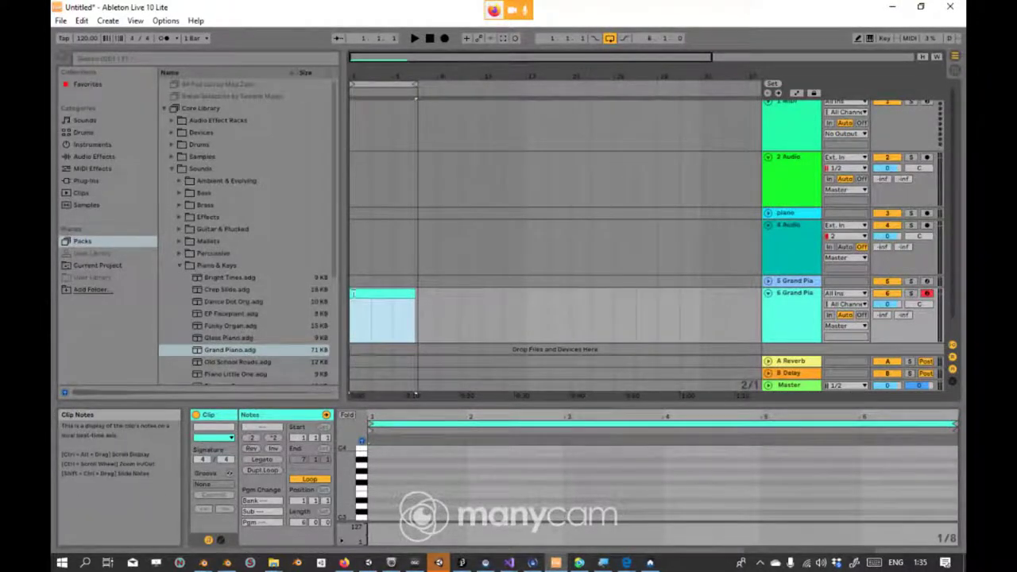
Step: Turn on Draw Mode and draw four runs of 1/8 notes at different pitches in the six-bar clip
right_click(409, 467)
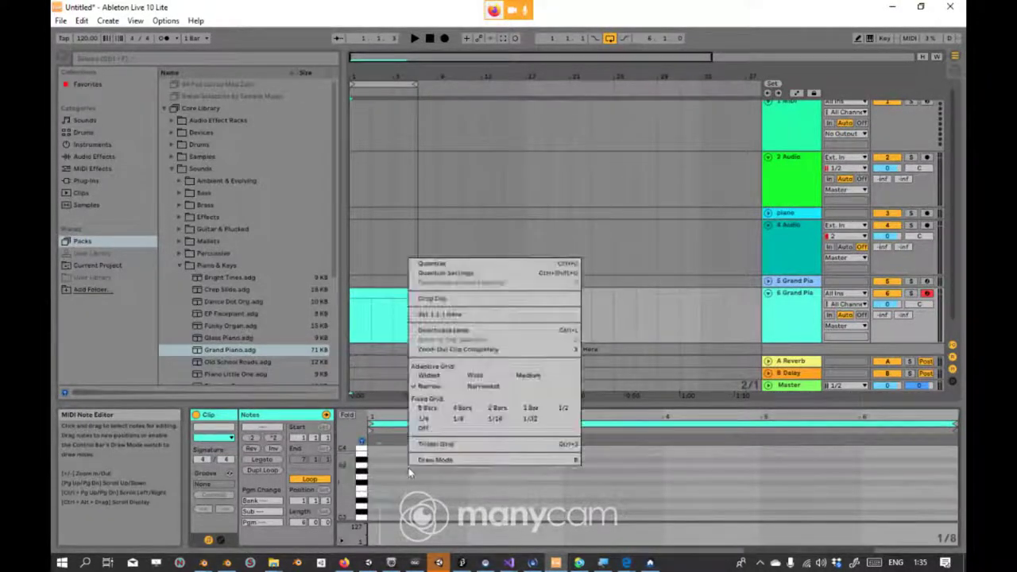
left_click(464, 467)
right_click(460, 459)
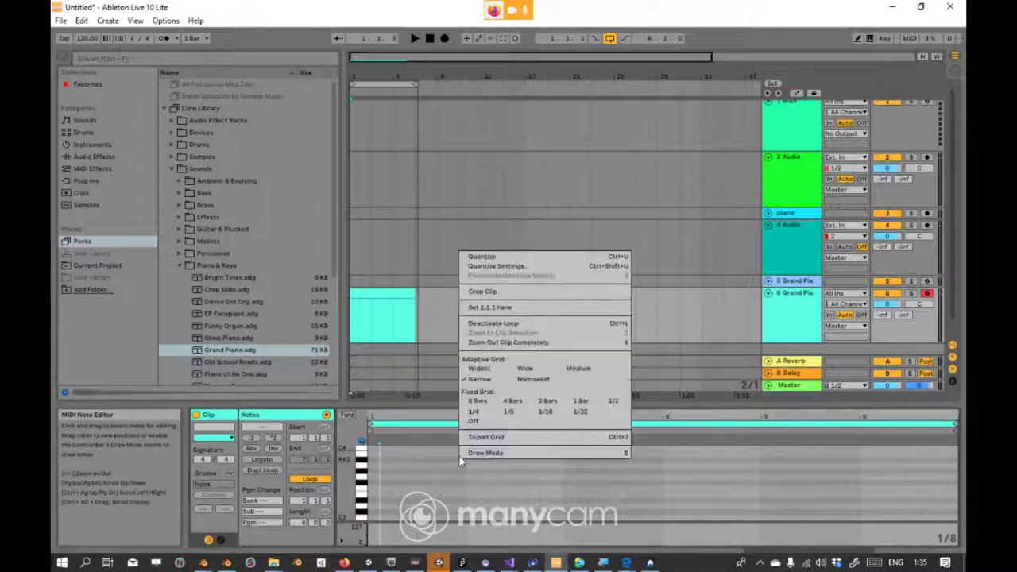
left_click(466, 455)
mouse_move(424, 511)
left_mouse_down()
mouse_move(513, 443)
mouse_move(670, 484)
mouse_move(716, 467)
mouse_move(835, 488)
left_mouse_up()
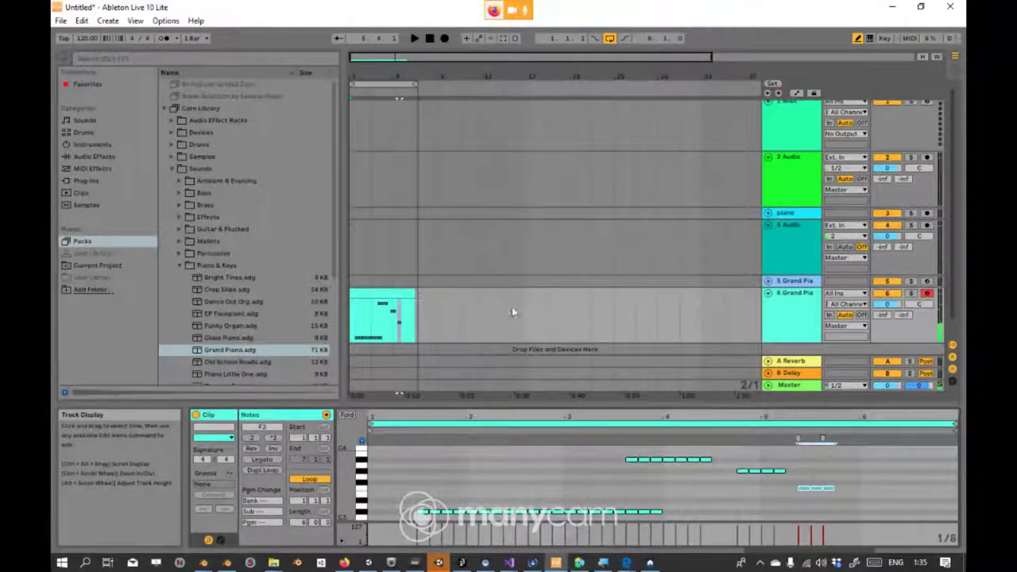
Step: Insert a ten-bar MIDI clip at bar 7 of the 6 Grand Piano track and draw three runs of 1/4 notes in it
left_click_drag(513, 313, 487, 312)
right_click(427, 305)
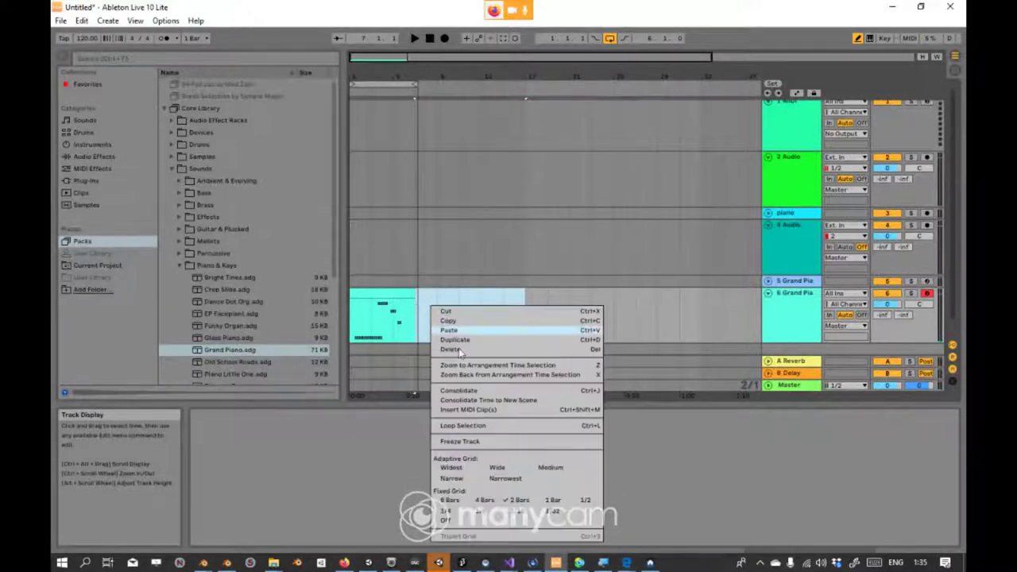
left_click(475, 412)
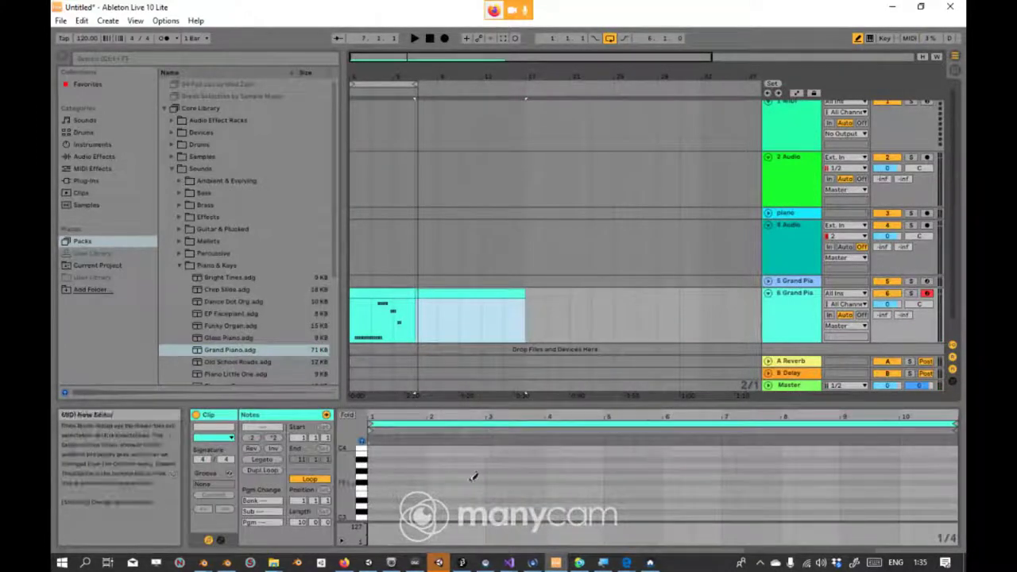
left_click_drag(467, 482, 701, 479)
mouse_move(729, 500)
left_mouse_down()
mouse_move(789, 494)
mouse_move(875, 446)
left_mouse_up()
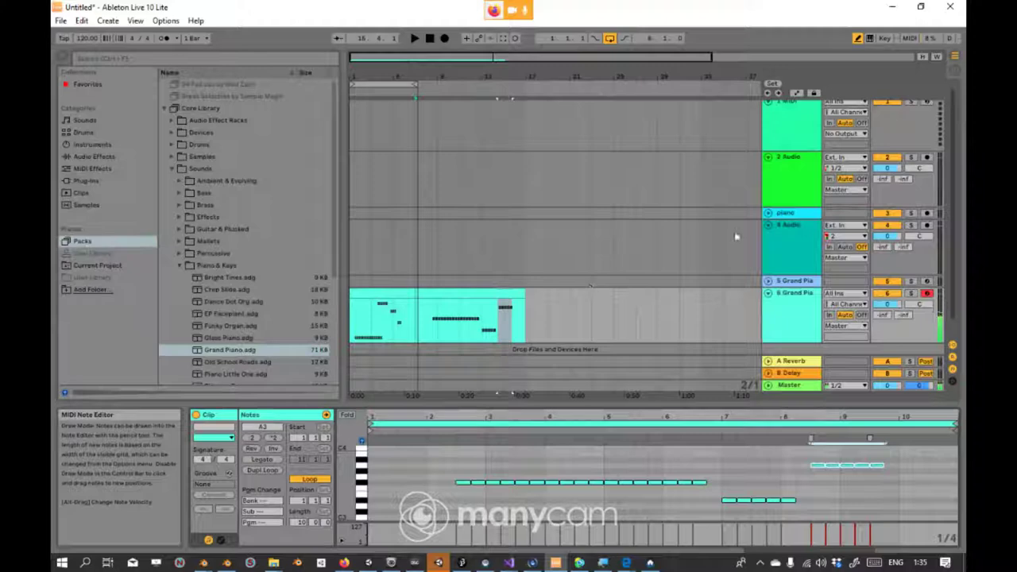
Step: Select 16 bars from bar 17 on the 4 Audio track and look at the commands available for the selection
left_click(792, 234)
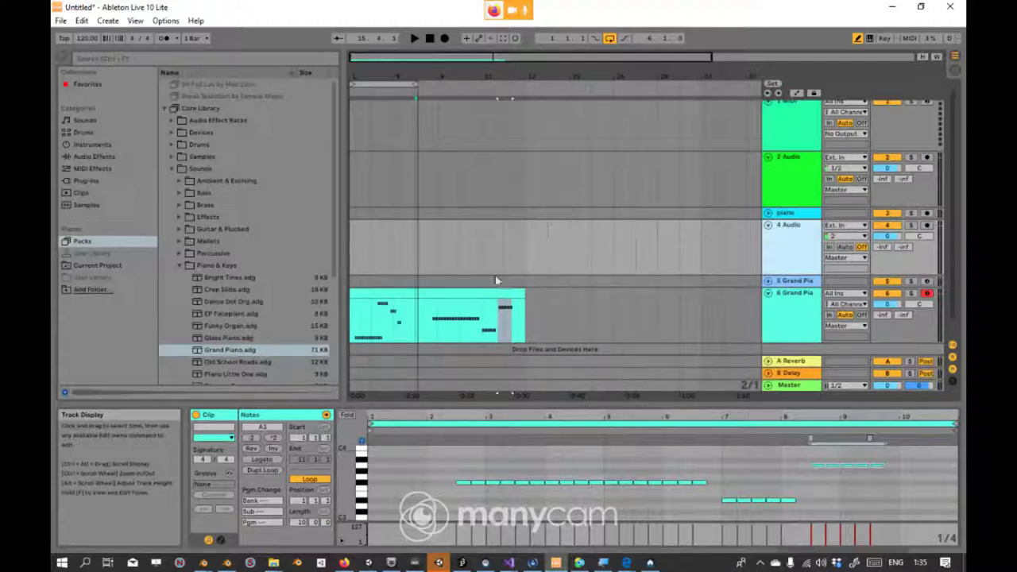
left_click_drag(721, 247, 698, 240)
right_click(626, 242)
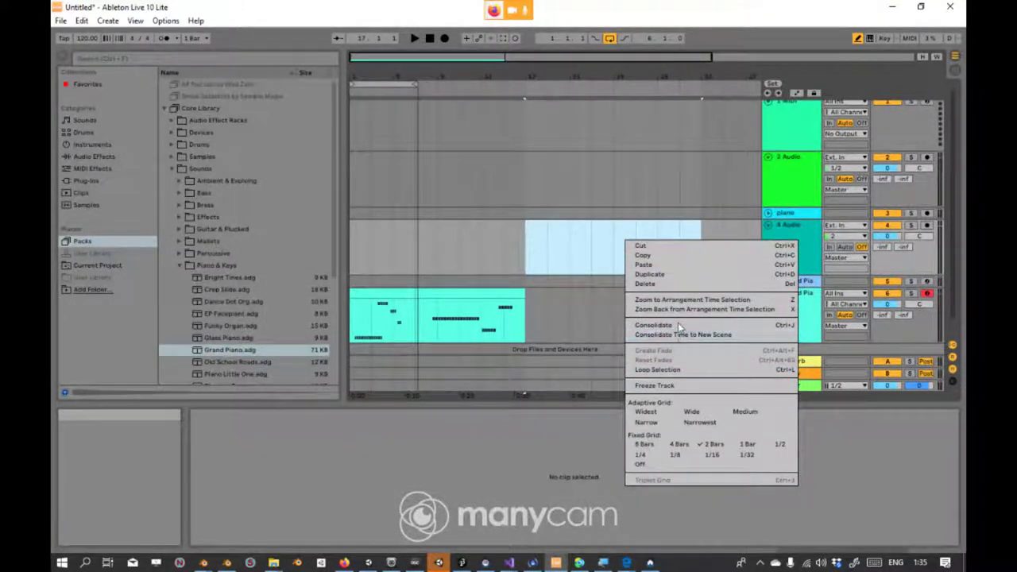
left_click(671, 369)
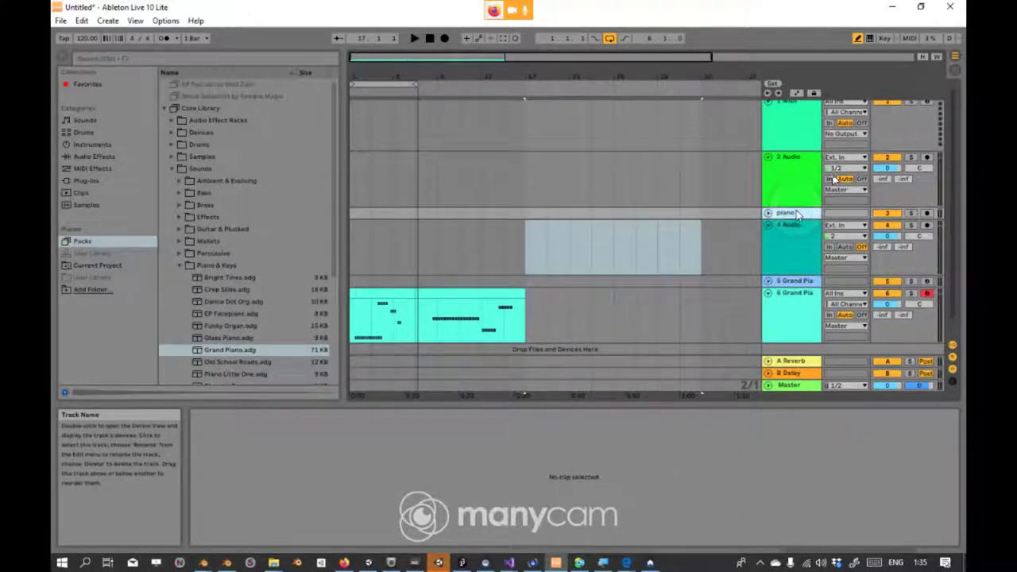
Step: Insert a ten-bar MIDI clip at bar 17 of the 1 MIDI track
left_click(721, 122)
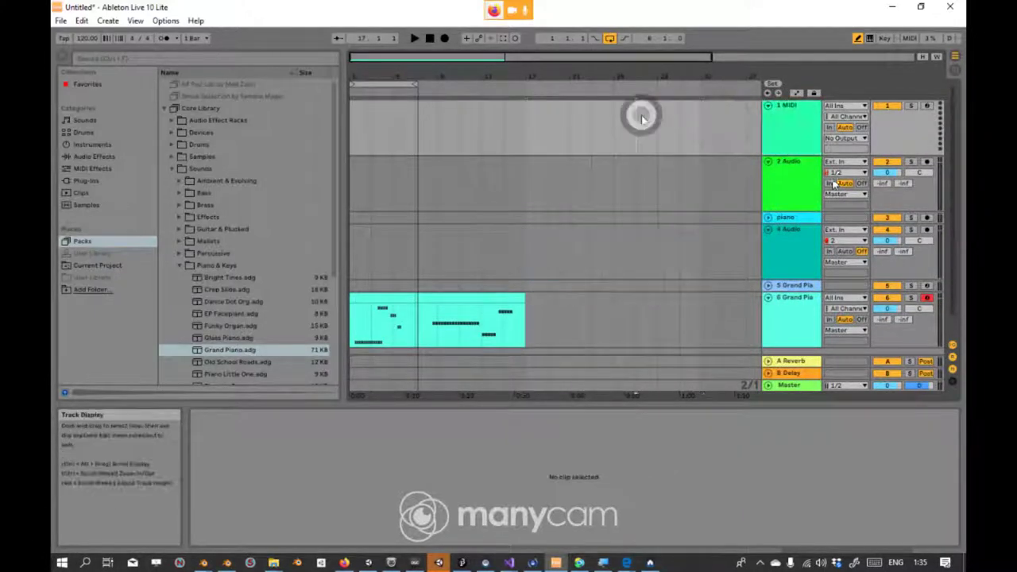
left_click_drag(638, 111, 527, 137)
right_click(540, 128)
left_click(612, 232)
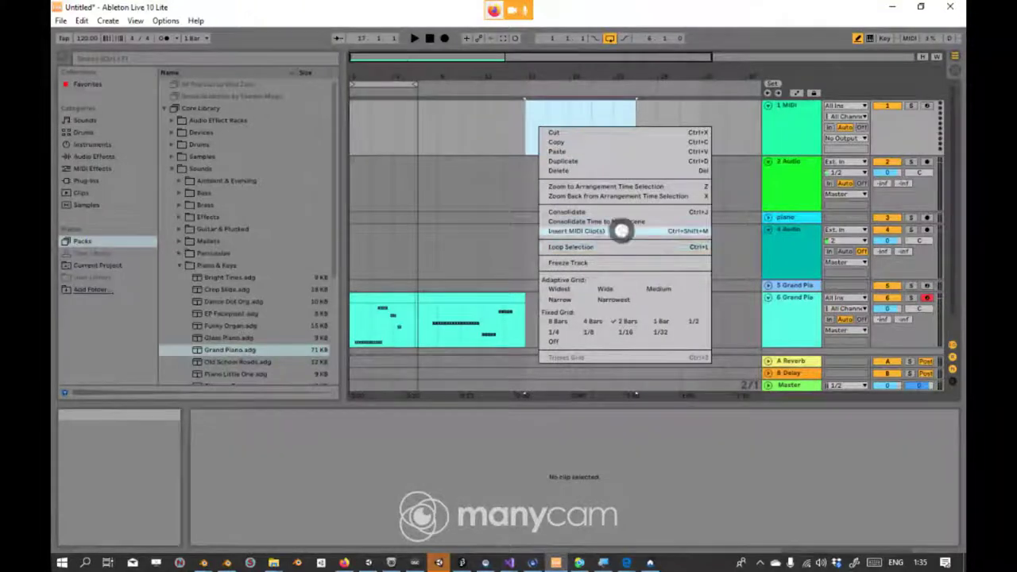
right_click(556, 103)
right_click(544, 144)
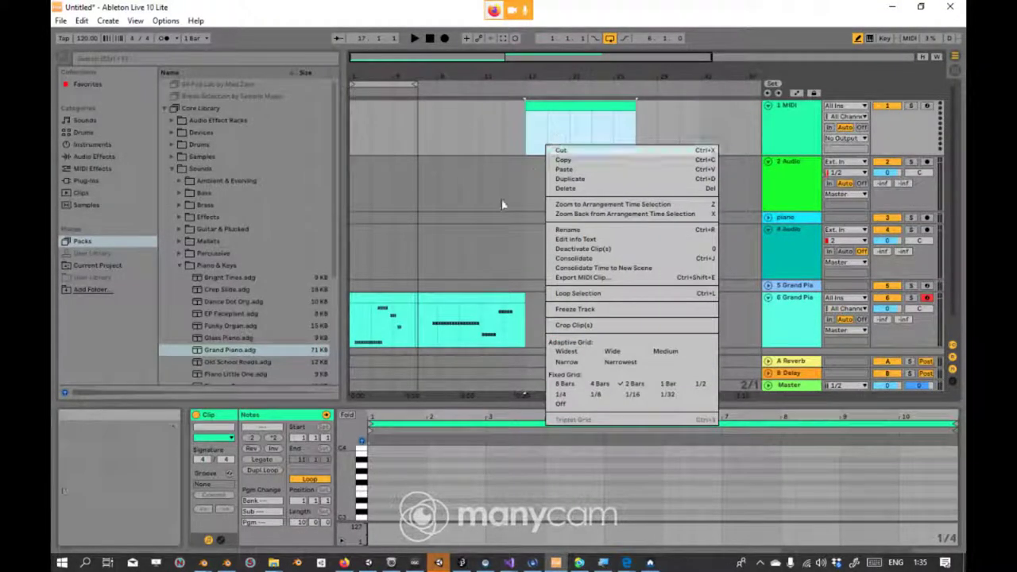
left_click(498, 265)
Step: Play the arrangement briefly from bar 17 through the empty clip and stop playback
scroll(517, 253, "down", 2)
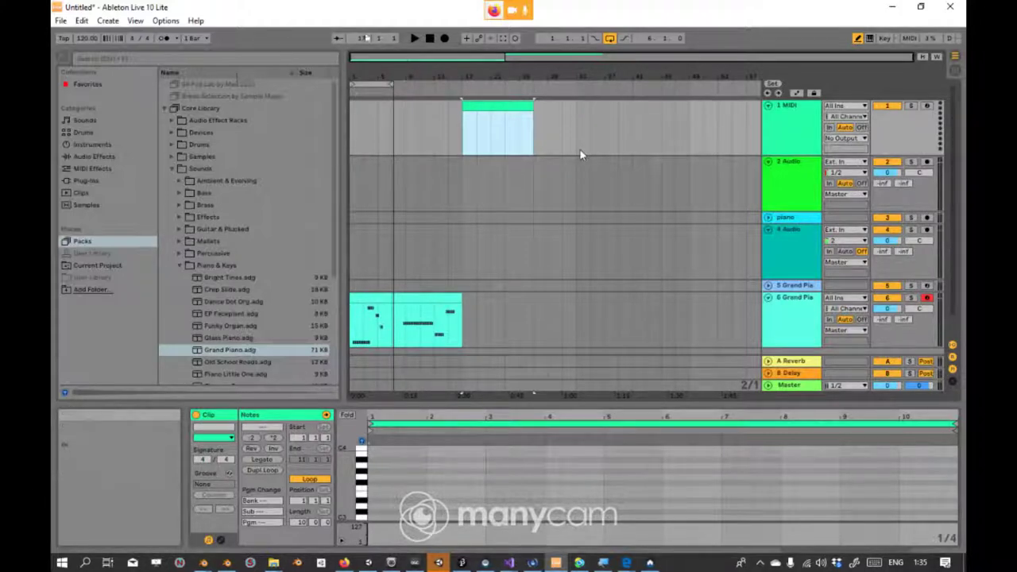
left_click(414, 38)
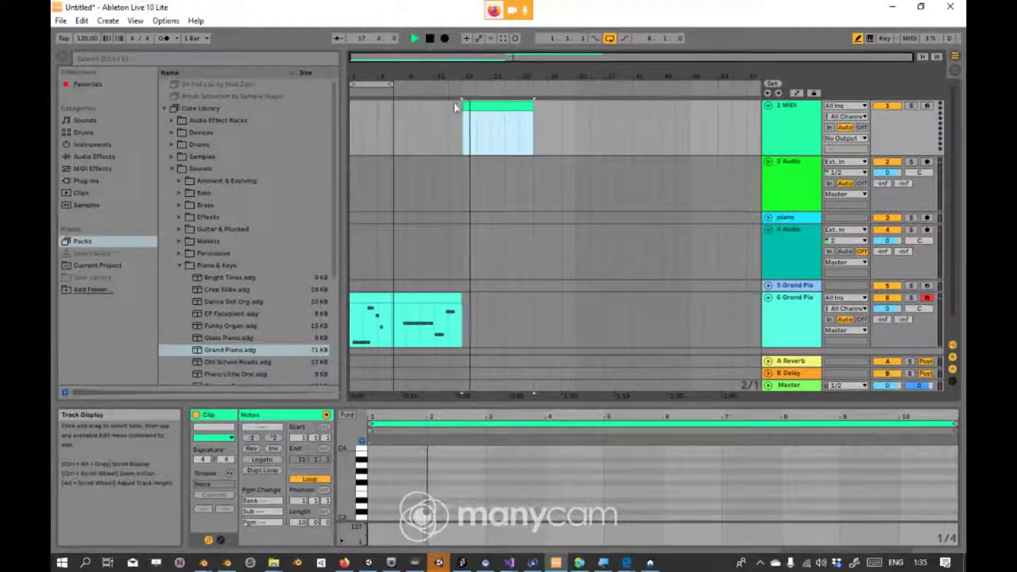
left_click(429, 38)
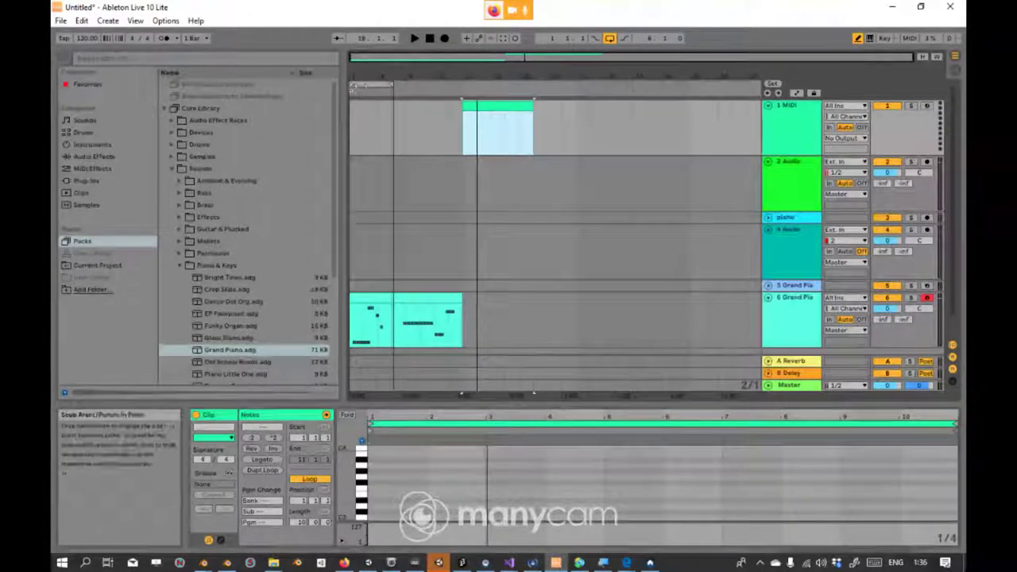
Step: Extend the loop end to bar 17 so the loop spans 16 bars from 1.1.1
left_click(351, 86)
left_click_drag(351, 85, 420, 75)
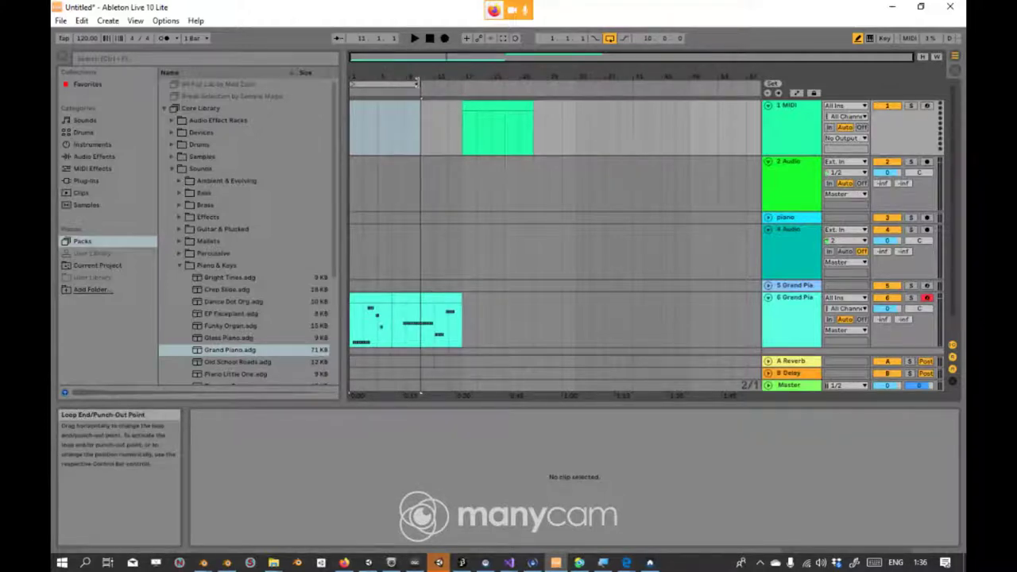
left_click_drag(415, 82, 460, 85)
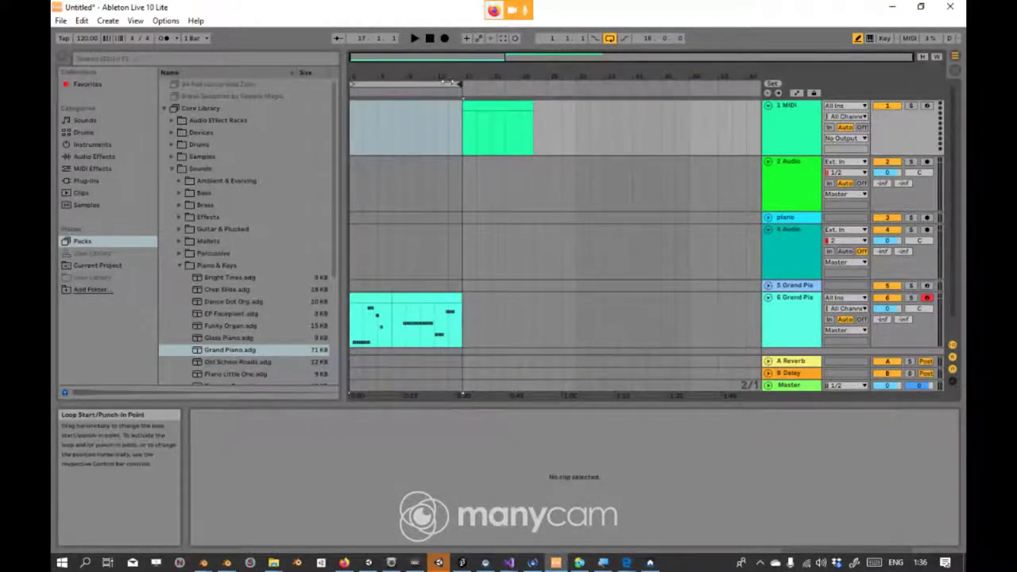
Step: Play the loop from the start, shorten it to four bars during playback and stop
left_click(414, 38)
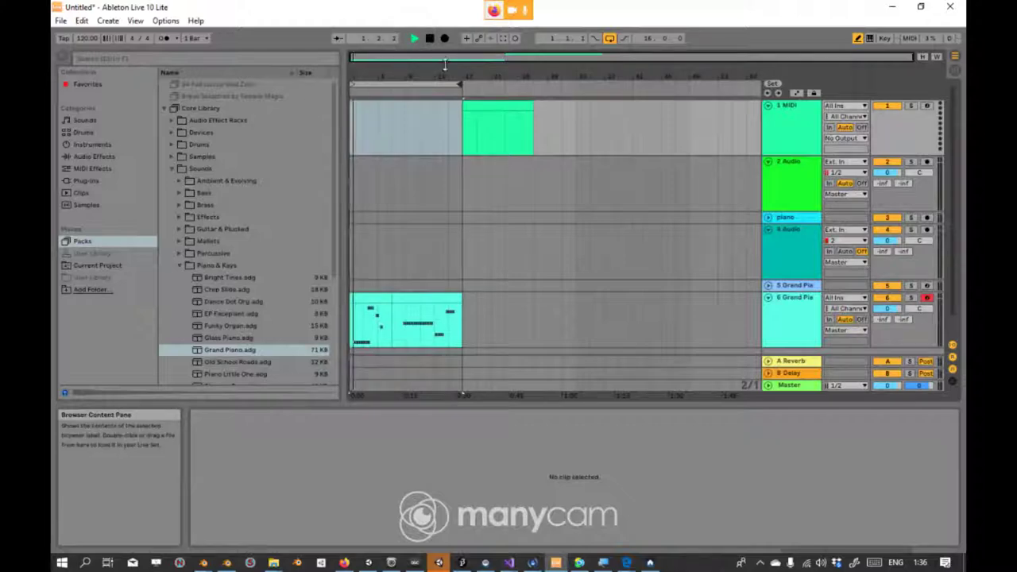
left_click_drag(461, 84, 377, 84)
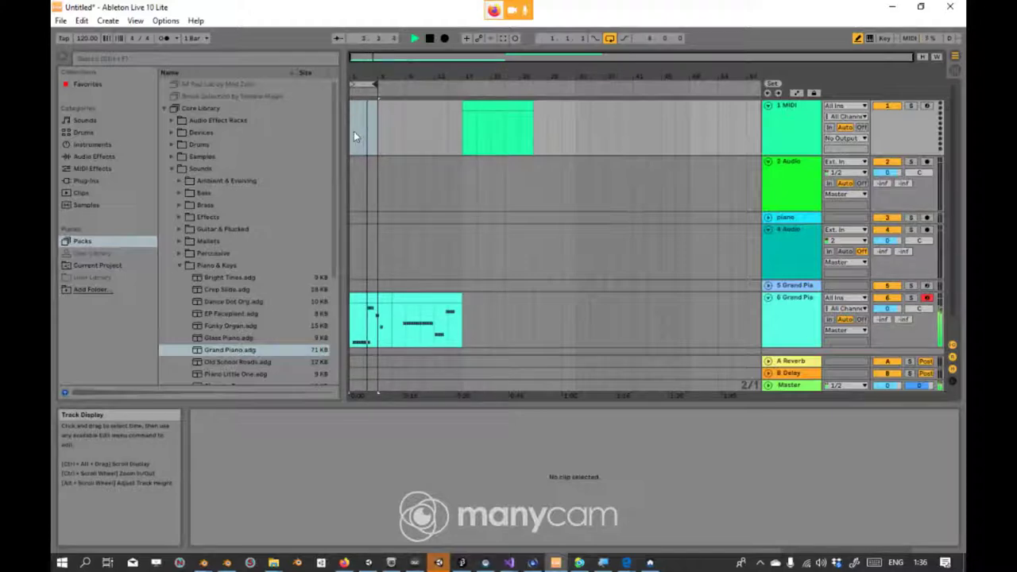
left_click(427, 38)
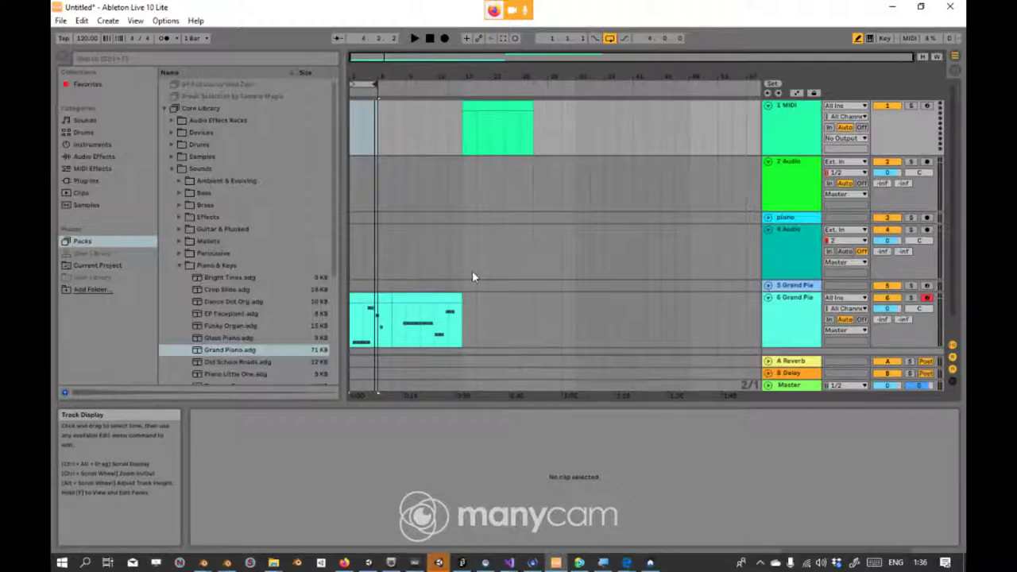
Step: Check the Facebook video call window and return to Ableton Live
key("alt+Tab")
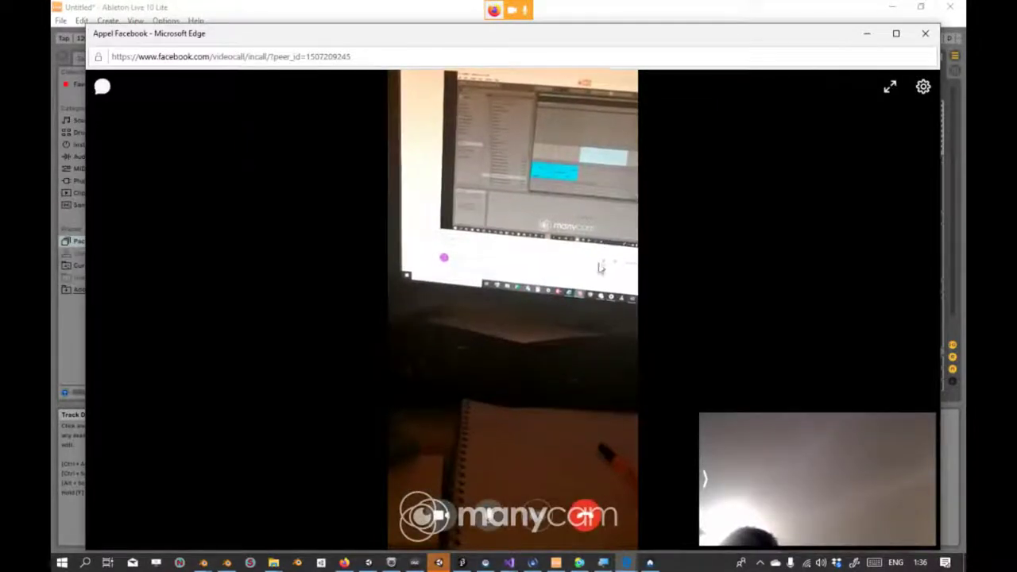
key("alt+Tab")
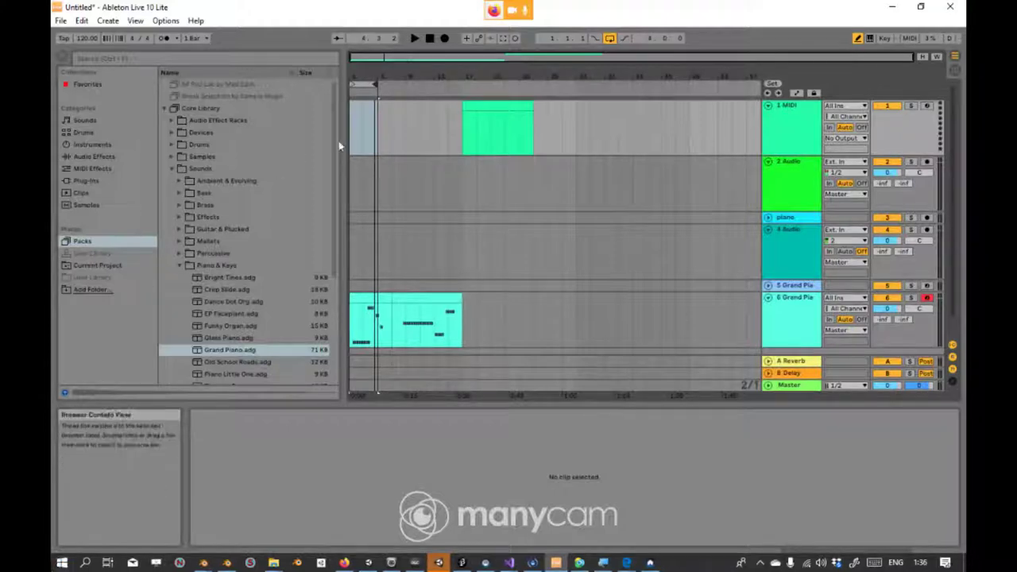
Step: Delete both clips on the 6 Grand Piano track and cut the clip at bar 17 of the 1 MIDI track
left_click(420, 304)
key("Delete")
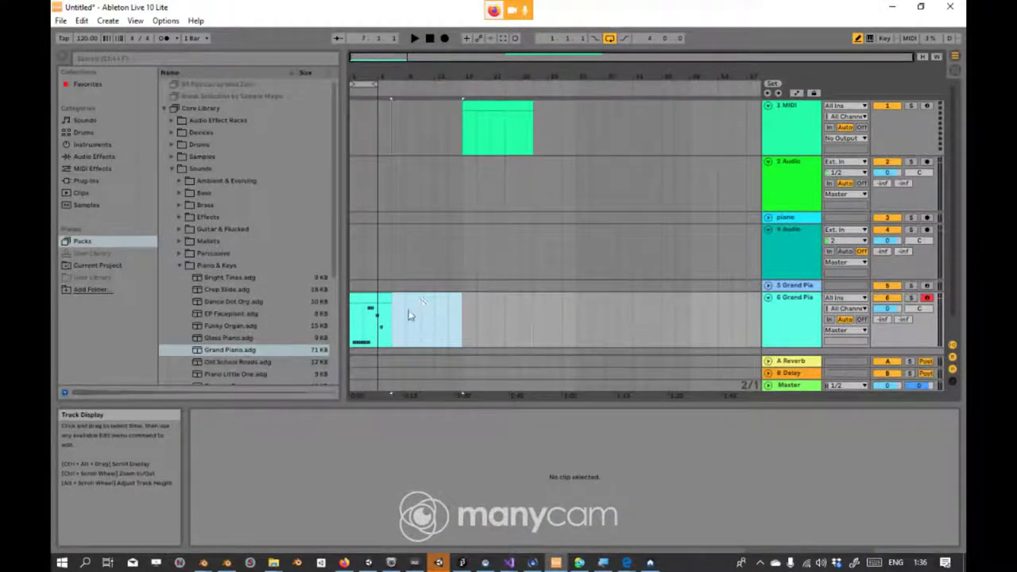
left_click(369, 305)
key("Delete")
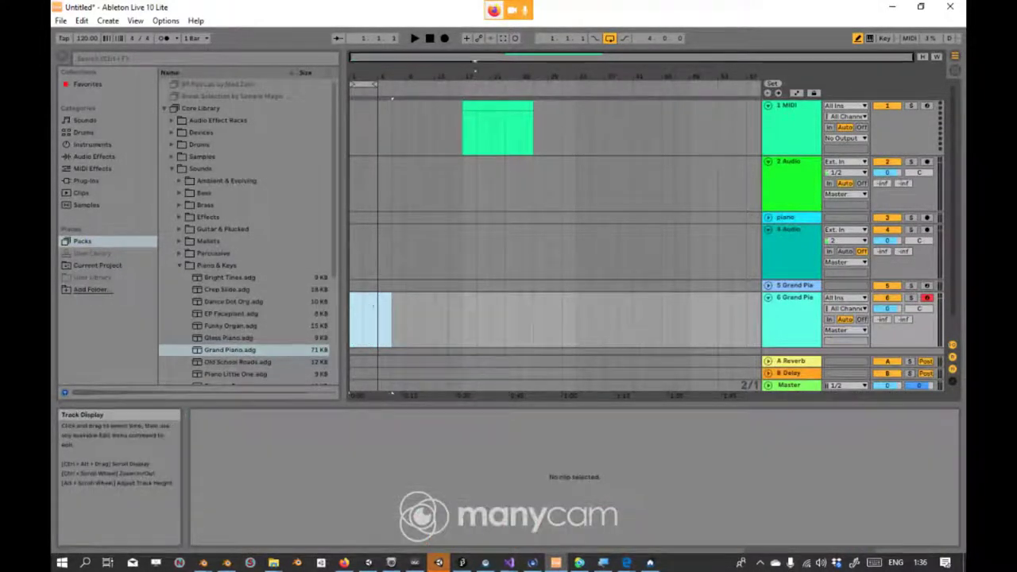
right_click(505, 109)
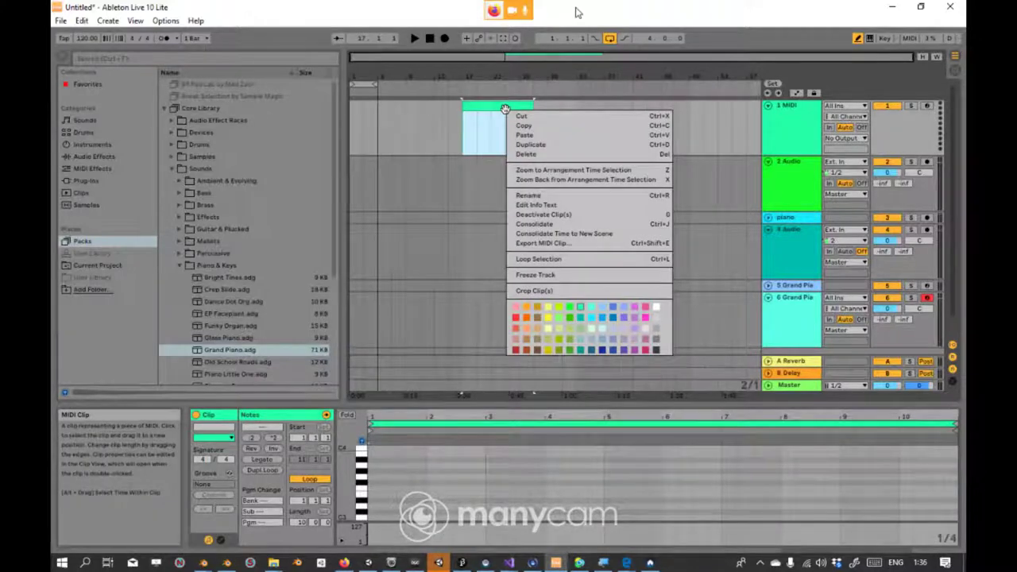
left_click(523, 116)
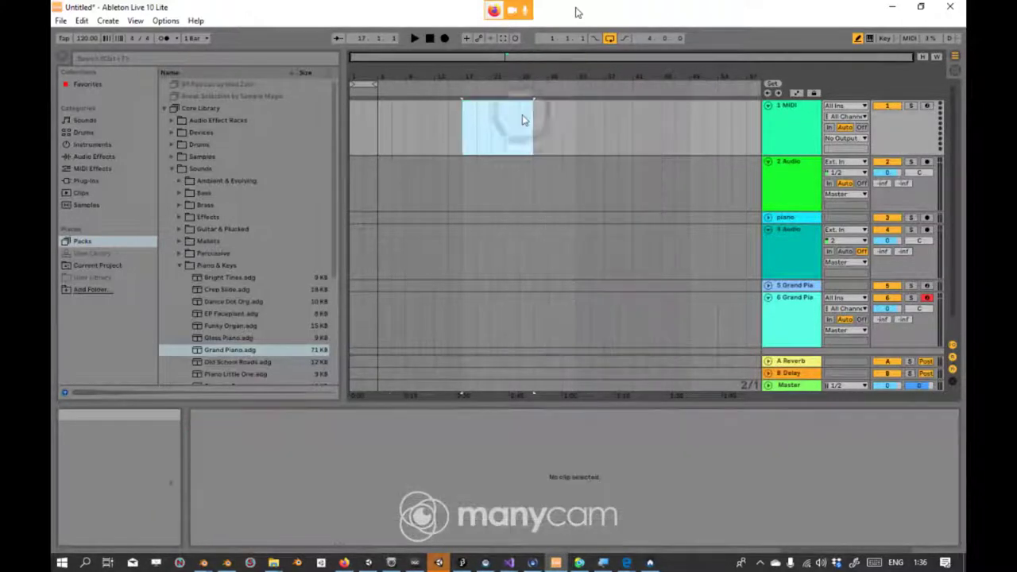
Step: Select bars 5 to 16 on the 4 Audio track and extend the four-bar loop to 16 bars
left_click_drag(461, 302, 578, 304)
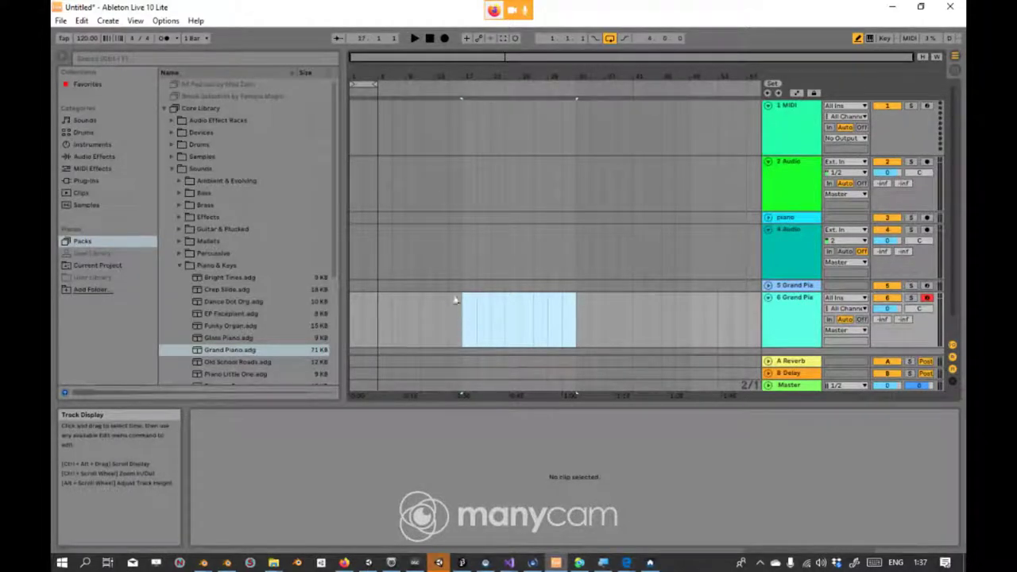
left_click_drag(460, 256, 380, 268)
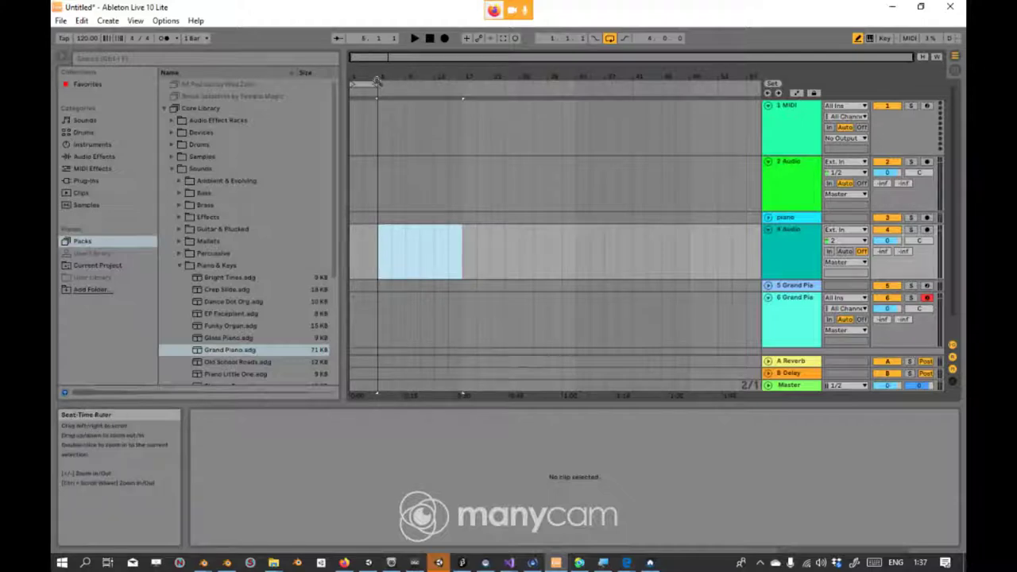
left_click_drag(378, 82, 466, 84)
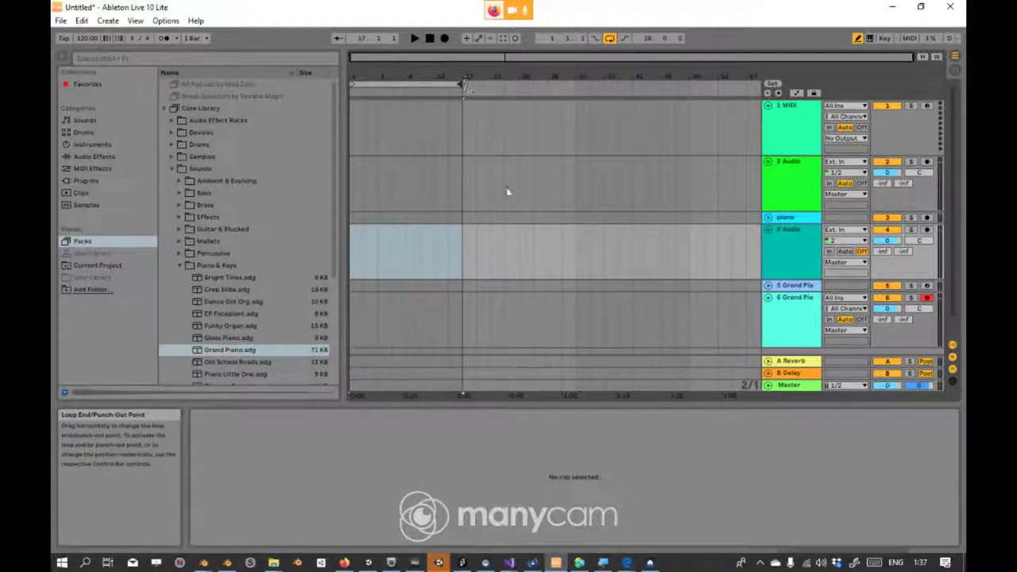
Step: Demonstrate time selections on the 6 Grand Piano and 4 Audio tracks, finishing with bars 1 to 16 selected on 4 Audio
left_click_drag(463, 315, 580, 316)
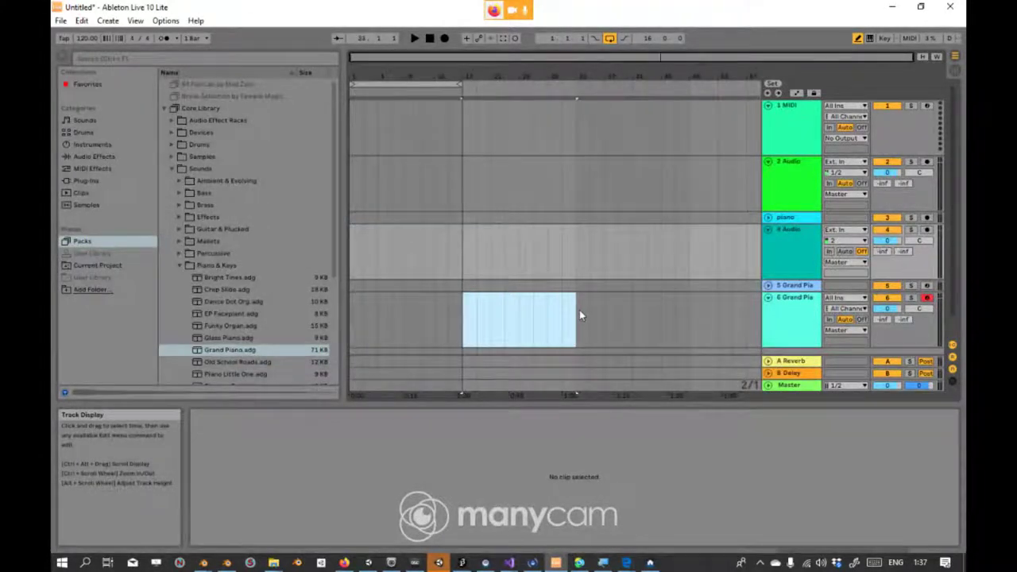
left_click_drag(461, 264, 538, 244)
left_click_drag(452, 248, 372, 254)
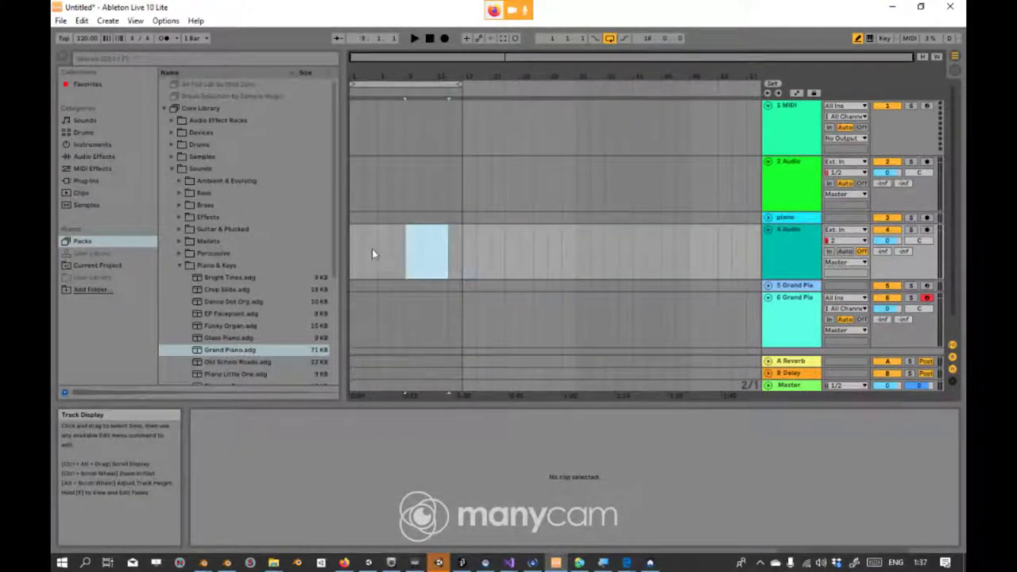
left_click_drag(455, 242, 332, 236)
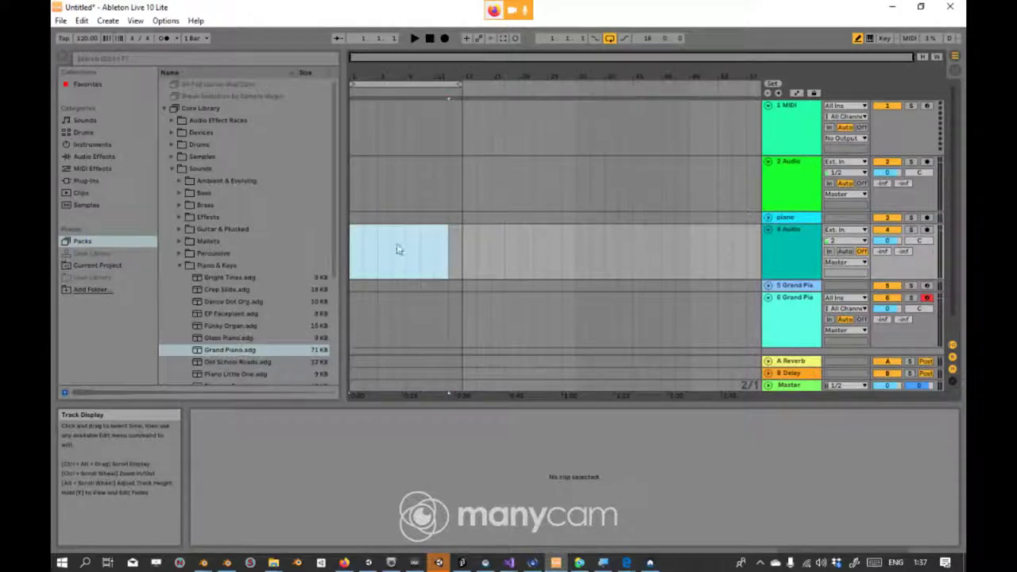
left_click_drag(455, 252, 350, 254)
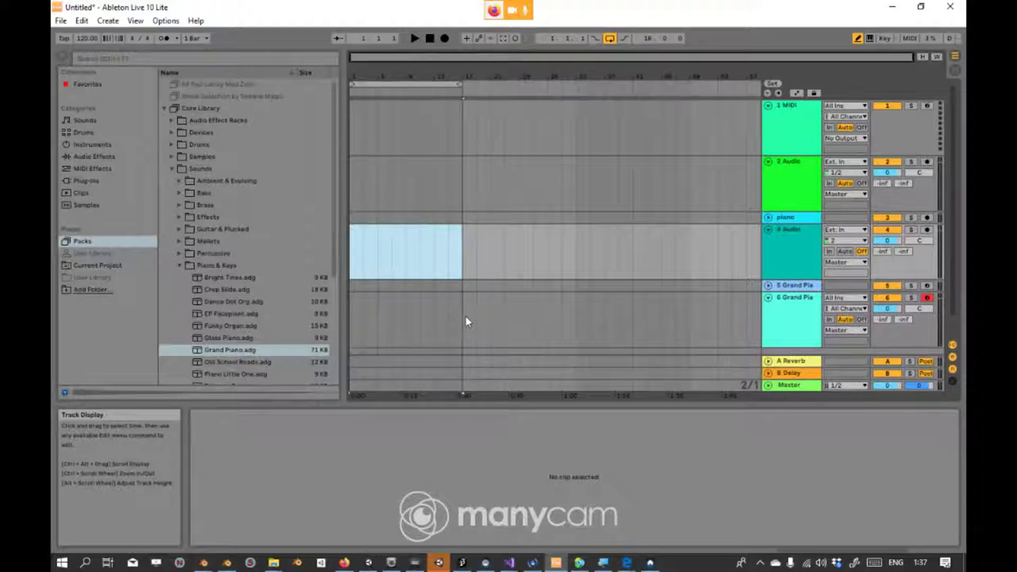
Step: Switch to the Facebook page in Firefox and open the most recent unread conversation from the messages list
key("alt+Tab")
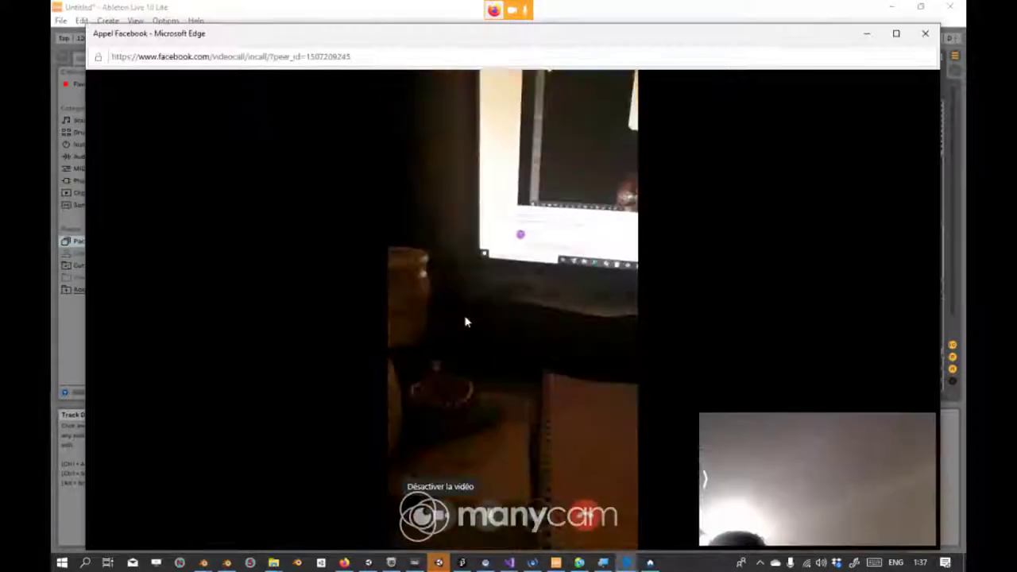
key("alt+Tab")
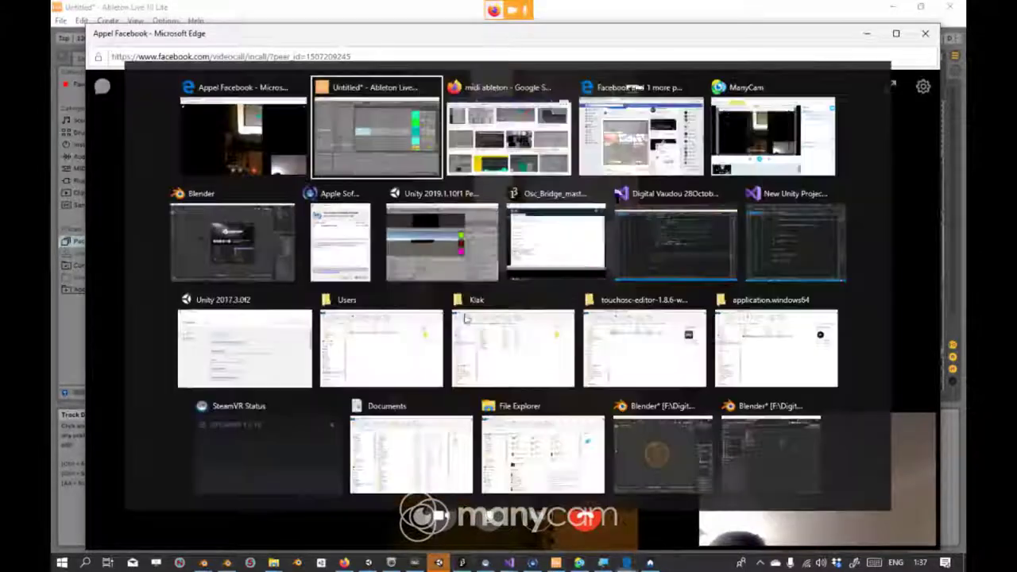
key("alt+Tab")
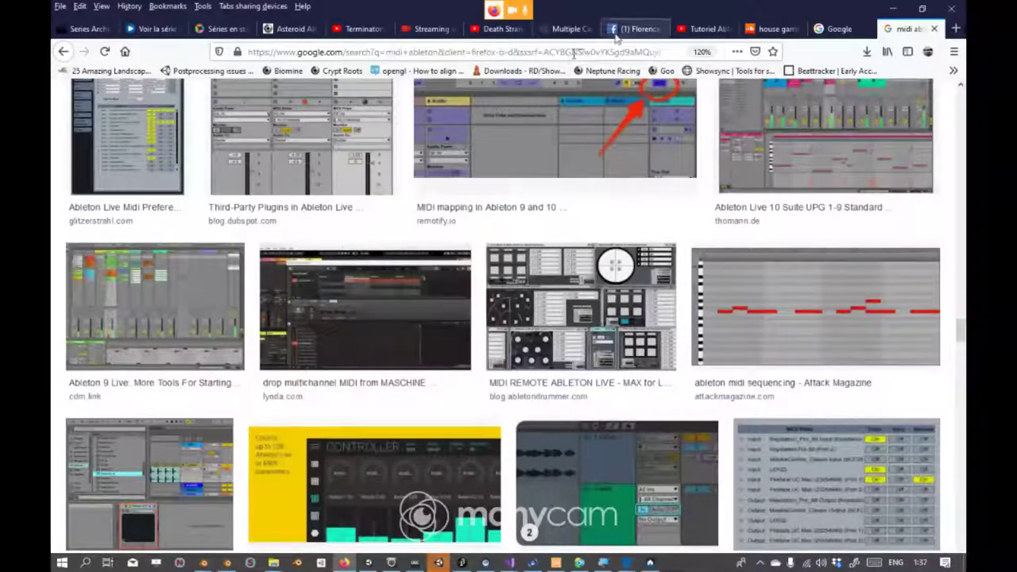
left_click(628, 28)
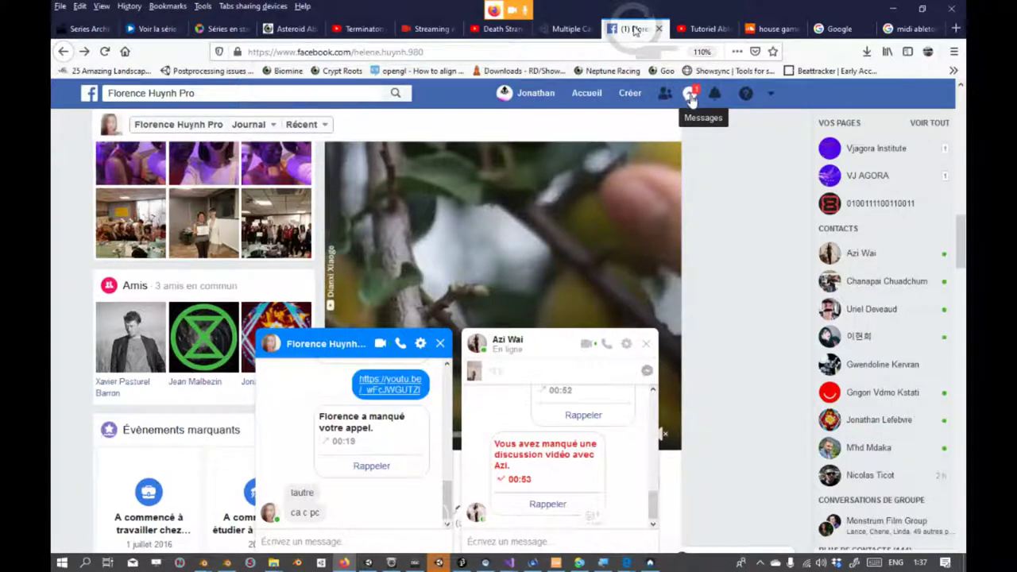
key("alt+Tab")
key("alt+Tab")
left_click(688, 97)
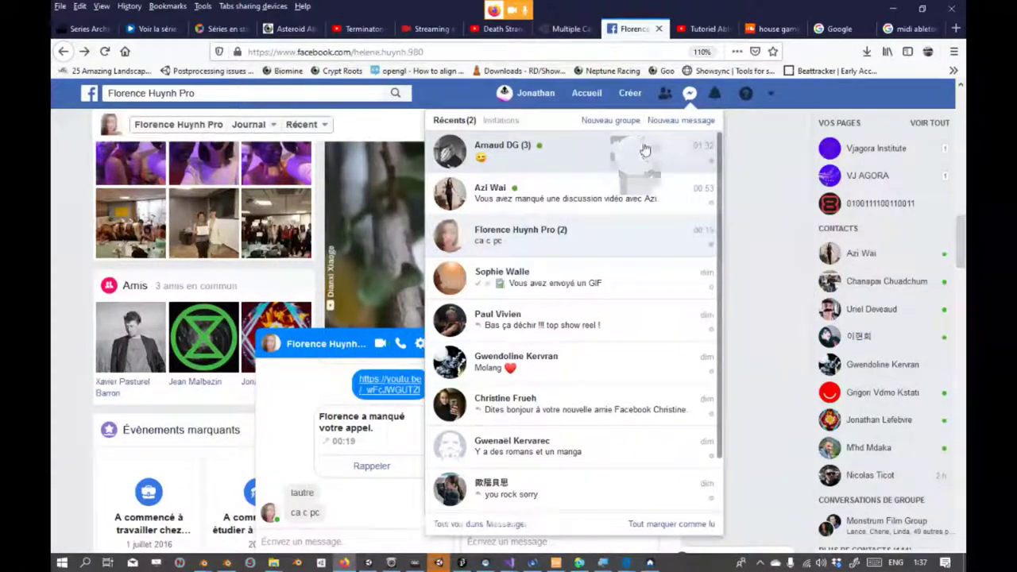
left_click(612, 165)
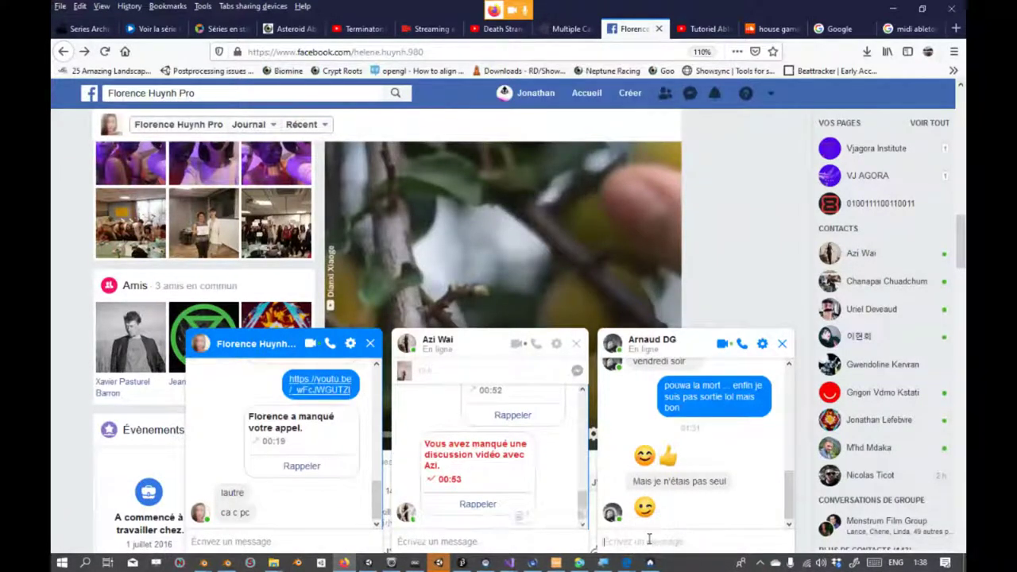
Step: Send the reply "hooooo cokin" in the newly opened conversation
type("no")
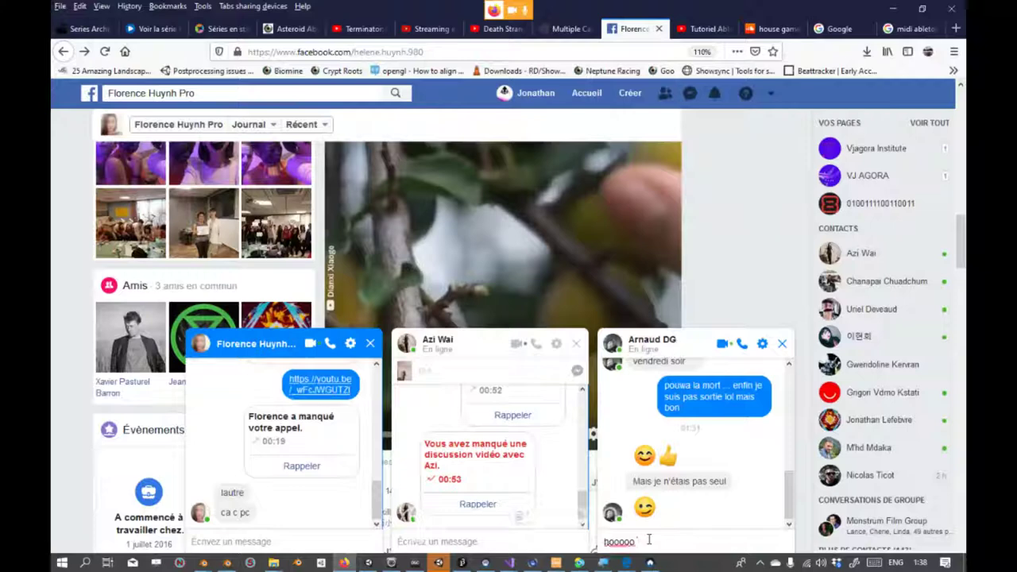
type("oooo cokin")
key("Return")
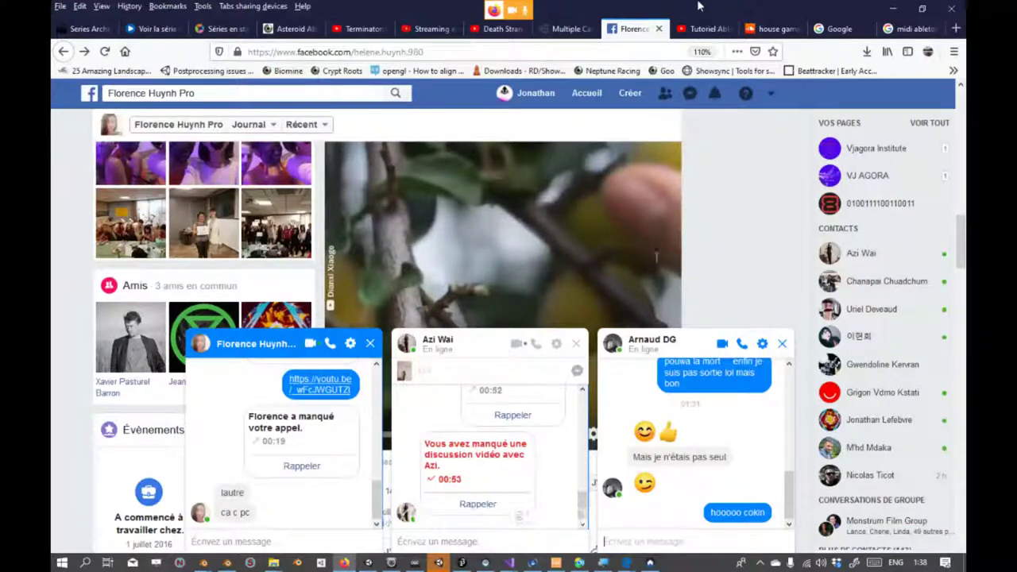
Step: Close the two other chat windows and pause the video playing on the Facebook page
left_click(578, 345)
left_click(579, 344)
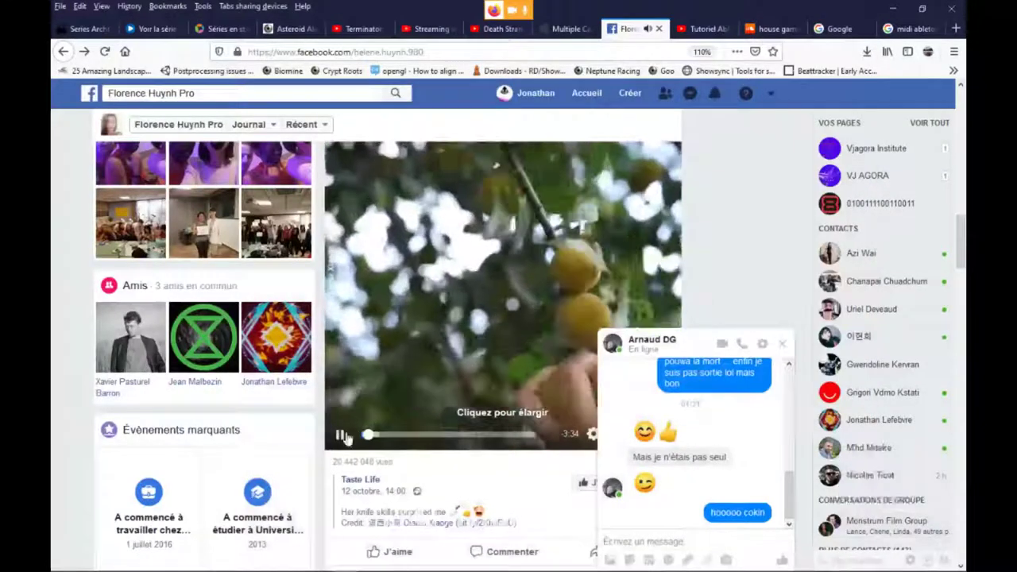
left_click(342, 437)
Step: Close the Facebook and YouTube Ableton tutorial pages and minimize the Unity window
left_click(658, 29)
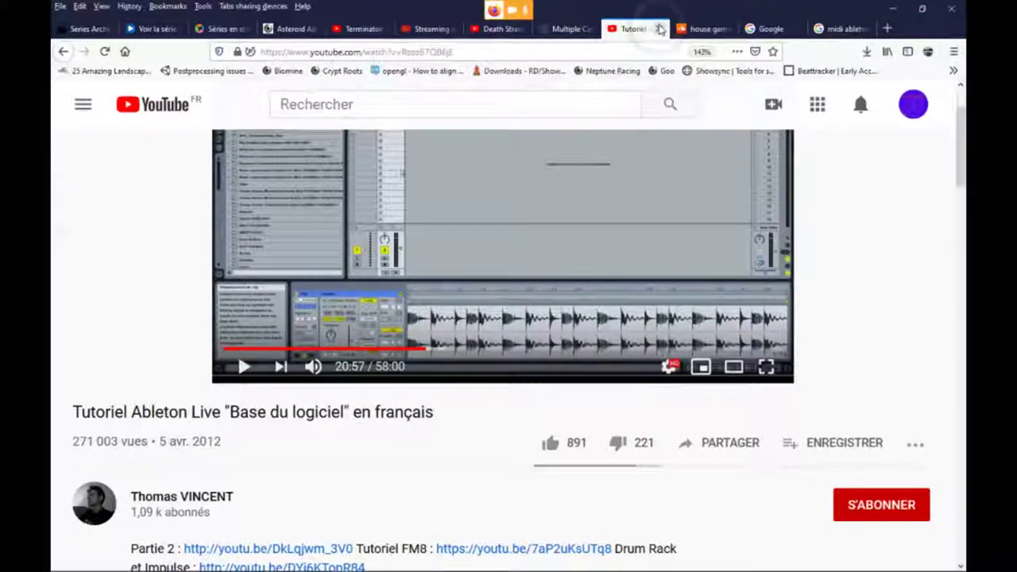
left_click(659, 28)
key("alt+Tab")
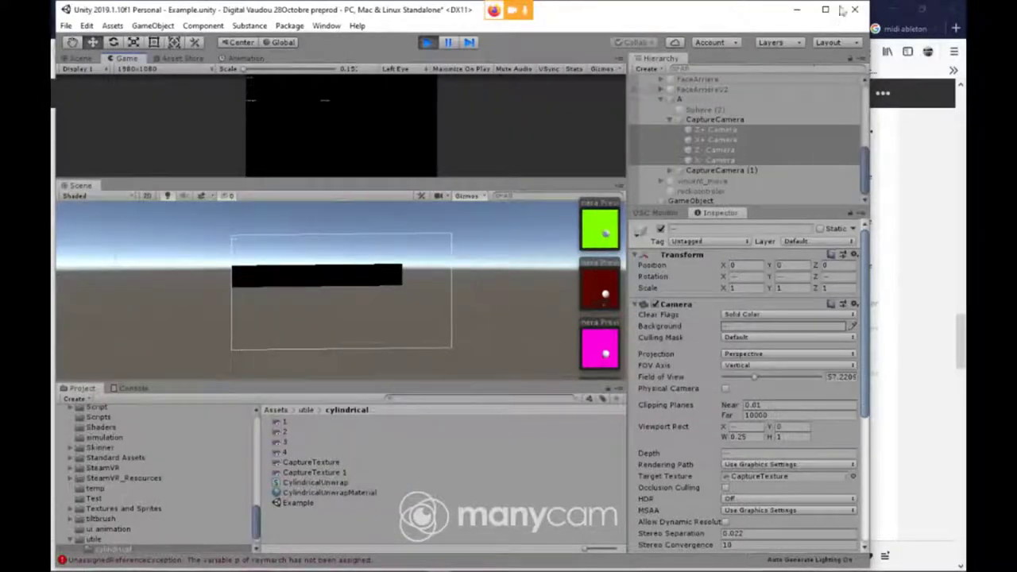
left_click(797, 10)
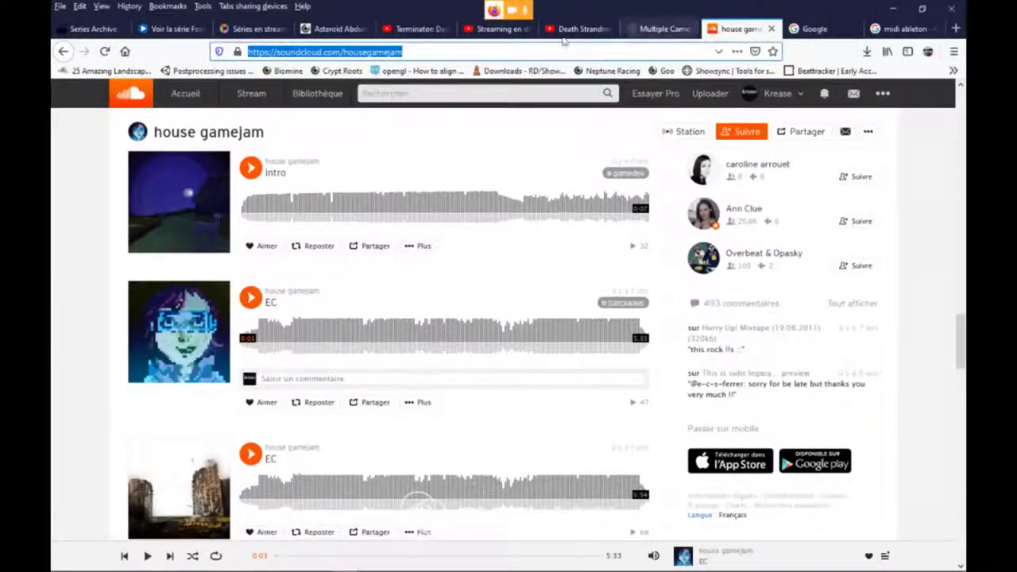